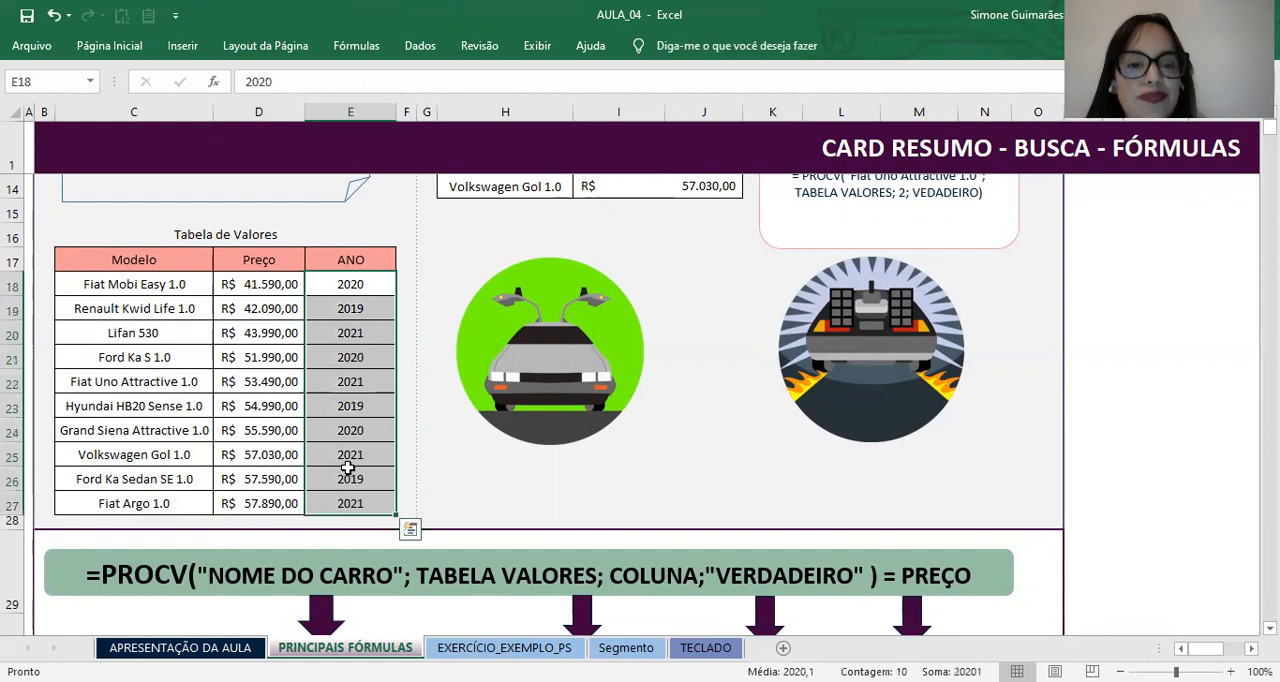
# Step: Examine the model and price lookup table in H12:J14, its source table, and the price formula for Fiat Uno Attractive 1.0
pyautogui.scroll(4, 348, 470)
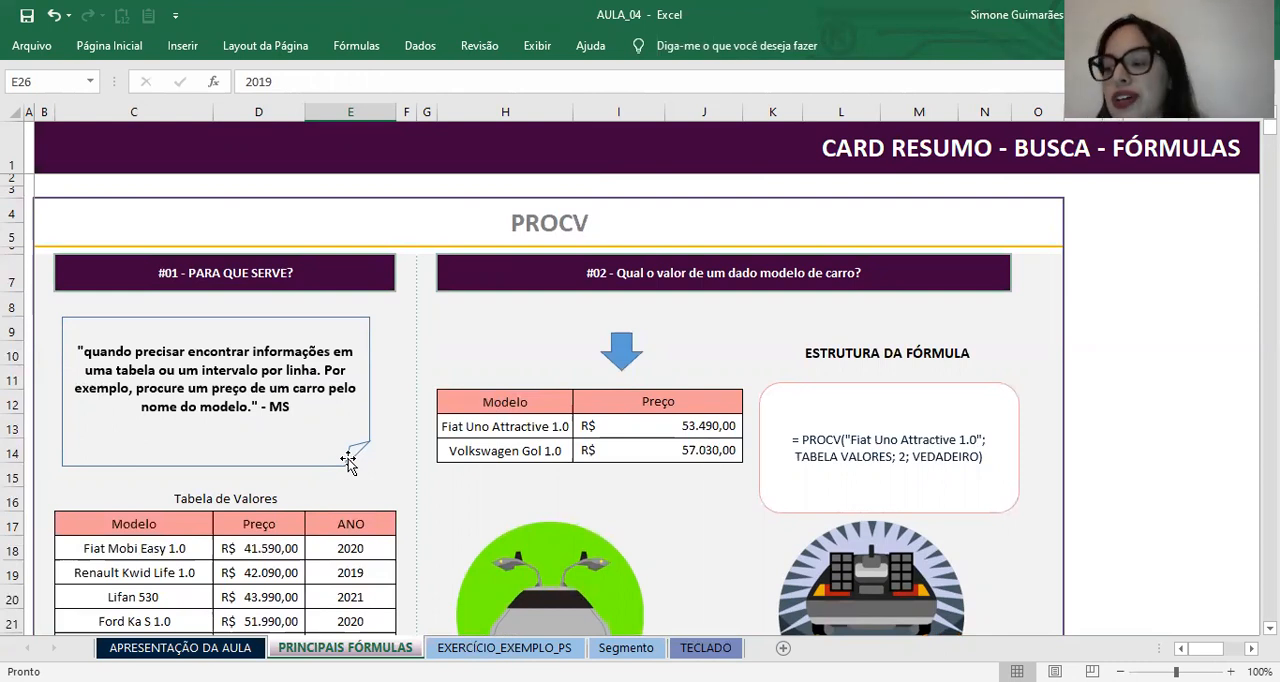
pyautogui.click(481, 424)
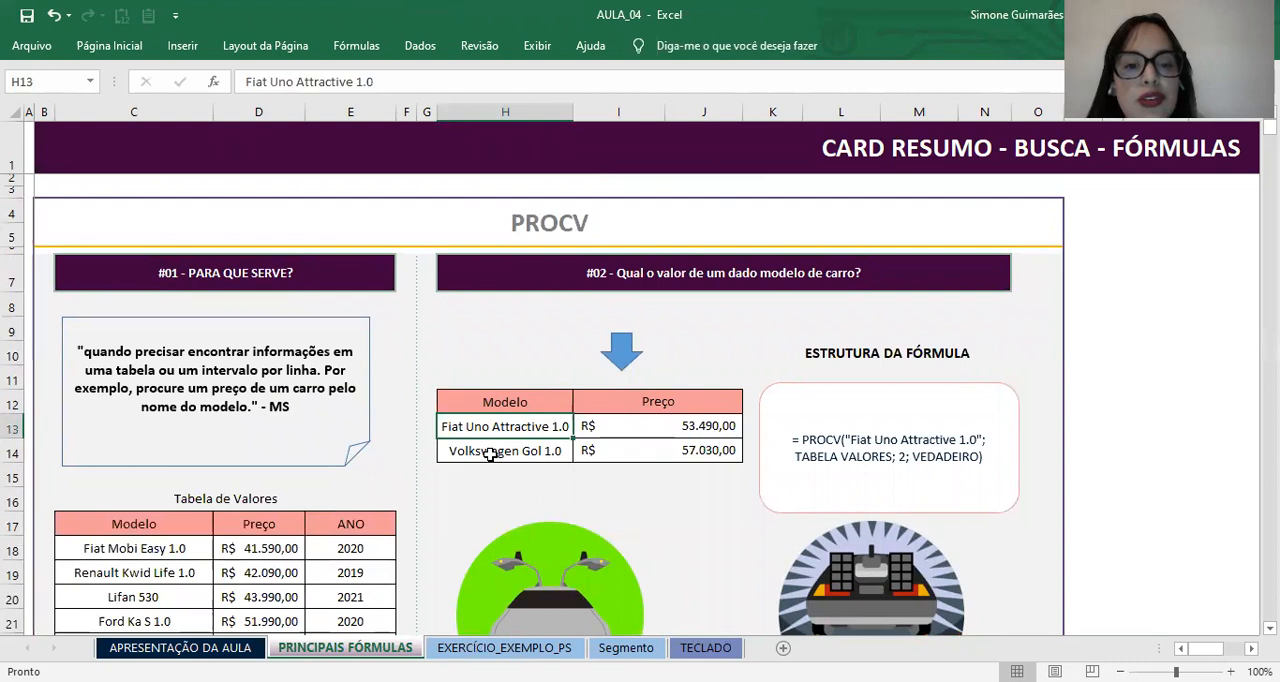
pyautogui.click(488, 455)
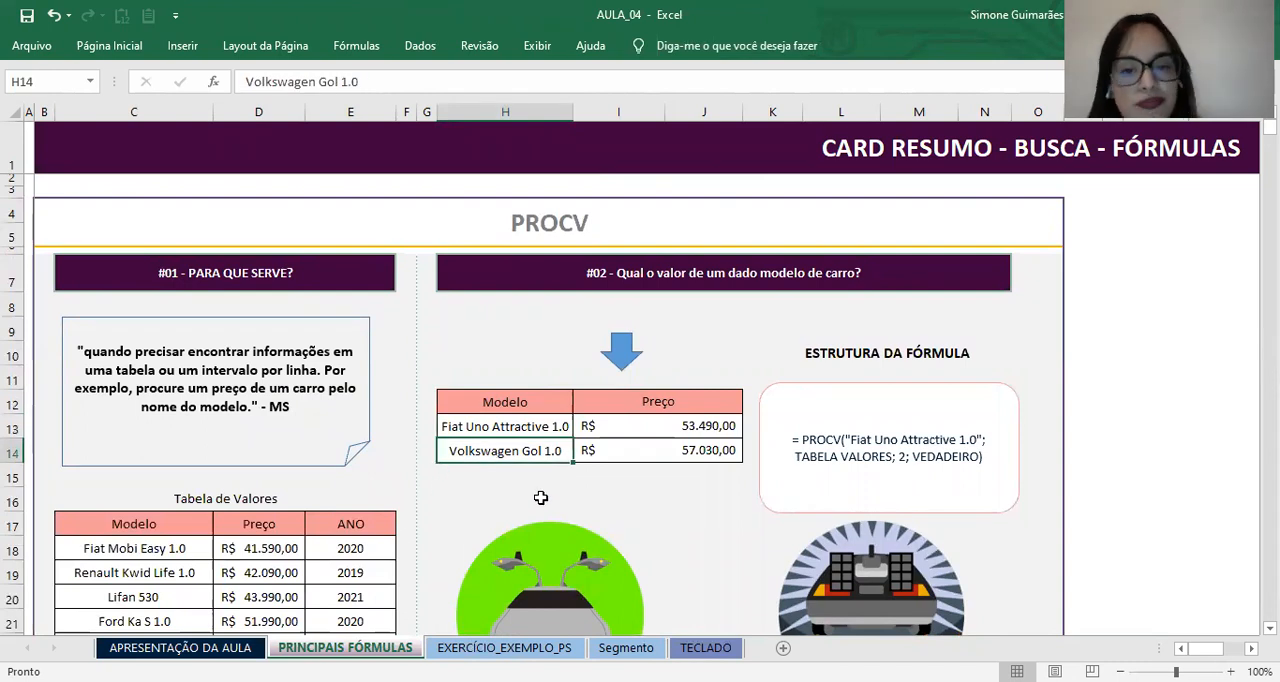
pyautogui.click(620, 449)
pyautogui.click(515, 452)
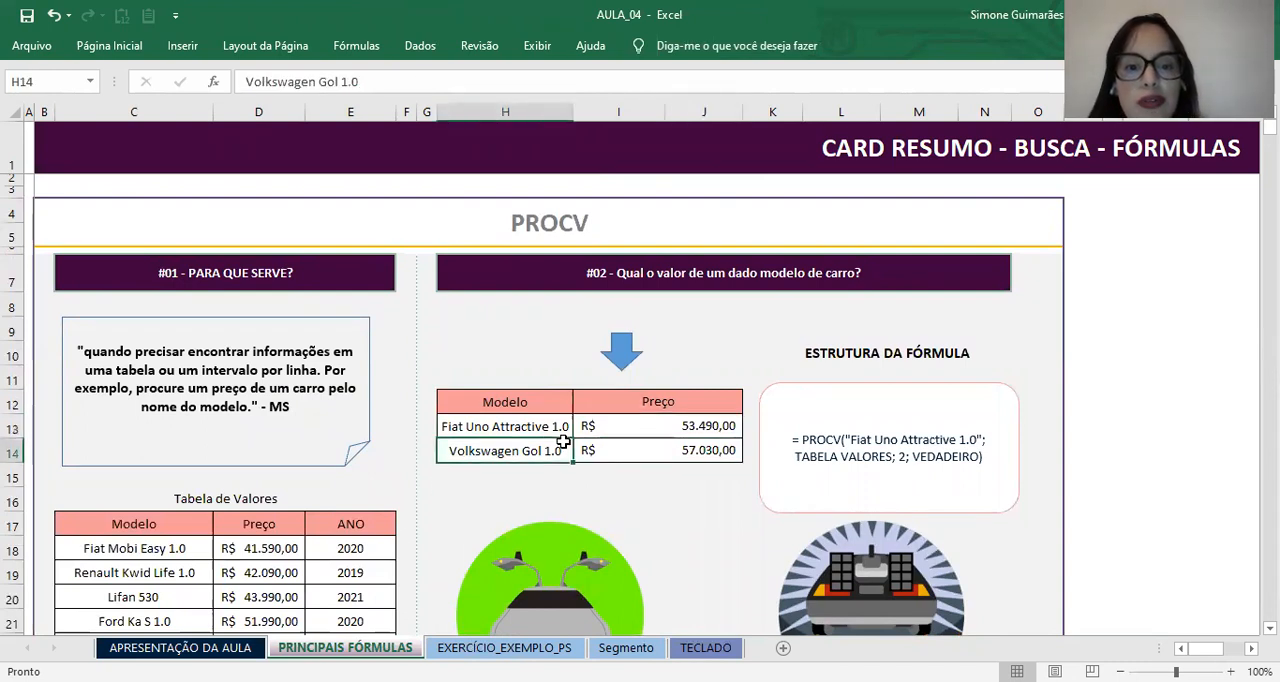
pyautogui.scroll(-4, 251, 462)
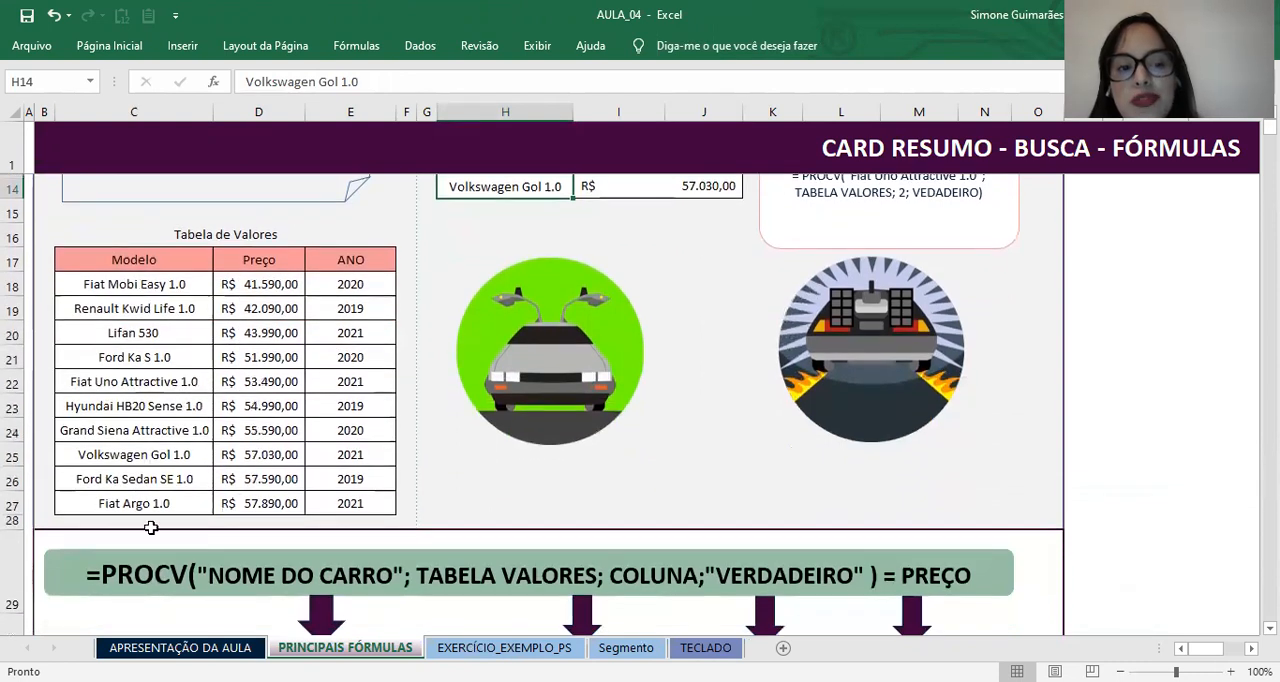
pyautogui.scroll(4, 198, 314)
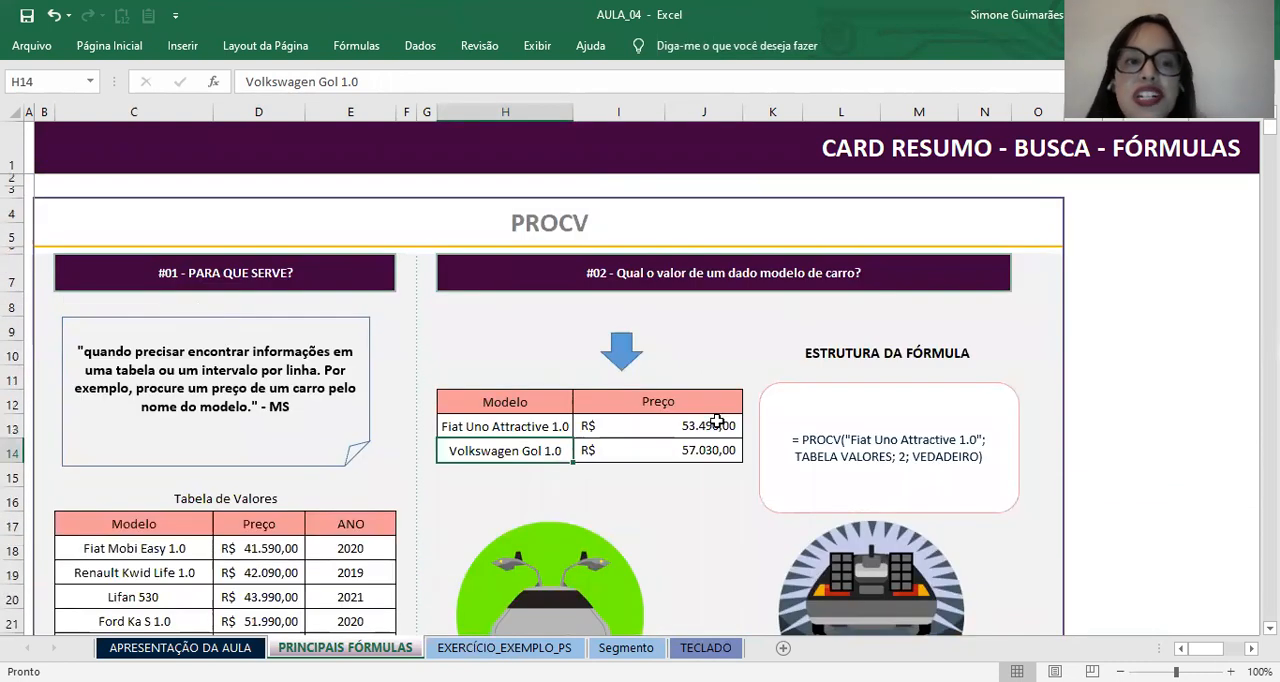
pyautogui.click(627, 427)
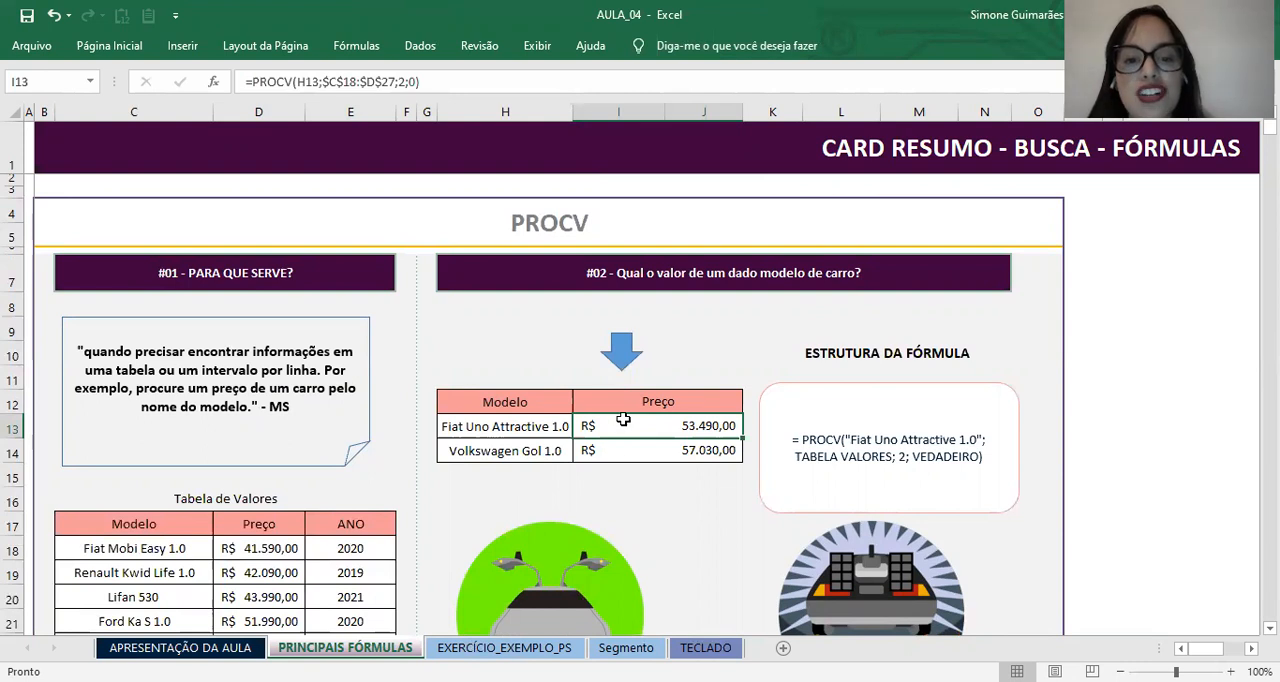
pyautogui.click(524, 427)
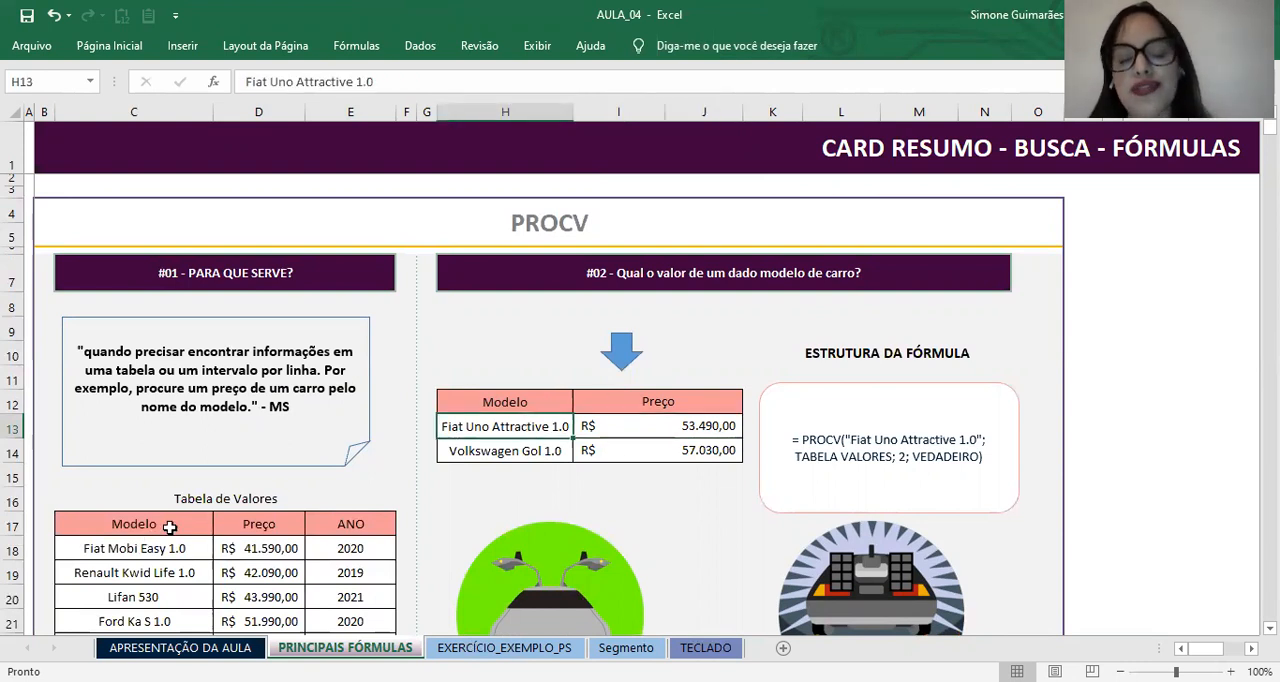
# Step: Clear the price formula for Fiat Uno Attractive 1.0 in cell I13
pyautogui.click(607, 436)
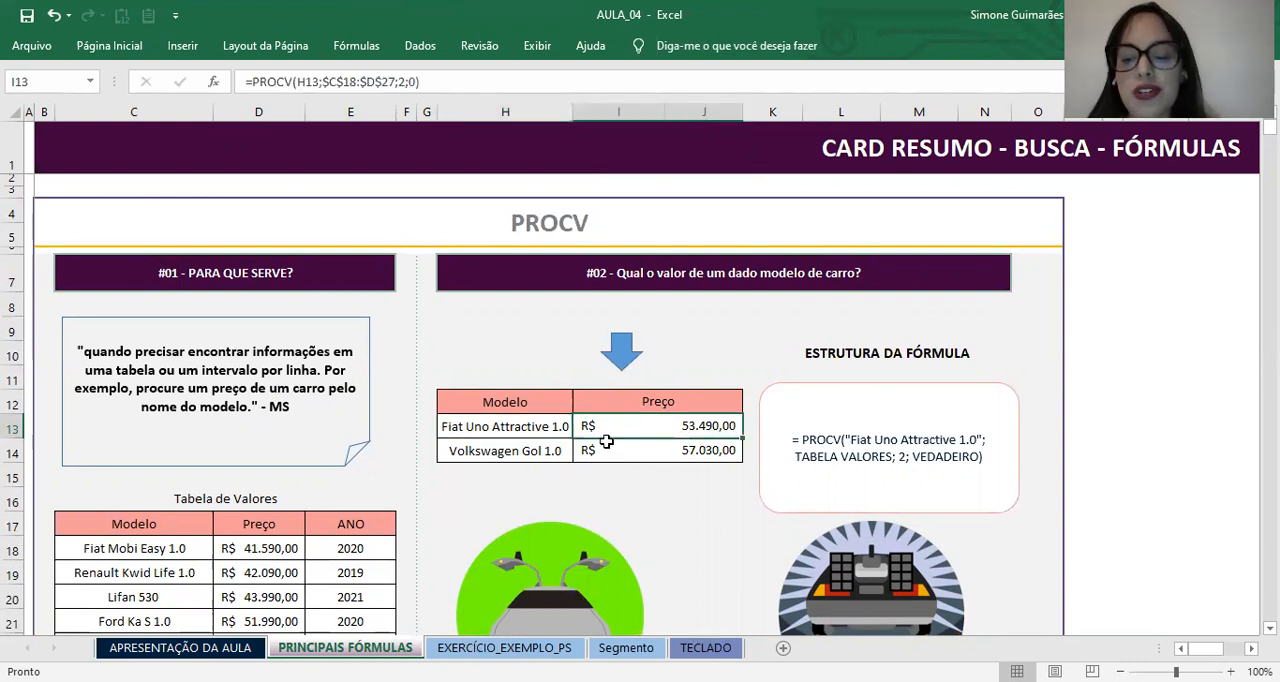
pyautogui.write('=')
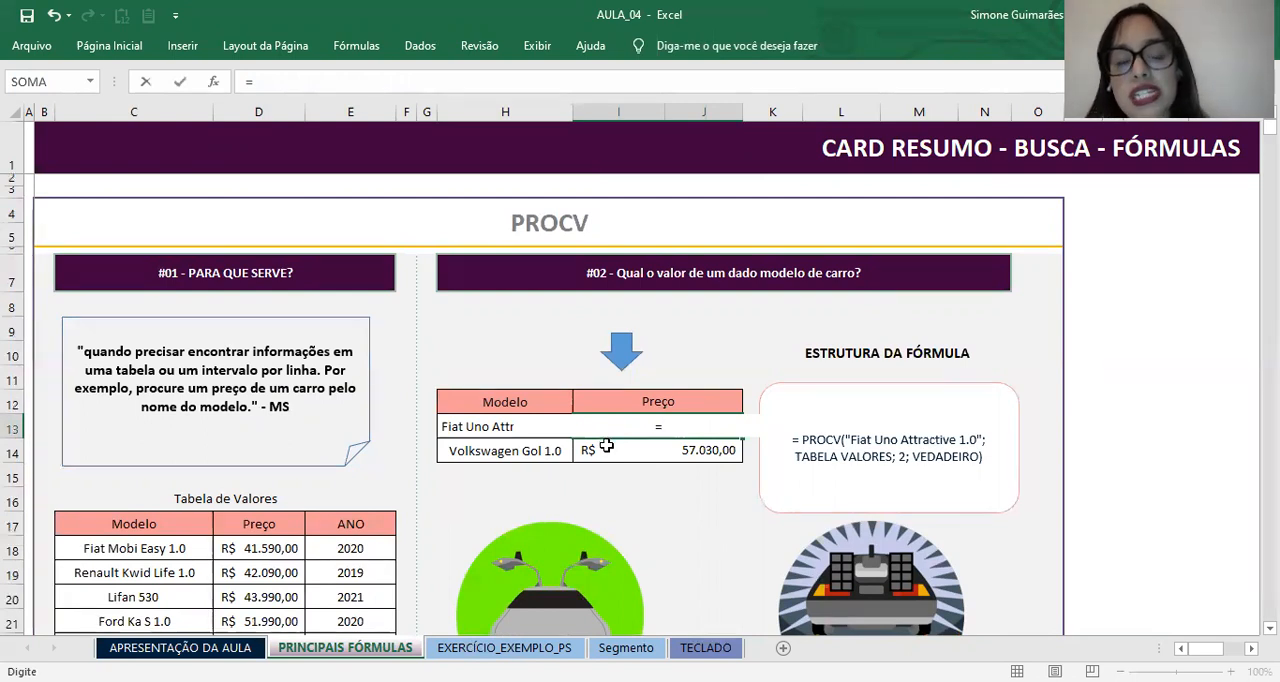
pyautogui.scroll(-1, 606, 446)
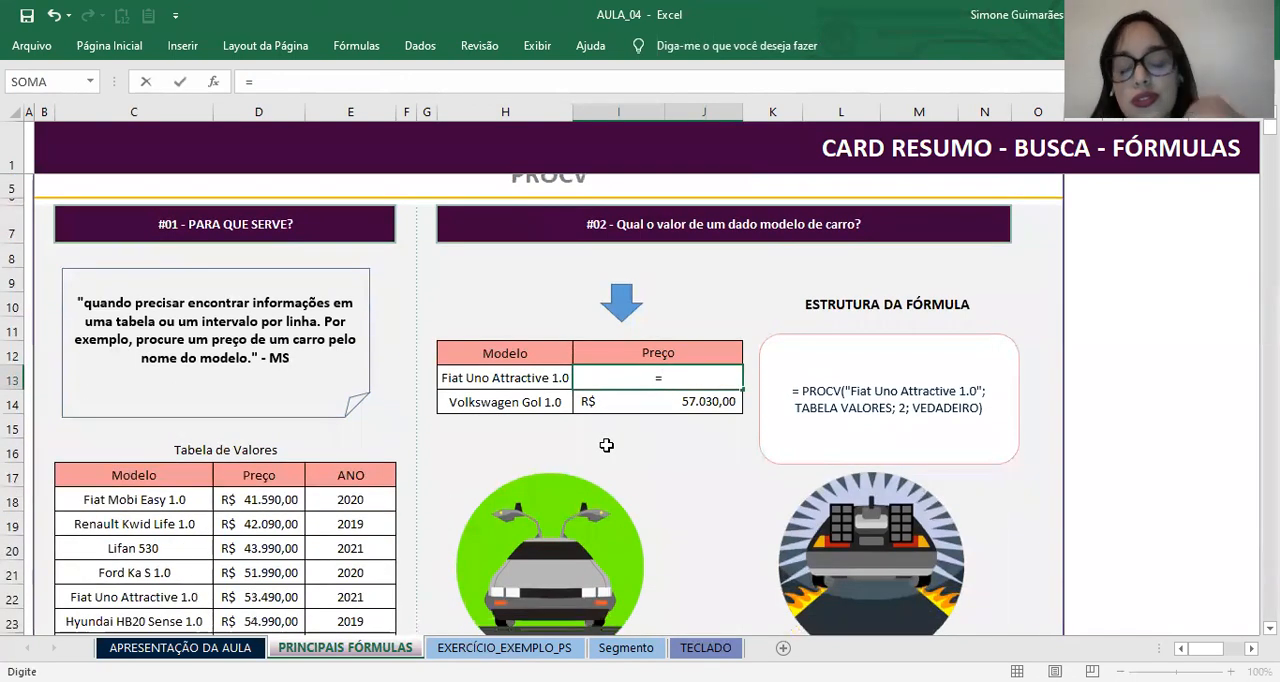
pyautogui.scroll(-2, 606, 446)
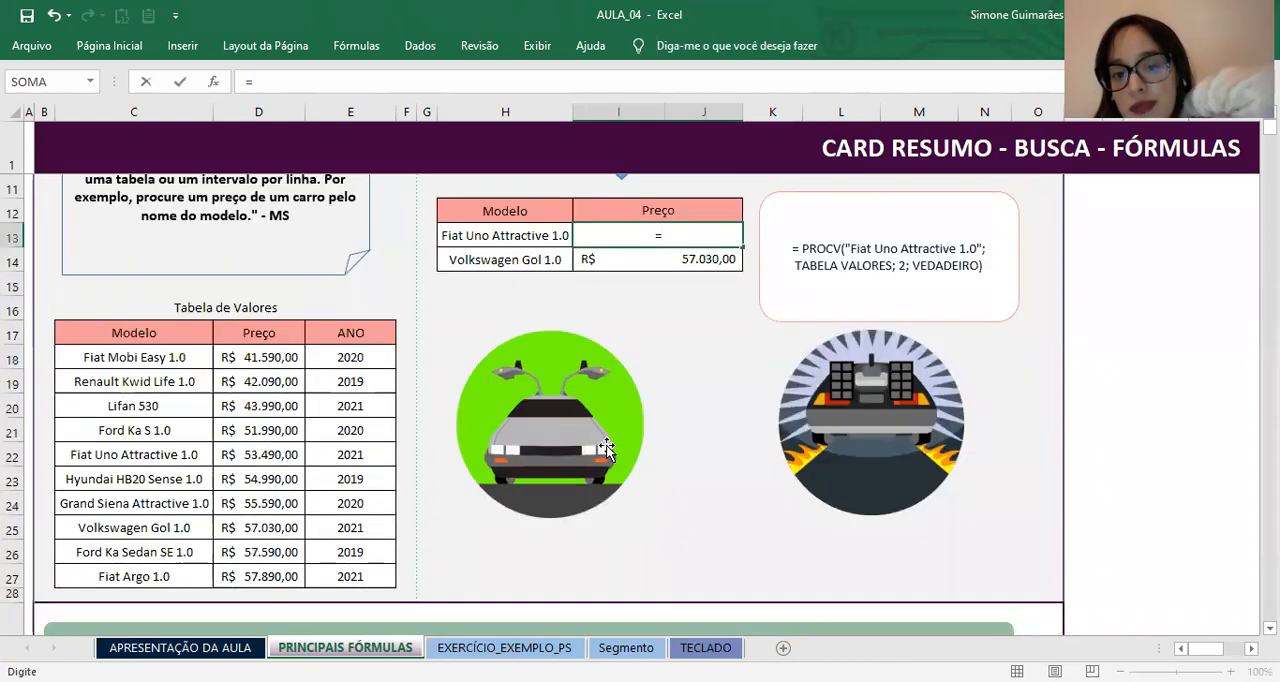
pyautogui.scroll(2, 608, 452)
pyautogui.scroll(1, 606, 446)
pyautogui.press('Escape')
pyautogui.click(605, 445)
# Step: Review the lookup model in H13, its price cell I13, and the diagram explaining each PROCV argument
pyautogui.scroll(-1, 604, 445)
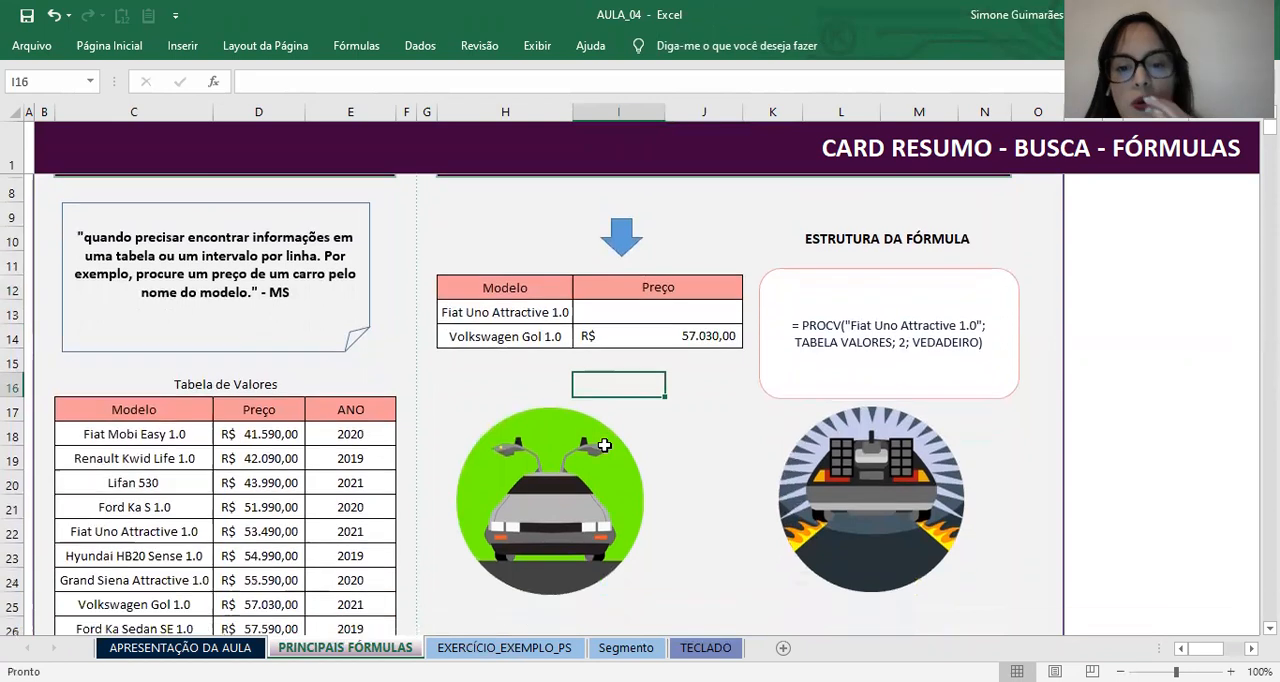
pyautogui.scroll(-5, 604, 445)
pyautogui.scroll(-1, 355, 503)
pyautogui.scroll(6, 414, 437)
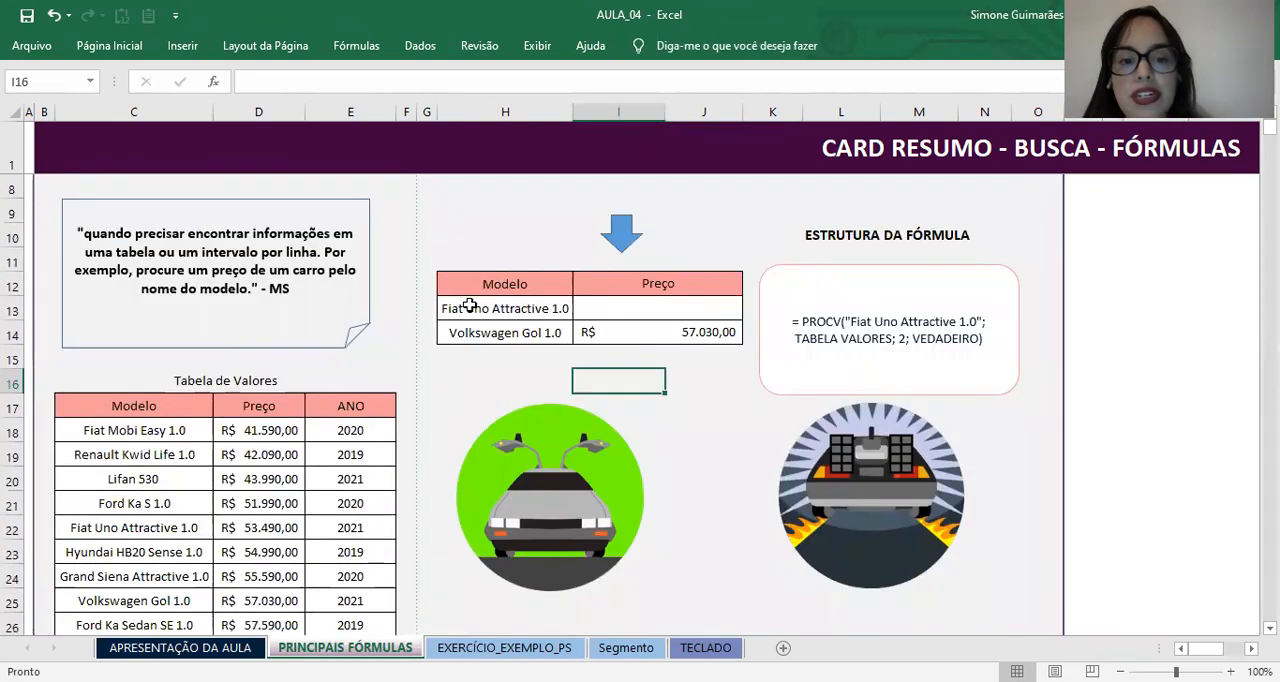
pyautogui.click(480, 307)
pyautogui.click(661, 307)
pyautogui.click(533, 311)
pyautogui.click(674, 289)
pyautogui.click(668, 310)
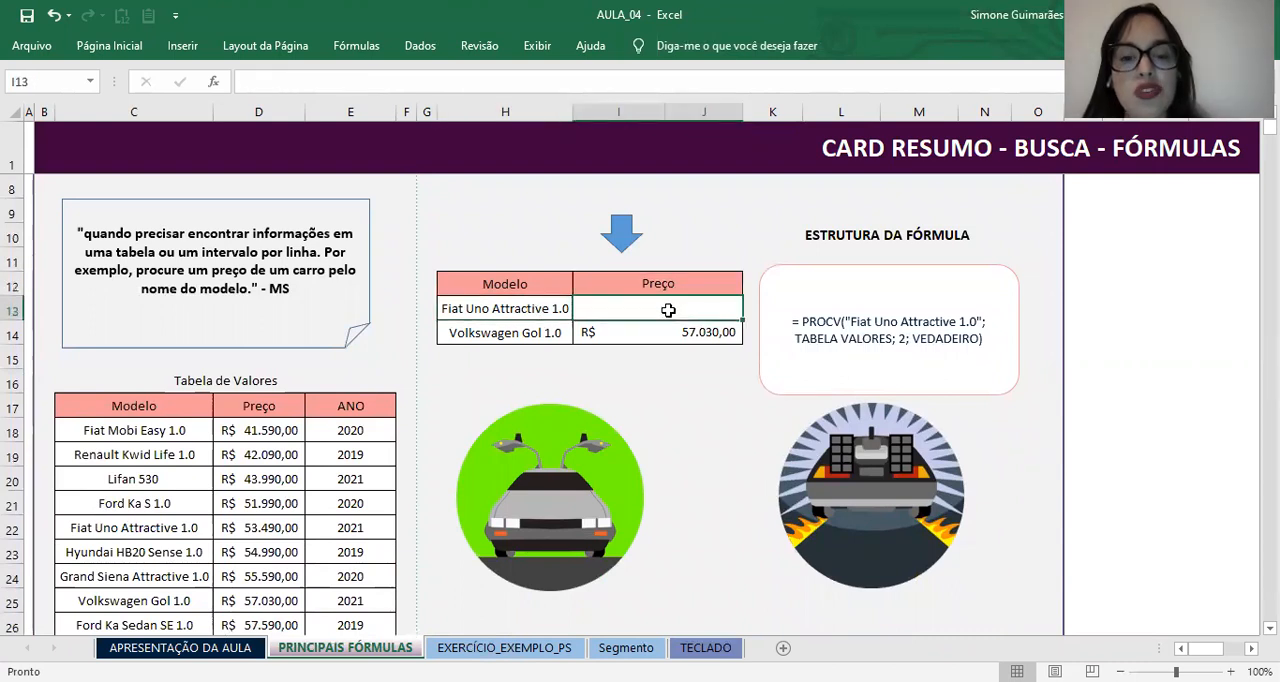
pyautogui.scroll(-7, 666, 310)
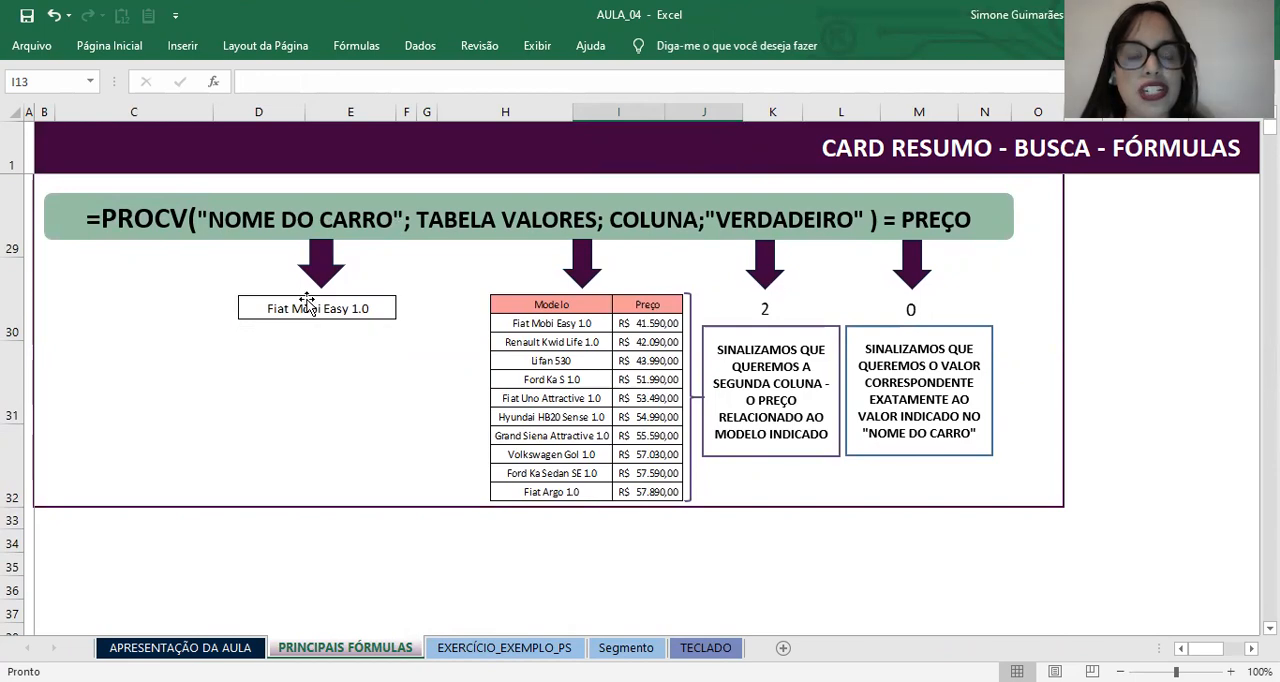
pyautogui.scroll(7, 297, 349)
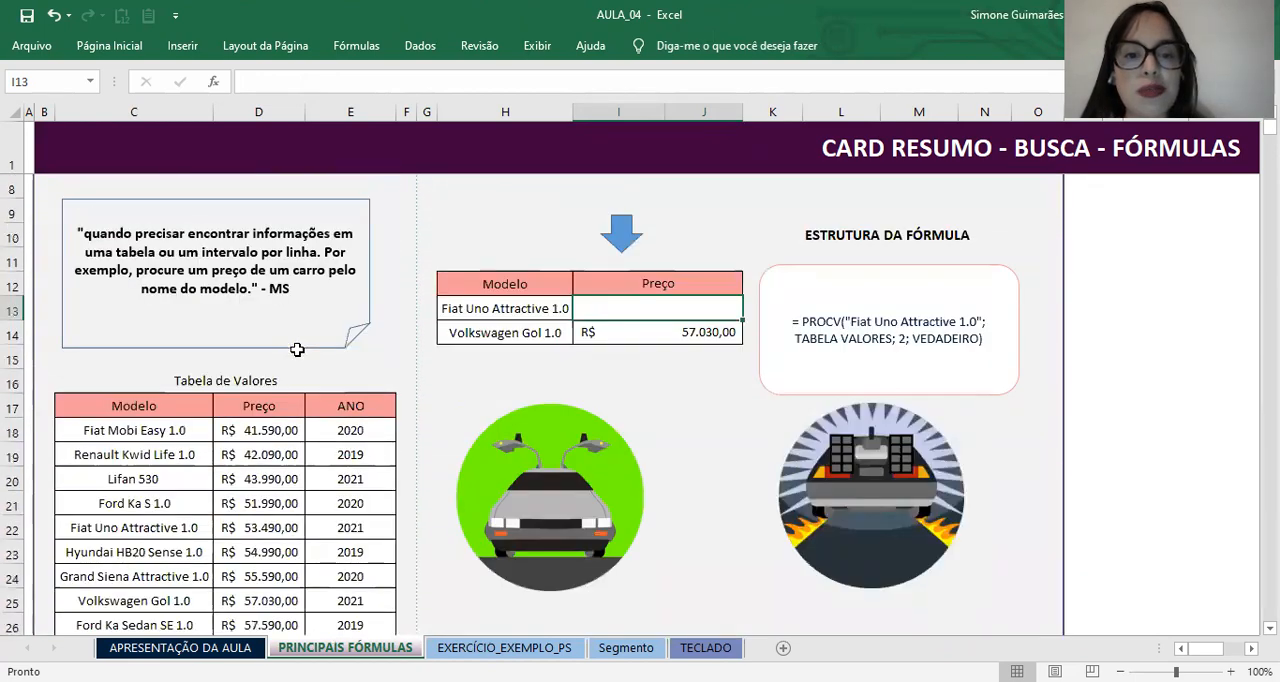
pyautogui.click(475, 304)
pyautogui.scroll(-5, 455, 310)
pyautogui.scroll(-2, 443, 339)
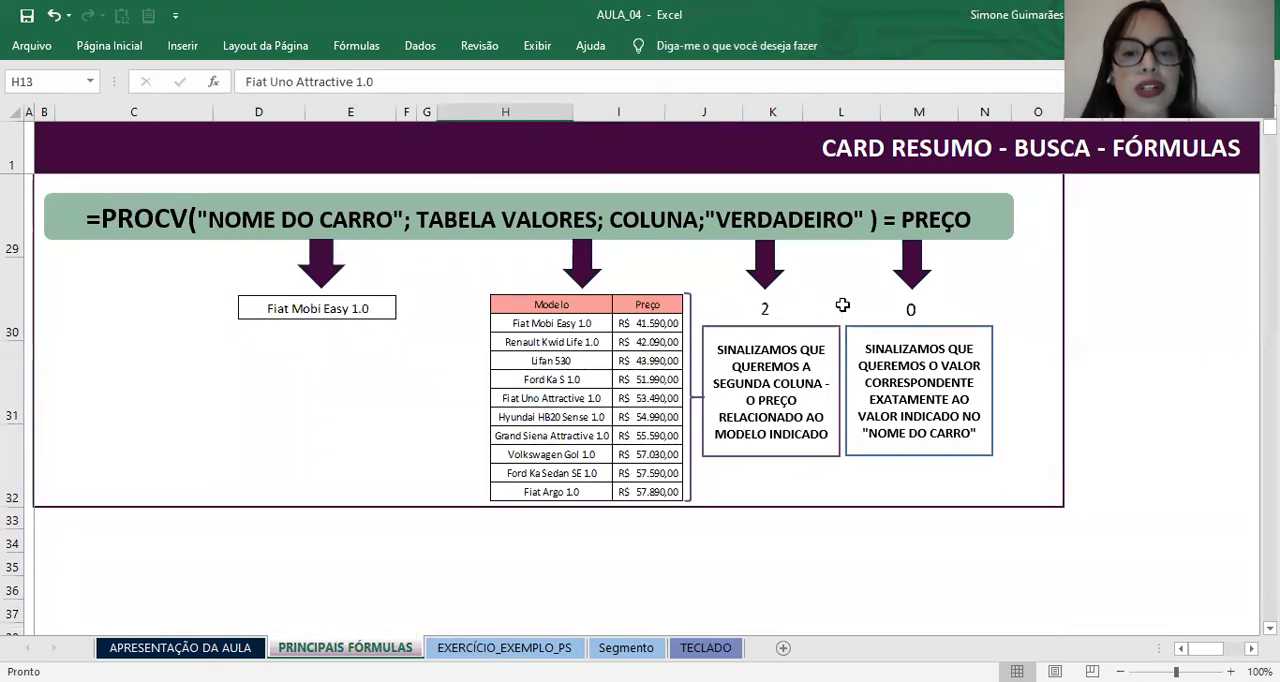
# Step: Replace "VERDADEIRO" with 0 as the last argument in the green PROCV formula banner
pyautogui.moveTo(862, 218); pyautogui.dragTo(713, 220)
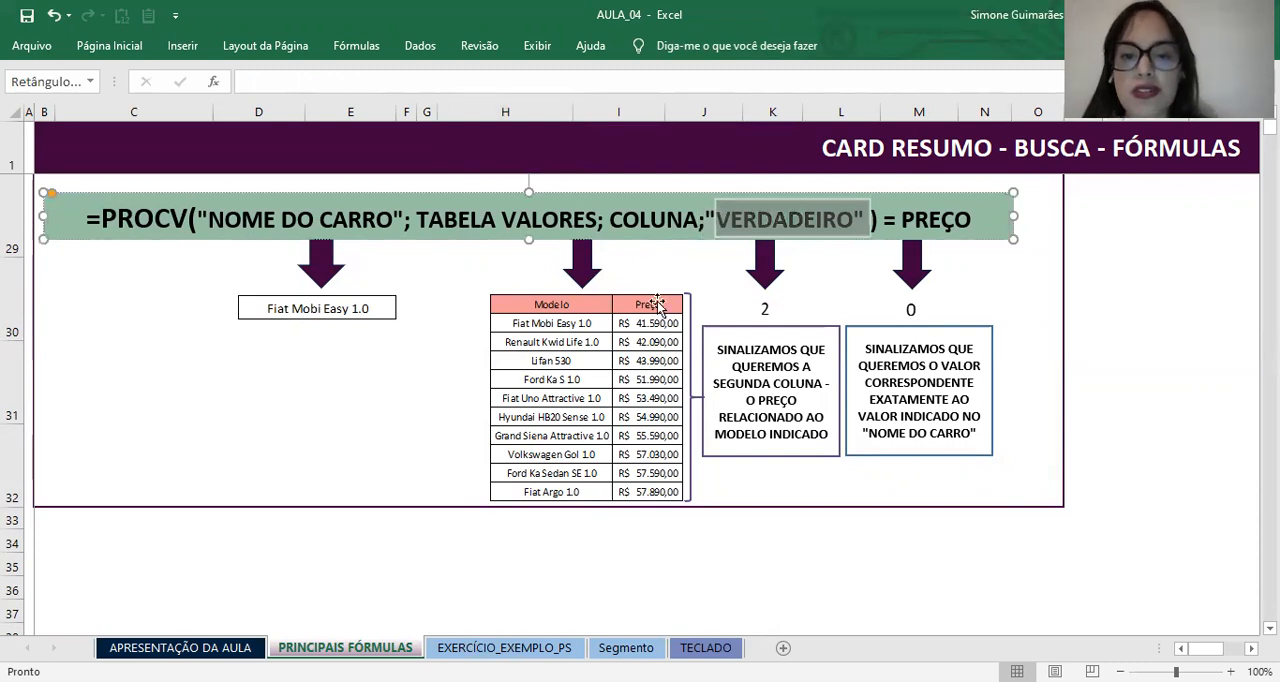
pyautogui.press('Delete')
pyautogui.press('BackSpace')
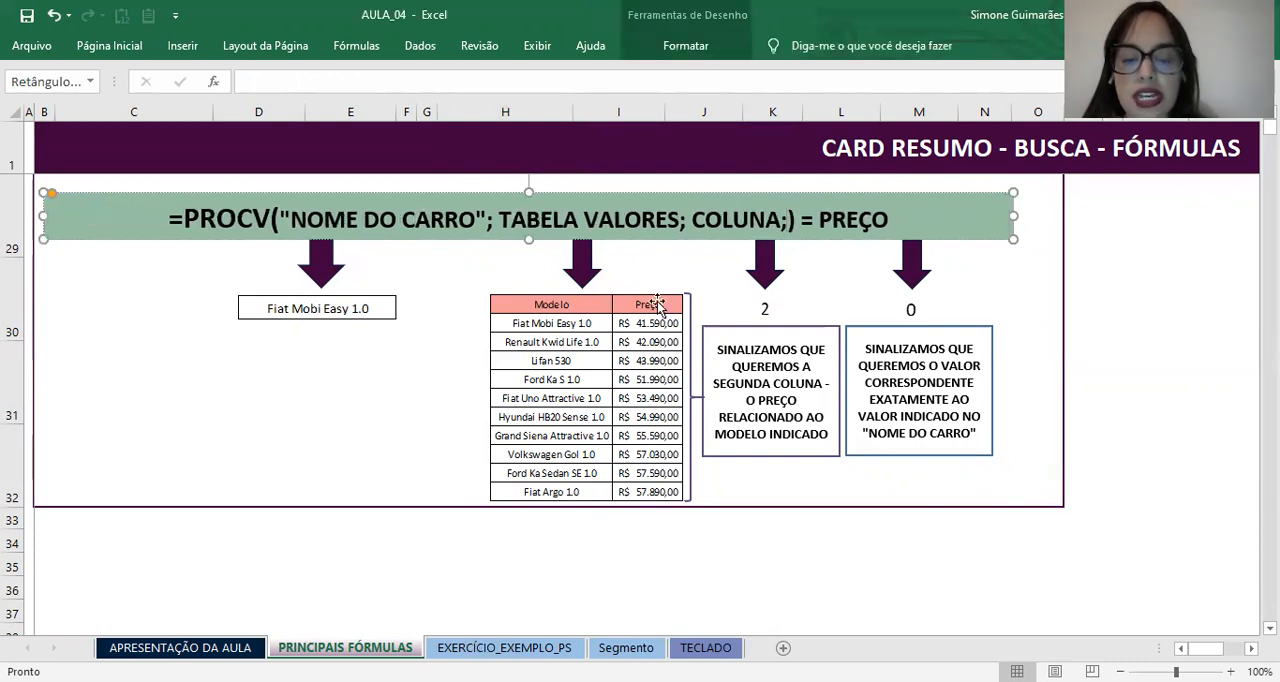
pyautogui.write('0')
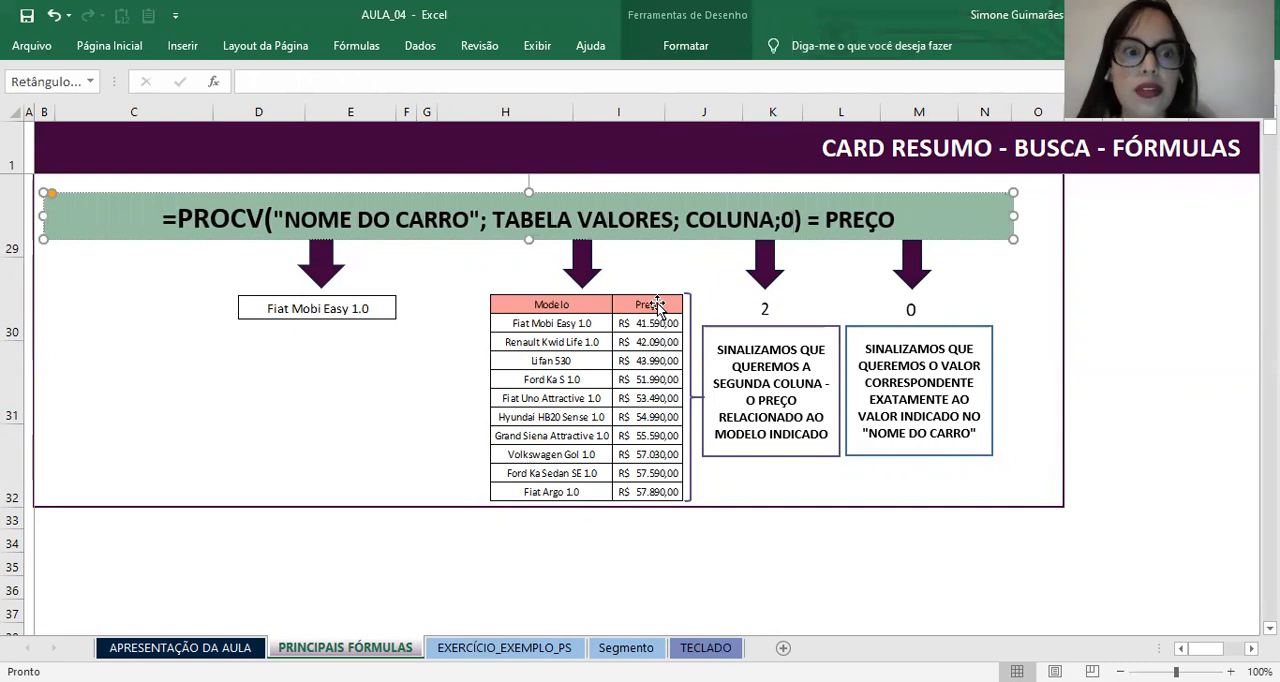
# Step: Examine the pictures of the searched car name and the values table beneath the PROCV banner
pyautogui.click(300, 301)
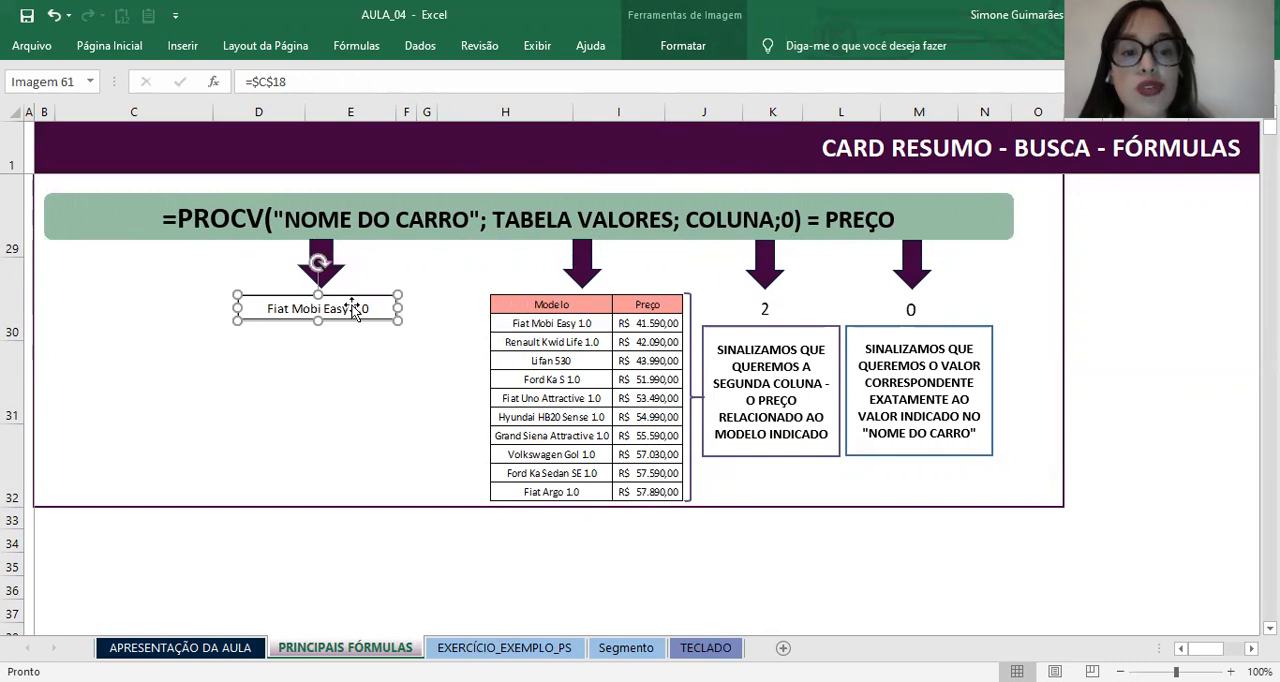
pyautogui.click(451, 323)
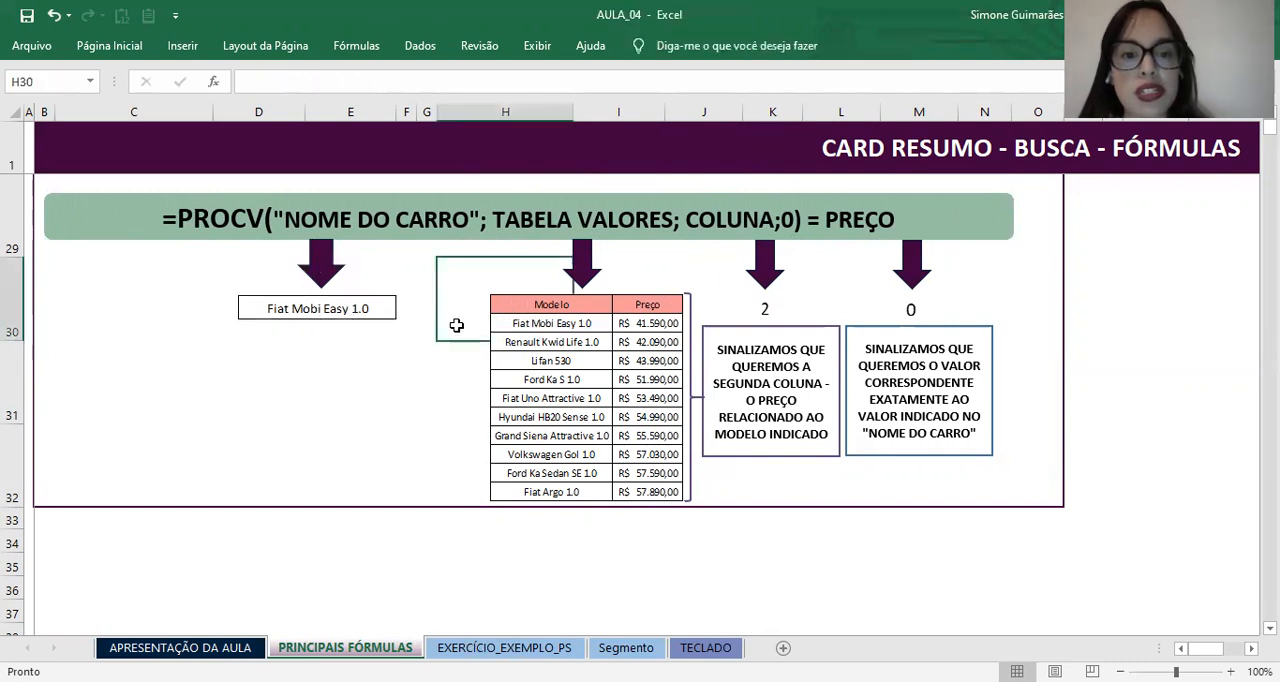
pyautogui.click(545, 325)
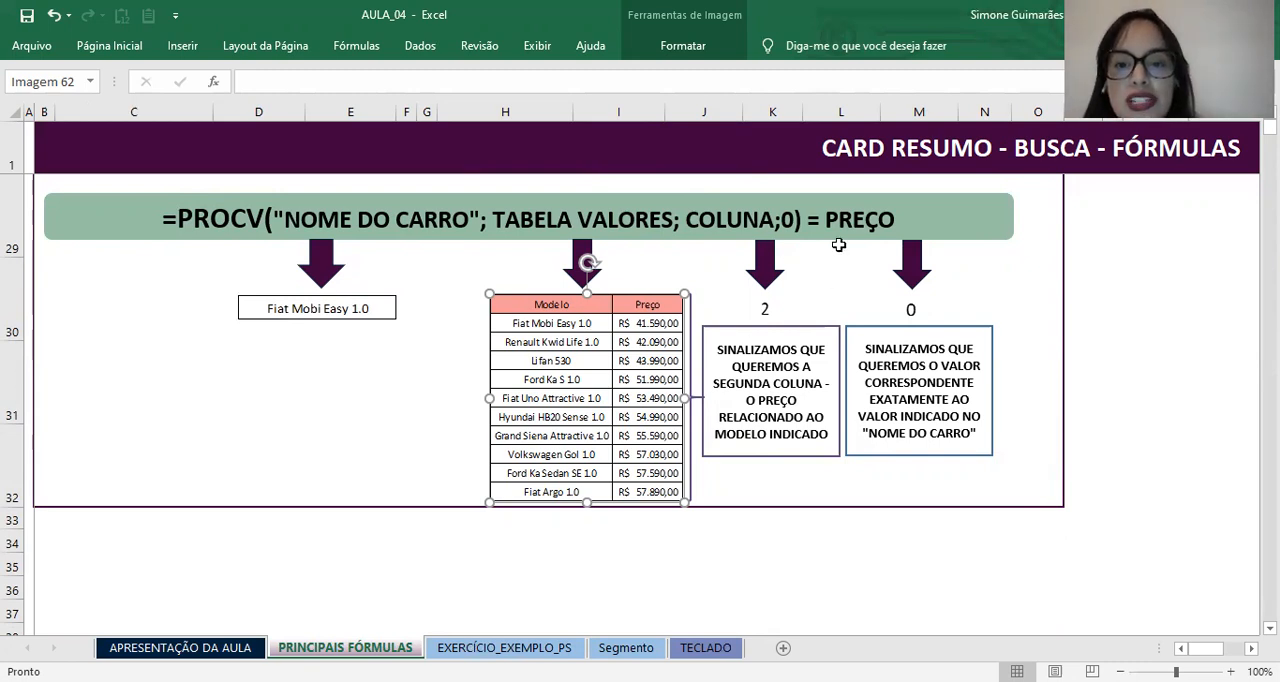
# Step: Nudge the arrow above the 0 slightly down and left, and highlight "QUEREMOS O VALOR CORRESPONDENTE" in the explanation beneath it
pyautogui.click(912, 272)
pyautogui.moveTo(912, 272)
pyautogui.mouseDown()
pyautogui.moveTo(786, 262)
pyautogui.moveTo(907, 275)
pyautogui.mouseUp()
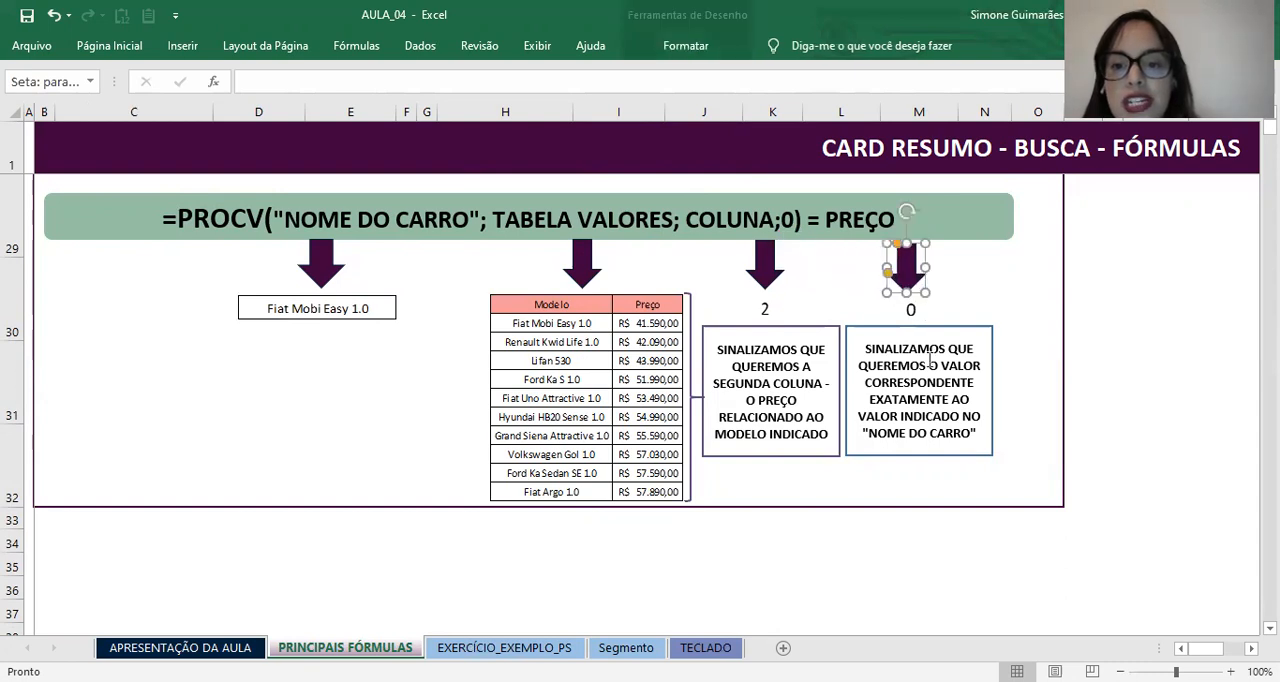
pyautogui.moveTo(911, 363); pyautogui.dragTo(962, 385)
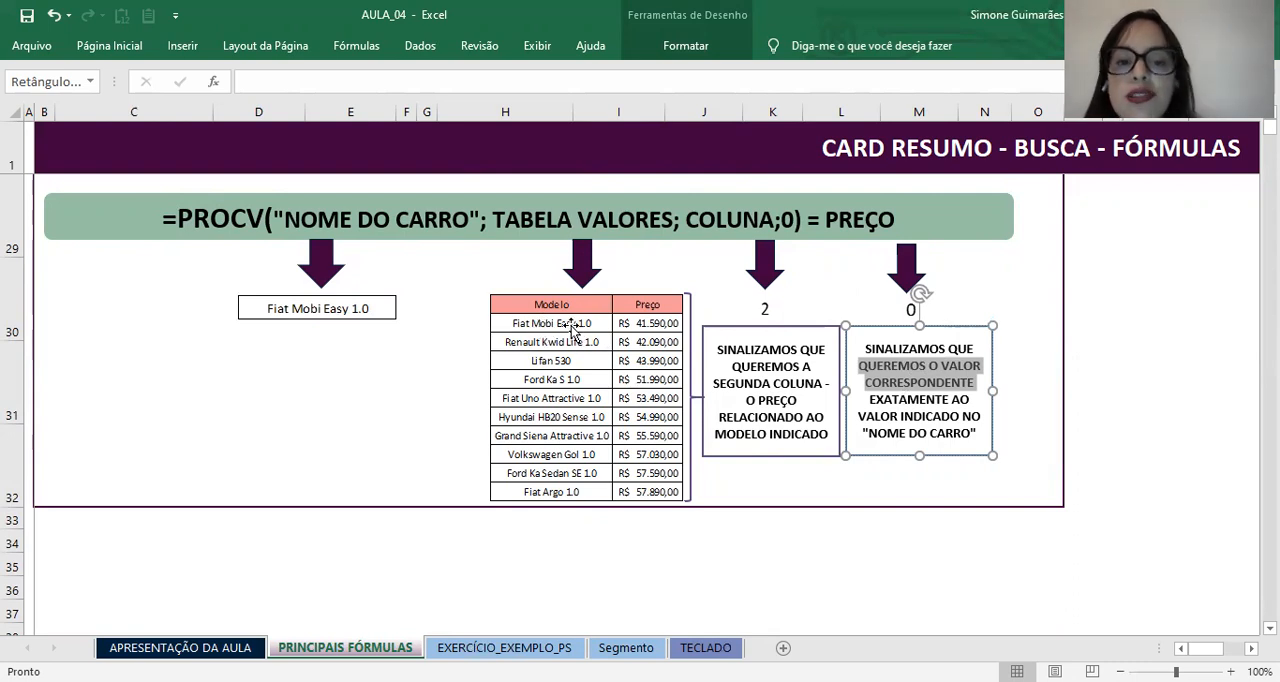
pyautogui.click(990, 475)
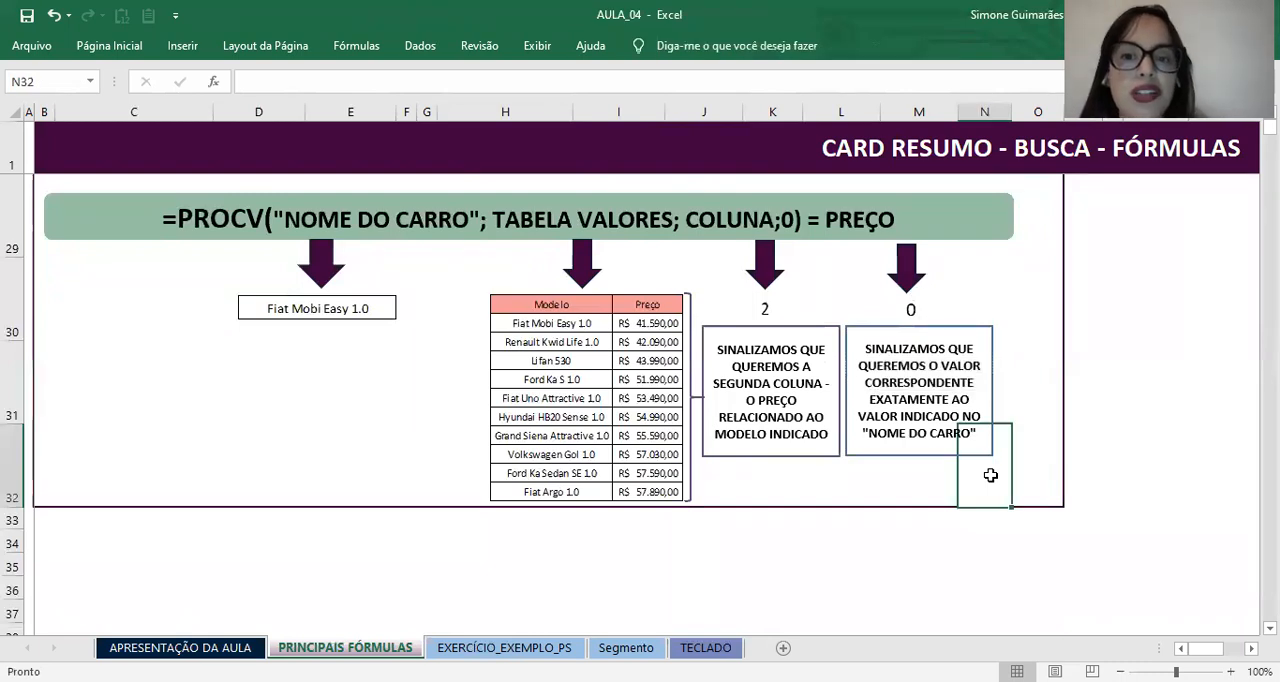
# Step: Start a PROCV formula in the empty price cell I13 with the model in H13 as the lookup value
pyautogui.scroll(2, 990, 475)
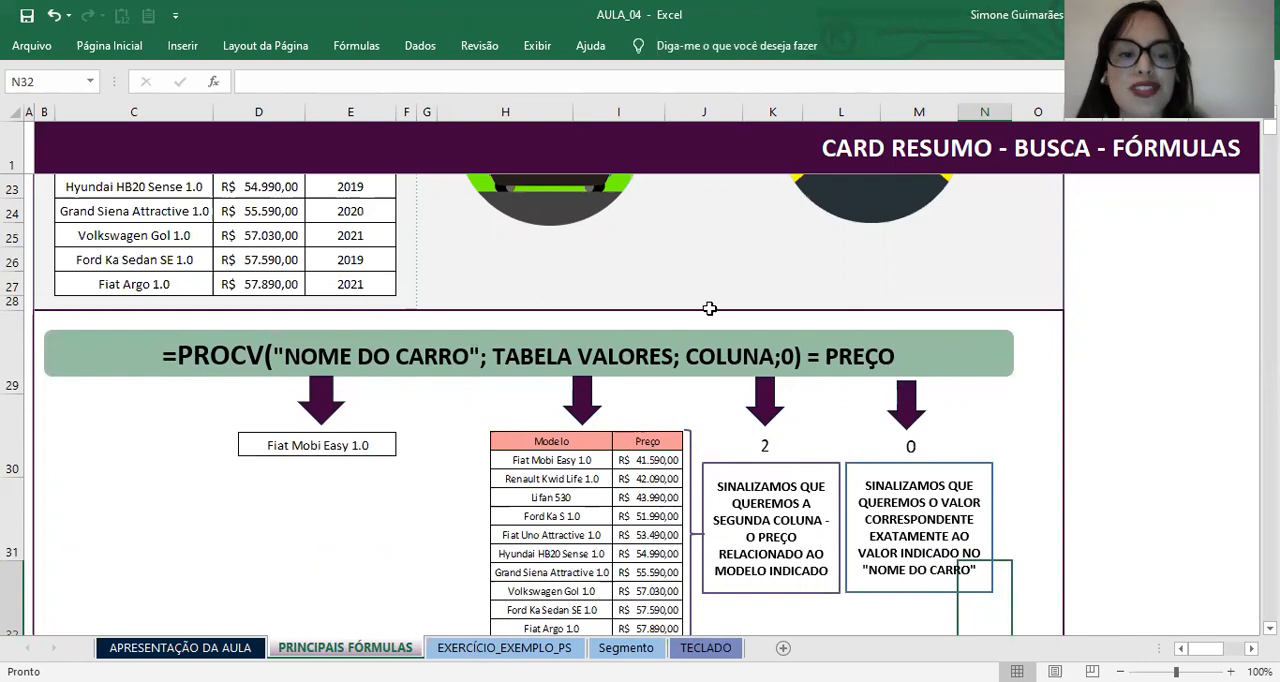
pyautogui.scroll(6, 469, 392)
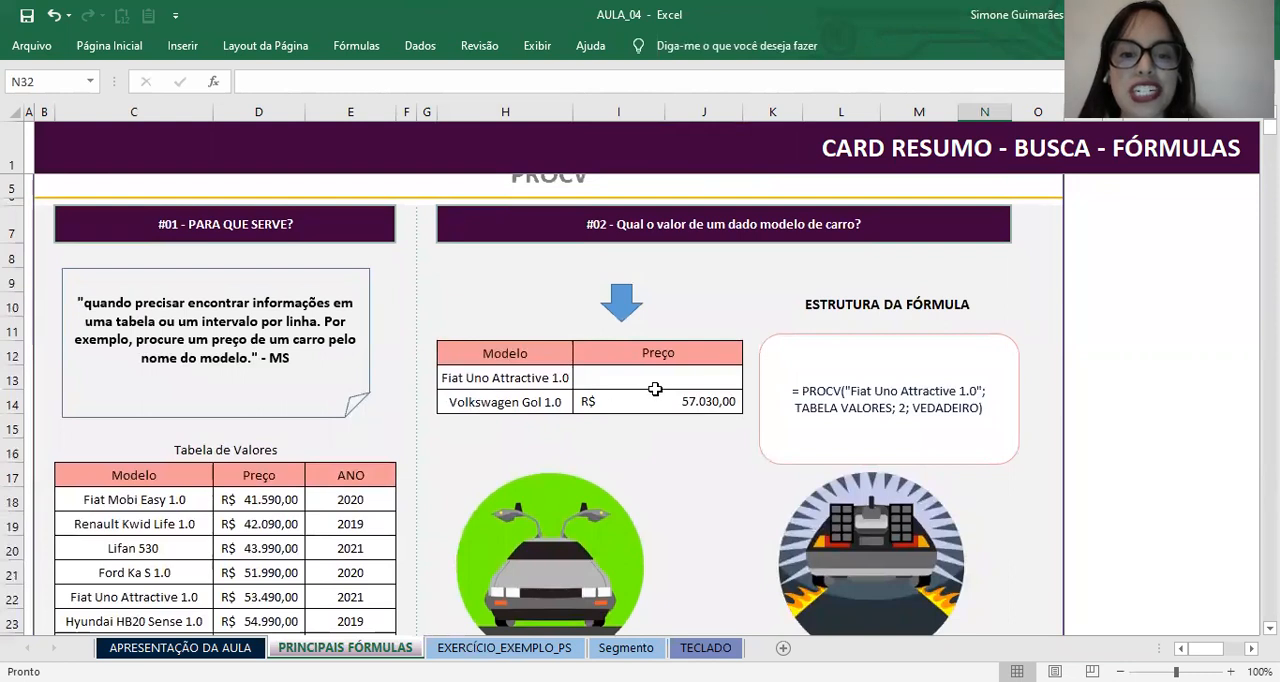
pyautogui.click(656, 378)
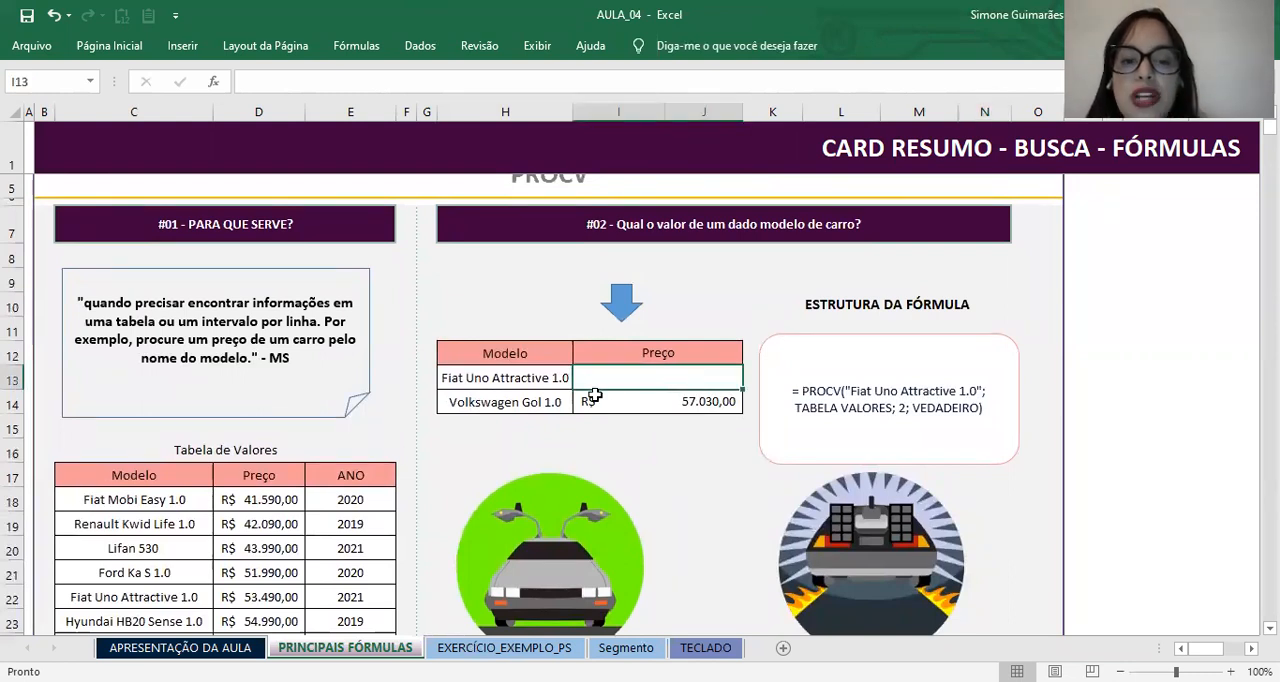
pyautogui.write('=')
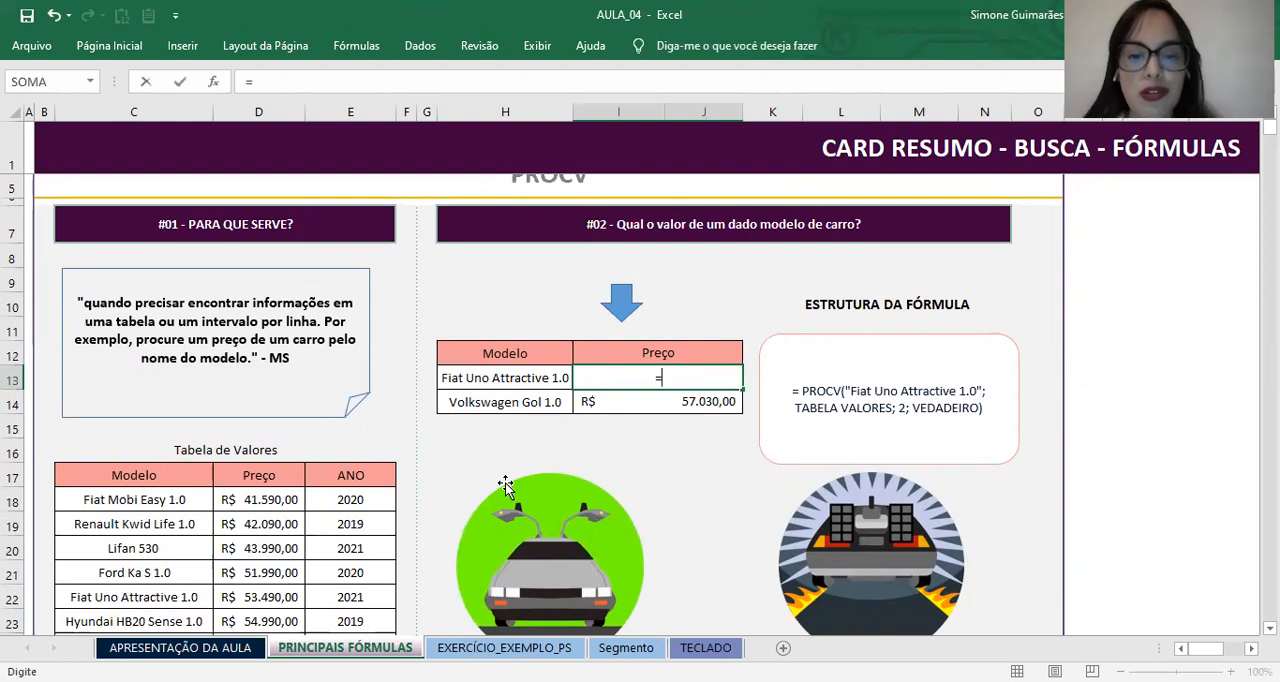
pyautogui.write('PR')
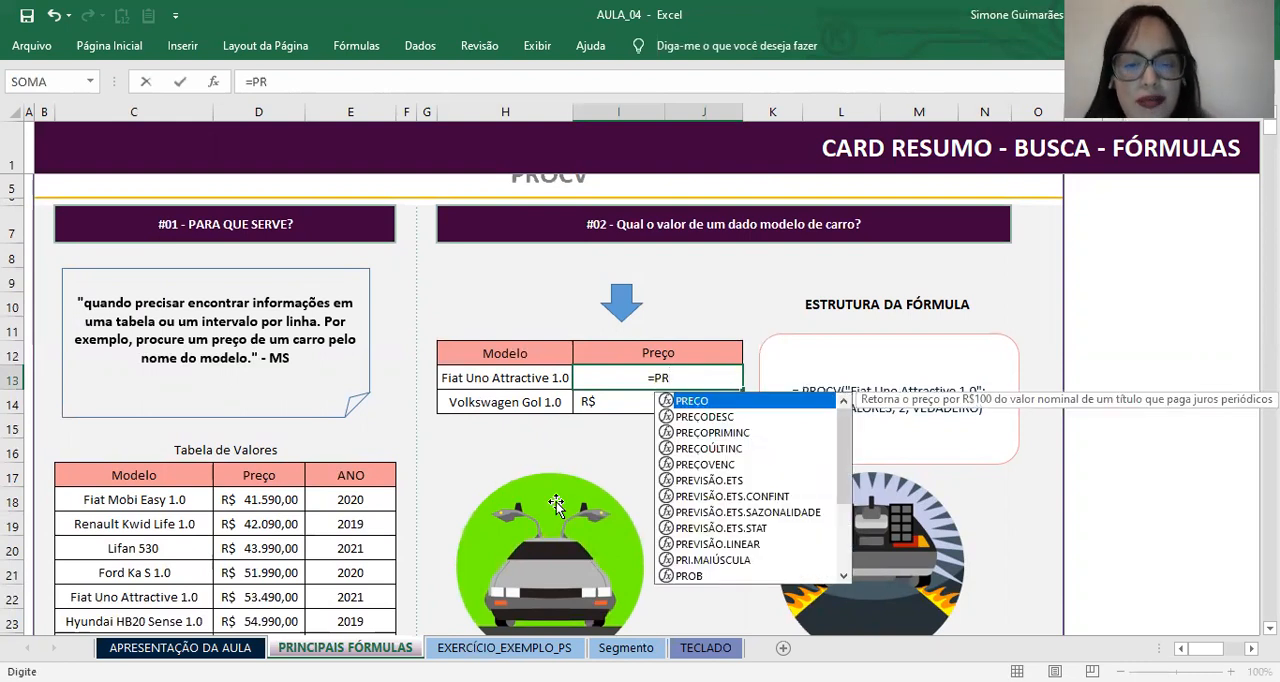
pyautogui.write('OC')
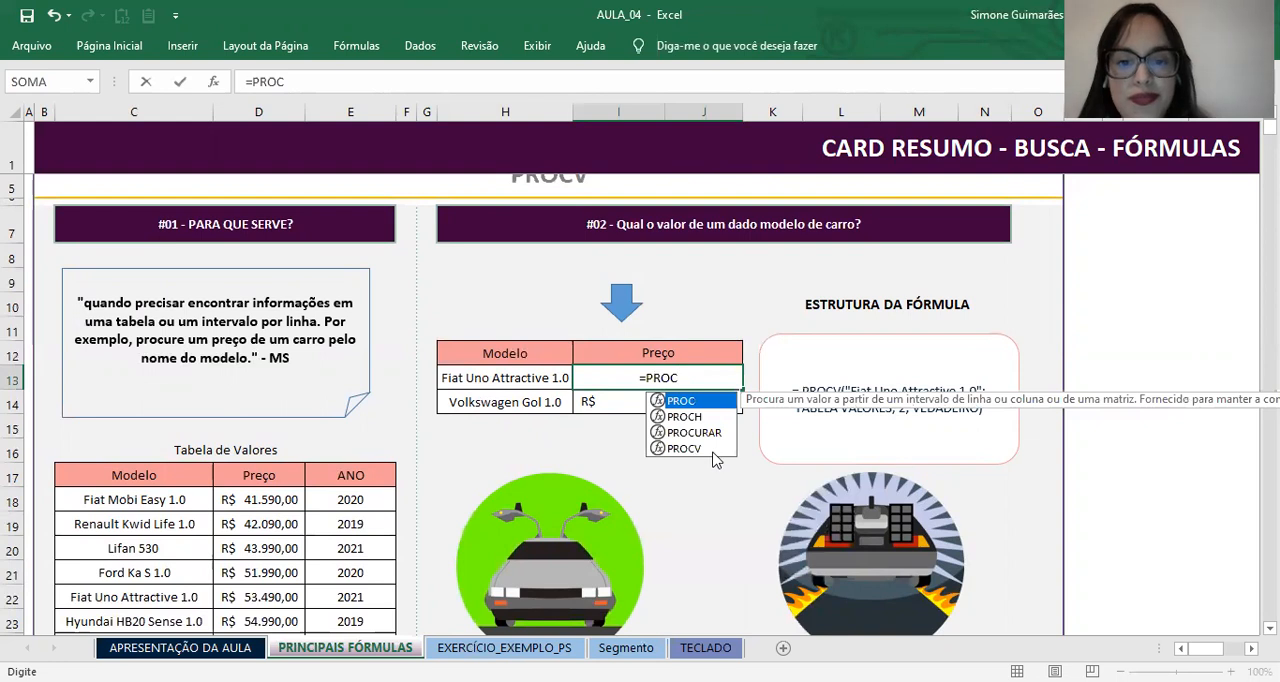
pyautogui.click(710, 450)
pyautogui.doubleClick(706, 447)
pyautogui.click(447, 382)
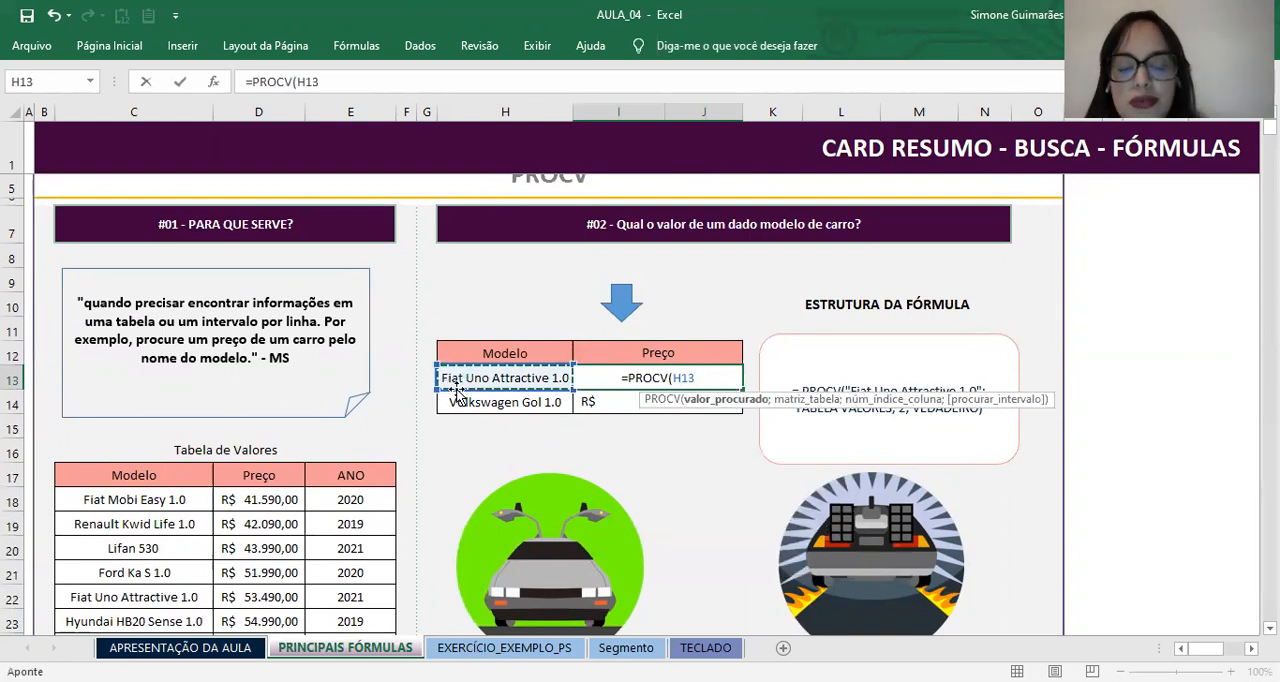
pyautogui.write(';')
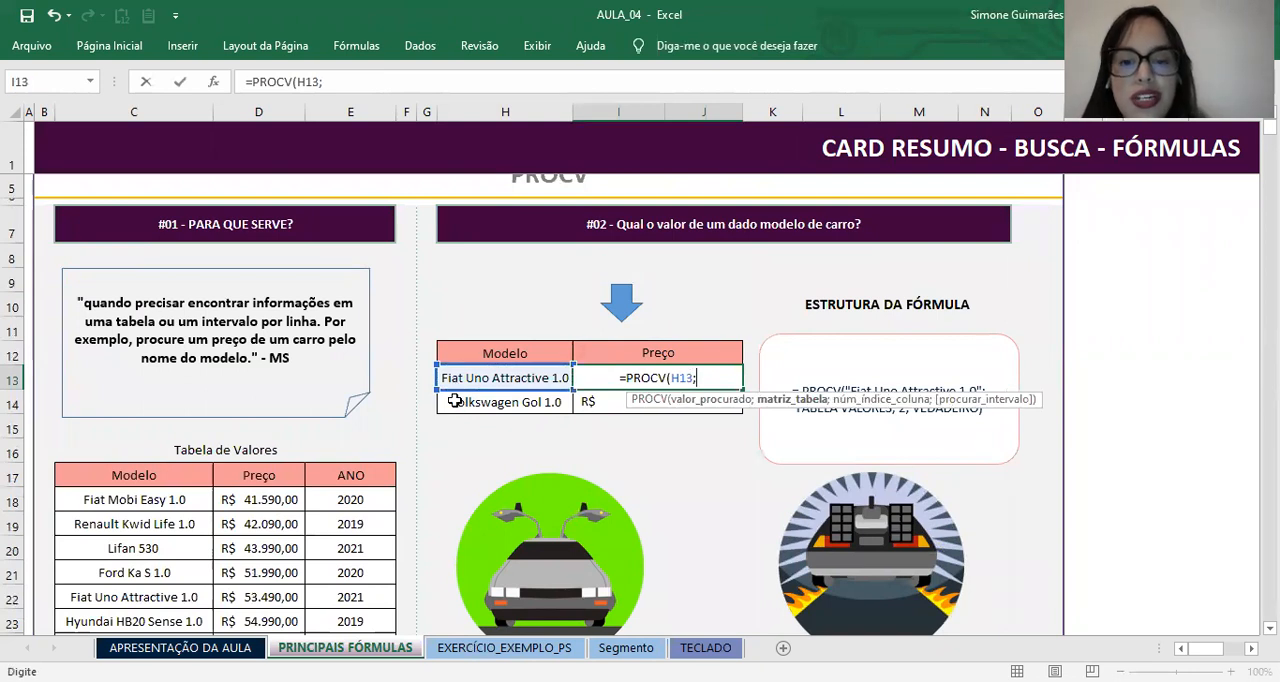
# Step: Set the whole Tabela de Valores, headers included, as the table argument with the absolute reference $C$17:$E$27
pyautogui.scroll(-1, 452, 410)
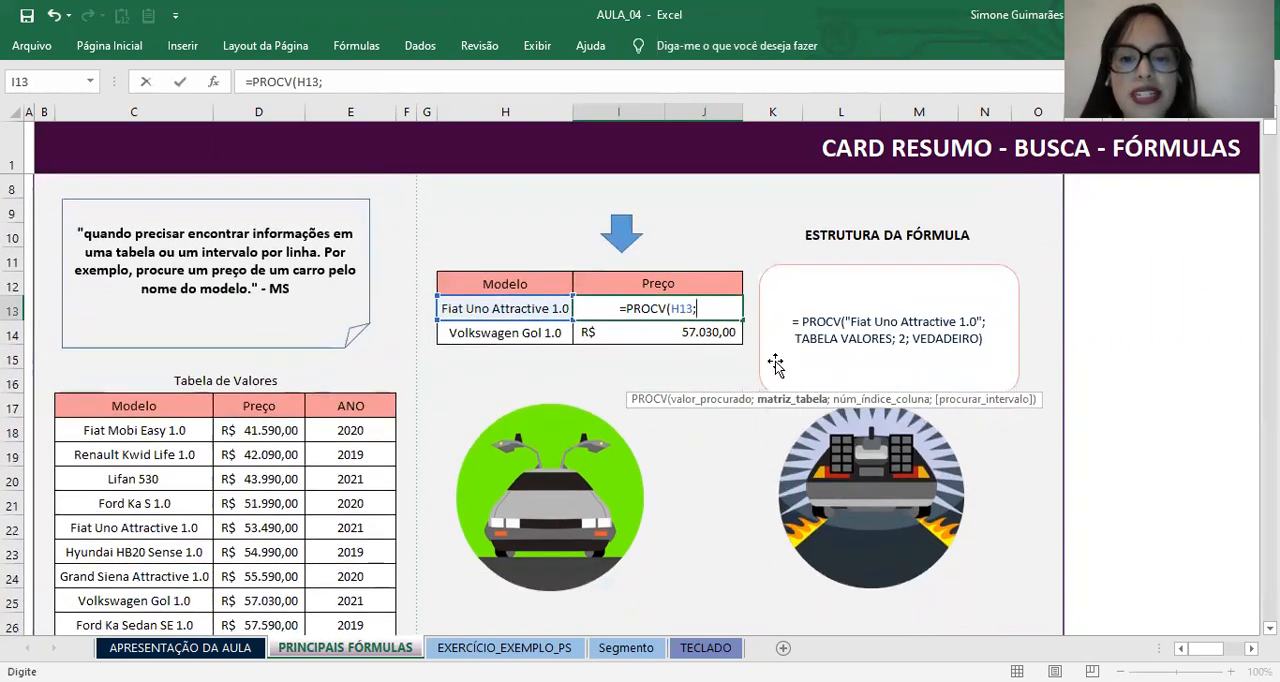
pyautogui.scroll(-1, 766, 270)
pyautogui.click(122, 341)
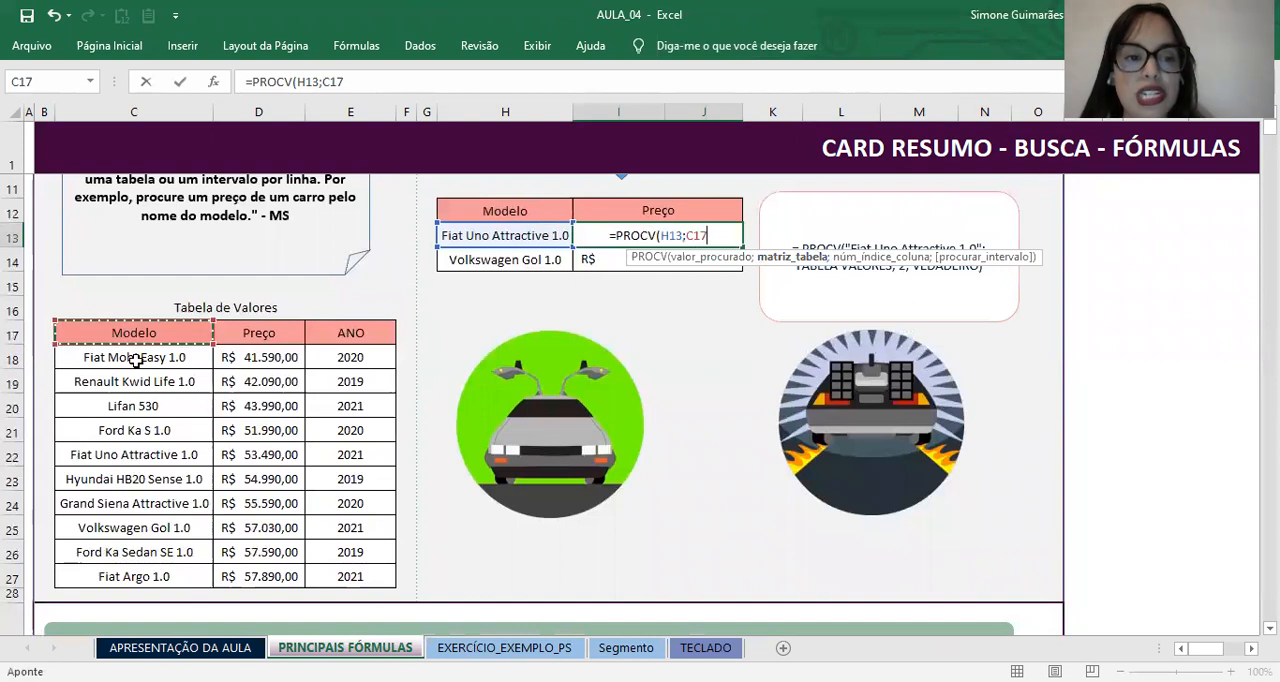
pyautogui.keyDown('shift'); pyautogui.click(343, 573); pyautogui.keyUp('shift')
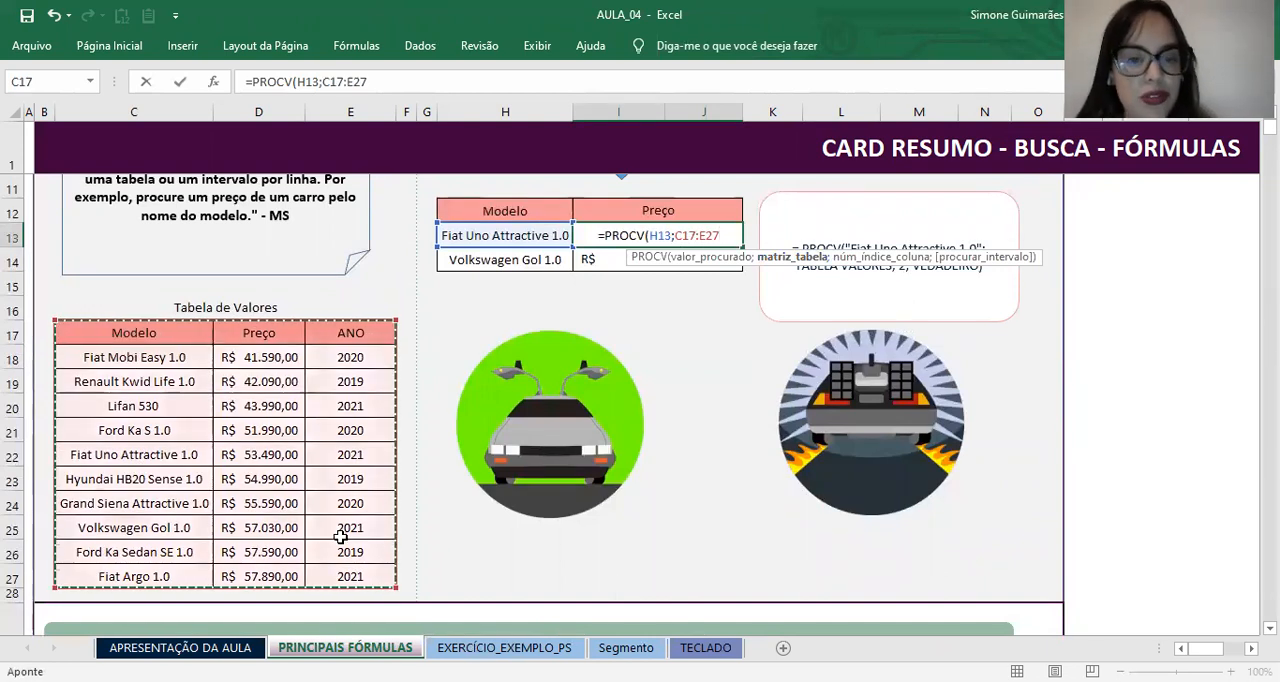
pyautogui.press('F4')
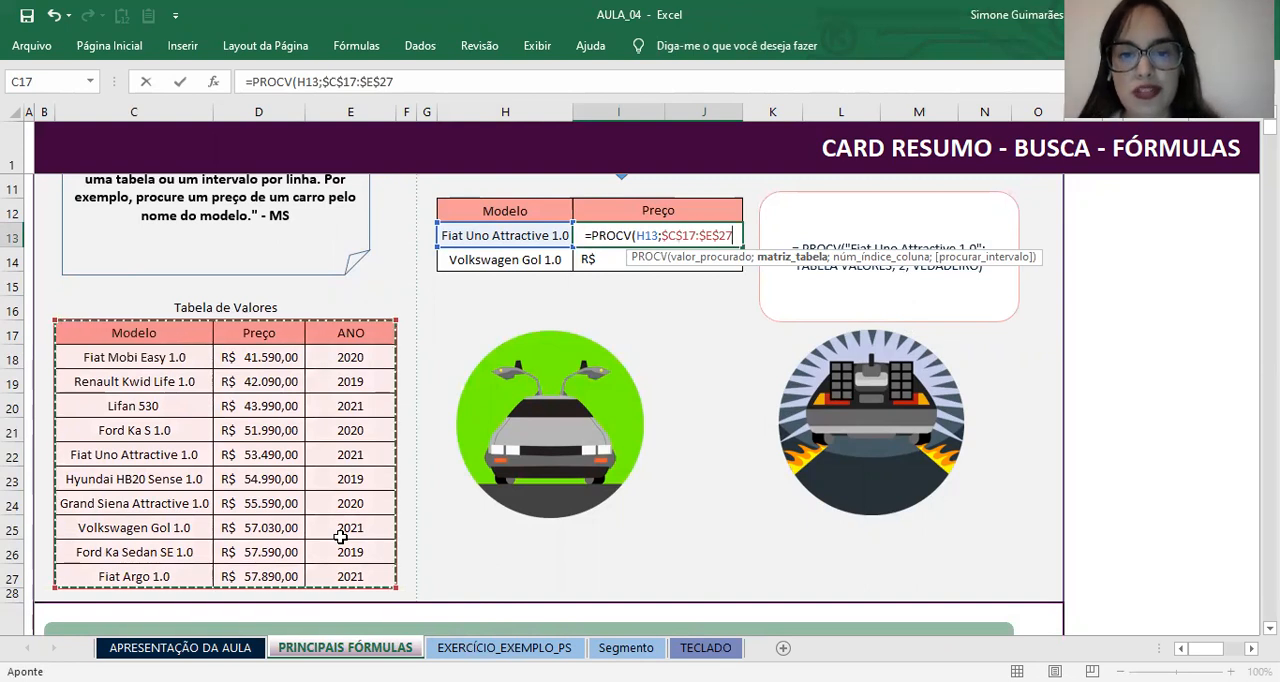
pyautogui.write(';')
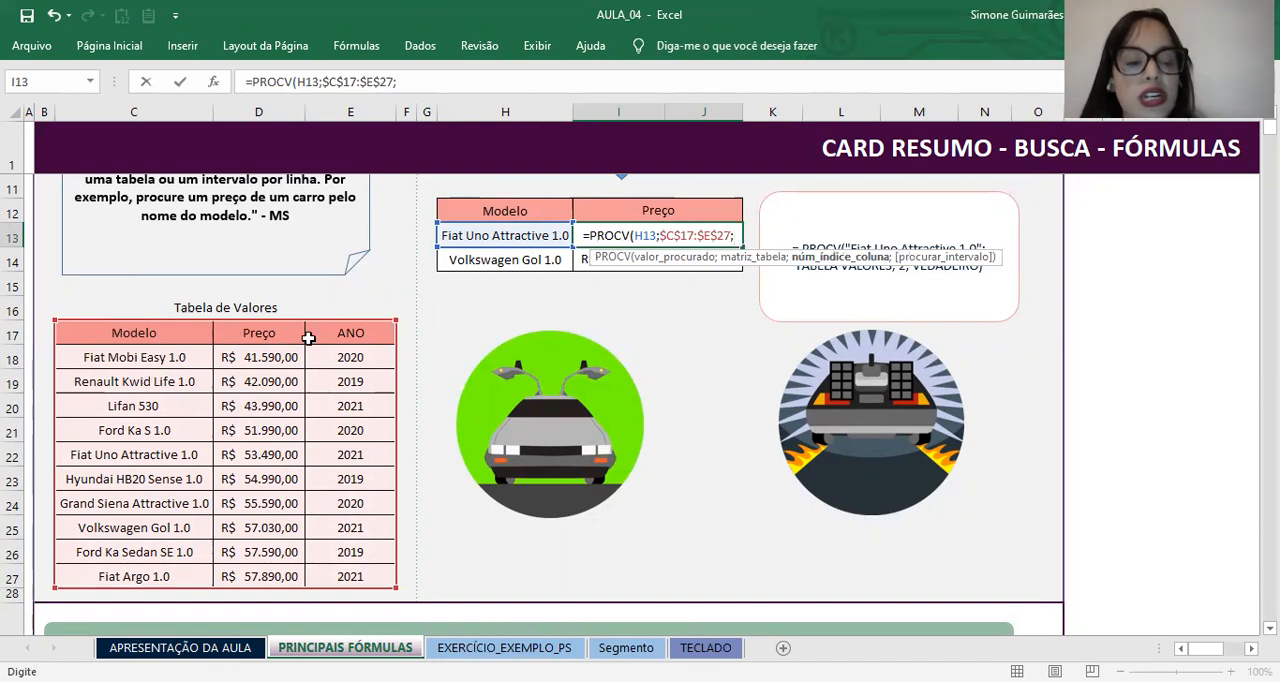
# Step: Complete the PROCV formula in I13 with column index 2 and 0 for exact match, and enter it
pyautogui.write('2')
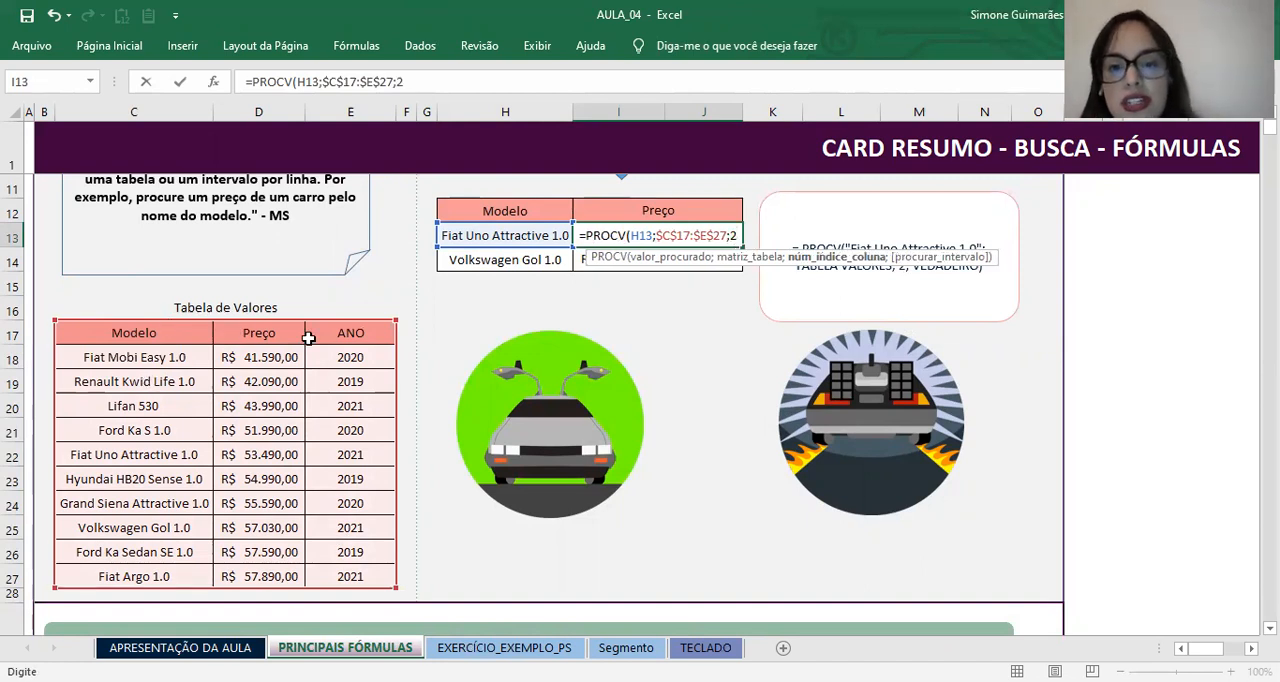
pyautogui.write(';0')
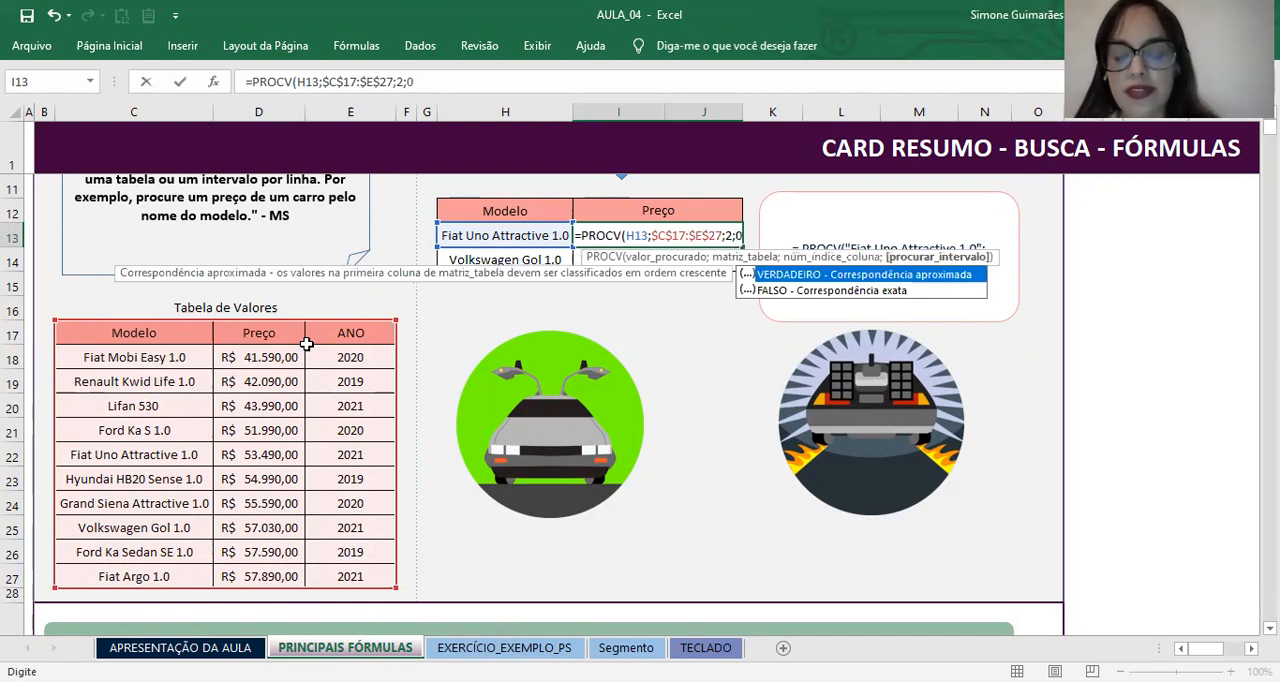
pyautogui.write(')')
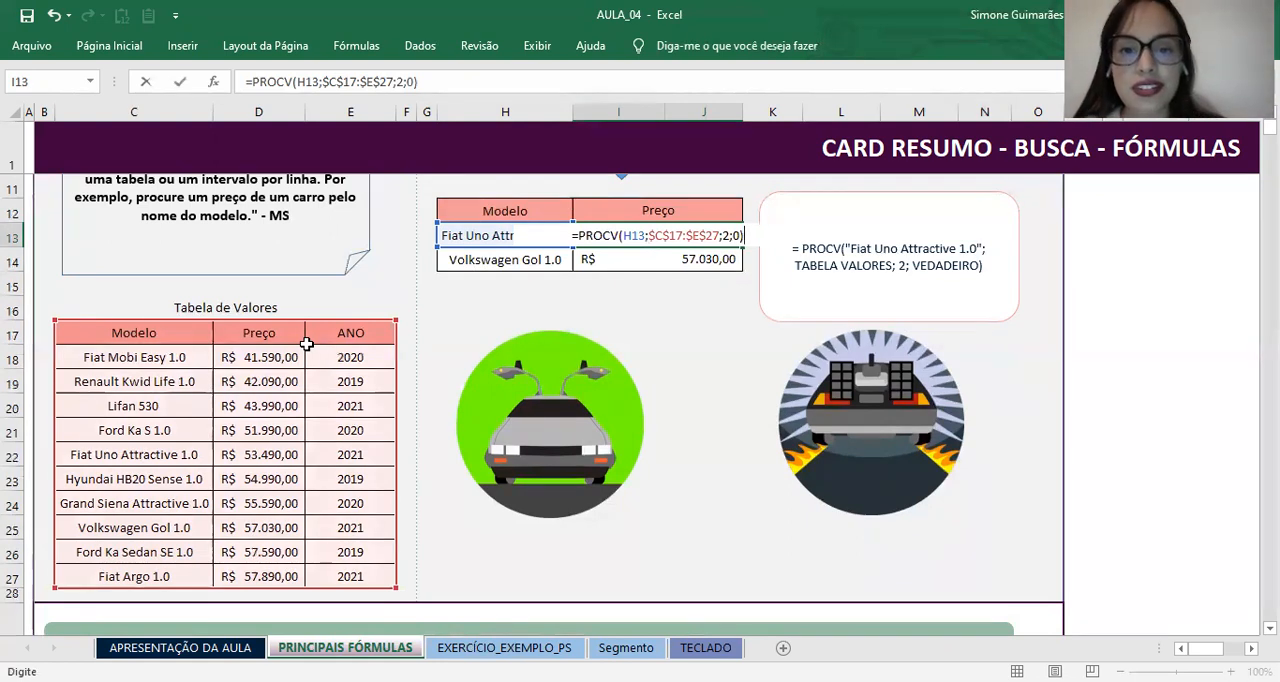
pyautogui.press('Return')
# Step: Inspect the searched model in H13 and the arguments of the PROCV formula in I13
pyautogui.click(636, 230)
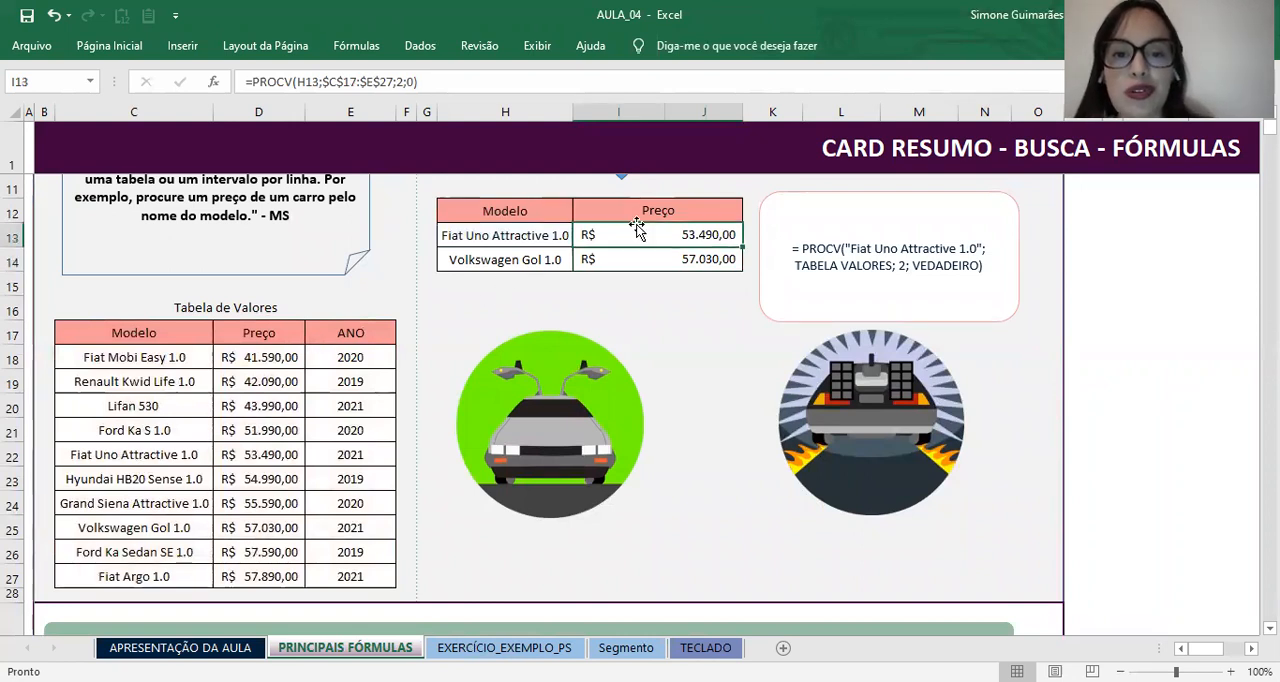
pyautogui.click(492, 240)
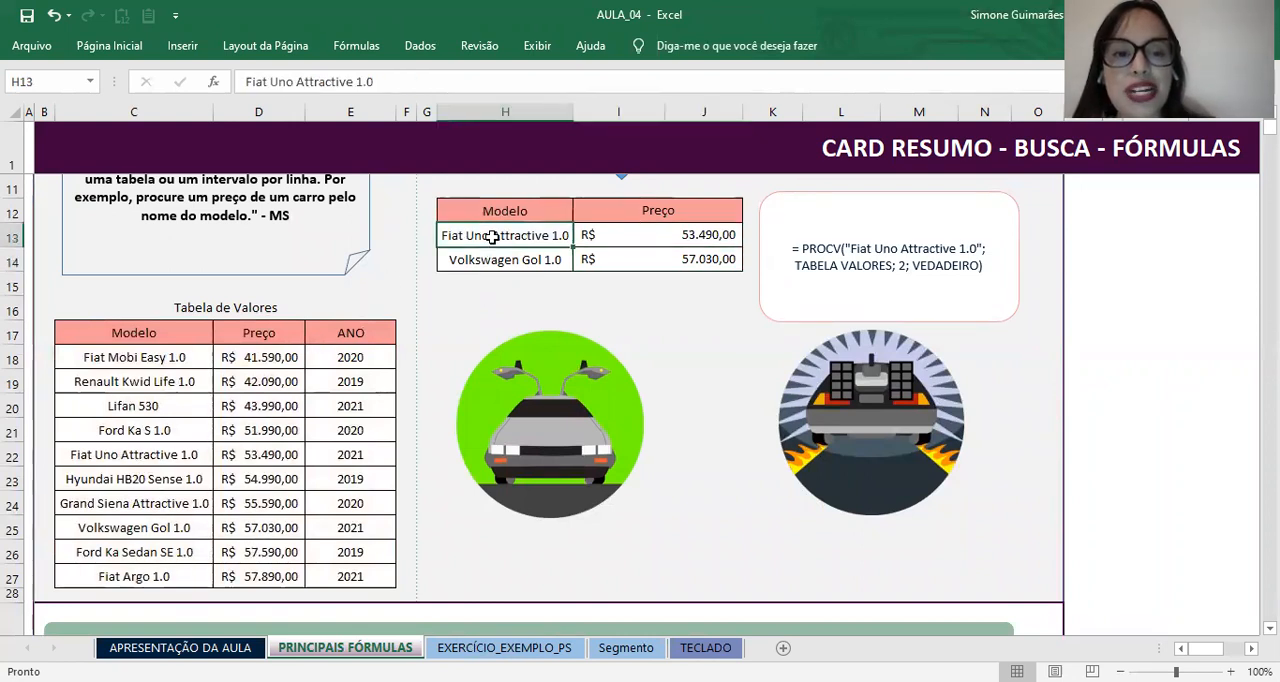
pyautogui.click(720, 238)
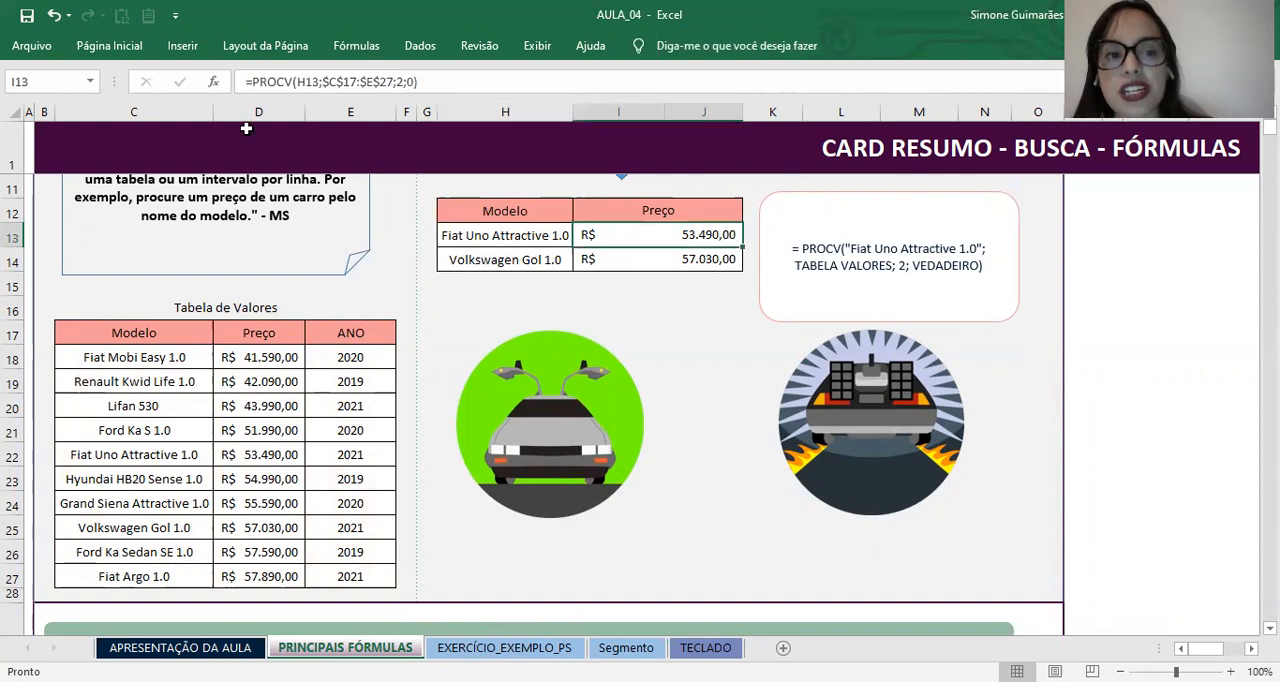
pyautogui.click(420, 82)
pyautogui.click(319, 82)
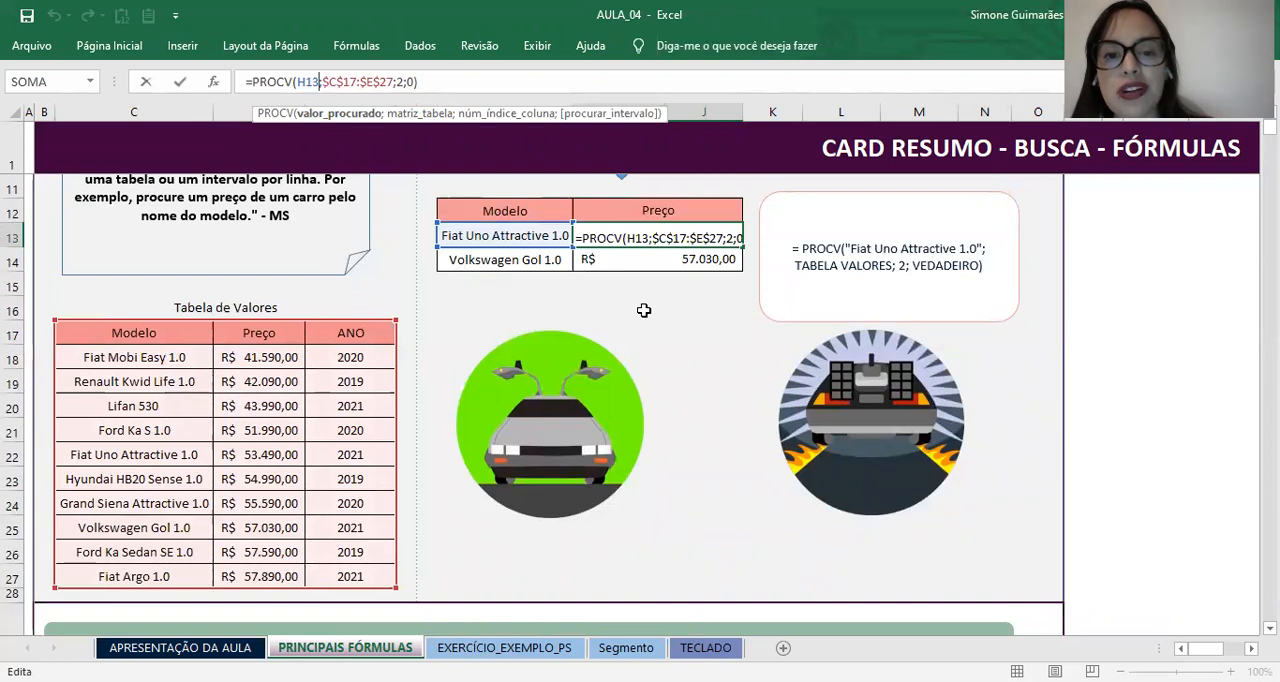
# Step: Fill the PROCV formula from I13 down to I14 and check which cells the copied formula references
pyautogui.click(665, 238)
pyautogui.moveTo(743, 247); pyautogui.dragTo(743, 264)
pyautogui.click(712, 258)
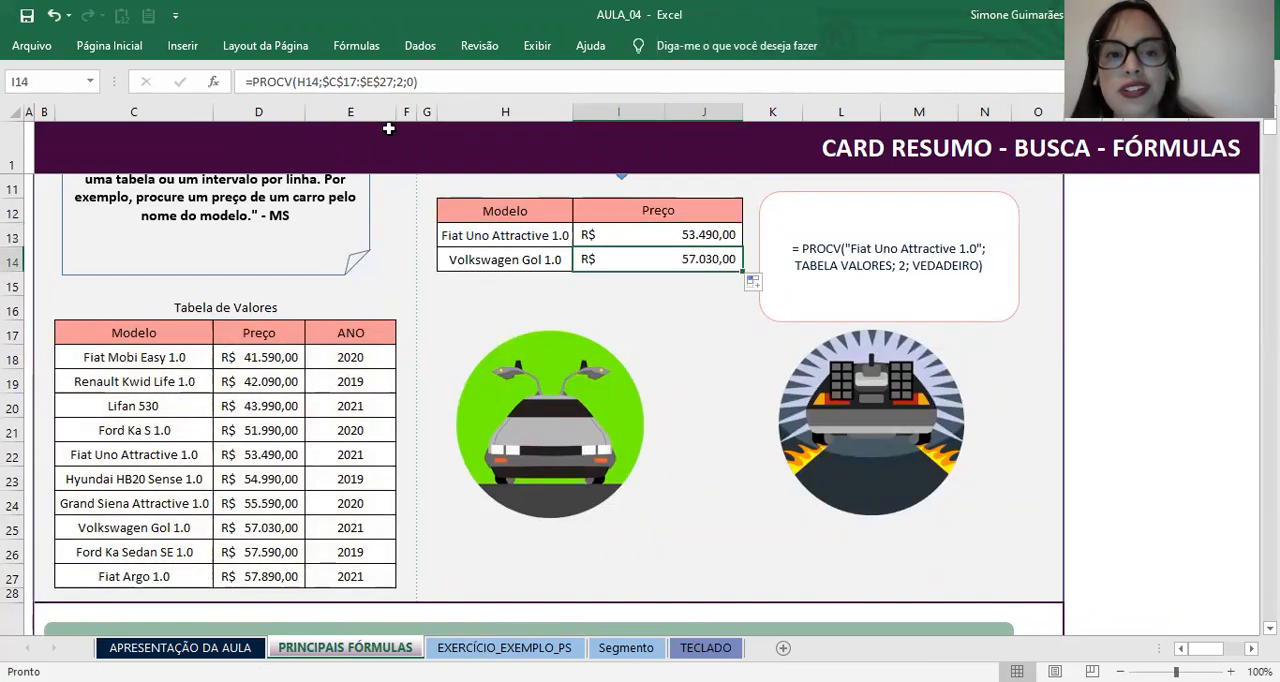
pyautogui.press('F2')
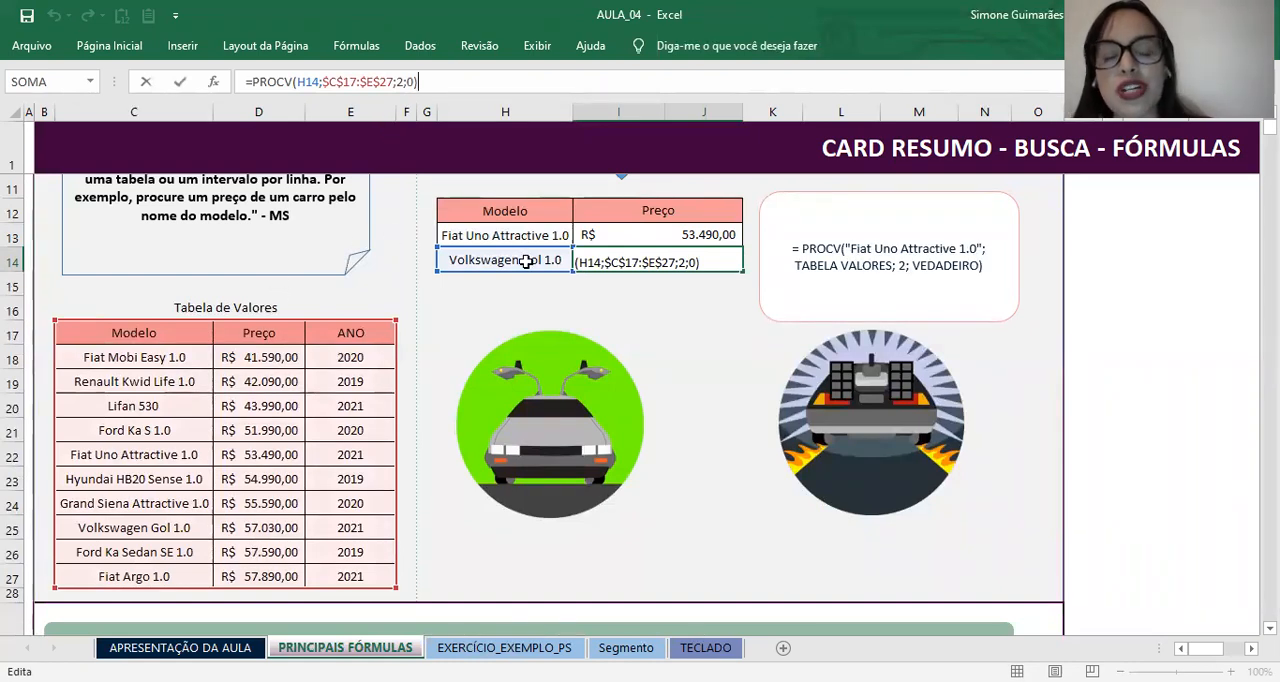
pyautogui.click(703, 380)
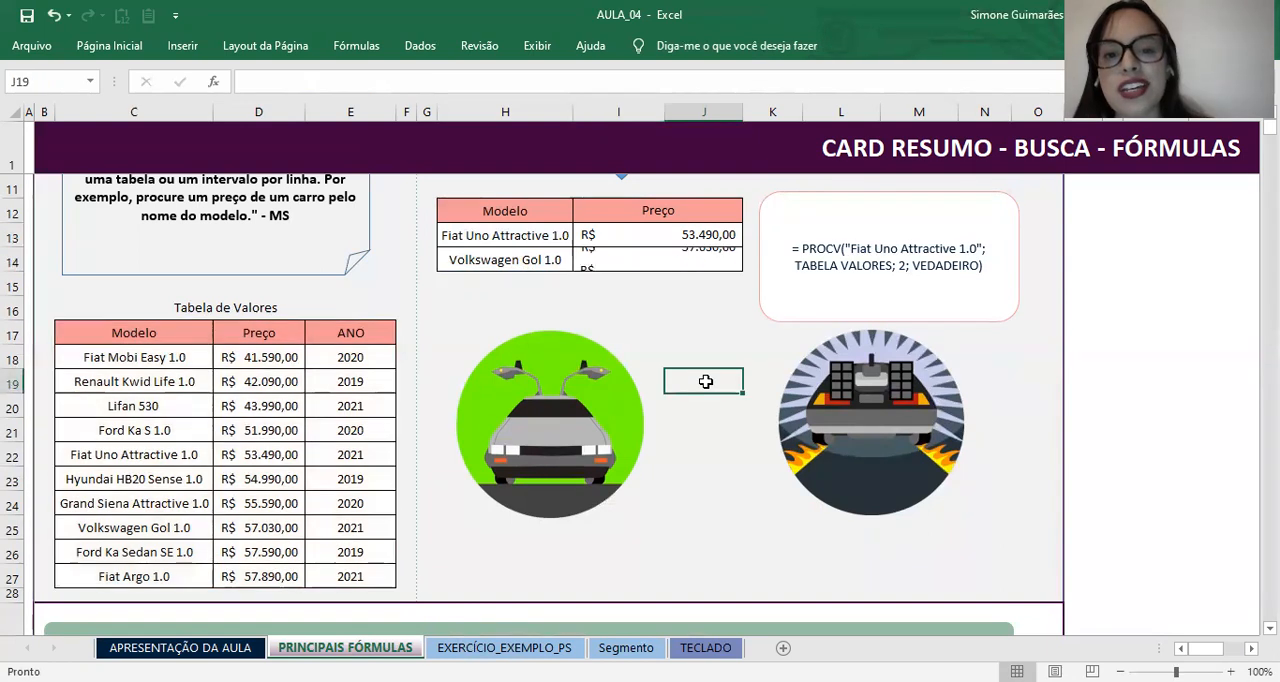
# Step: Examine the models in Tabela de Valores row by row with their prices, from Fiat Mobi Easy 1.0 to Fiat Uno Attractive 1.0
pyautogui.scroll(3, 700, 331)
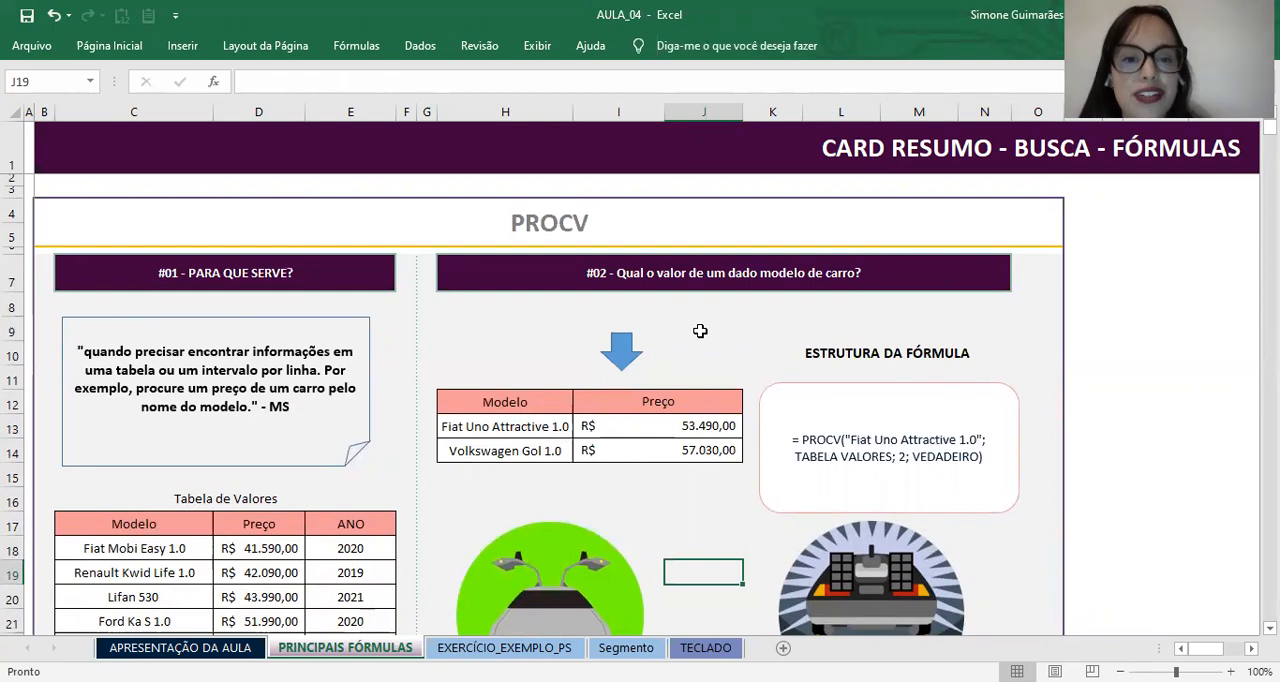
pyautogui.scroll(-1, 582, 380)
pyautogui.scroll(-2, 432, 383)
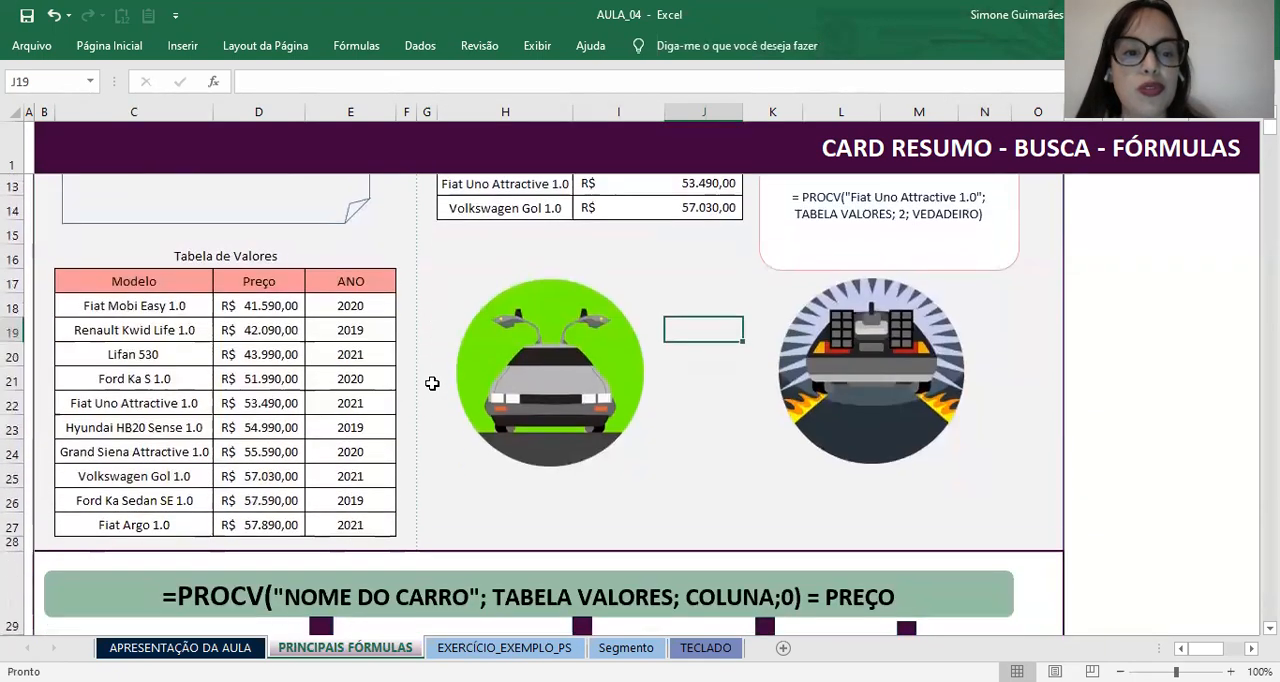
pyautogui.moveTo(171, 284); pyautogui.dragTo(149, 495)
pyautogui.click(143, 283)
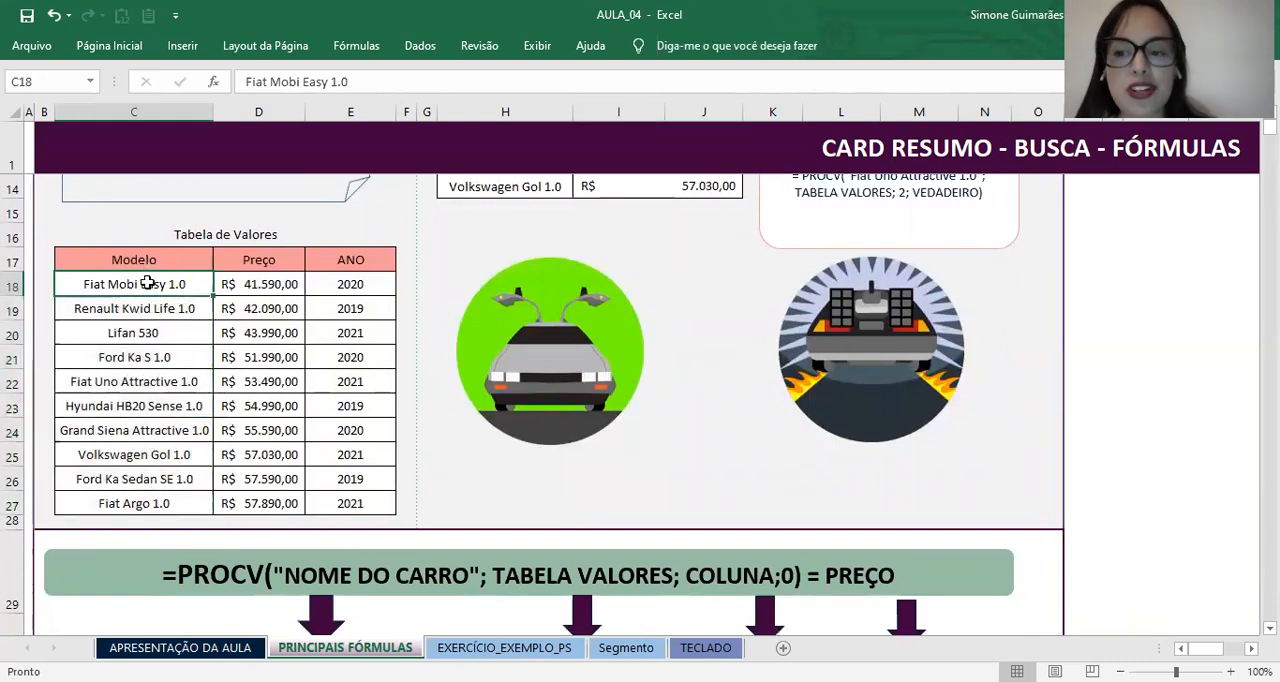
pyautogui.click(266, 285)
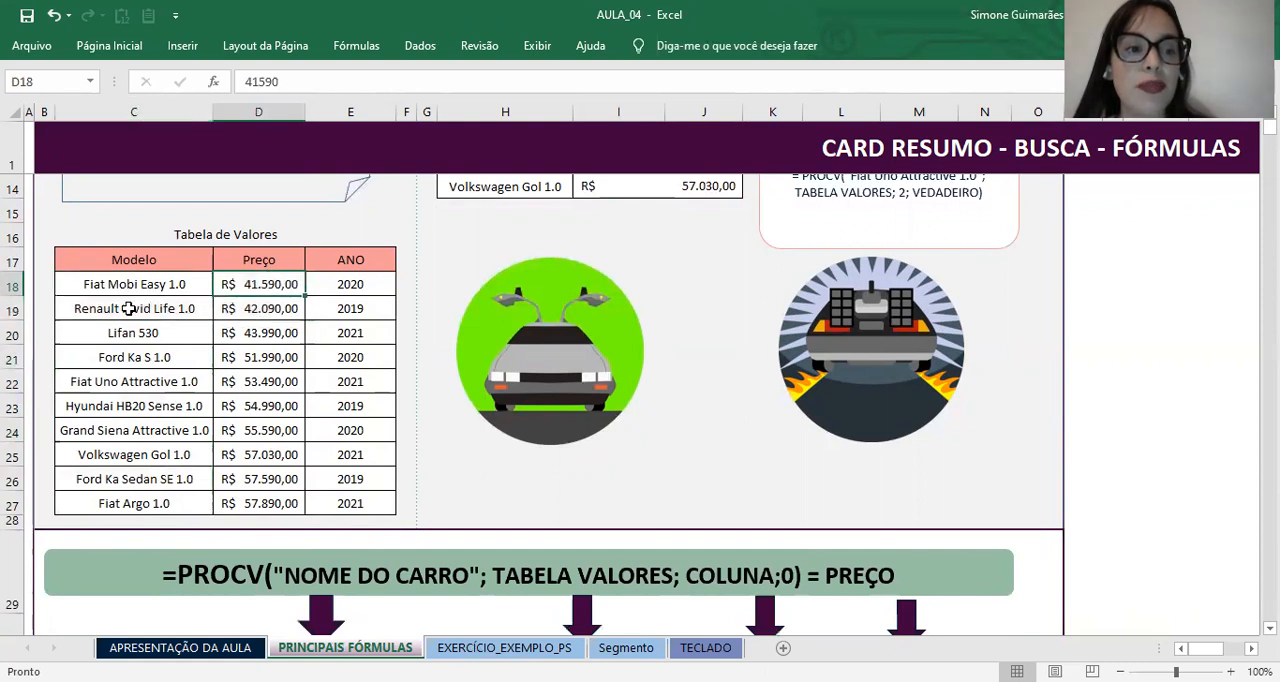
pyautogui.click(129, 308)
pyautogui.click(257, 300)
pyautogui.click(148, 328)
pyautogui.click(261, 328)
pyautogui.click(113, 357)
pyautogui.click(277, 354)
pyautogui.click(150, 385)
pyautogui.click(308, 436)
pyautogui.click(142, 437)
pyautogui.click(158, 398)
pyautogui.click(268, 380)
pyautogui.click(162, 381)
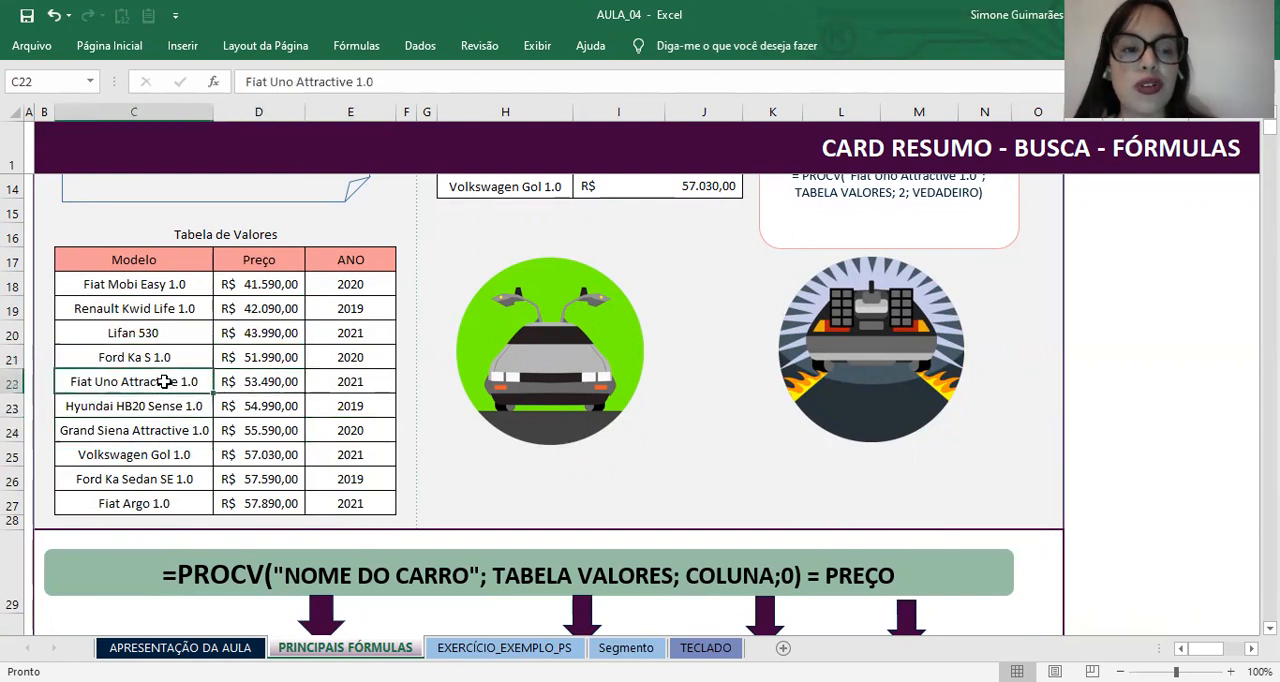
# Step: Trace the search down the Modelo column to Fiat Uno Attractive 1.0 and across to its price
pyautogui.moveTo(148, 308); pyautogui.dragTo(156, 405)
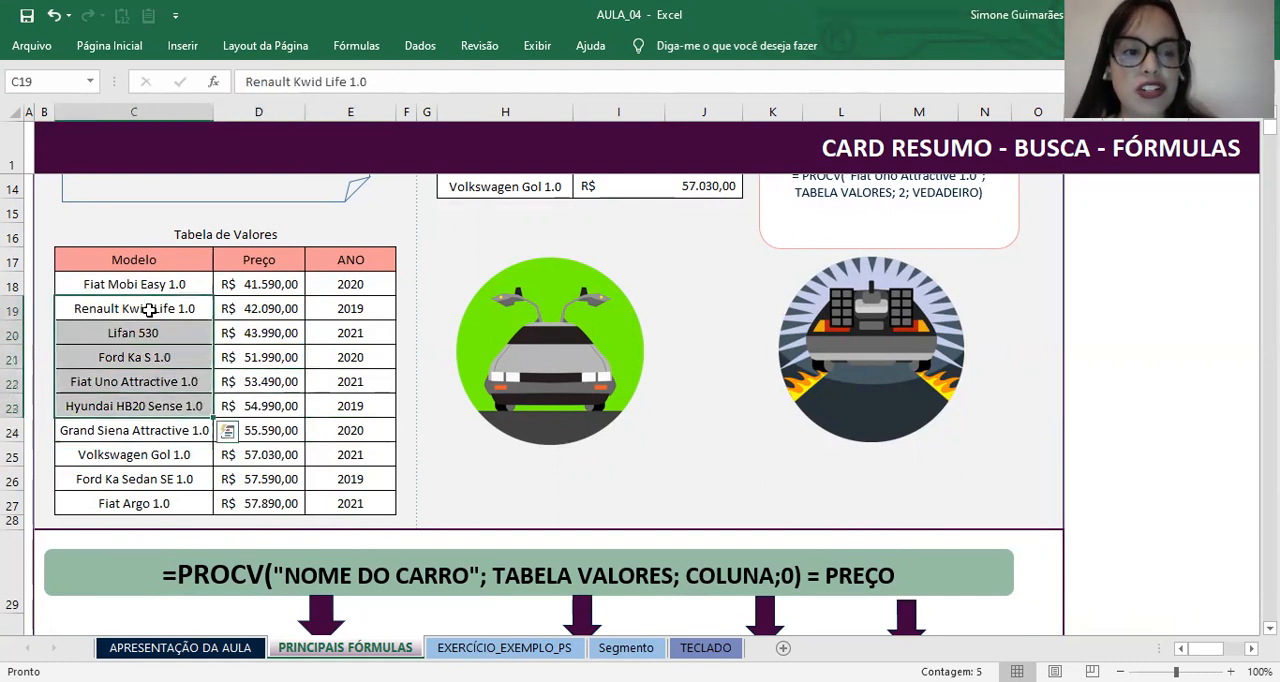
pyautogui.moveTo(137, 284); pyautogui.dragTo(137, 408)
pyautogui.click(130, 381)
pyautogui.click(268, 388)
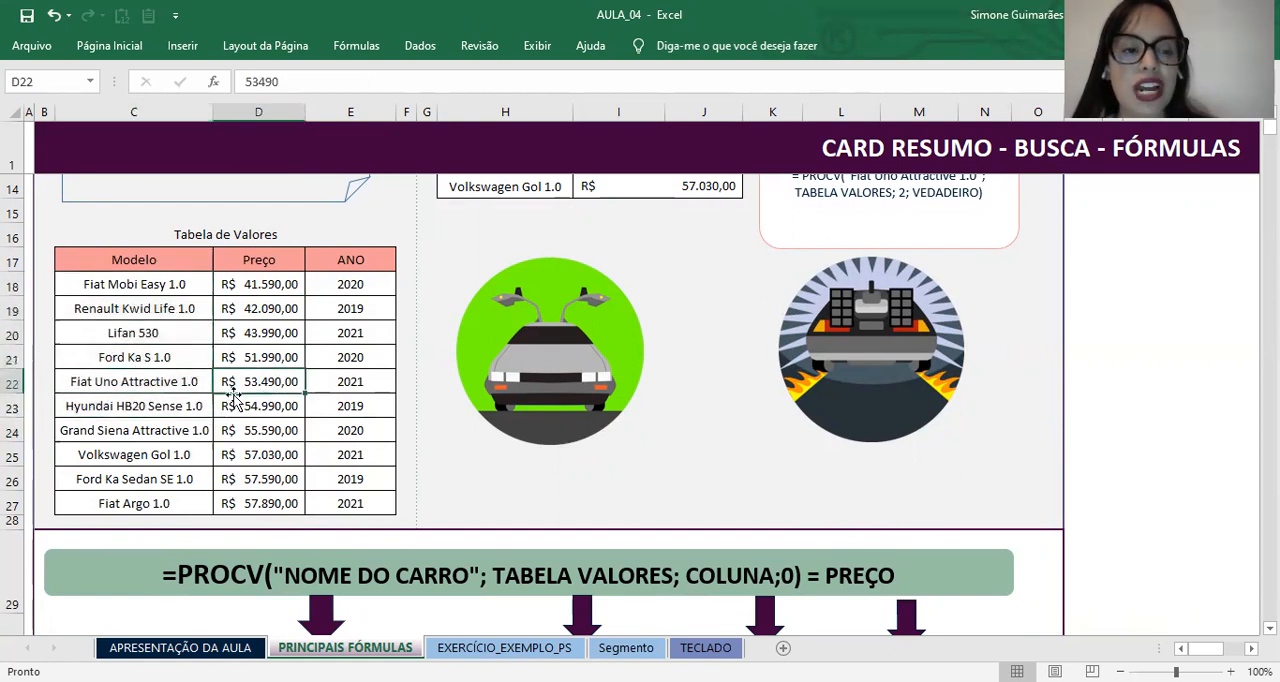
pyautogui.click(137, 381)
# Step: Compare the searched model in H13 with its matching row and price in Tabela de Valores
pyautogui.scroll(2, 478, 340)
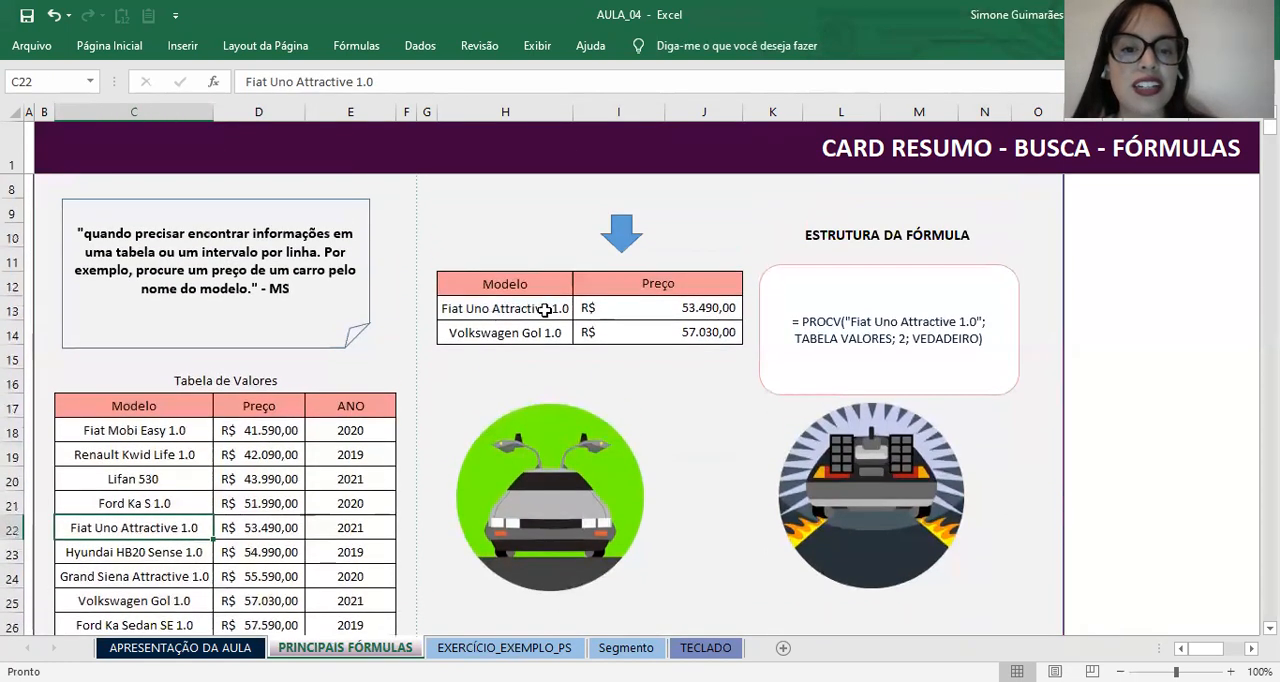
pyautogui.click(544, 310)
pyautogui.scroll(-2, 172, 413)
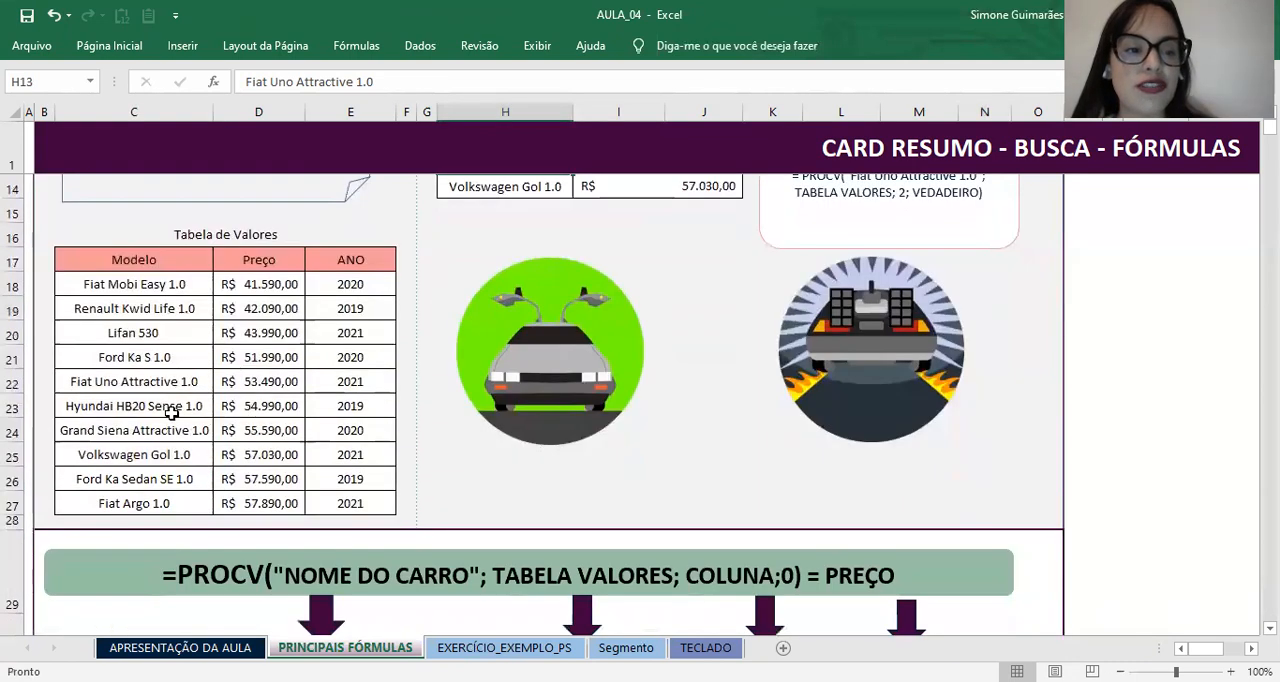
pyautogui.click(100, 381)
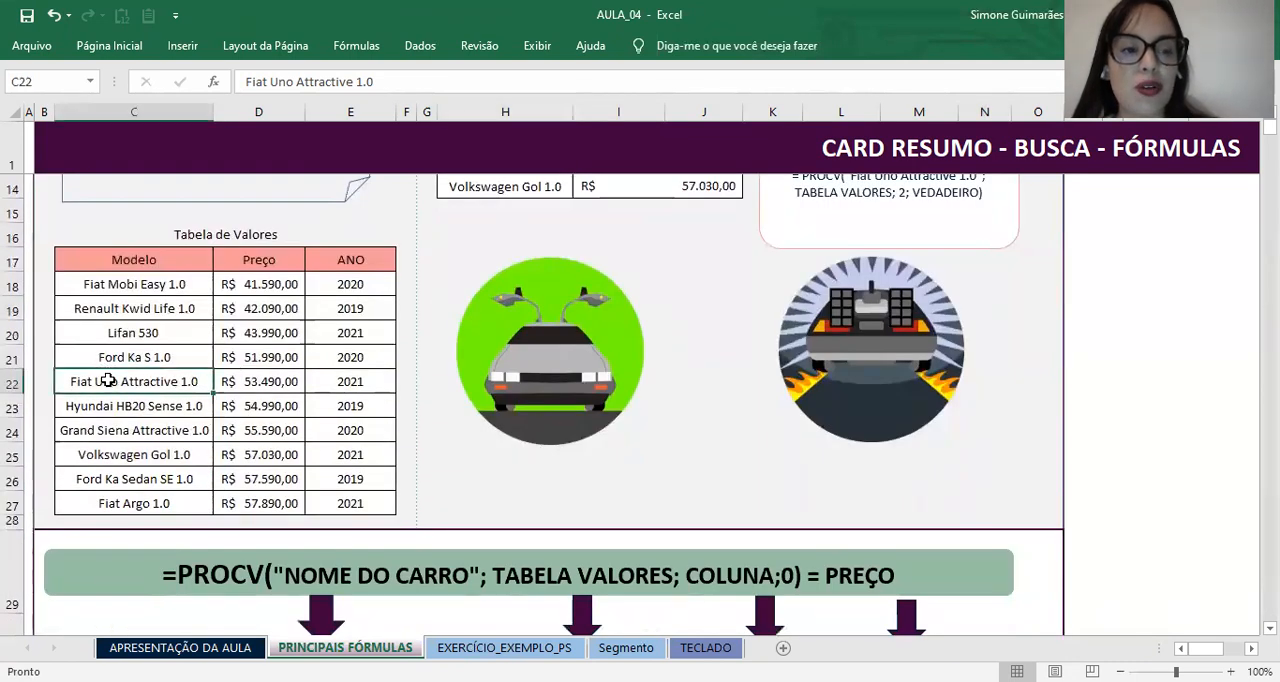
pyautogui.click(267, 374)
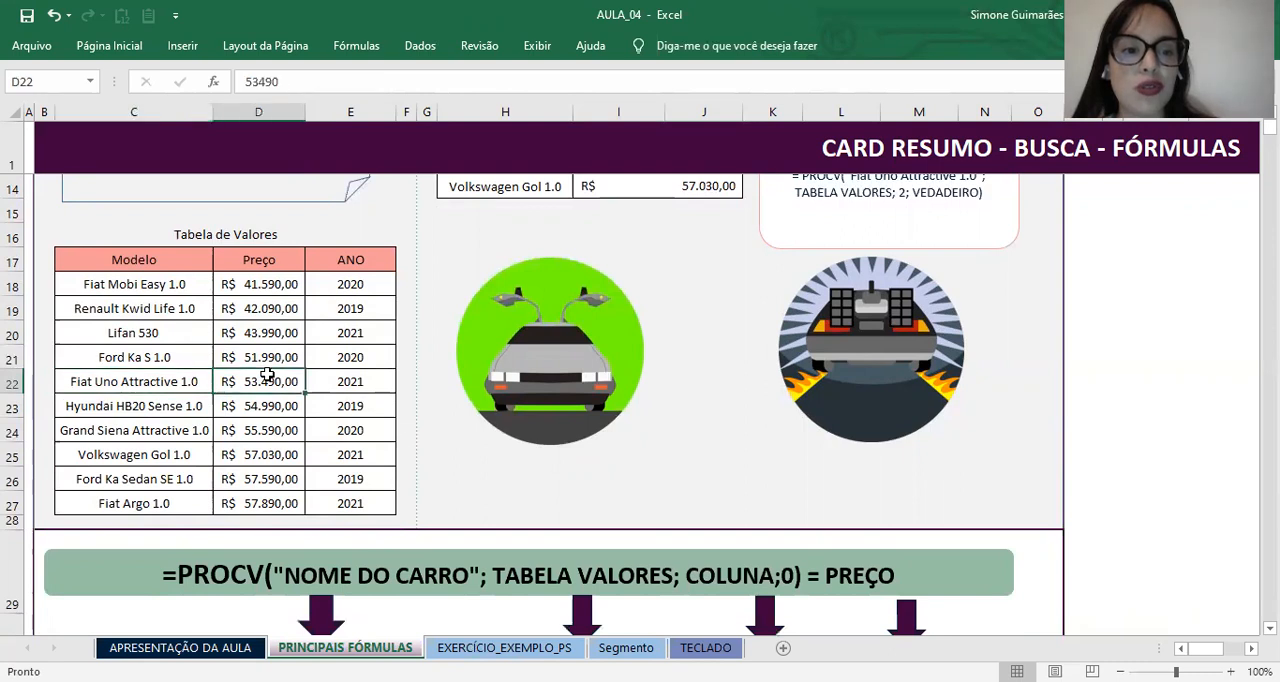
pyautogui.scroll(2, 464, 346)
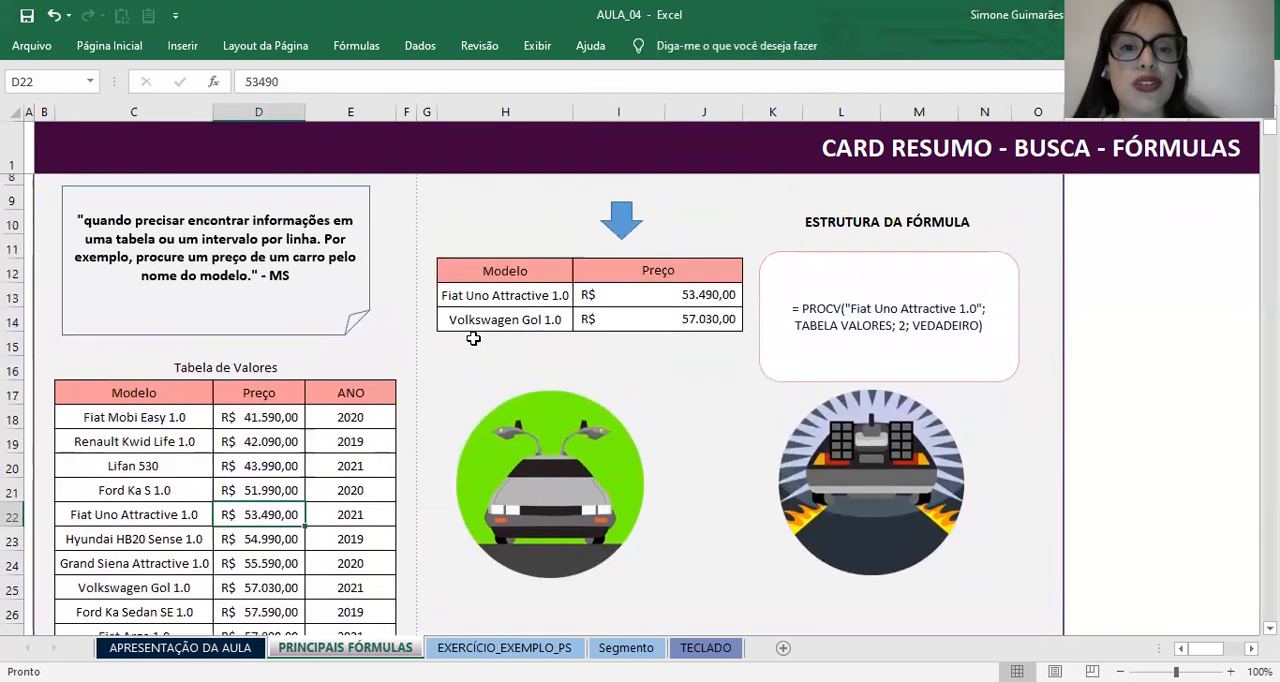
# Step: Review the PROCV formula in I13 against Tabela de Valores and the formula structure diagram below it
pyautogui.click(634, 307)
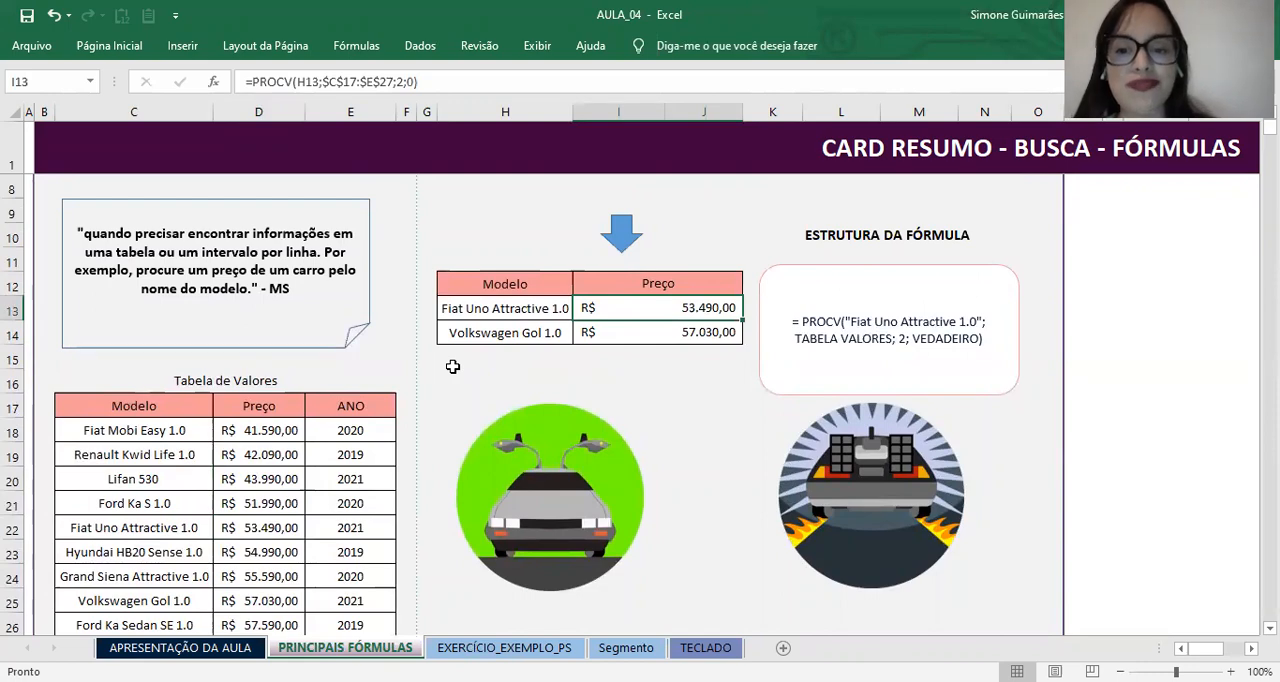
pyautogui.scroll(-5, 450, 366)
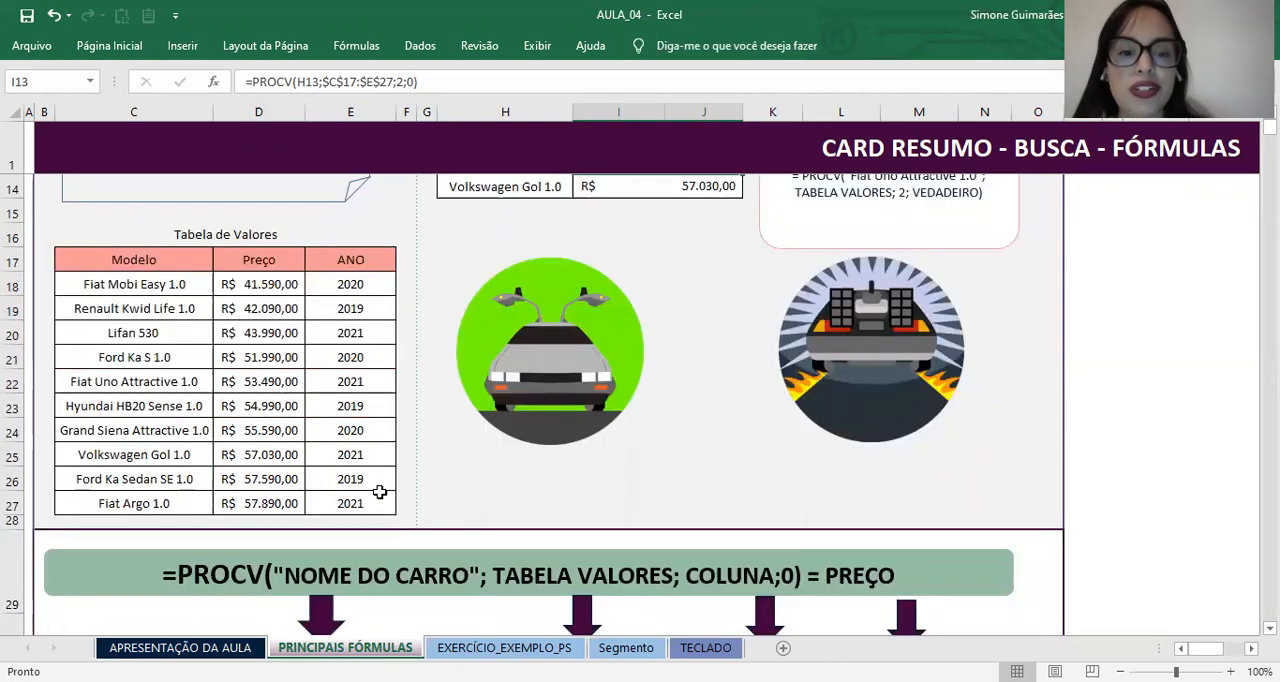
pyautogui.scroll(-3, 344, 402)
pyautogui.scroll(3, 344, 402)
pyautogui.scroll(7, 344, 402)
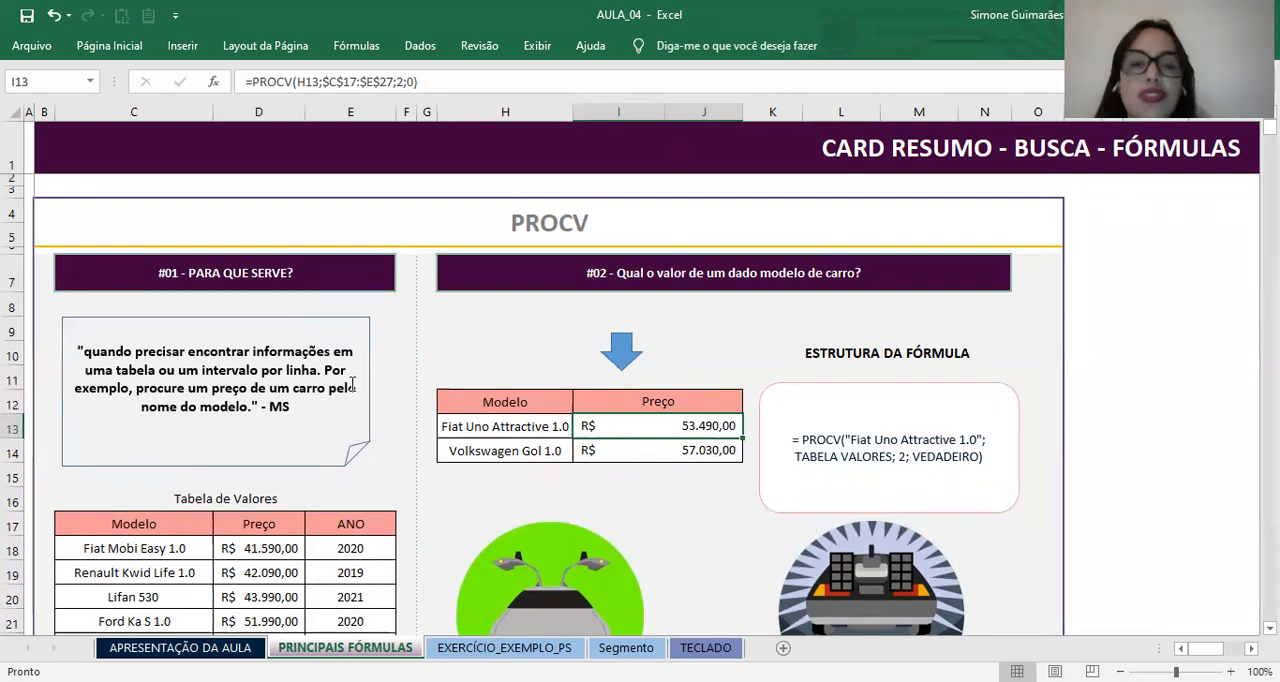
pyautogui.scroll(-1, 419, 555)
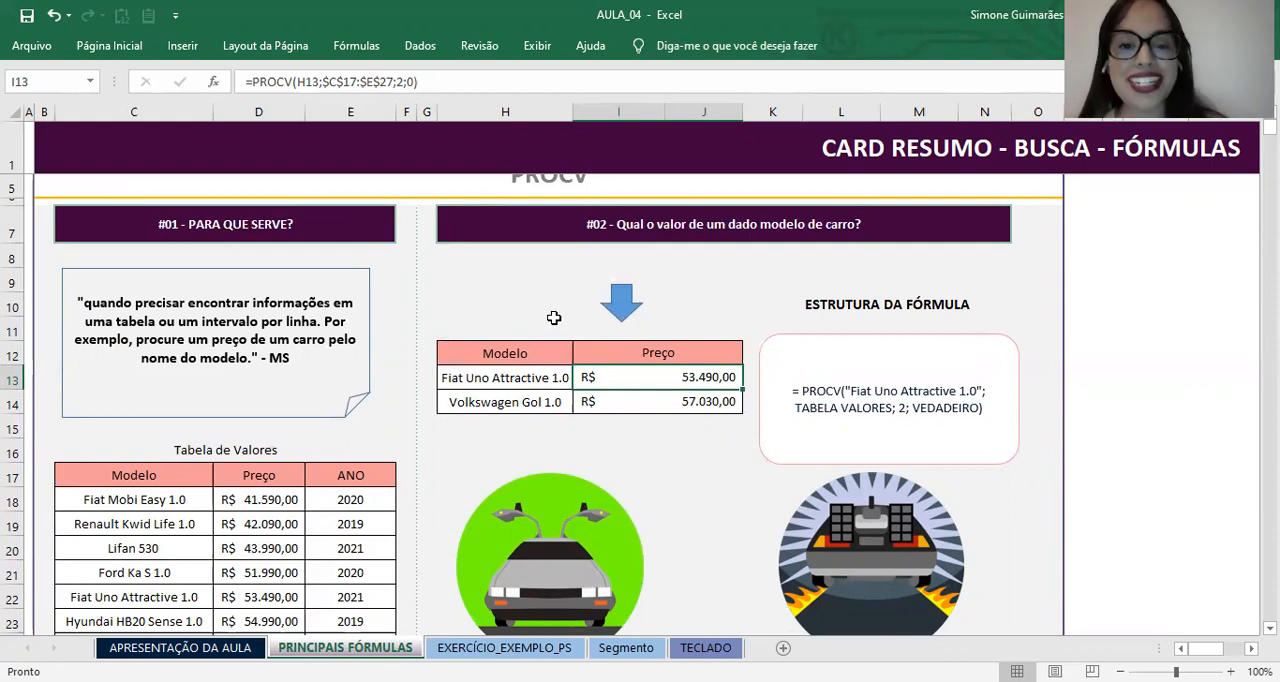
# Step: Compare the searched models in H13:H14 with the price lookups in I13:I14
pyautogui.click(588, 406)
pyautogui.click(542, 433)
pyautogui.click(455, 376)
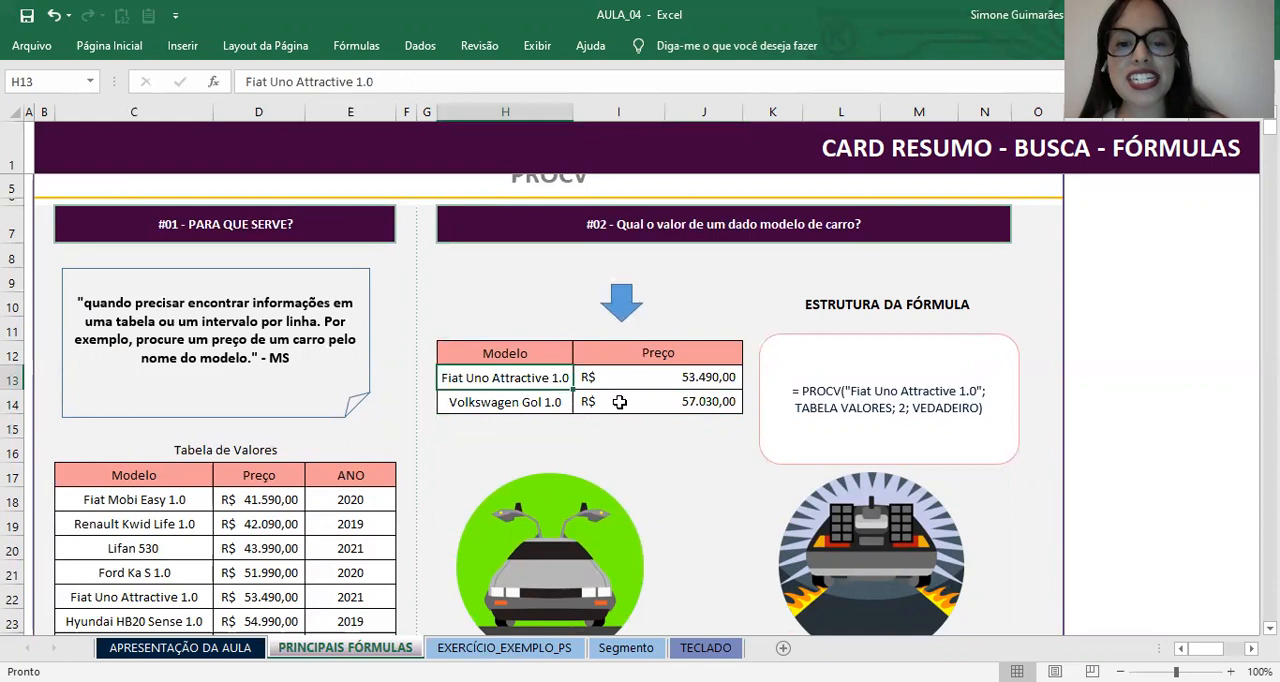
pyautogui.click(612, 403)
pyautogui.click(620, 381)
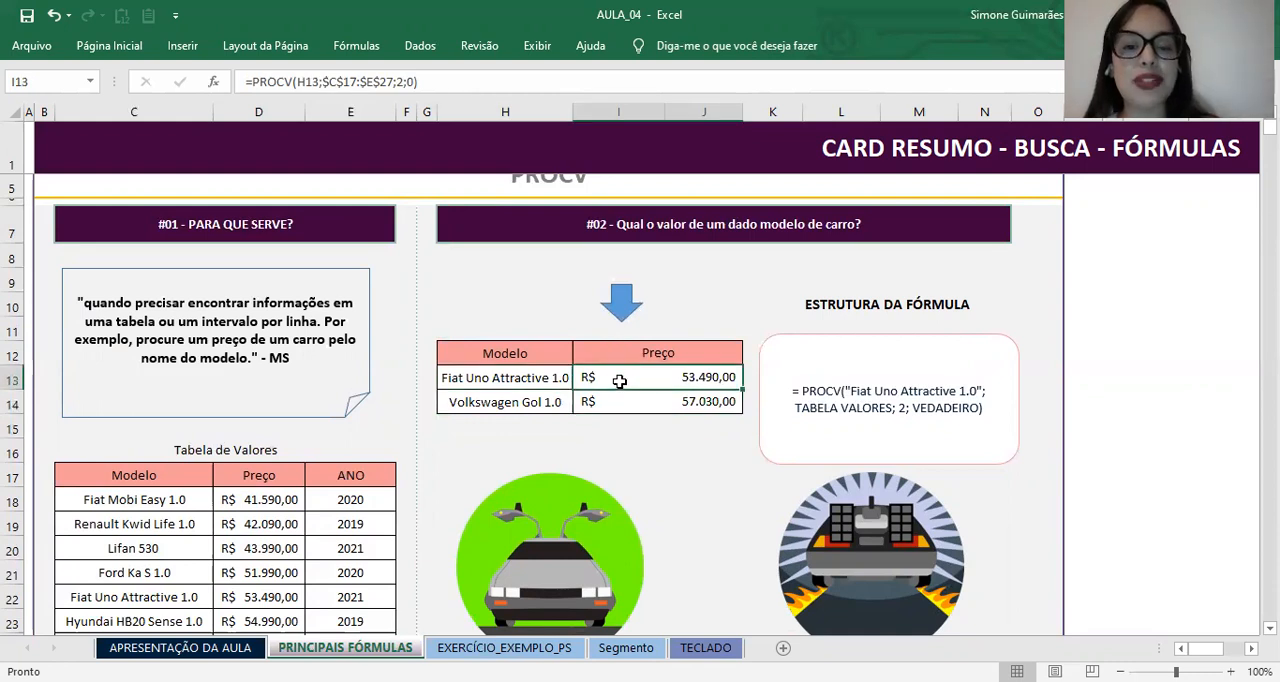
pyautogui.click(604, 398)
pyautogui.click(600, 375)
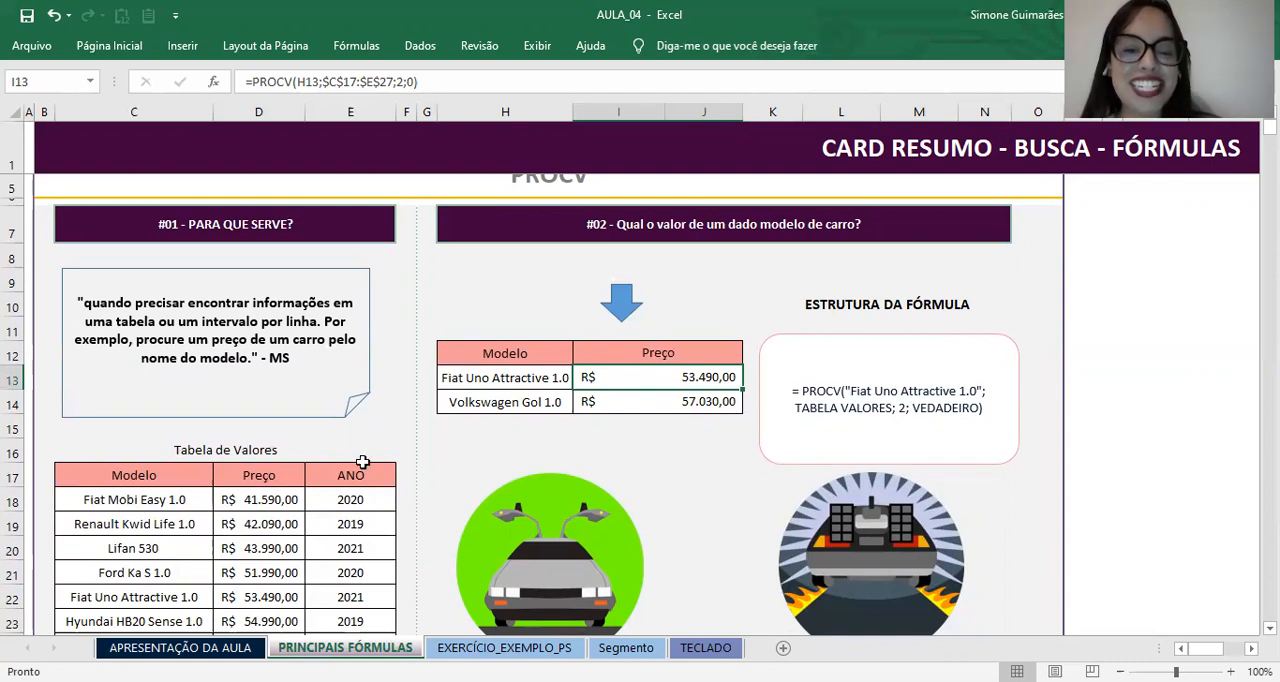
# Step: Open the EXERCÍCIO_EXEMPLO_PS sheet and survey its establishment codes, names and empty Segmento column
pyautogui.click(505, 648)
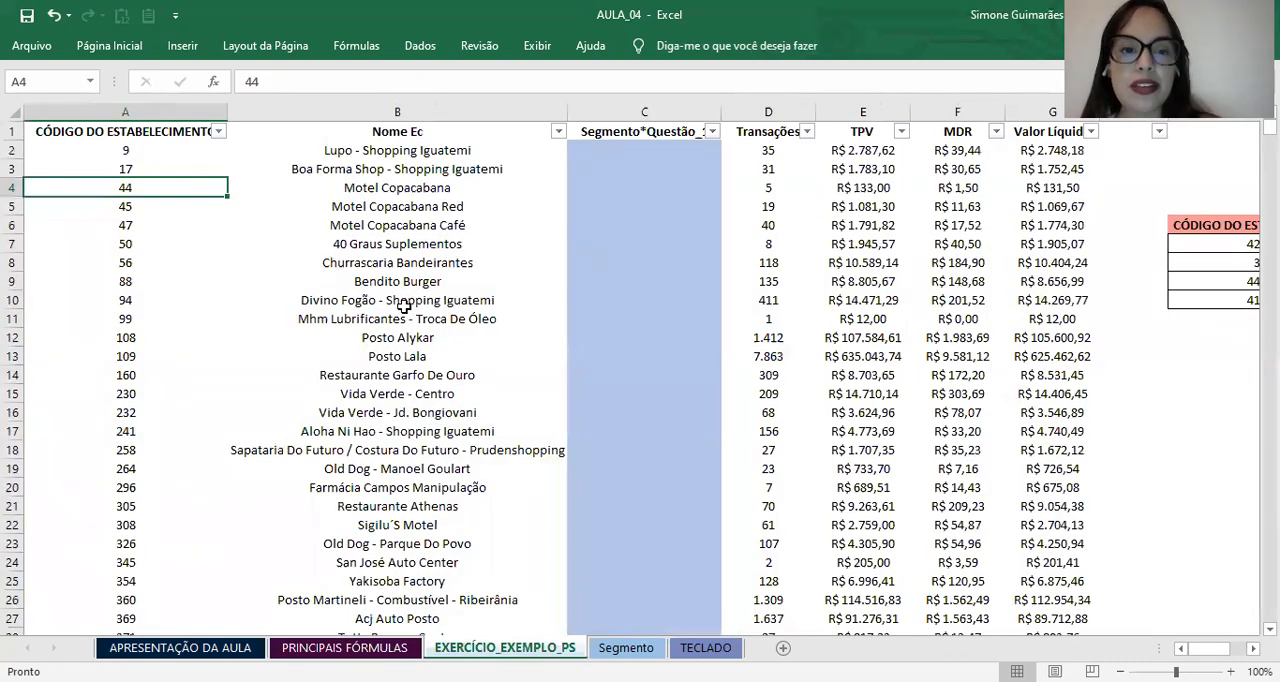
pyautogui.click(364, 220)
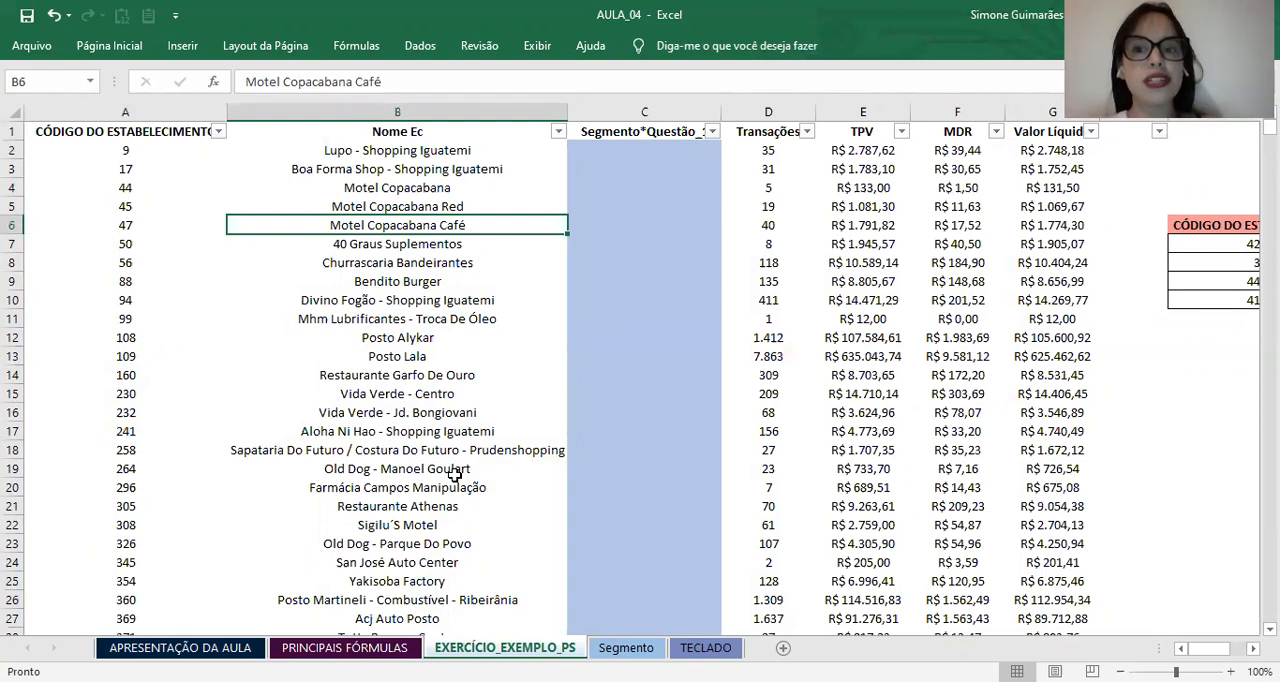
pyautogui.click(666, 430)
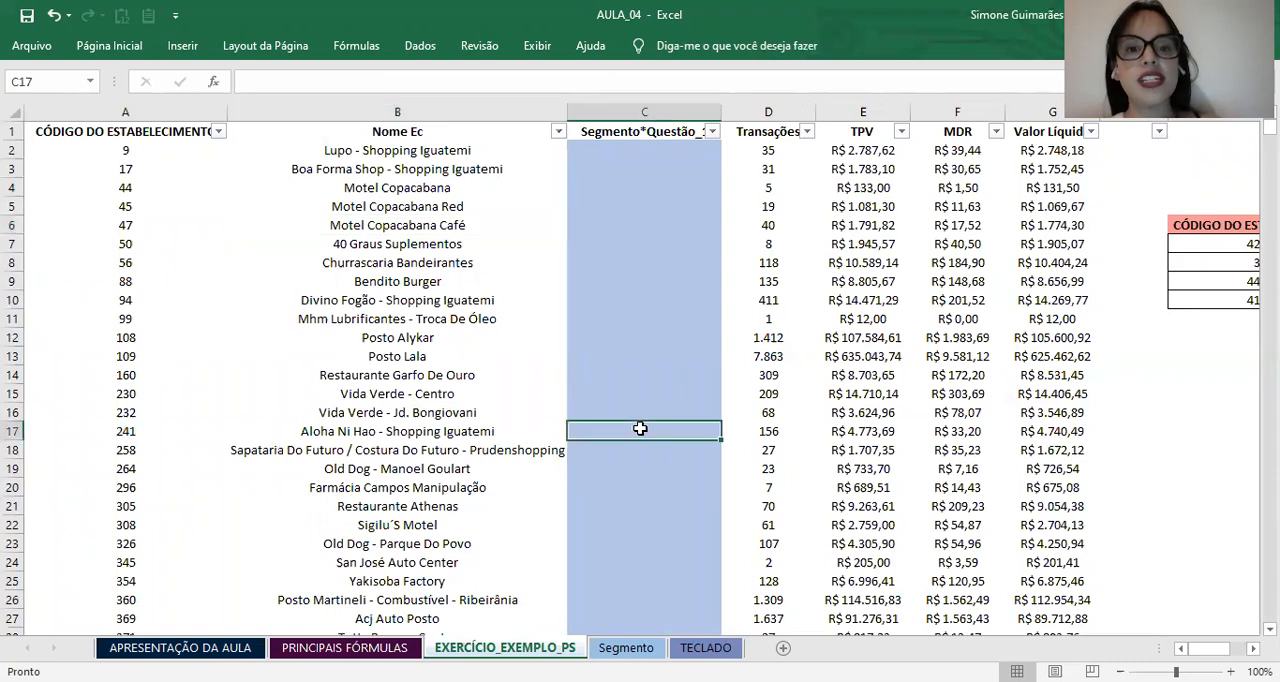
pyautogui.click(252, 338)
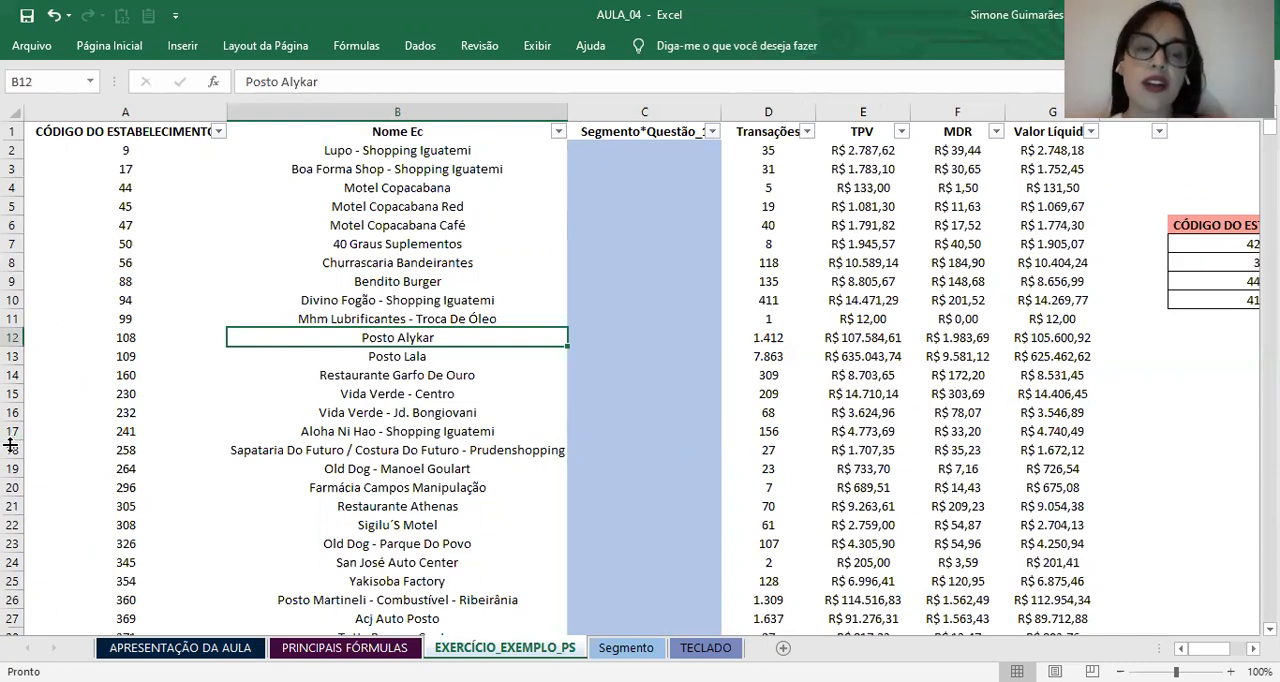
pyautogui.click(399, 448)
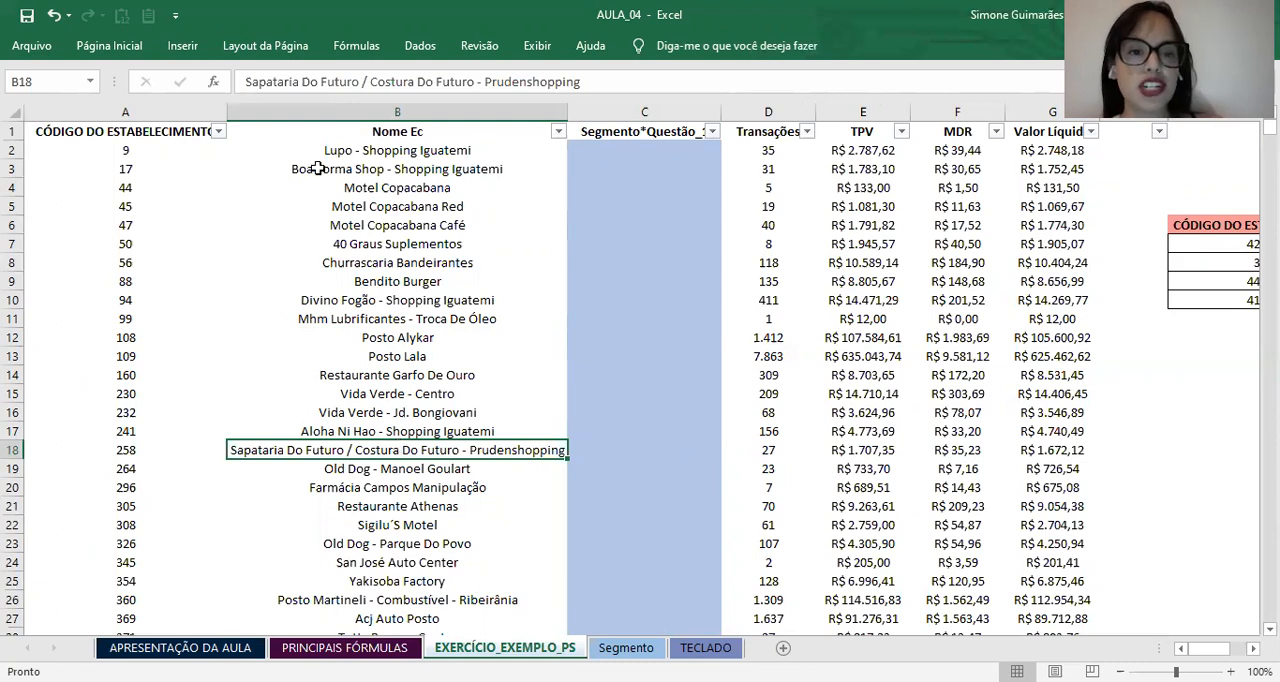
pyautogui.click(344, 185)
pyautogui.click(182, 112)
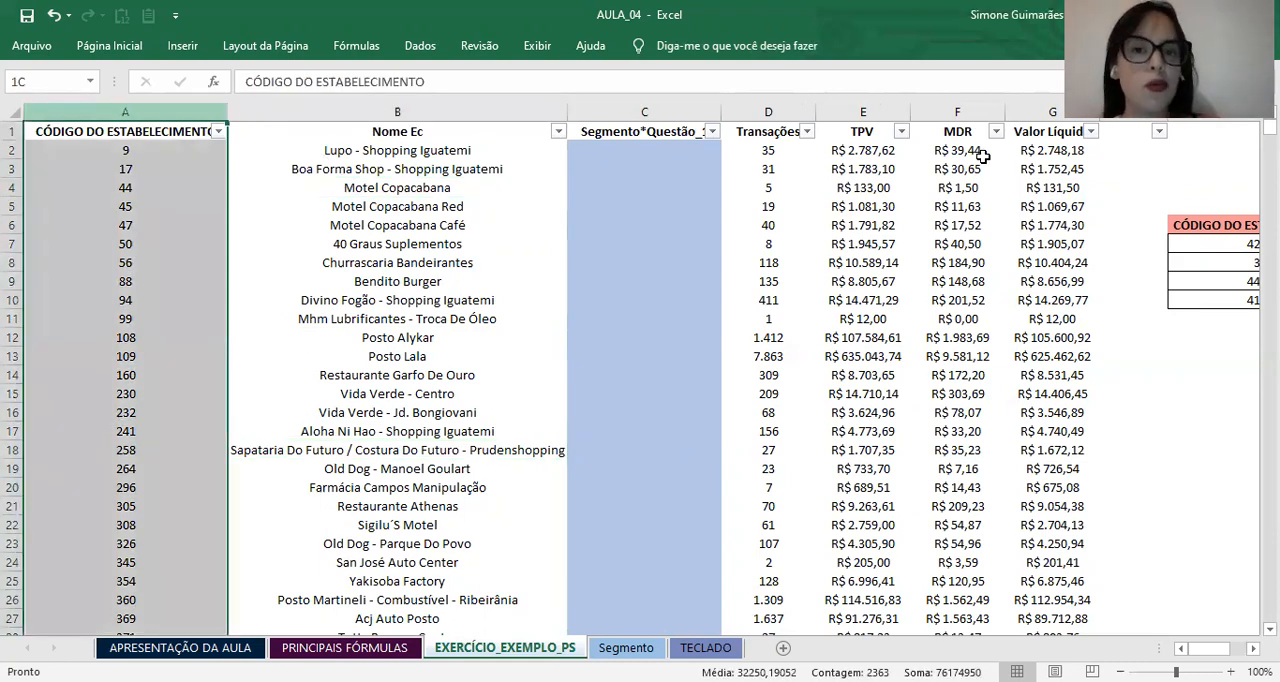
pyautogui.hotkey('ctrl', 'a')
pyautogui.click(930, 206)
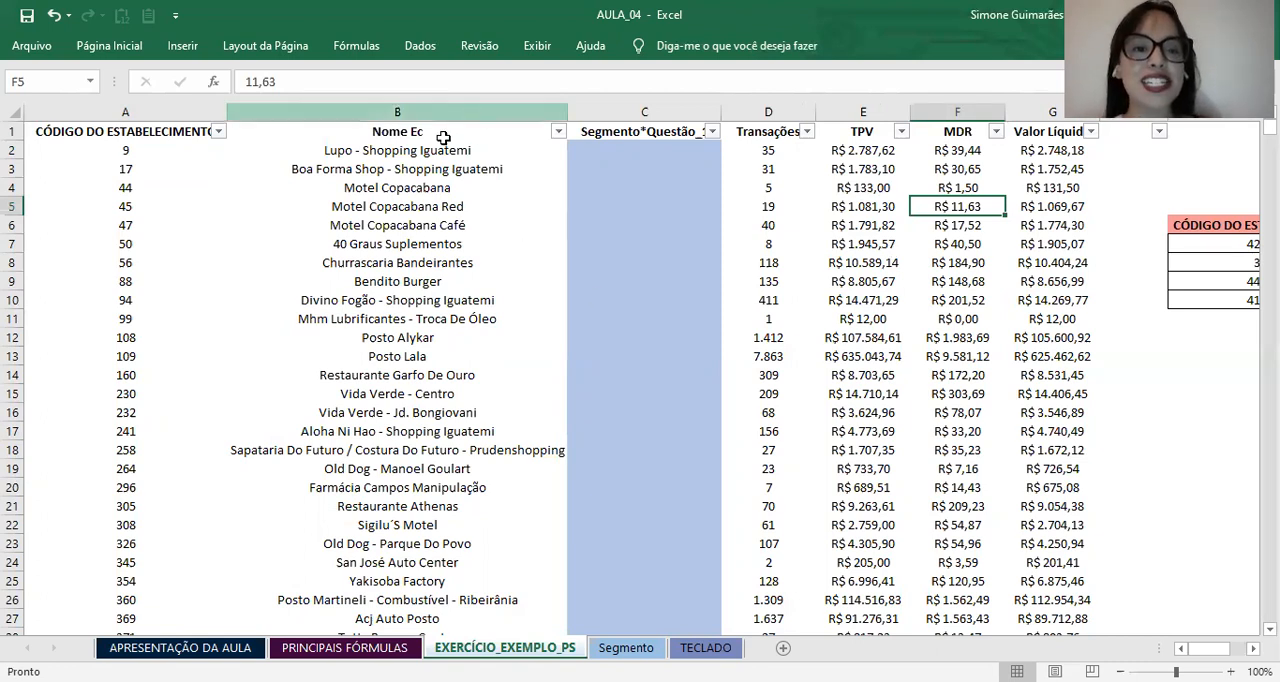
# Step: Examine how the first establishment rows pair codes and names with their MDR values
pyautogui.click(390, 172)
pyautogui.click(188, 170)
pyautogui.click(147, 132)
pyautogui.click(145, 154)
pyautogui.click(280, 172)
pyautogui.click(218, 220)
pyautogui.click(440, 228)
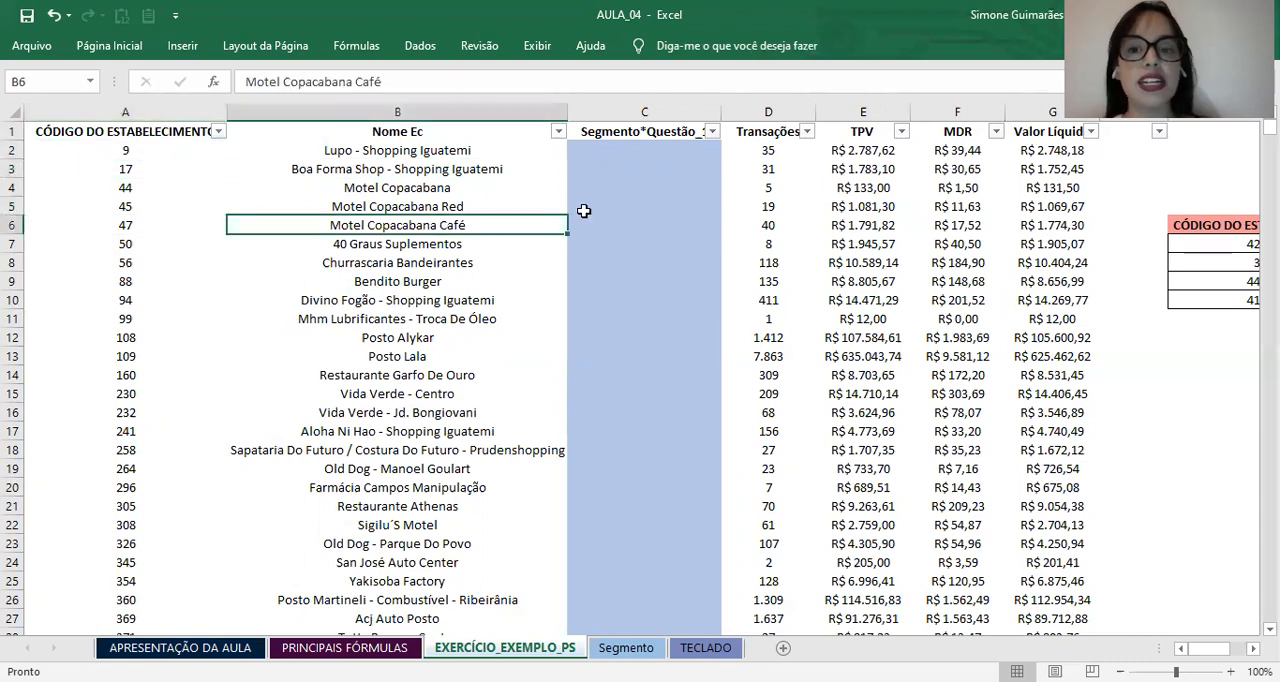
pyautogui.click(928, 184)
pyautogui.click(998, 152)
pyautogui.click(86, 166)
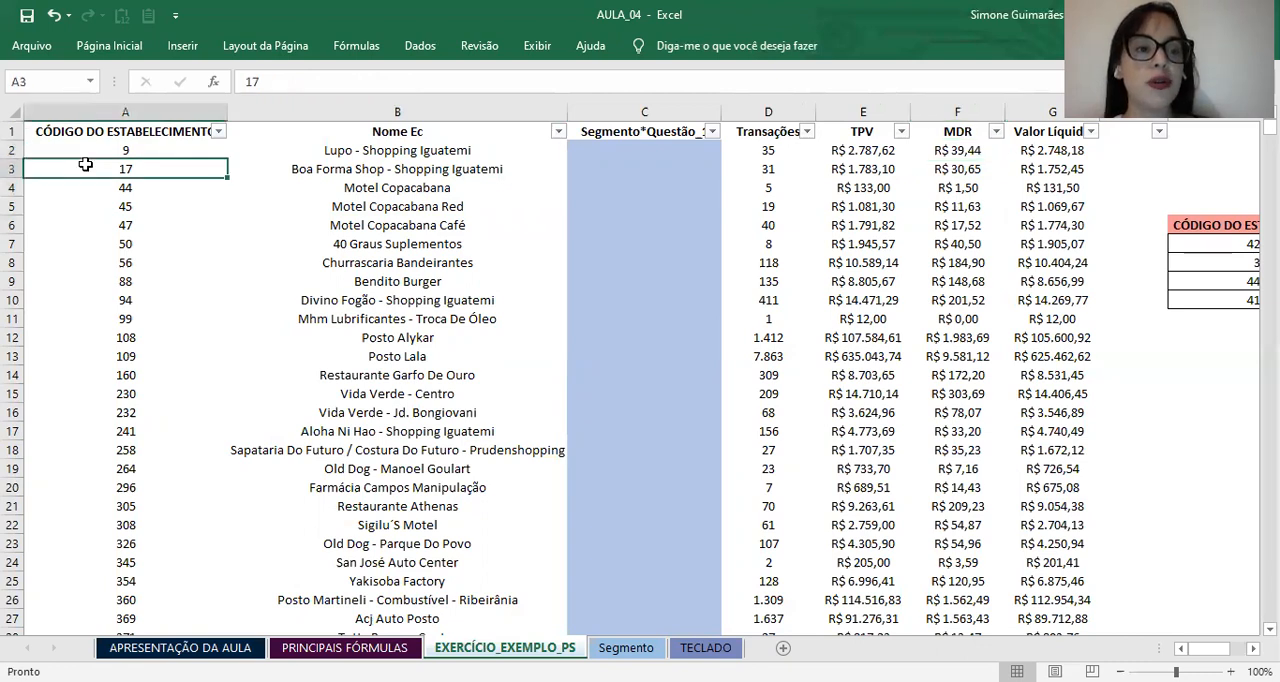
# Step: Examine the establishment codes down the CÓDIGO DO ESTABELECIMENTO column
pyautogui.click(88, 152)
pyautogui.click(366, 137)
pyautogui.click(155, 156)
pyautogui.click(147, 191)
pyautogui.click(140, 250)
pyautogui.click(145, 337)
pyautogui.click(252, 220)
# Step: Examine the establishment names down the Nome Ec column, from Lupo - Shopping Iguatemi to Vida Verde - Centro
pyautogui.click(319, 152)
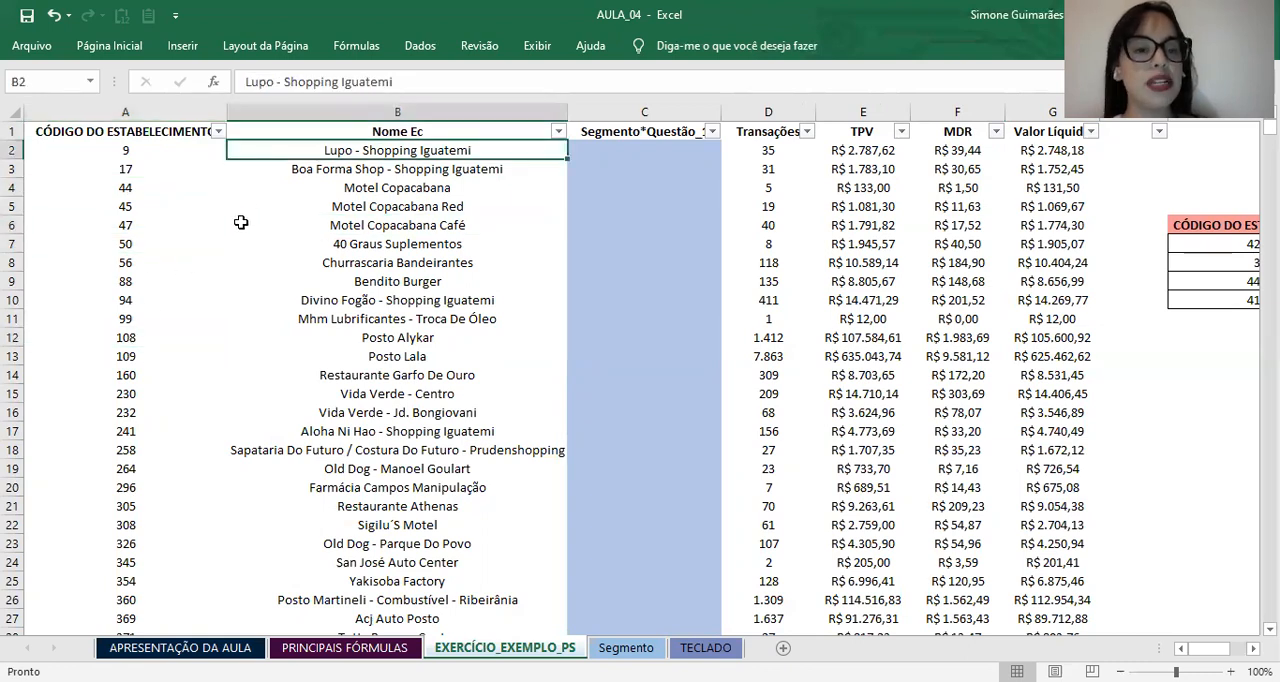
pyautogui.click(430, 167)
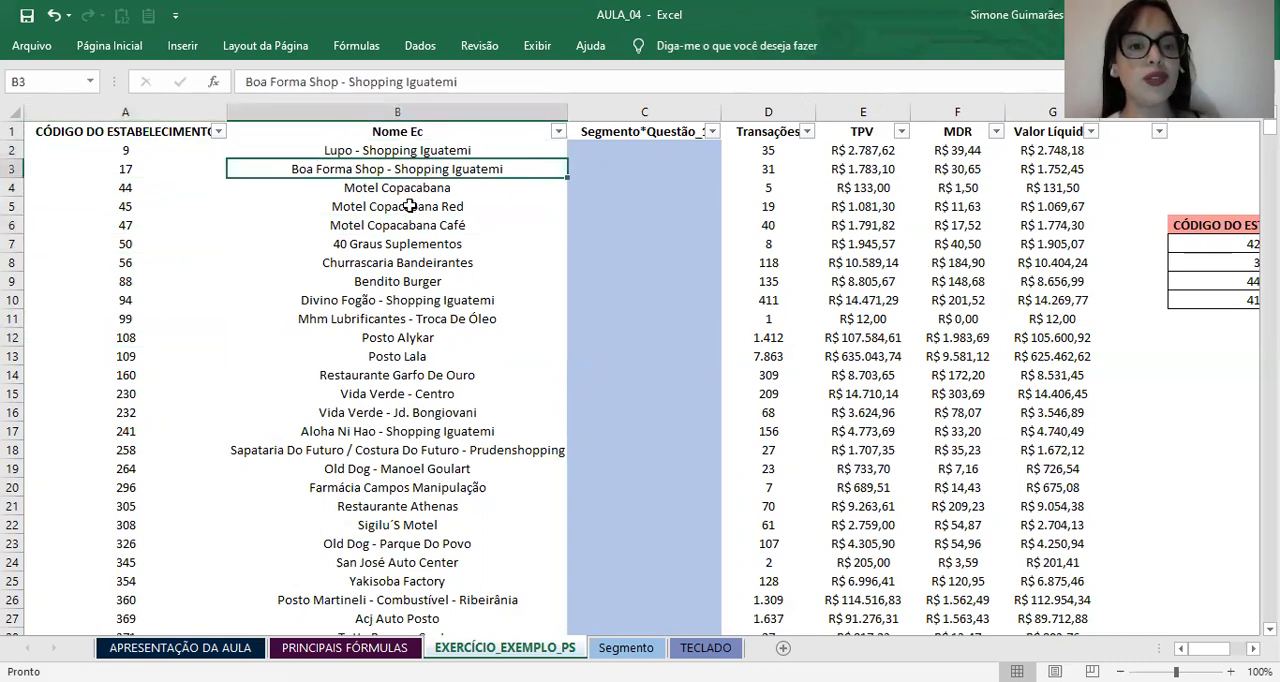
pyautogui.click(410, 190)
pyautogui.click(388, 242)
pyautogui.click(370, 318)
pyautogui.click(376, 393)
pyautogui.click(364, 204)
pyautogui.click(362, 172)
pyautogui.click(360, 150)
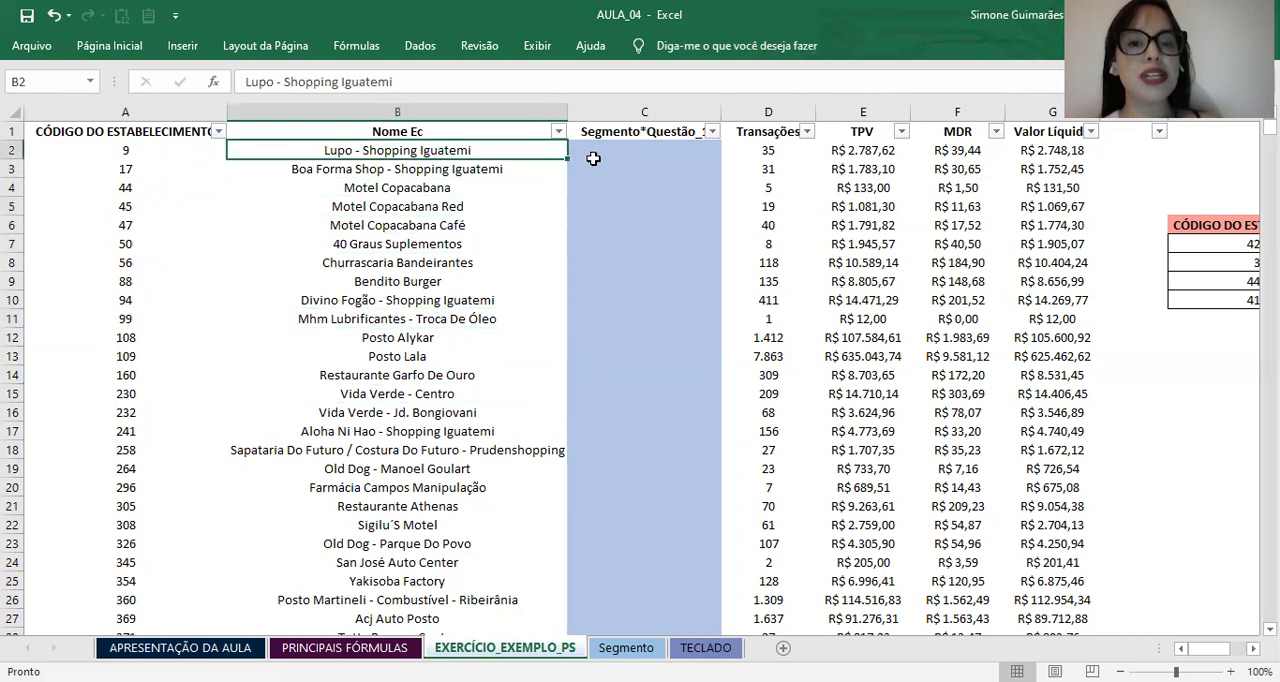
# Step: Go across row 2 through the Segmento, Transações, TPV, MDR and Valor Líquido fields
pyautogui.click(586, 150)
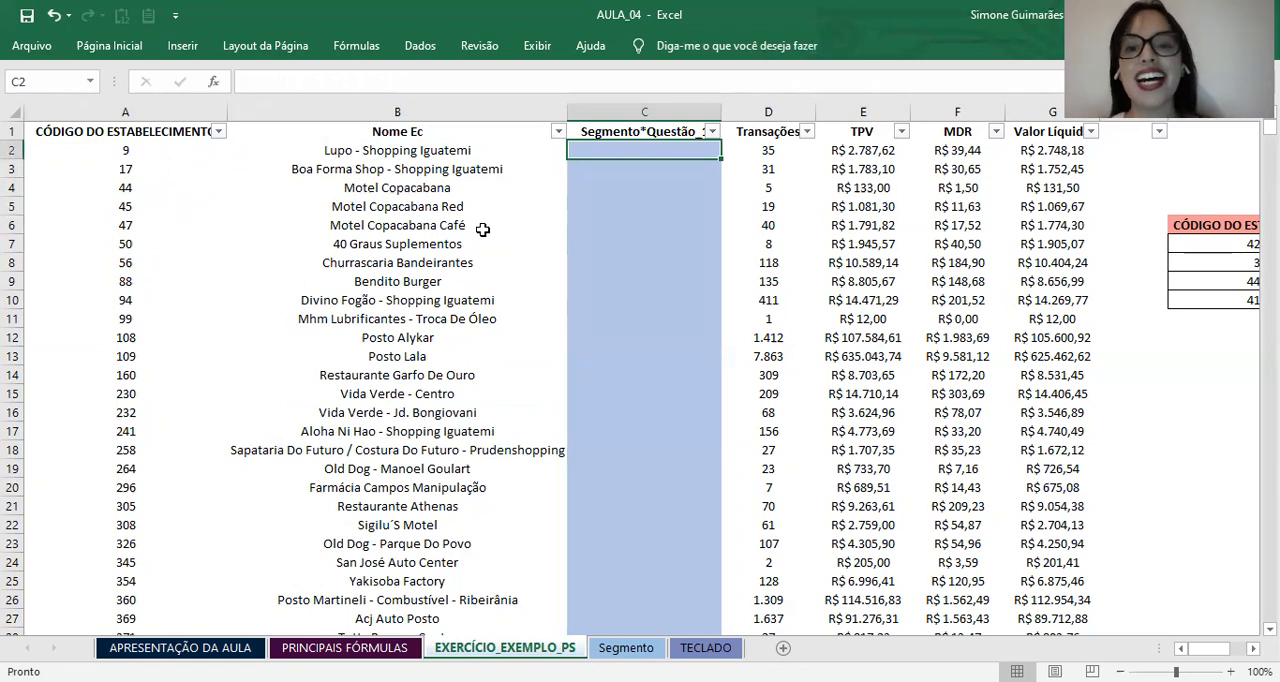
pyautogui.click(768, 153)
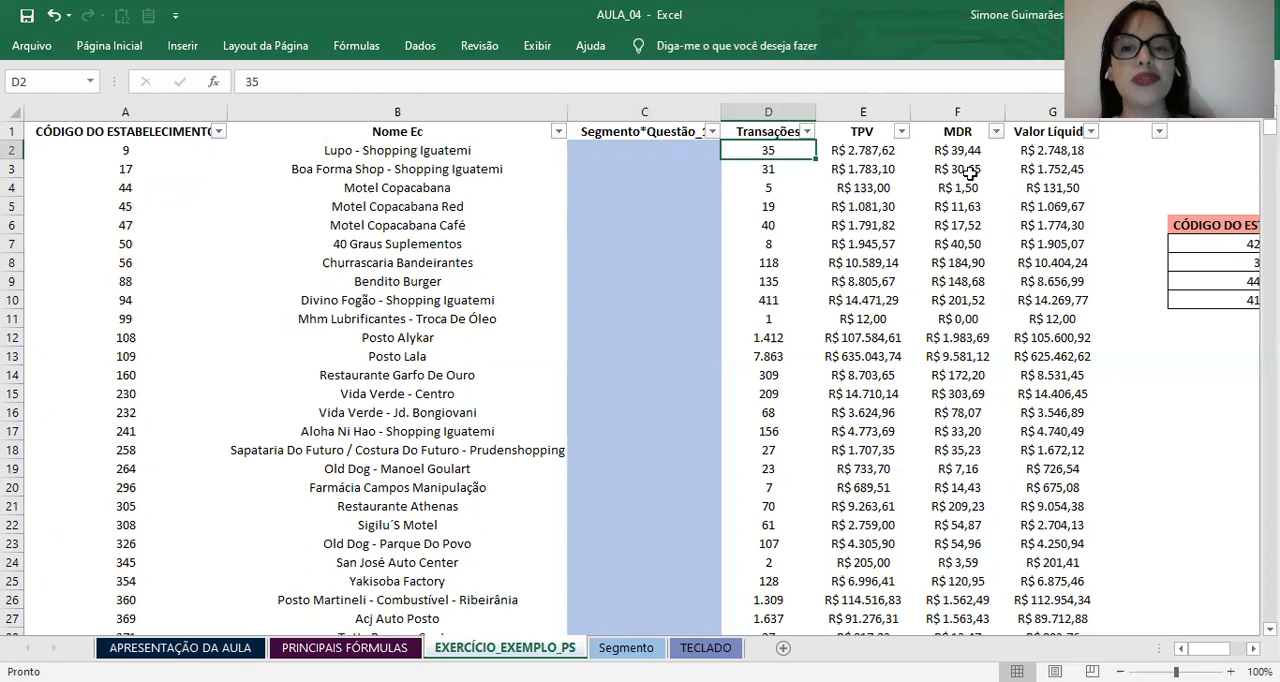
pyautogui.click(842, 148)
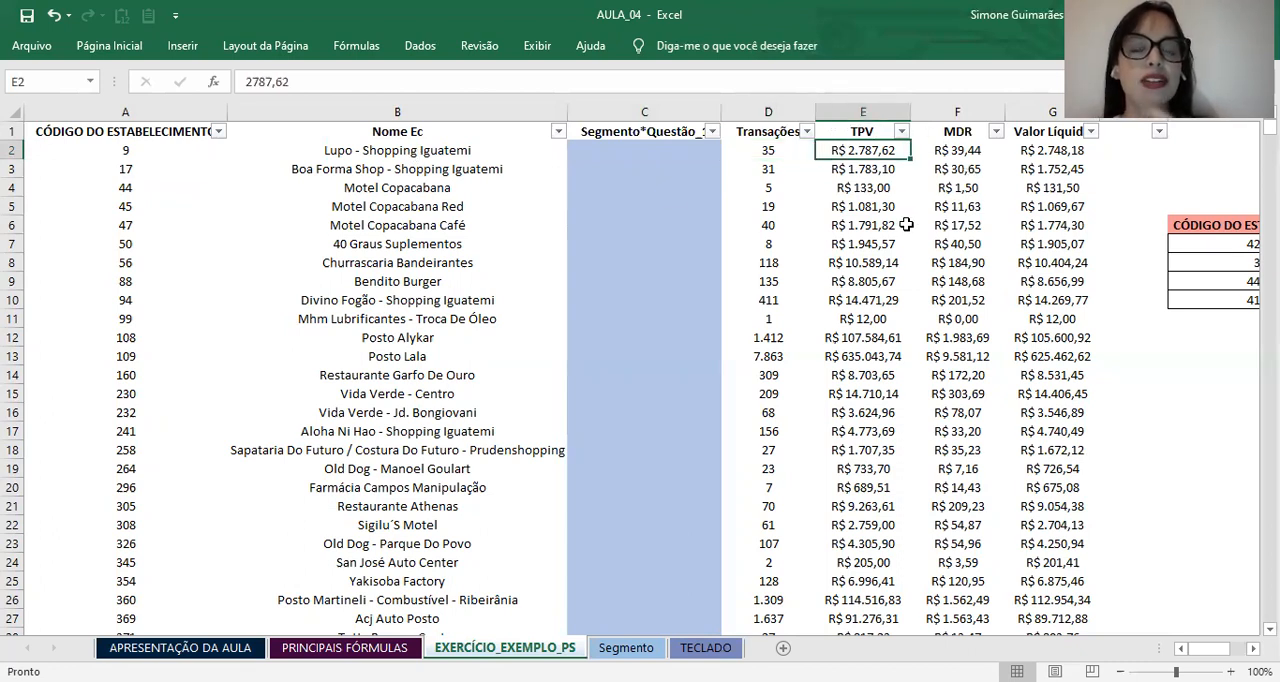
pyautogui.click(972, 146)
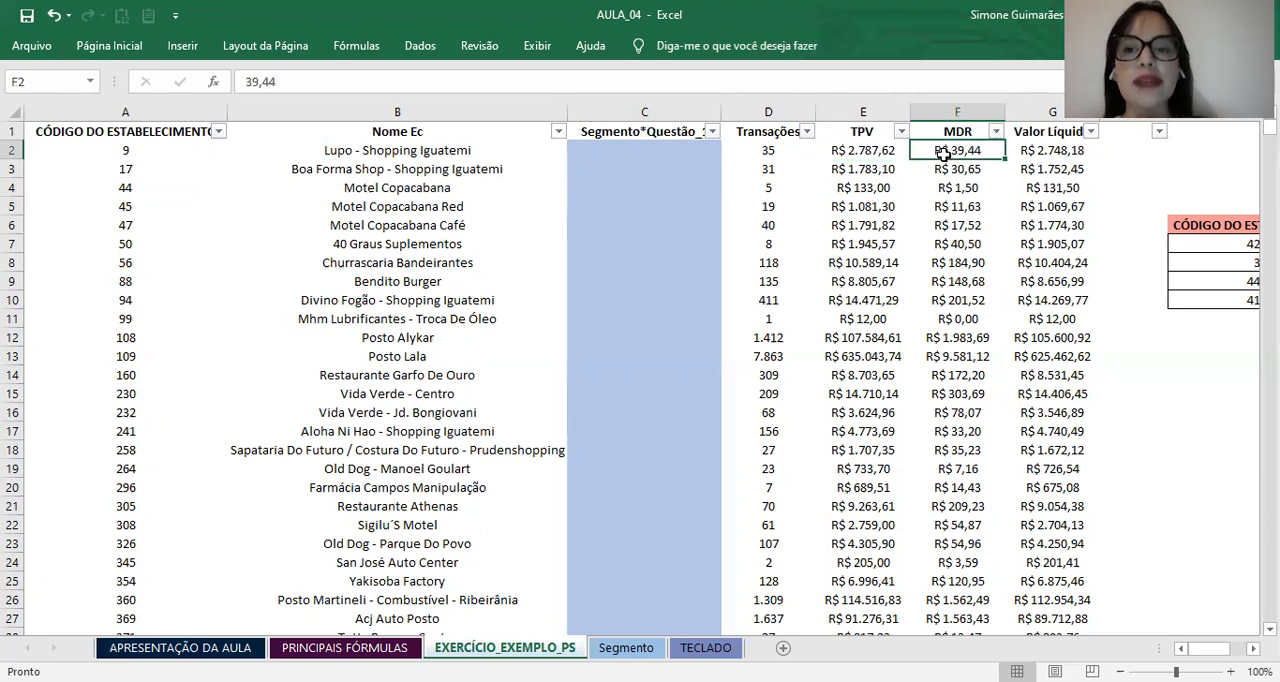
pyautogui.click(1036, 155)
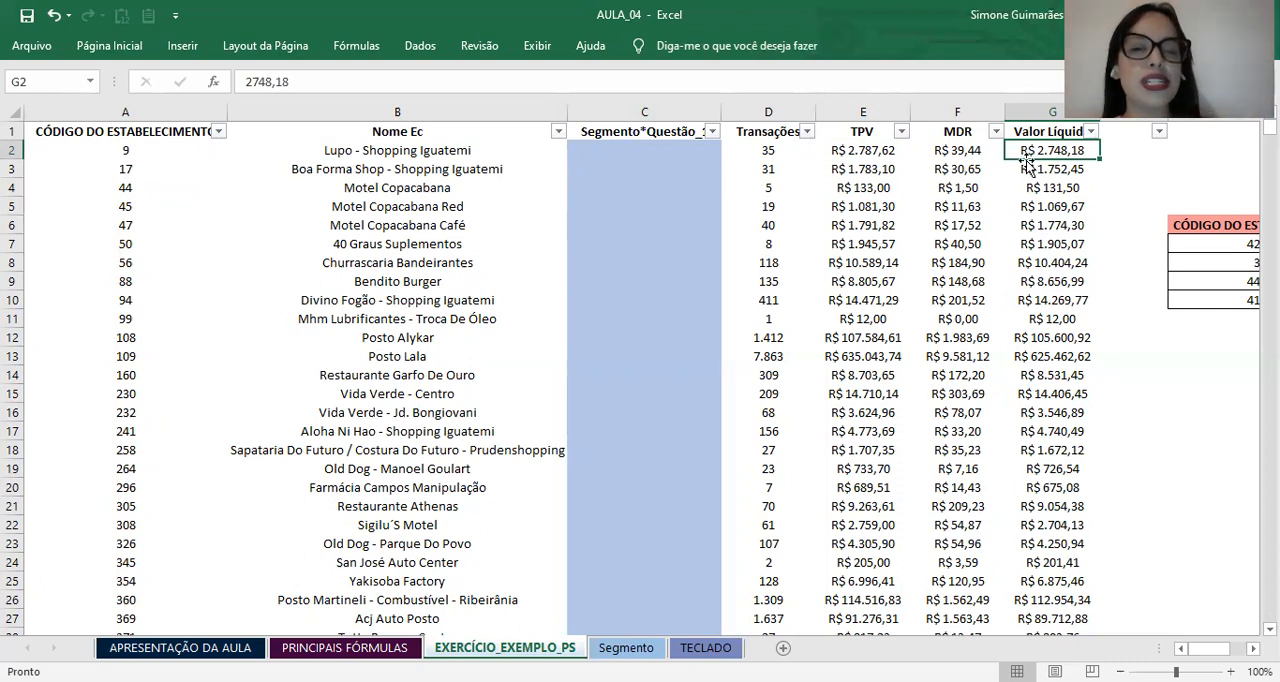
# Step: Identify the empty segment cell C2 and the establishment code in A2 that serves as its lookup key
pyautogui.click(689, 169)
pyautogui.click(747, 150)
pyautogui.click(700, 144)
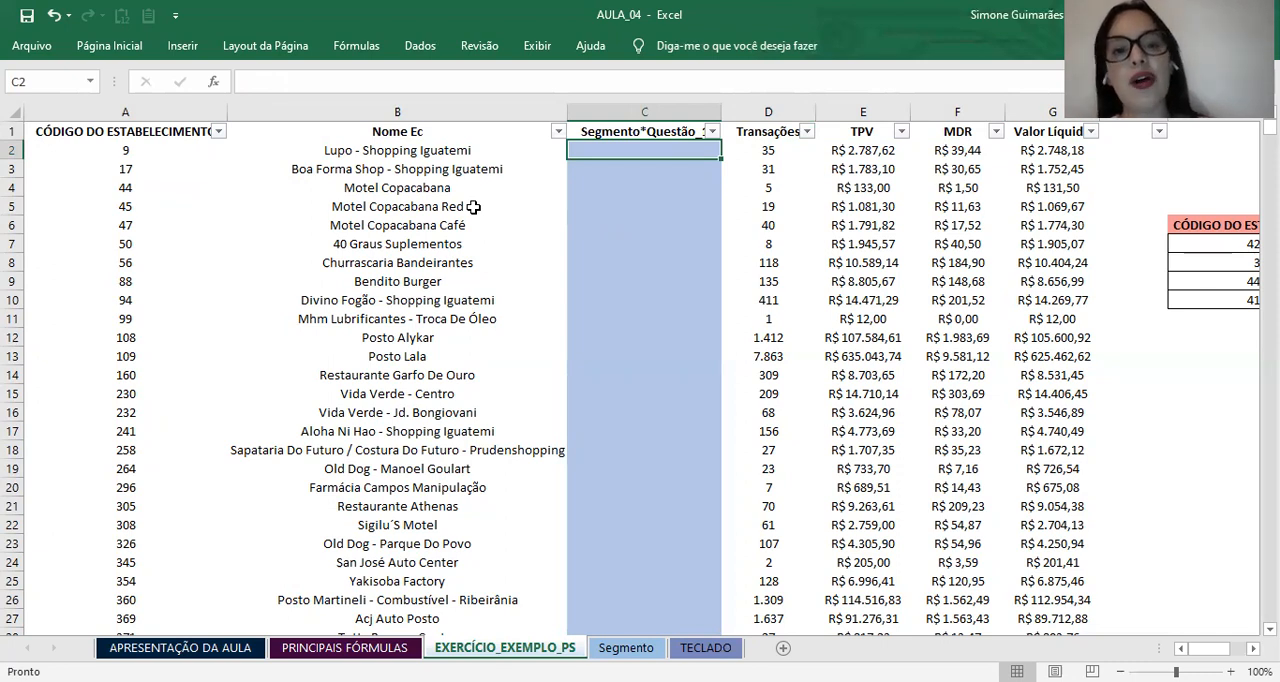
pyautogui.click(437, 149)
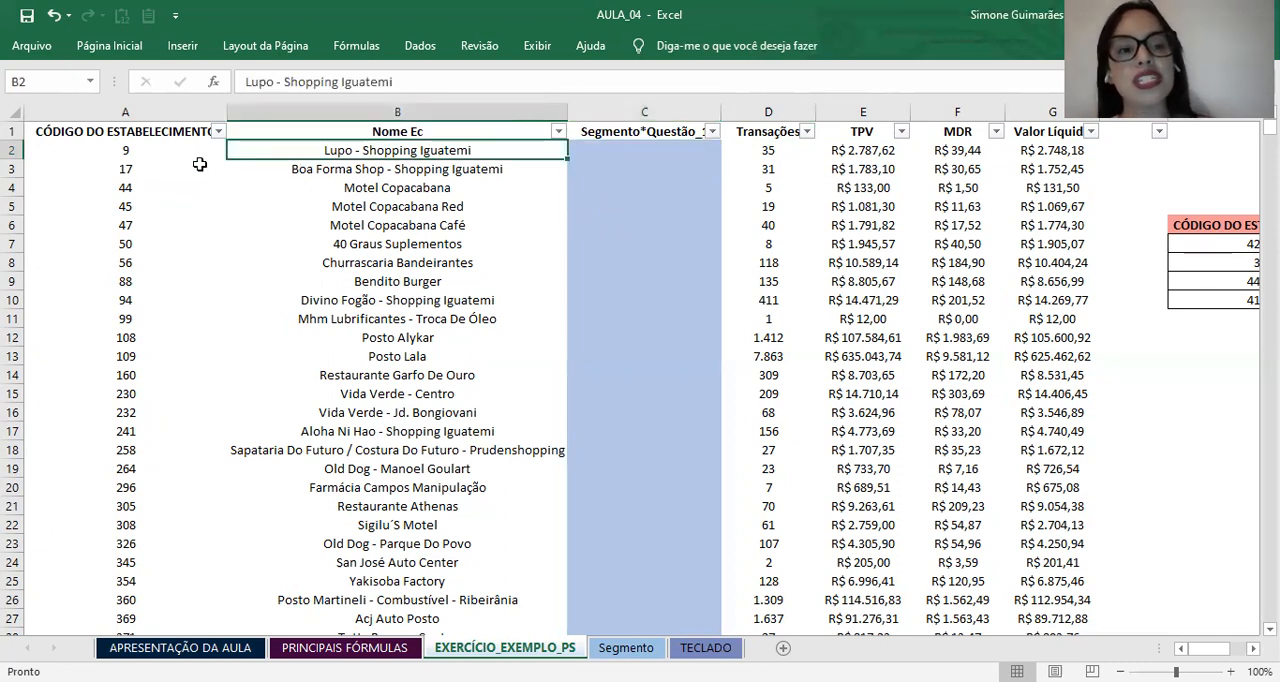
pyautogui.click(155, 152)
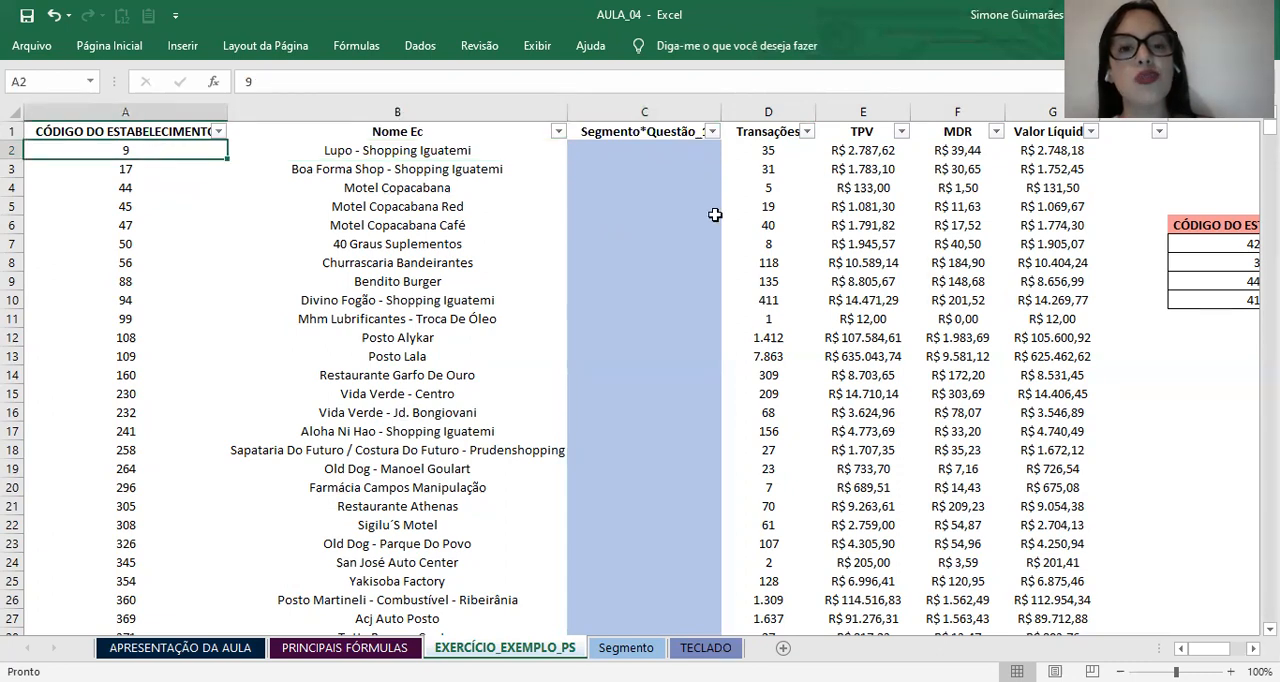
pyautogui.click(674, 150)
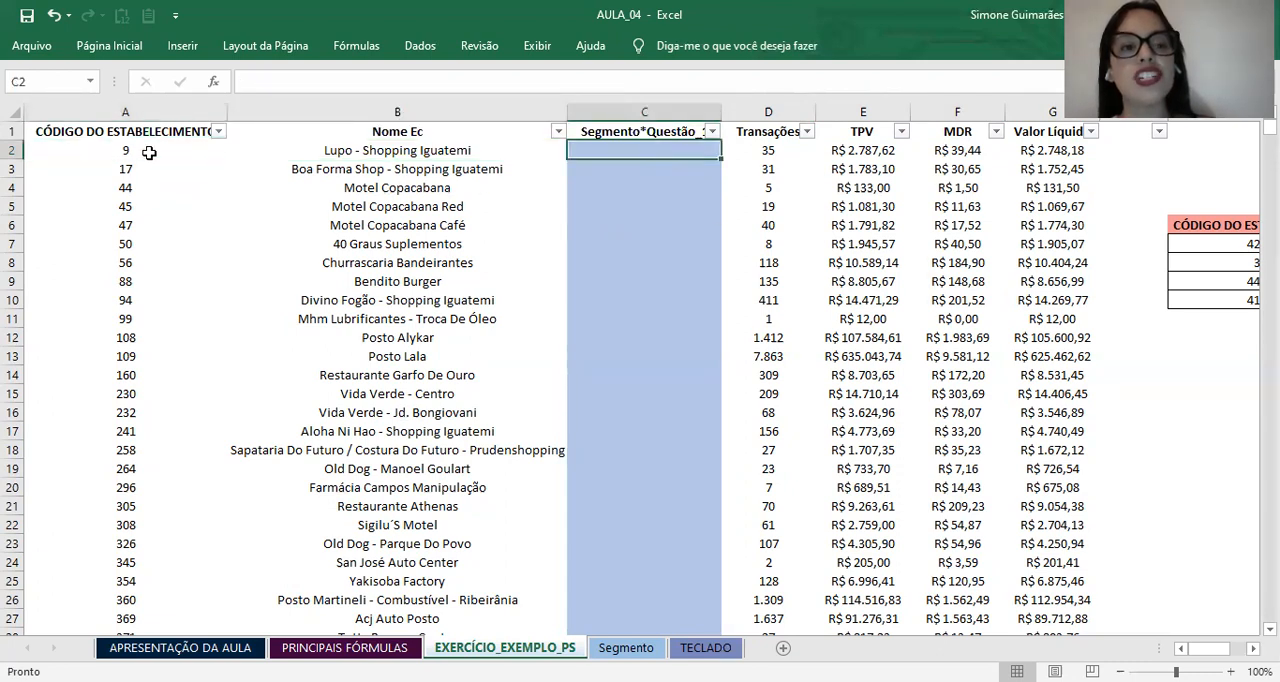
pyautogui.click(121, 153)
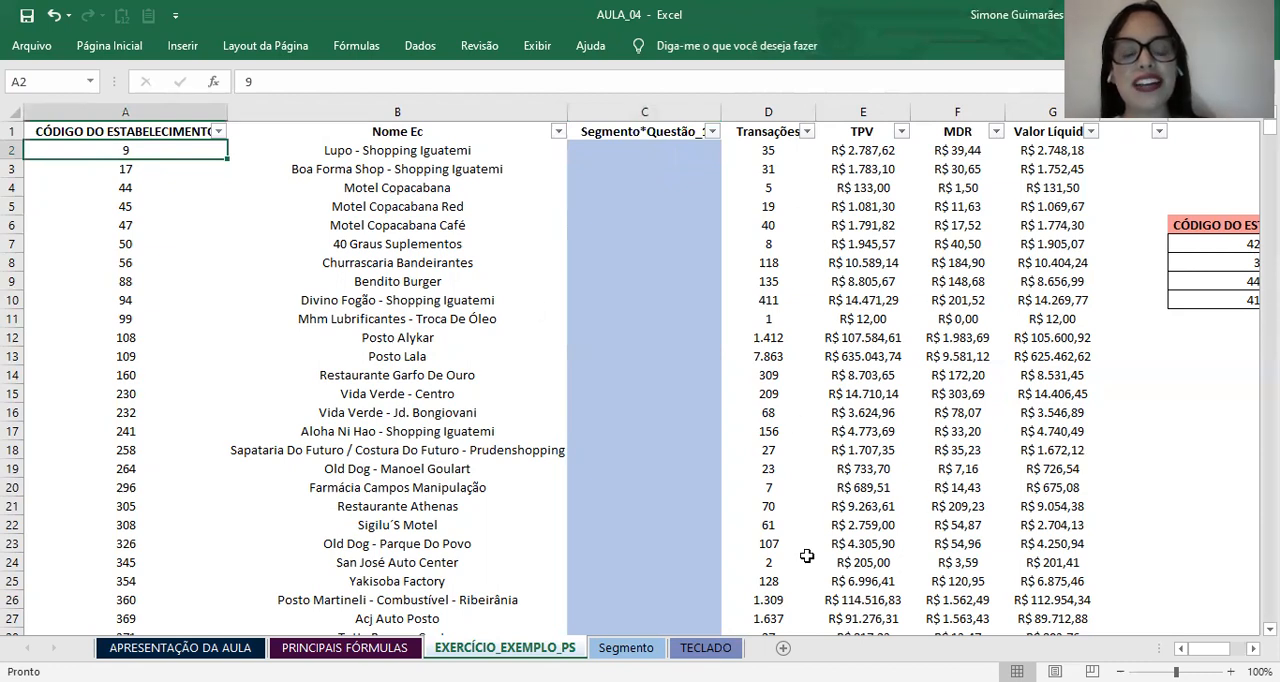
# Step: Open the Segmento sheet and read the exercise instruction in D1
pyautogui.click(626, 648)
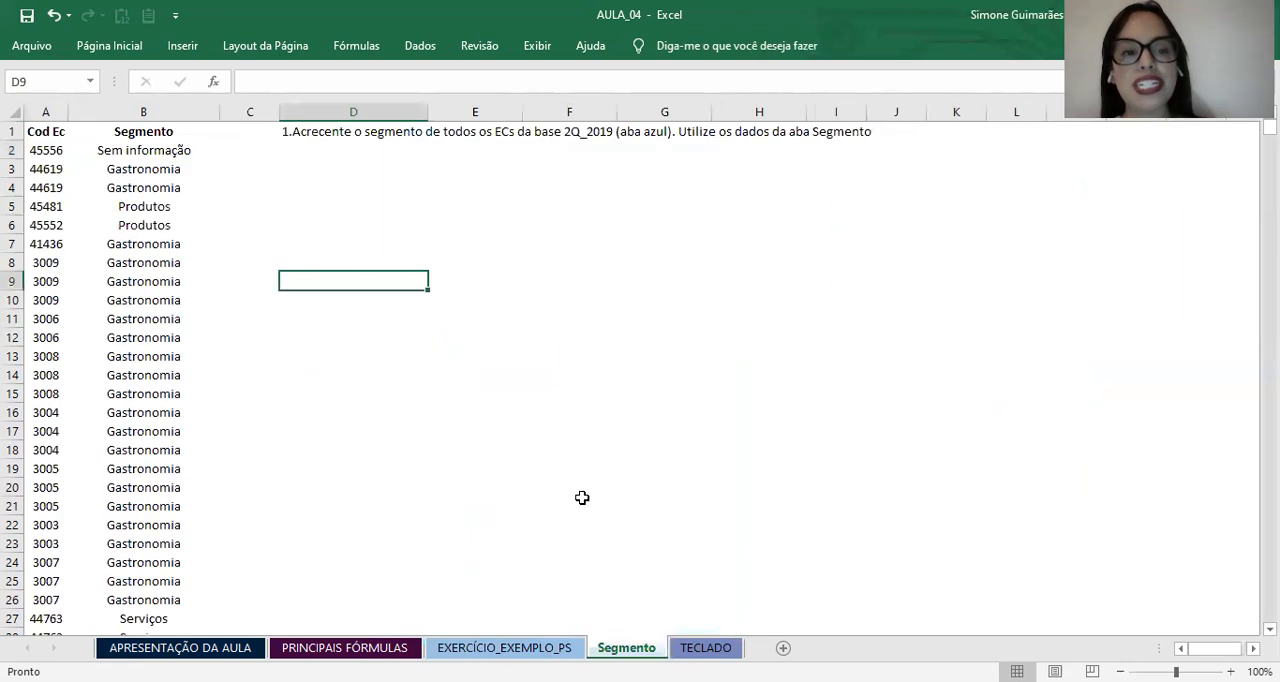
pyautogui.click(210, 170)
pyautogui.click(276, 164)
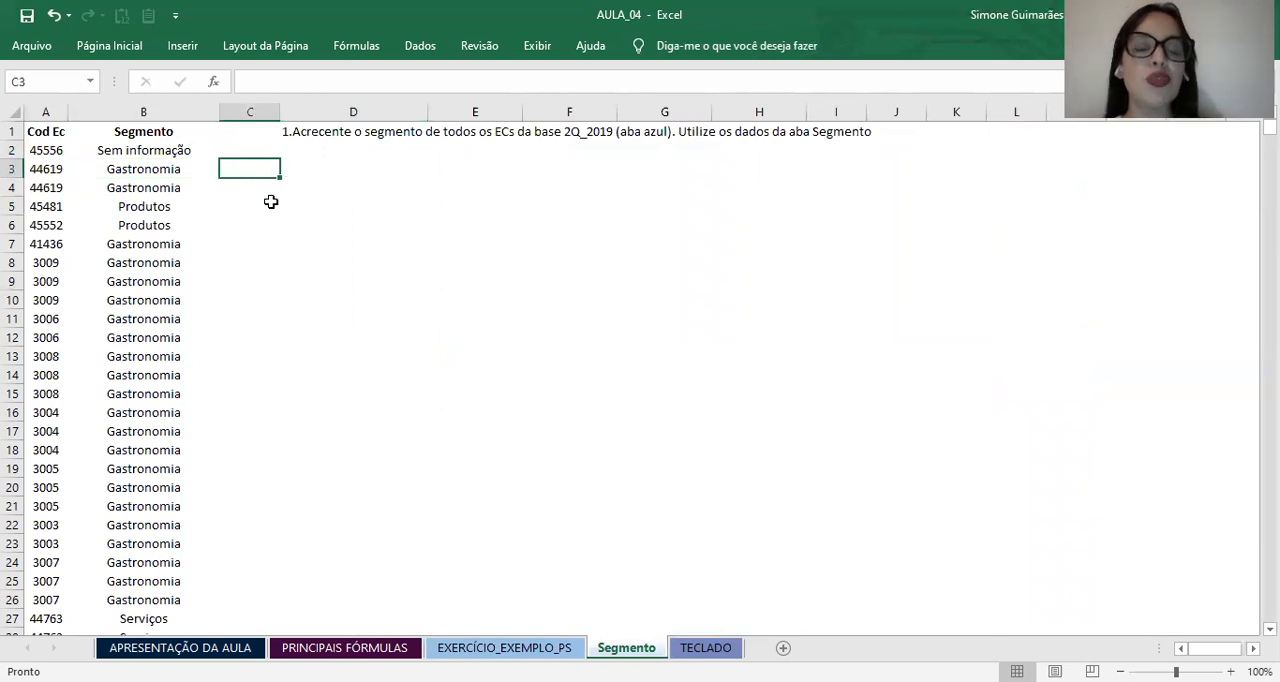
pyautogui.click(318, 132)
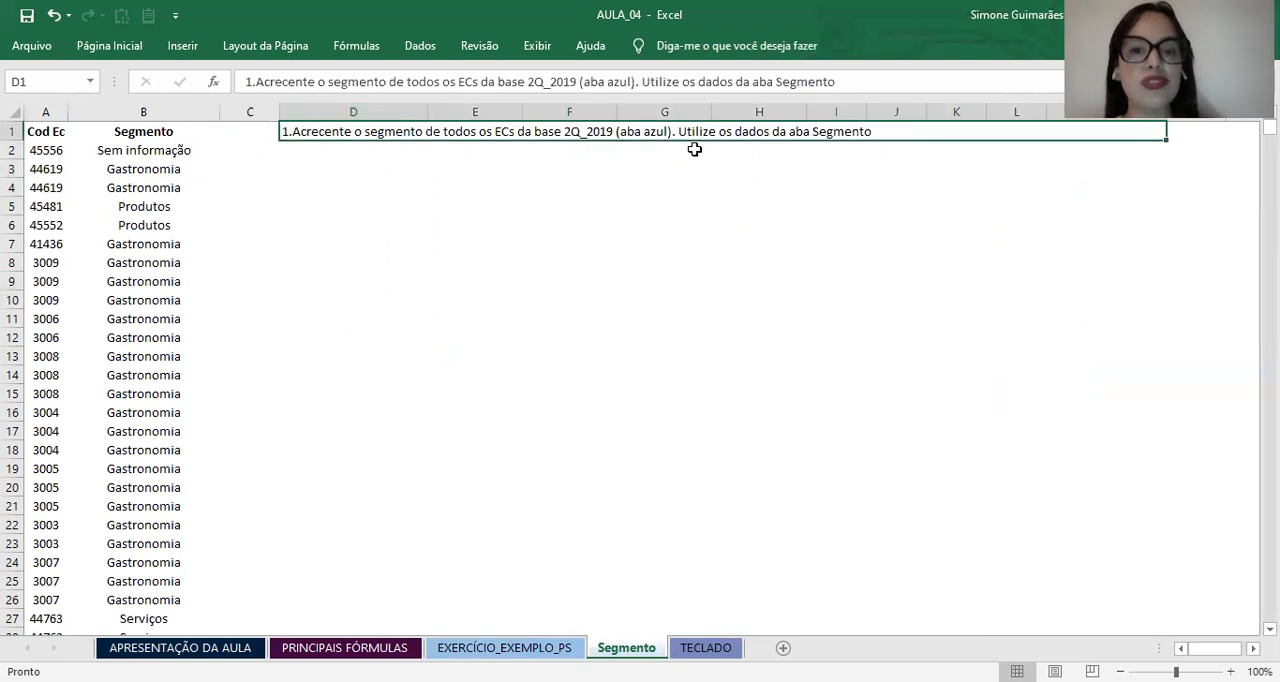
pyautogui.click(585, 265)
# Step: Examine the Cod Ec and Segmento columns that form the lookup table on the Segmento sheet
pyautogui.moveTo(133, 145); pyautogui.dragTo(143, 468)
pyautogui.click(109, 322)
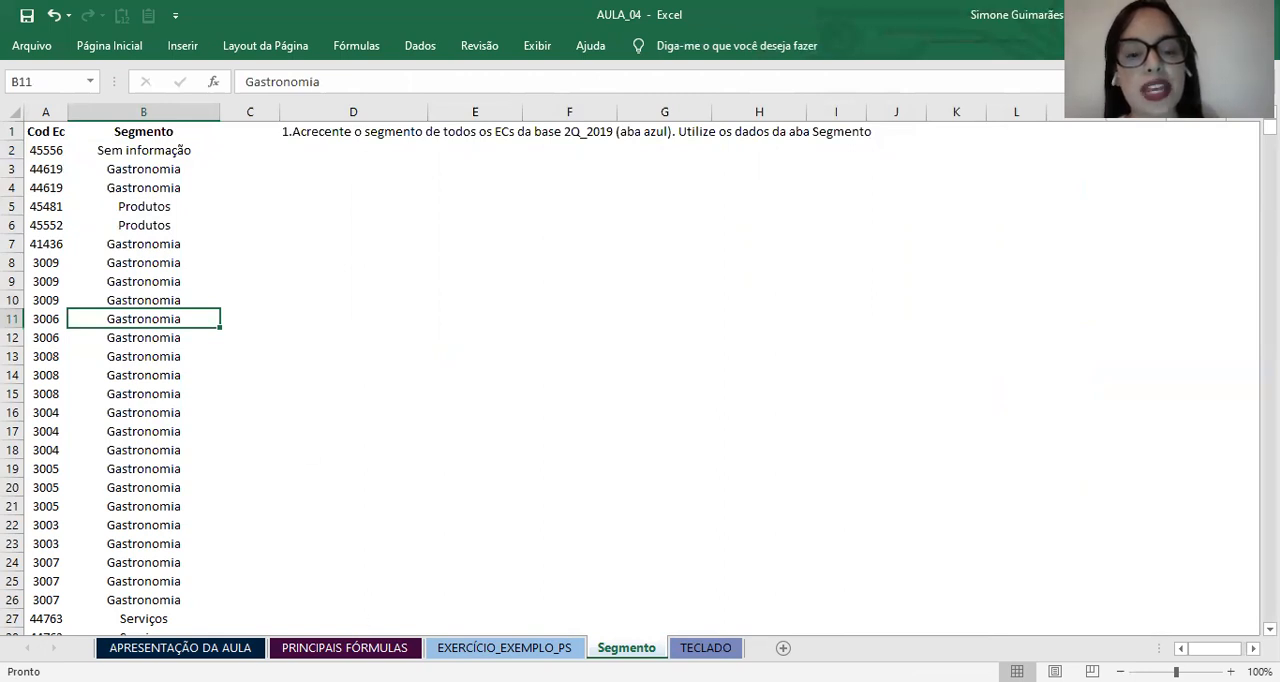
pyautogui.moveTo(45, 150); pyautogui.dragTo(177, 600)
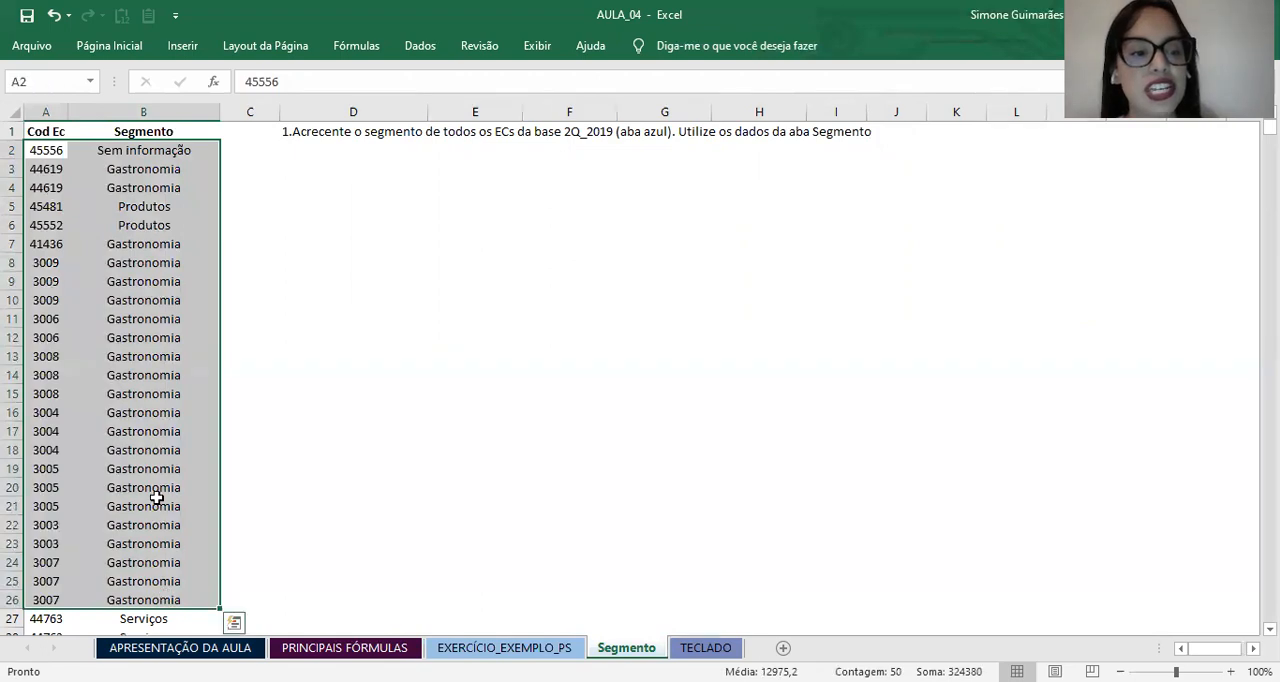
pyautogui.click(152, 489)
pyautogui.click(40, 150)
pyautogui.click(44, 225)
pyautogui.click(55, 312)
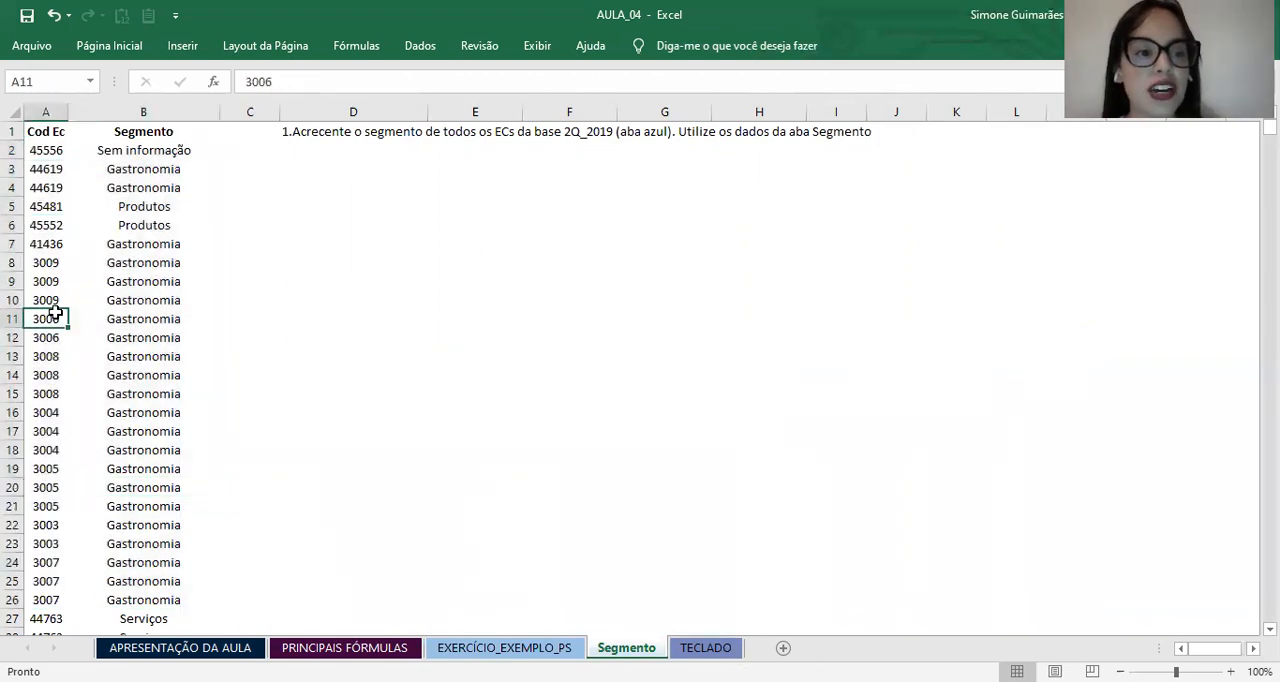
# Step: Return to EXERCÍCIO_EXEMPLO_PS and relate the empty segment cell C2 to the establishment codes in column A
pyautogui.click(560, 647)
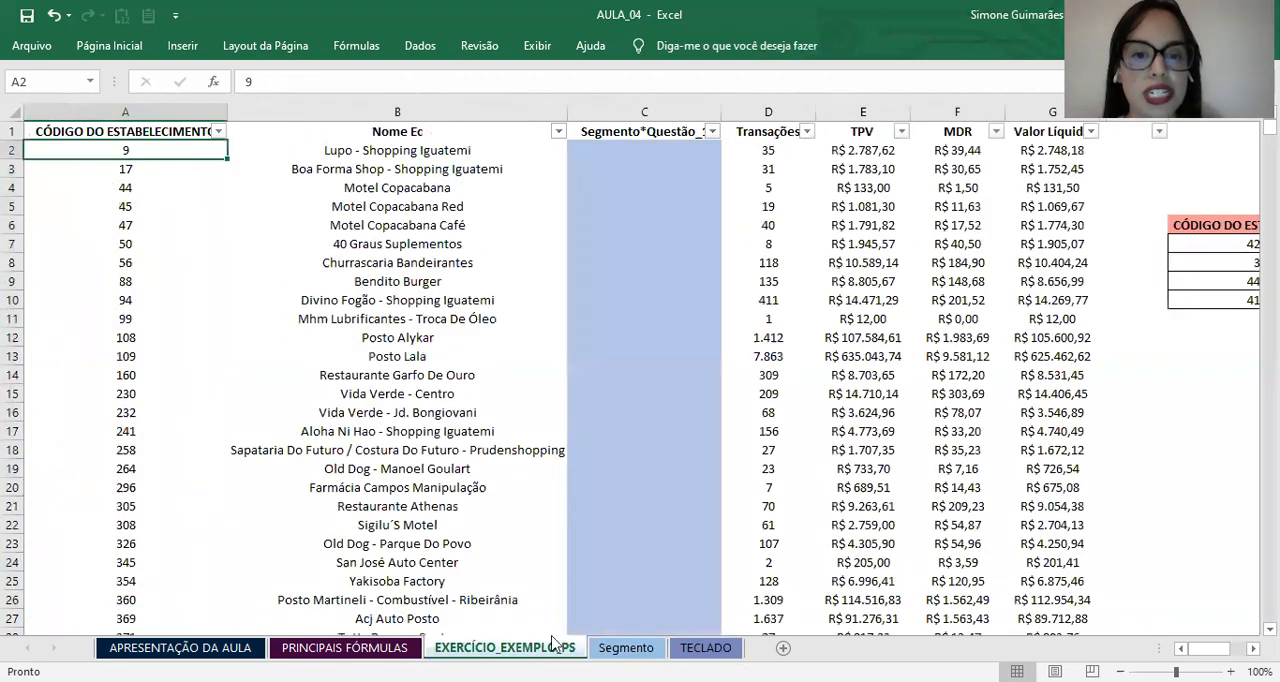
pyautogui.click(616, 150)
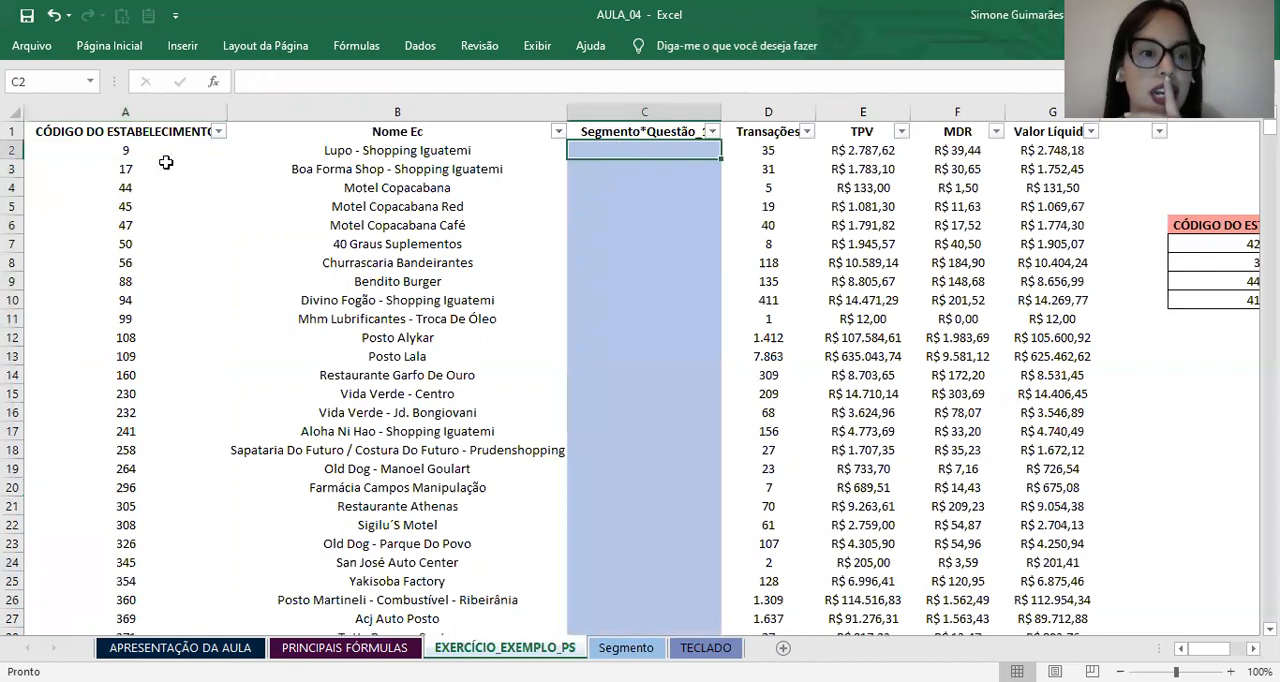
pyautogui.click(118, 152)
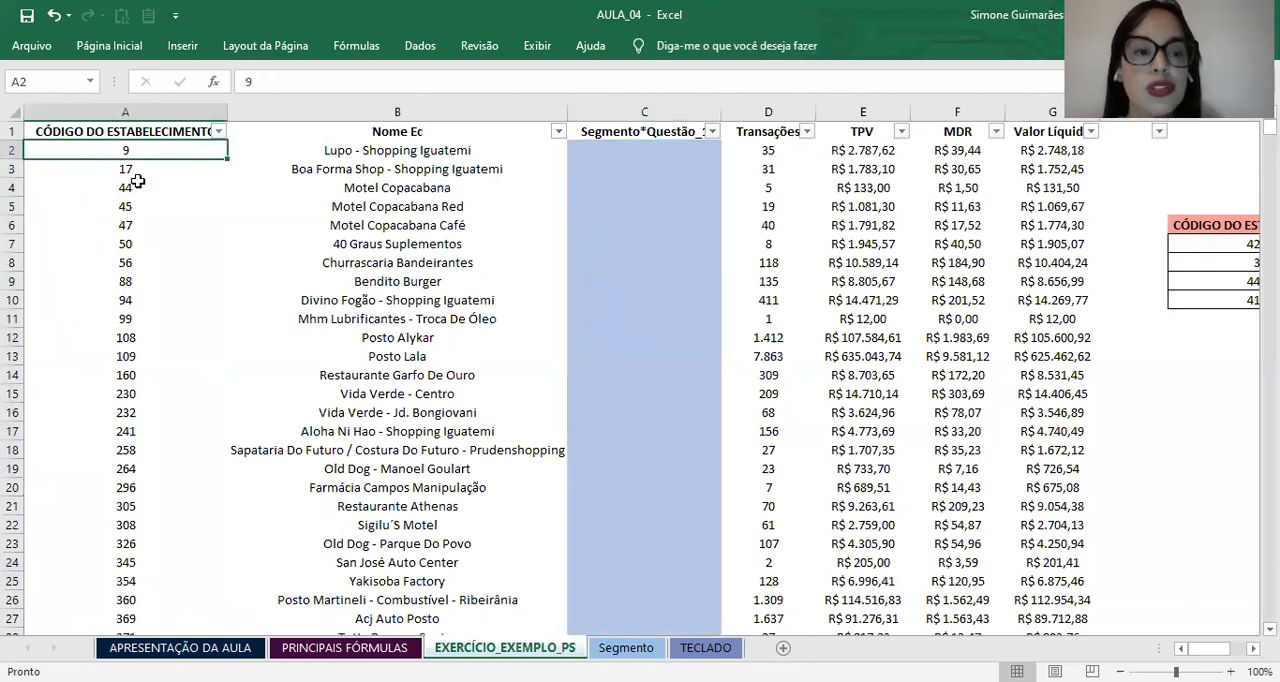
pyautogui.click(135, 181)
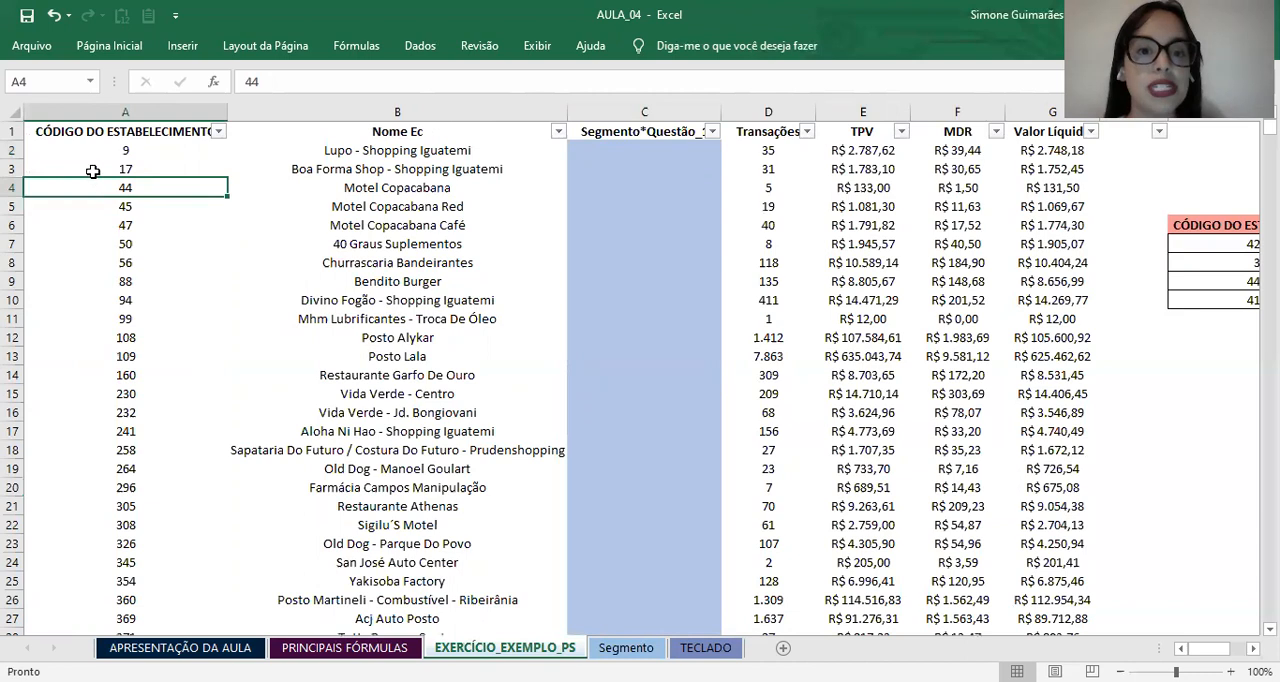
pyautogui.click(121, 152)
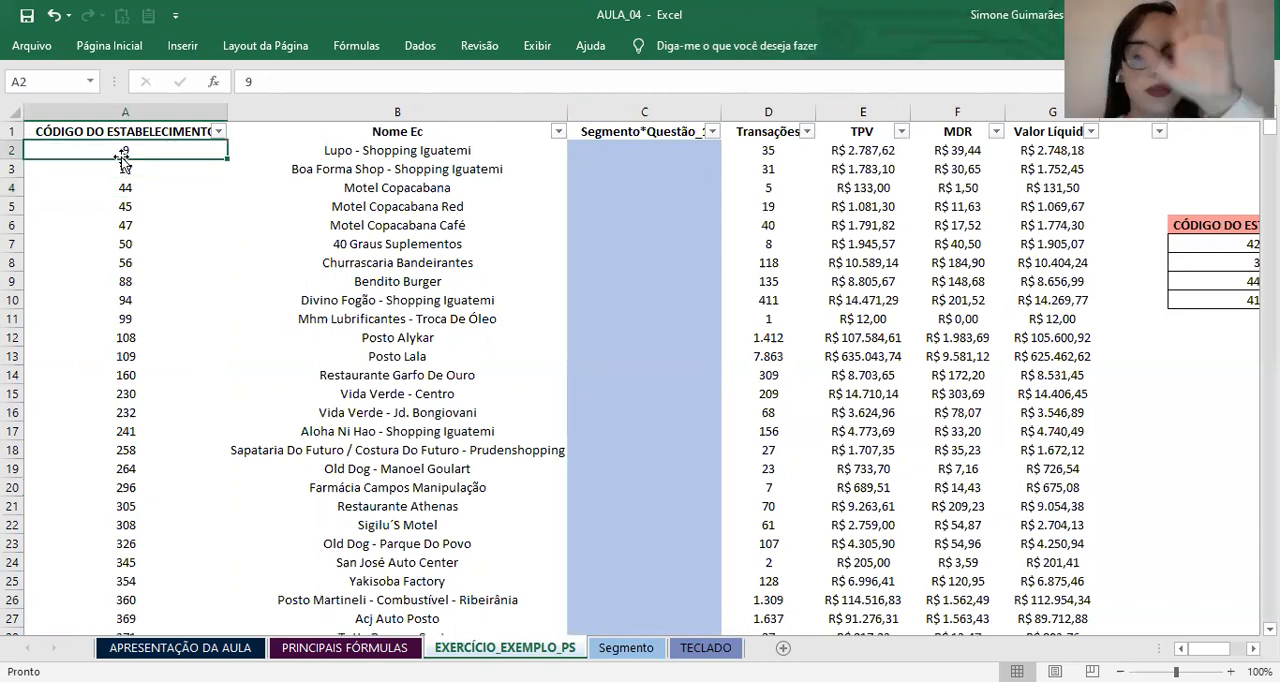
pyautogui.click(121, 224)
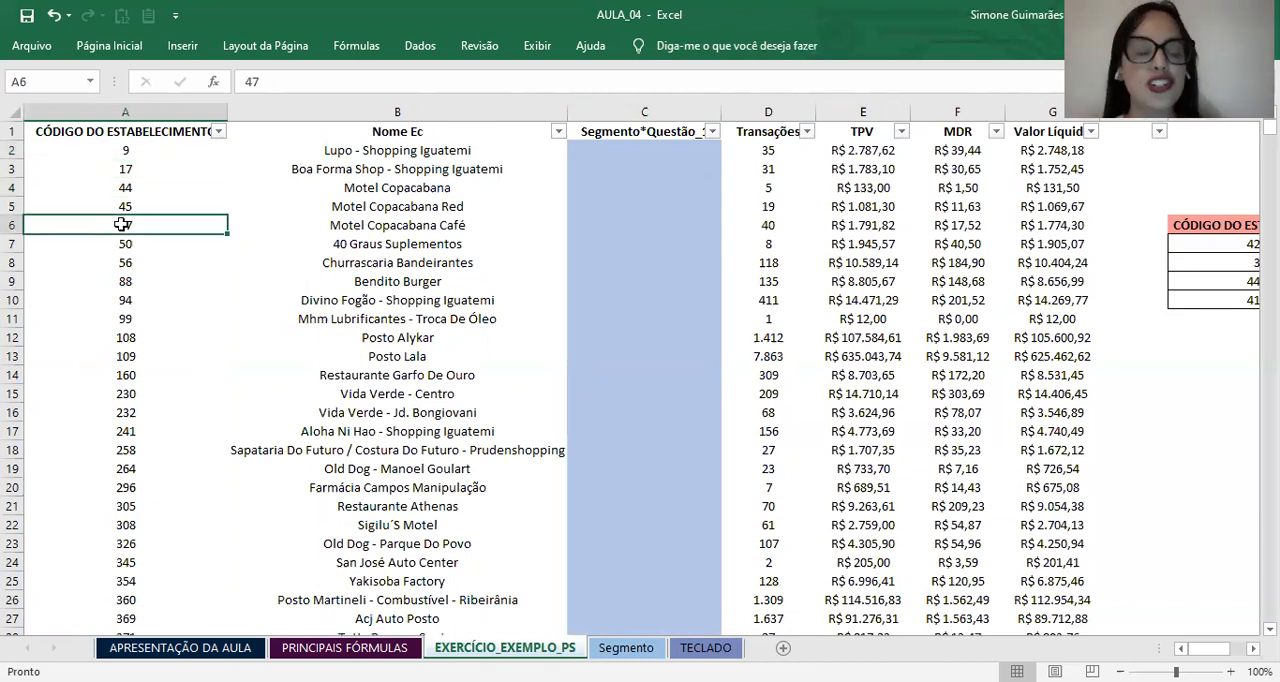
pyautogui.click(590, 147)
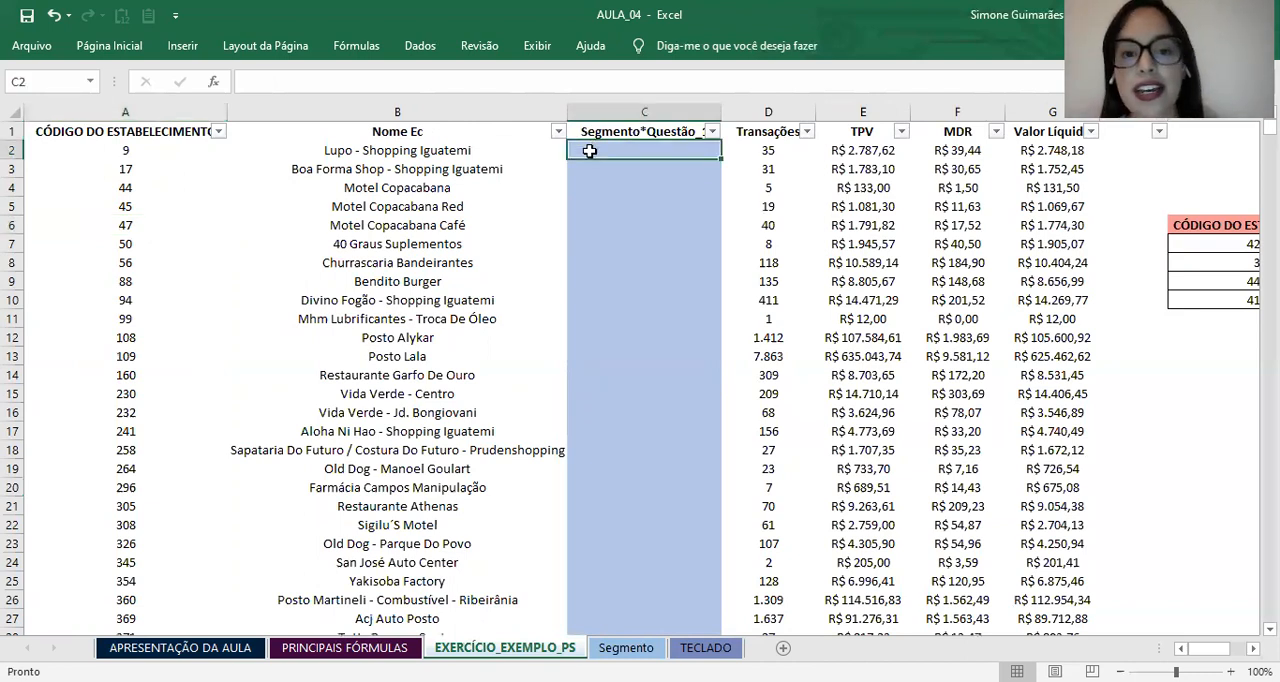
pyautogui.click(412, 147)
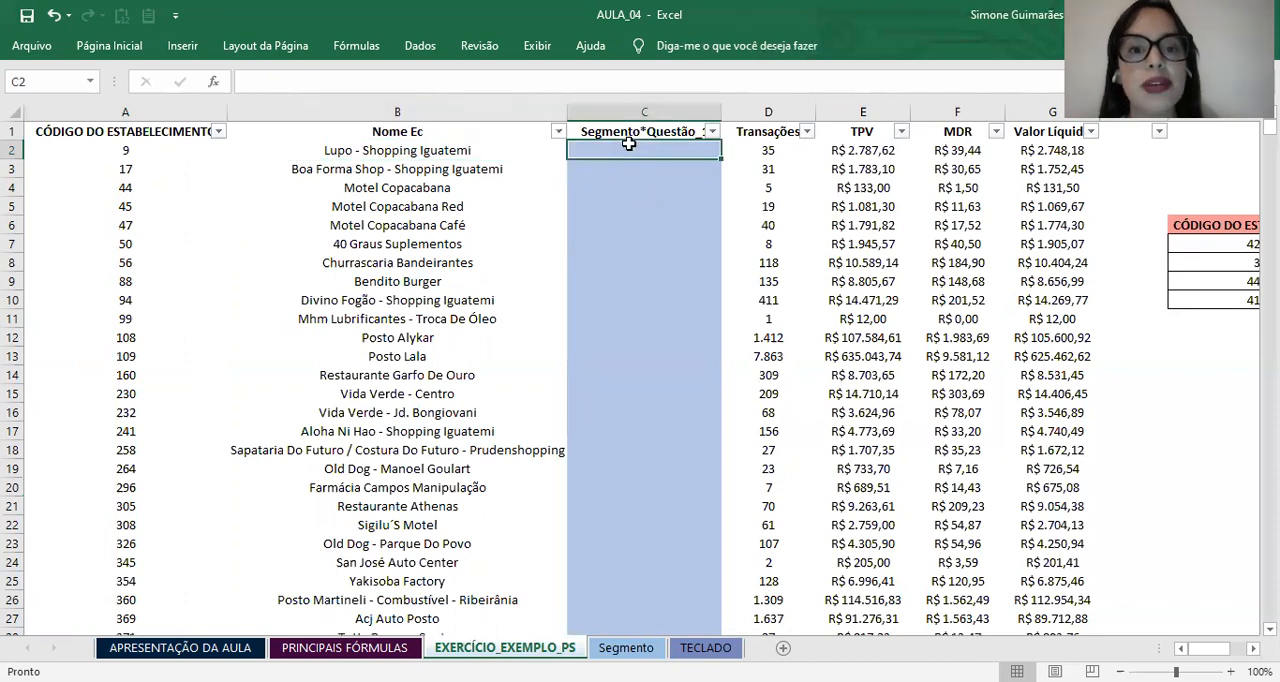
pyautogui.click(112, 156)
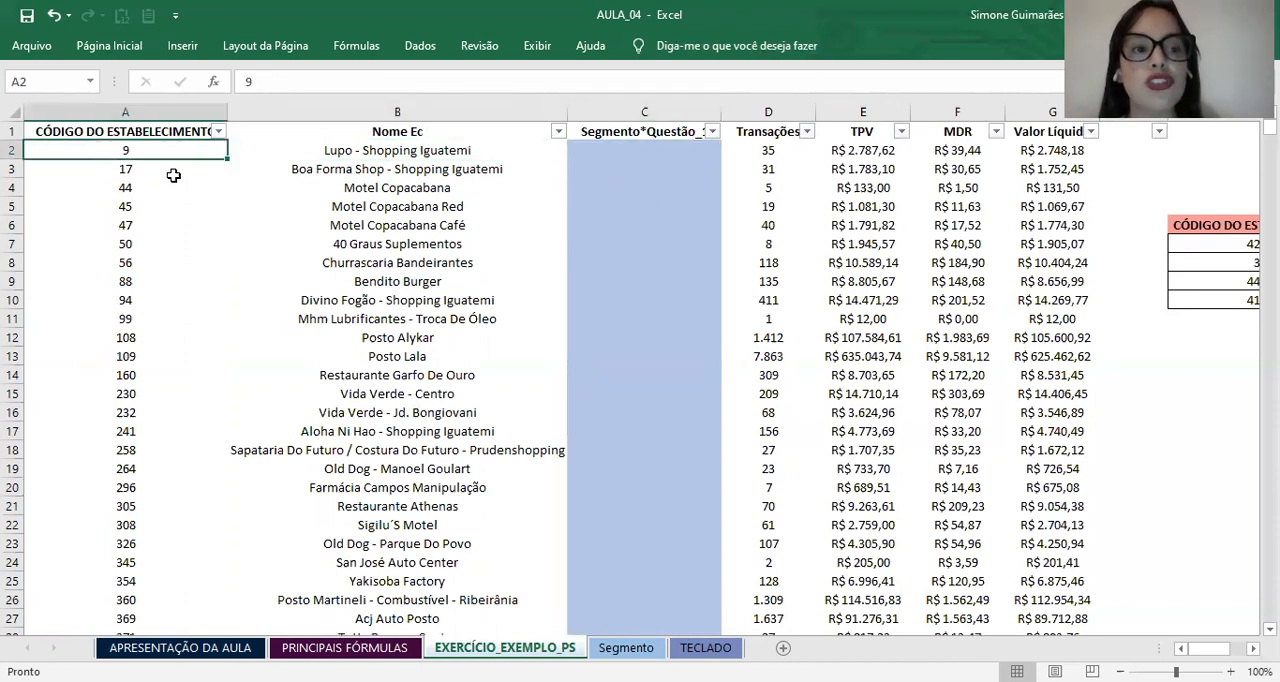
# Step: Start a PROCV formula in C2 of EXERCÍCIO_EXEMPLO_PS with the establishment code in A2 as the lookup value
pyautogui.click(620, 165)
pyautogui.click(612, 137)
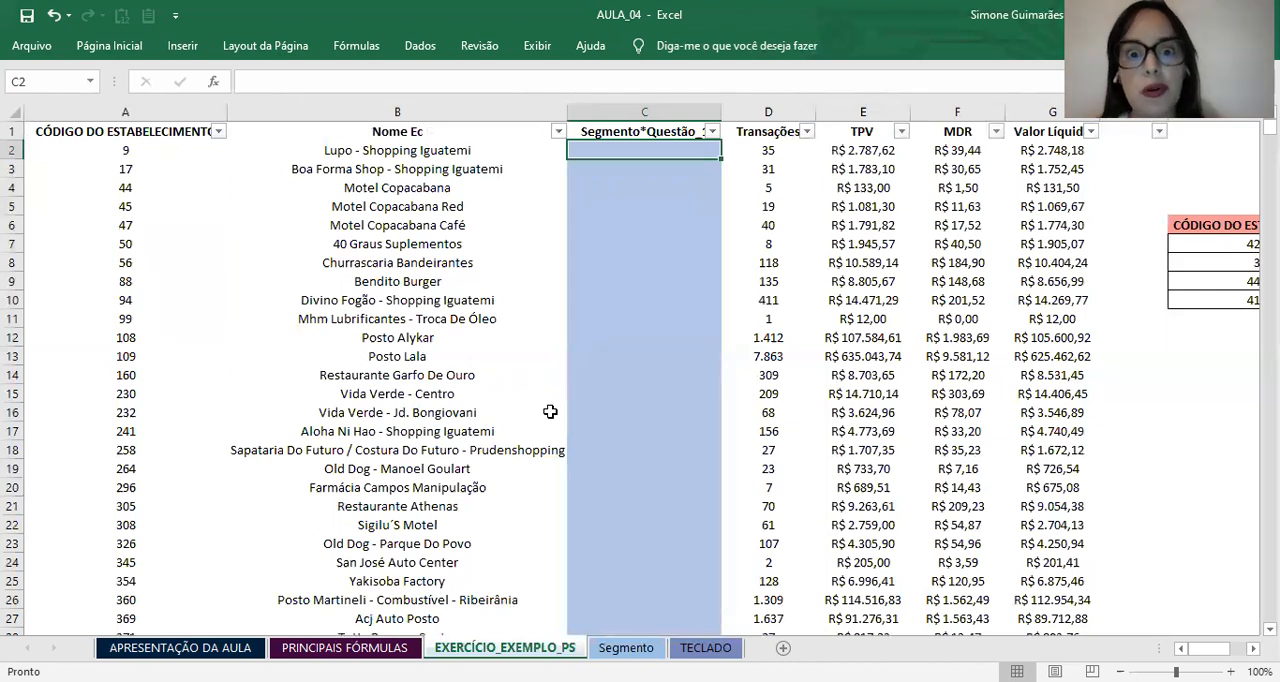
pyautogui.write('=')
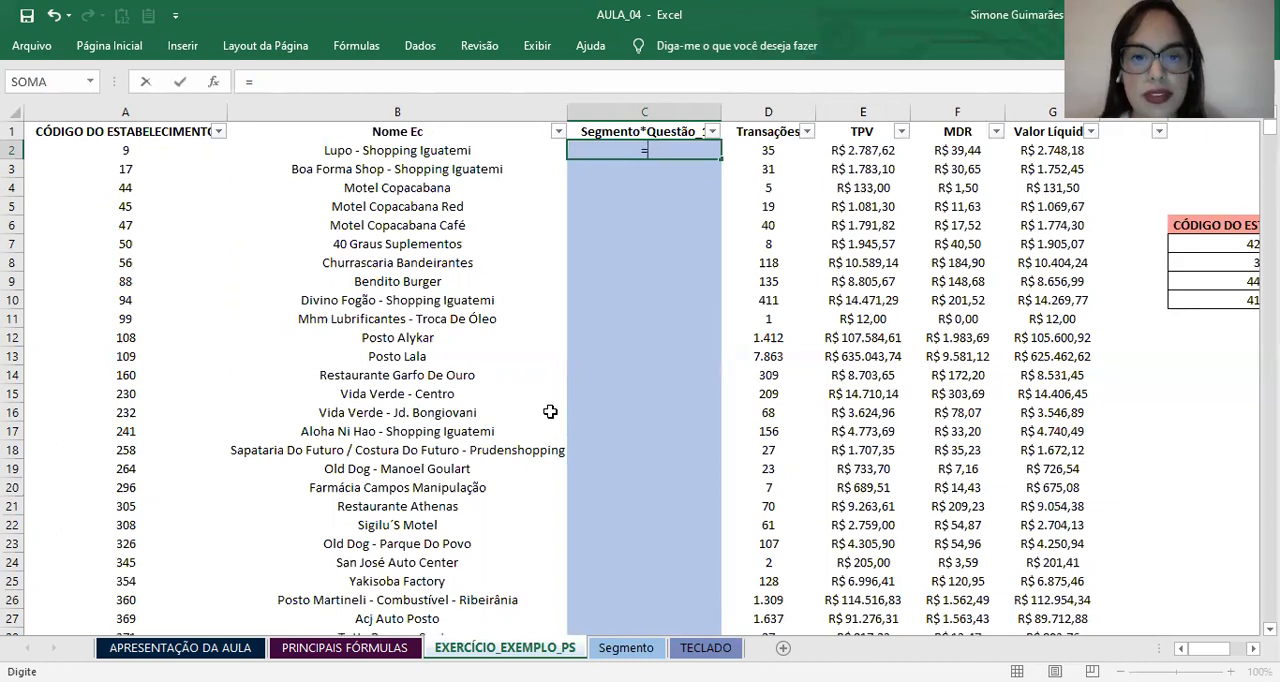
pyautogui.write('PROCV')
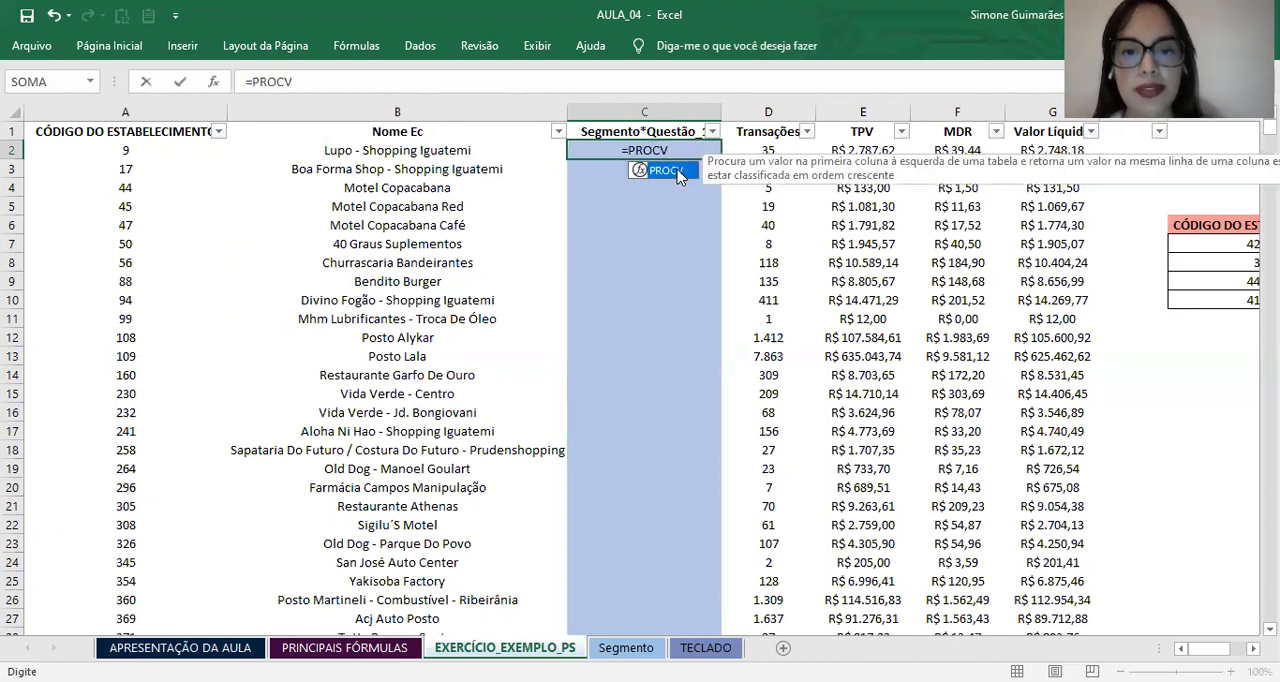
pyautogui.doubleClick(678, 176)
pyautogui.click(684, 150)
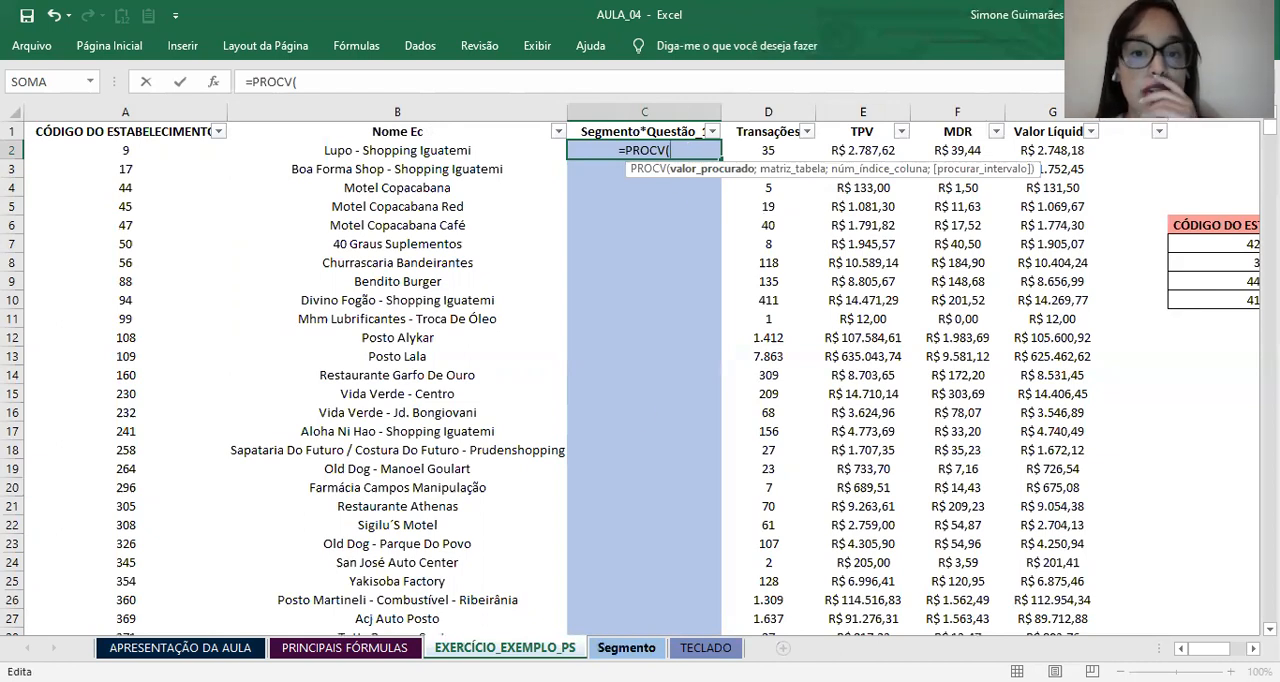
pyautogui.click(626, 647)
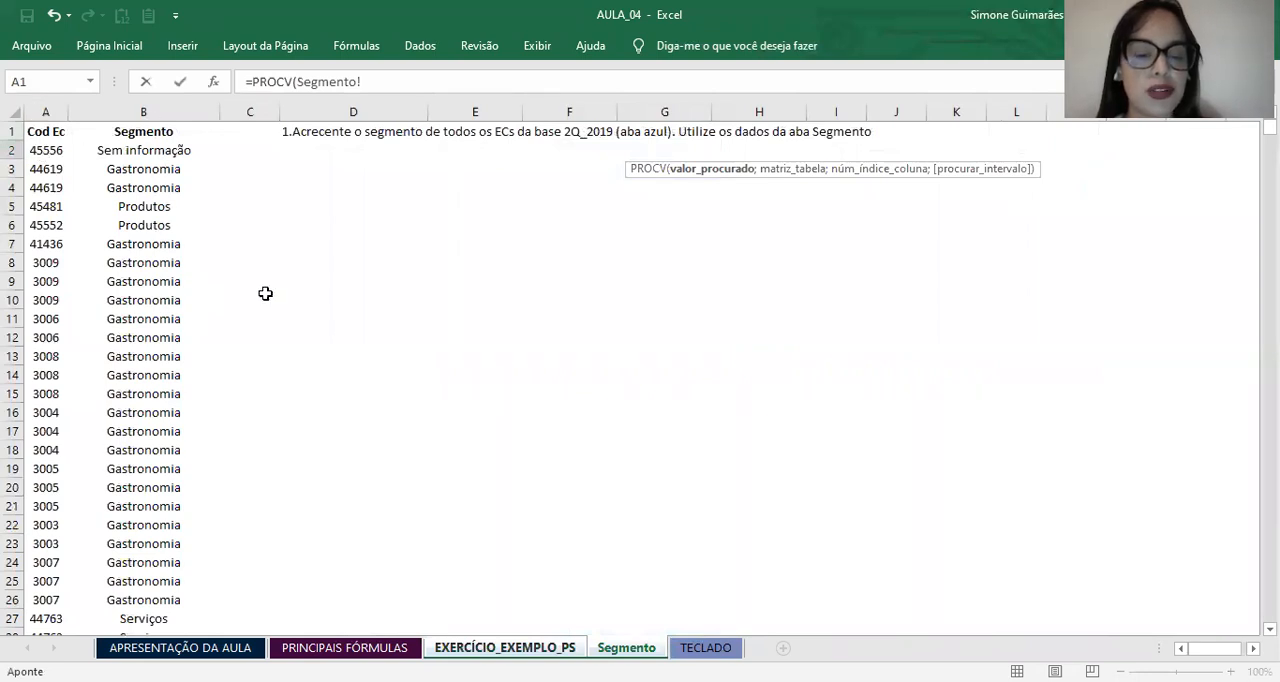
pyautogui.click(538, 647)
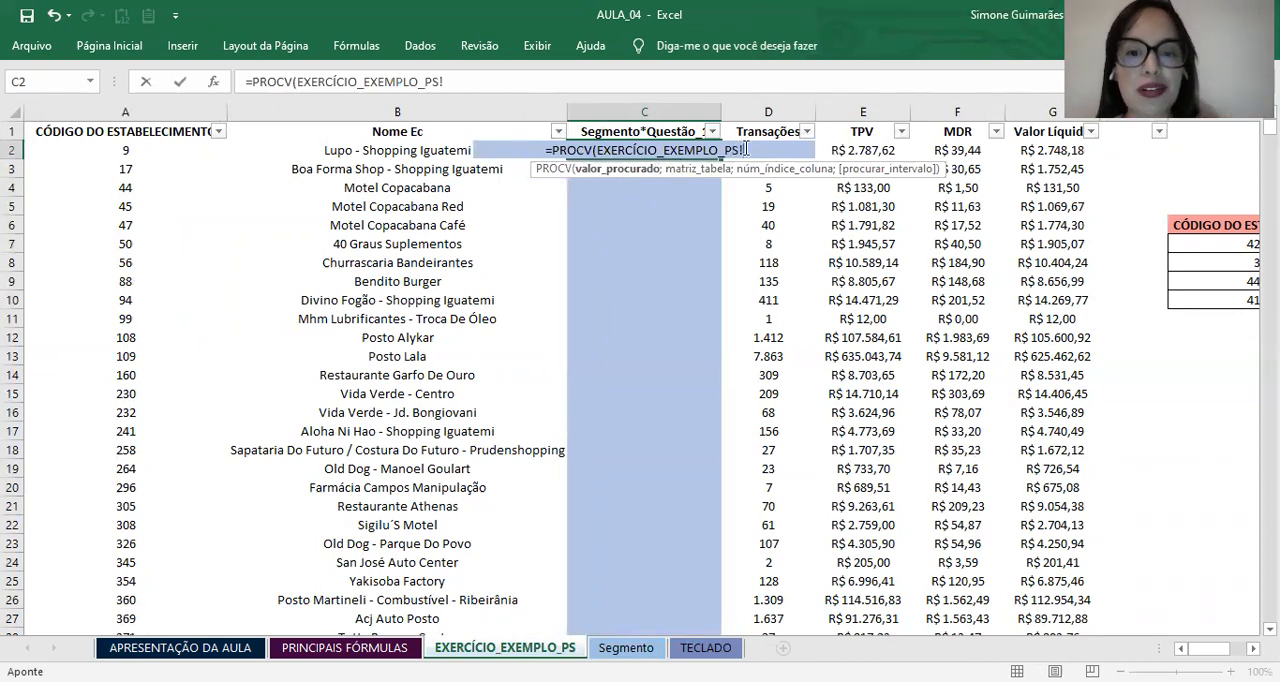
pyautogui.click(106, 148)
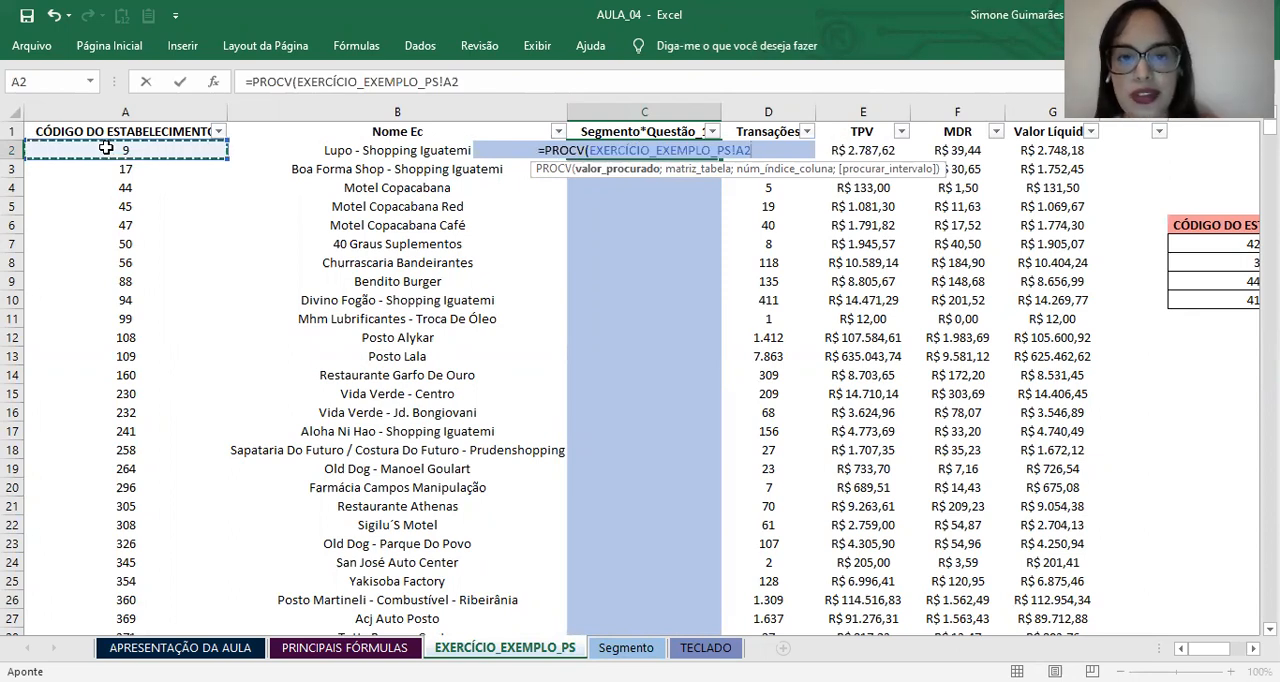
pyautogui.write(';')
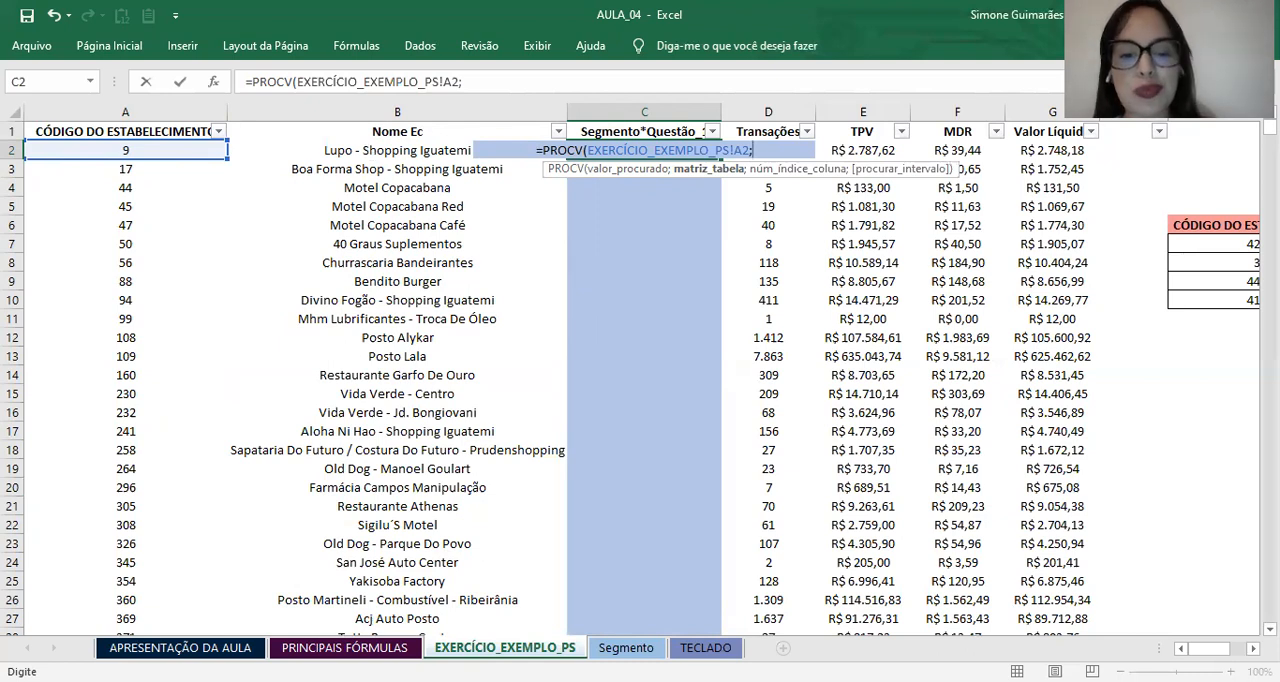
# Step: Set the formula's table array to the absolute range $A$1:$B$8775 on the Segmento sheet
pyautogui.click(626, 647)
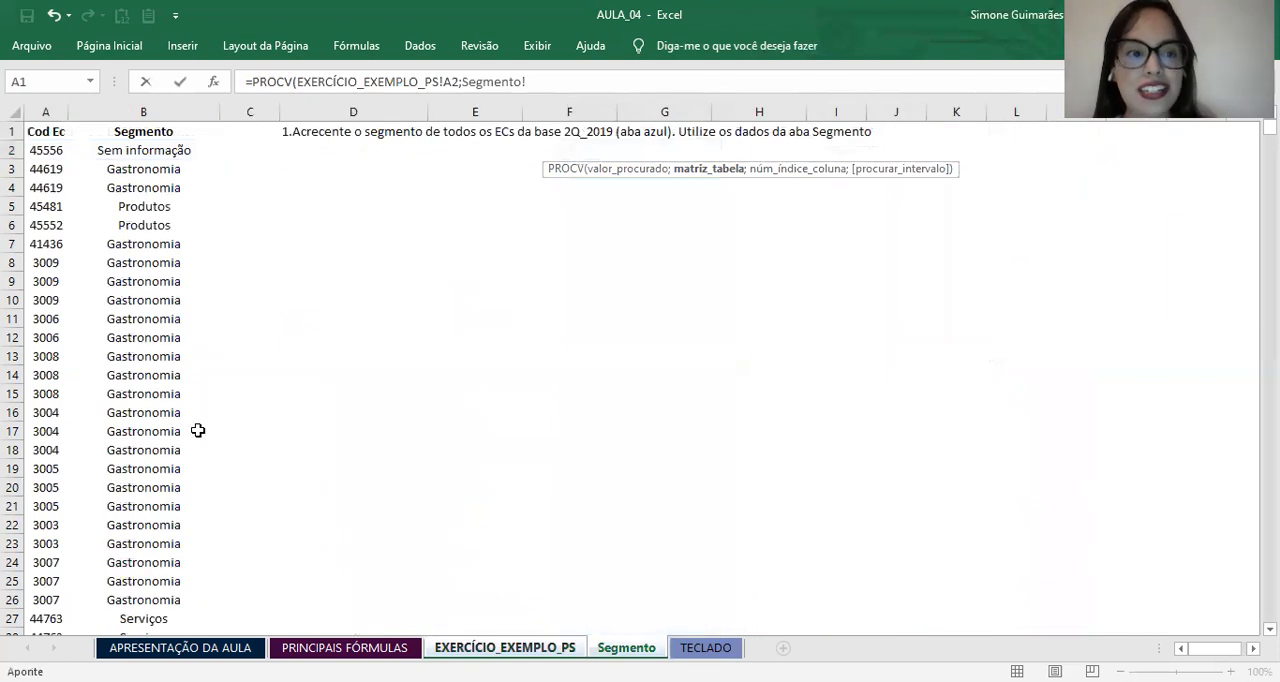
pyautogui.click(42, 134)
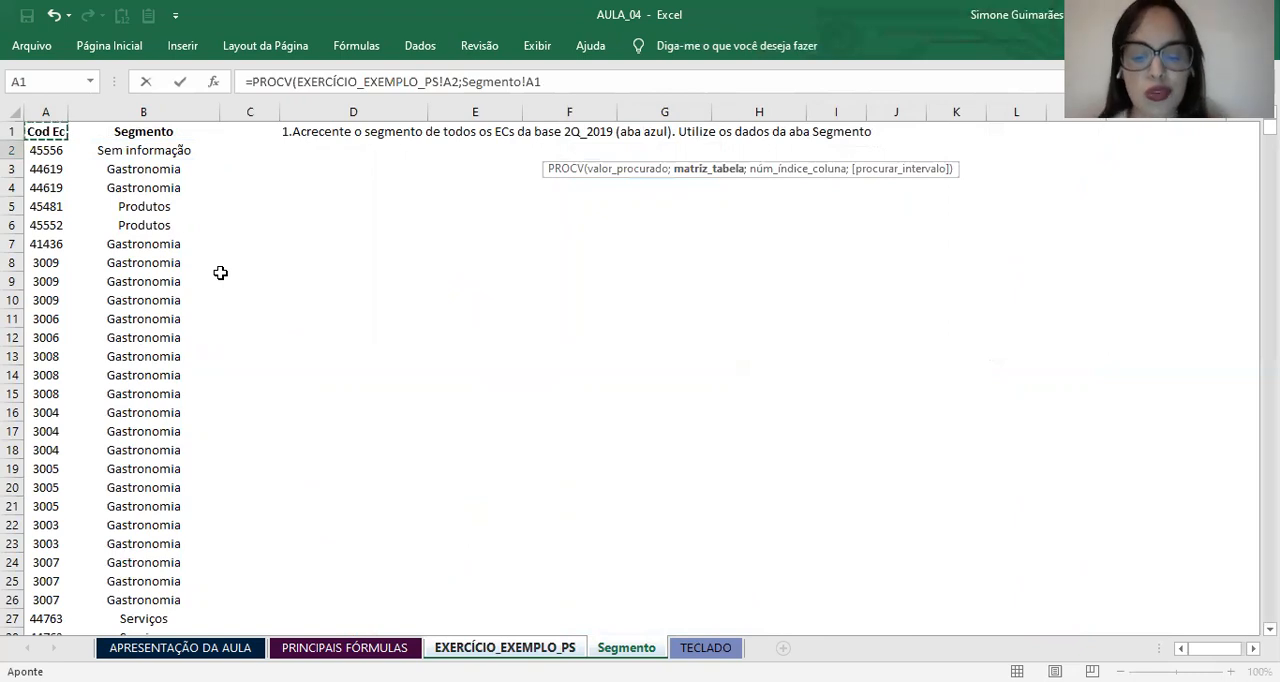
pyautogui.hotkey('shift', 'Right')
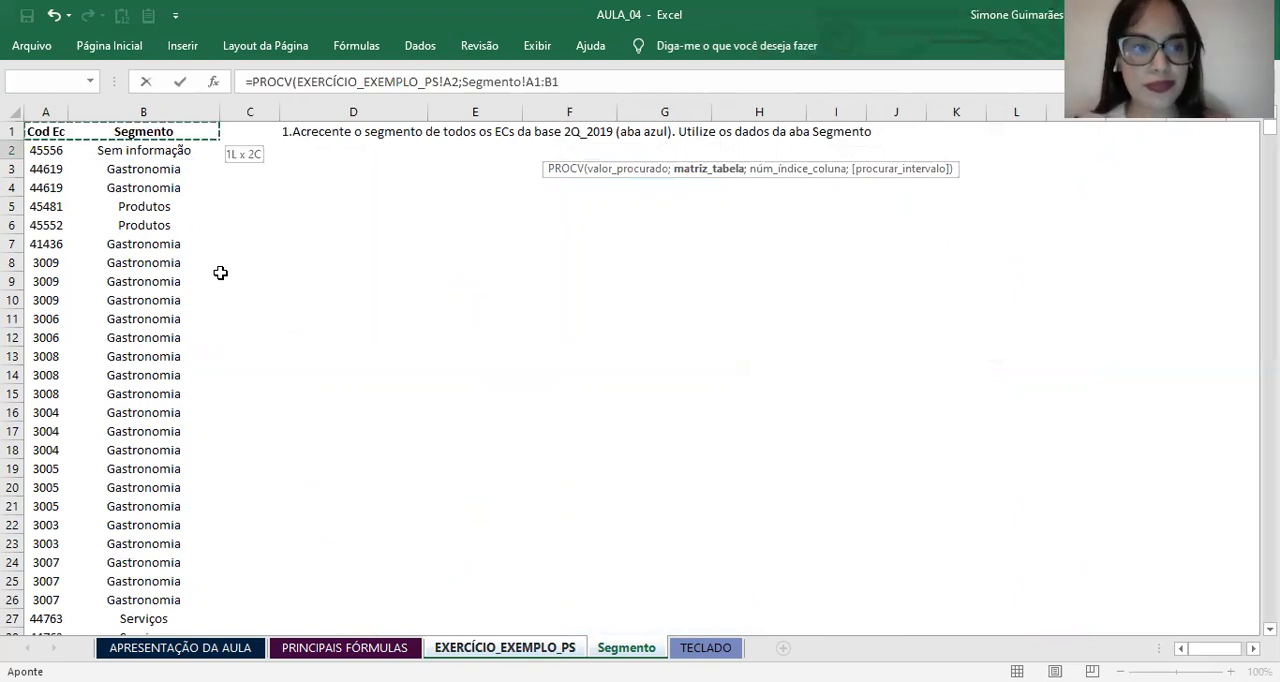
pyautogui.hotkey('ctrl', 'shift', 'Down')
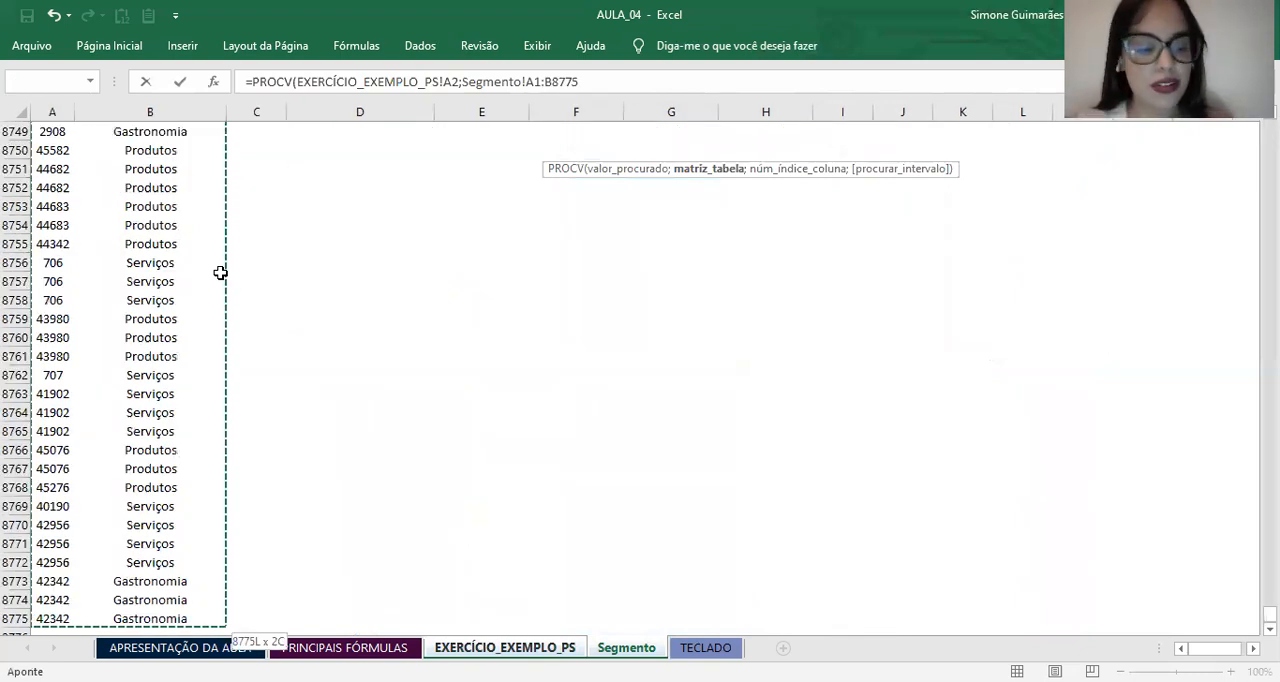
pyautogui.press('F4')
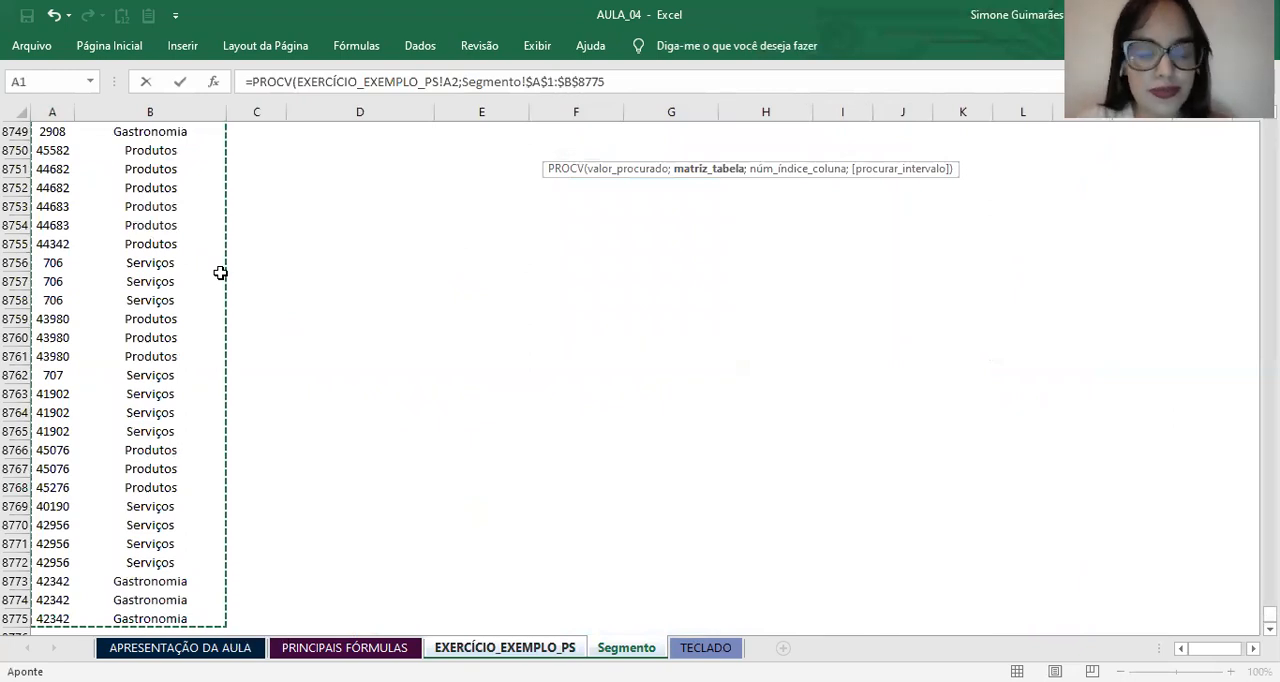
pyautogui.write(';')
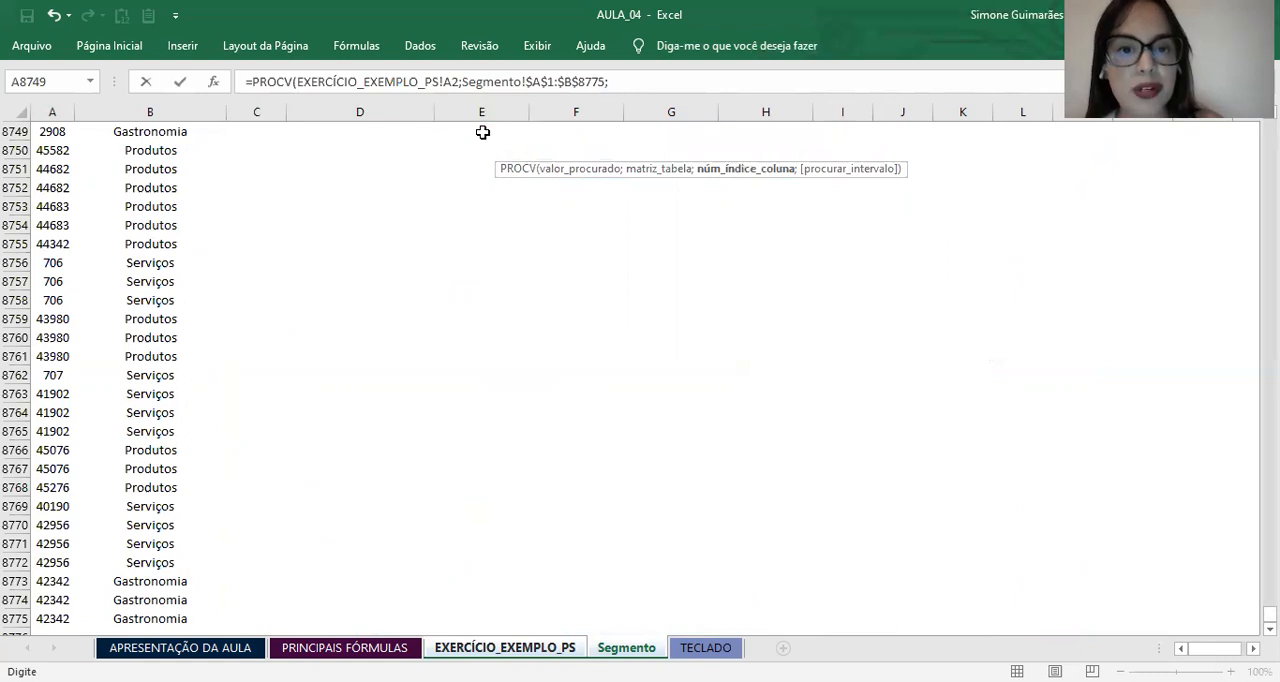
# Step: Set the PROCV column index to 2 so the formula returns the Segmento column
pyautogui.scroll(2, 100, 175)
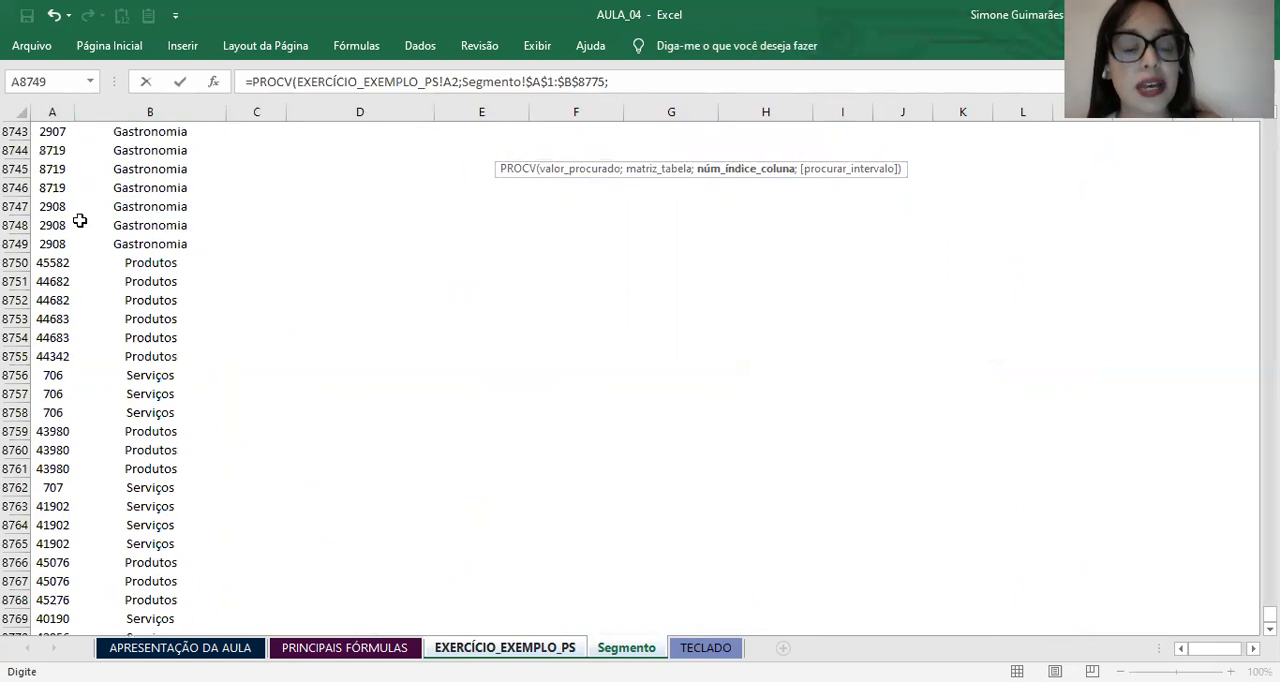
pyautogui.scroll(4, 220, 258)
pyautogui.scroll(20, 220, 258)
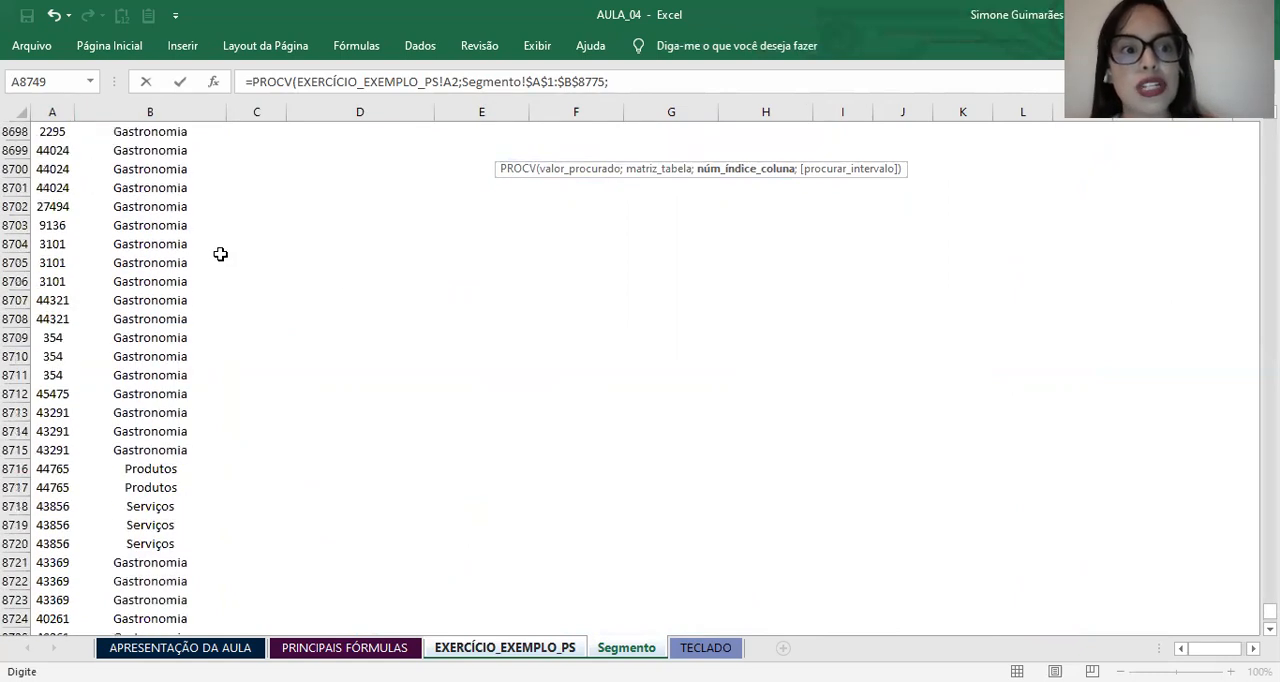
pyautogui.scroll(20, 151, 197)
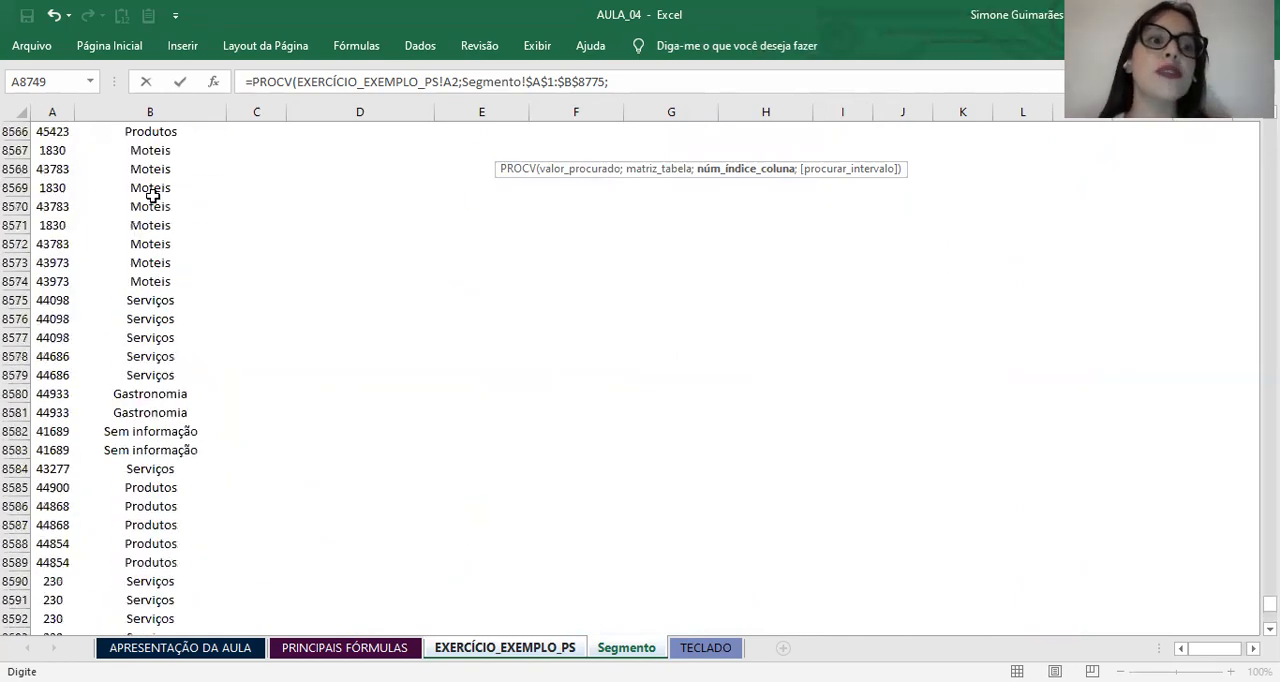
pyautogui.scroll(20, 151, 187)
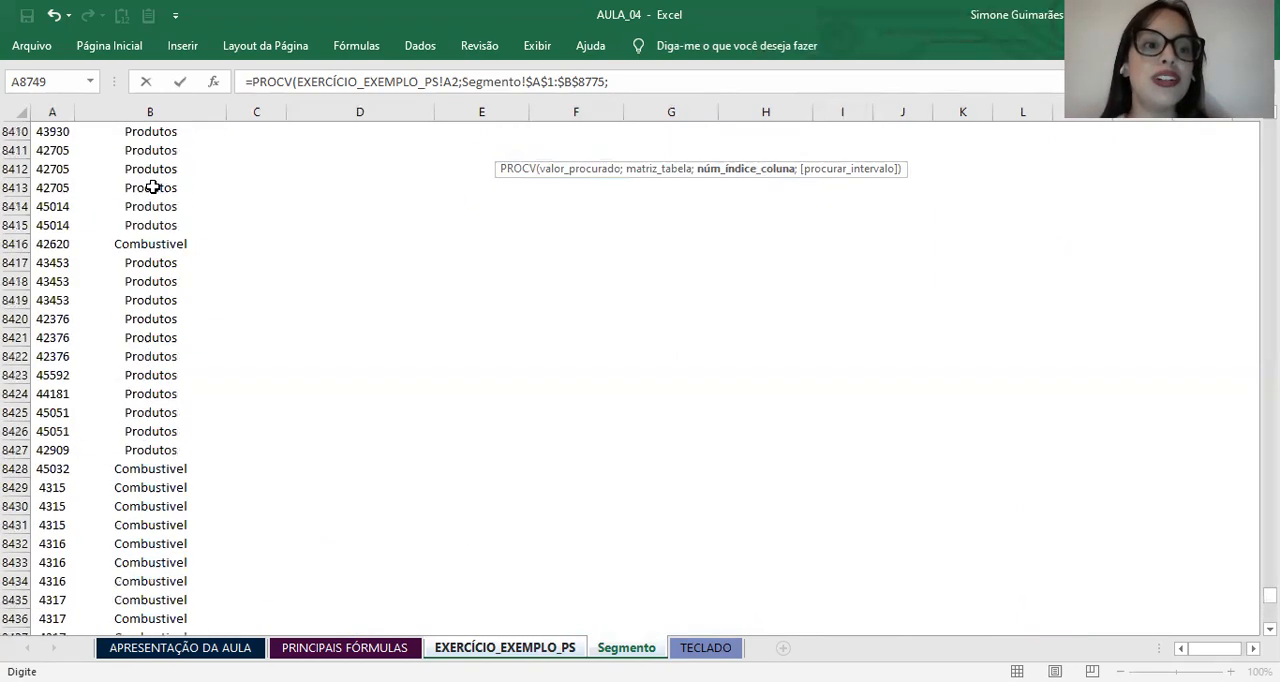
pyautogui.scroll(20, 151, 187)
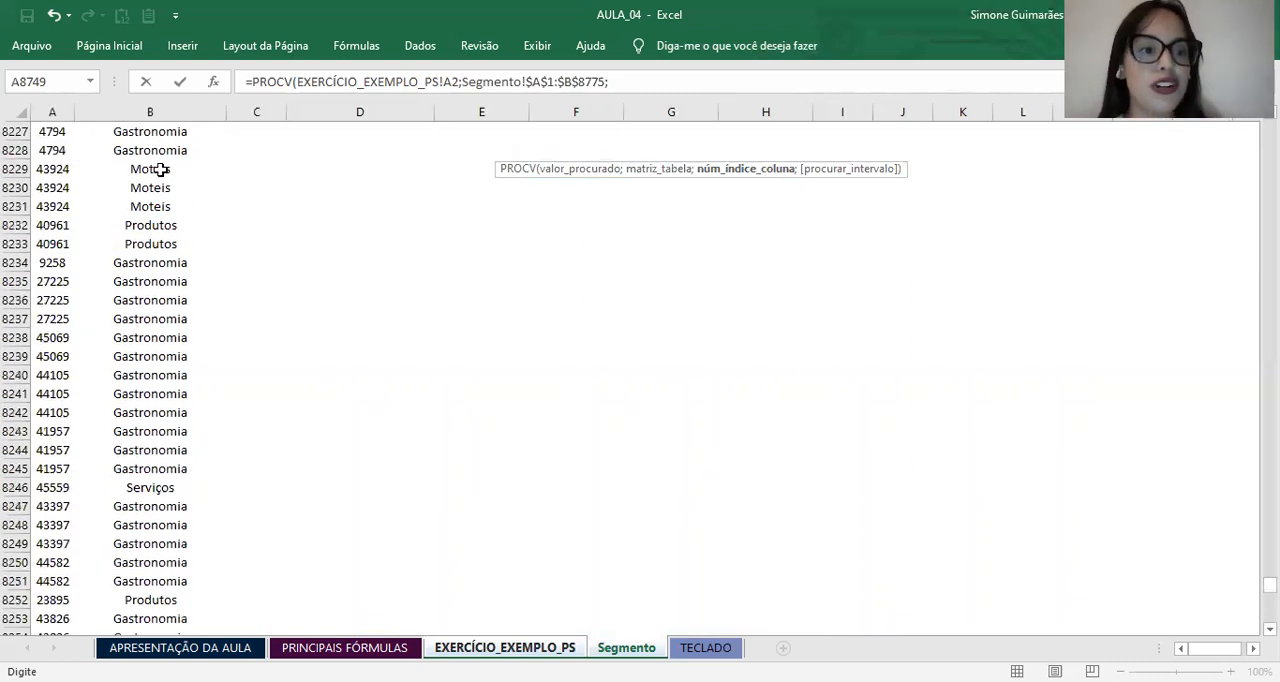
pyautogui.scroll(11, 160, 169)
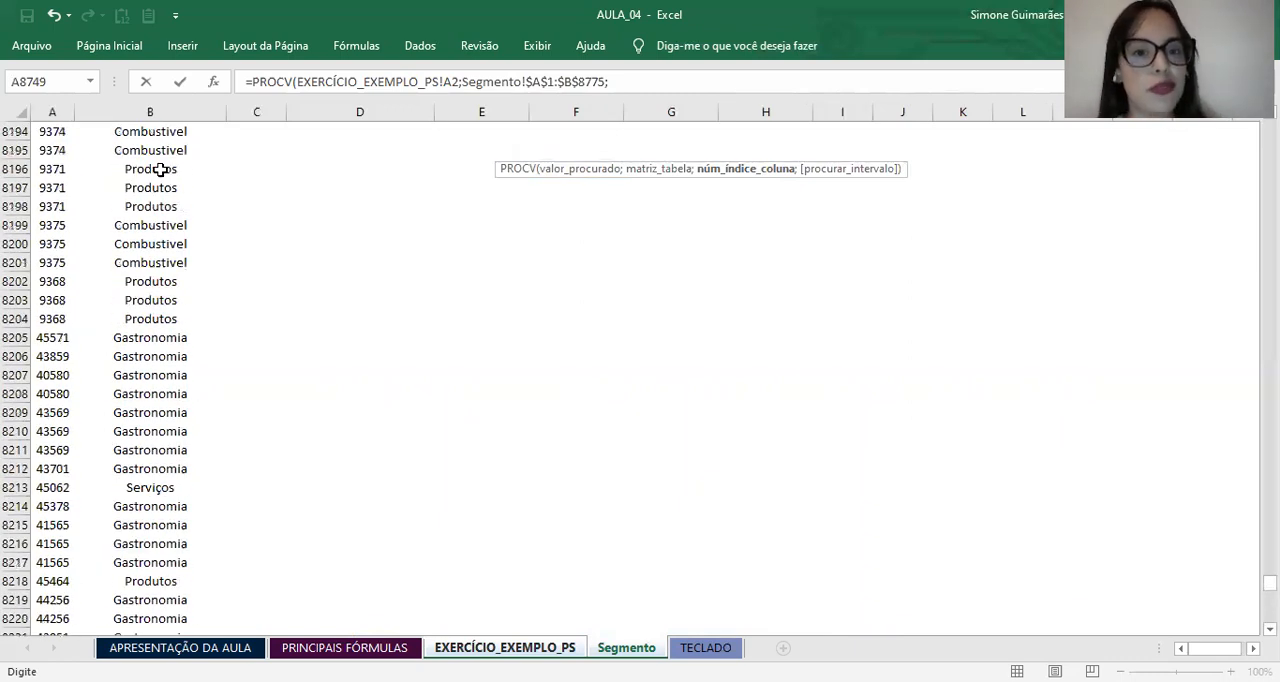
pyautogui.write('2')
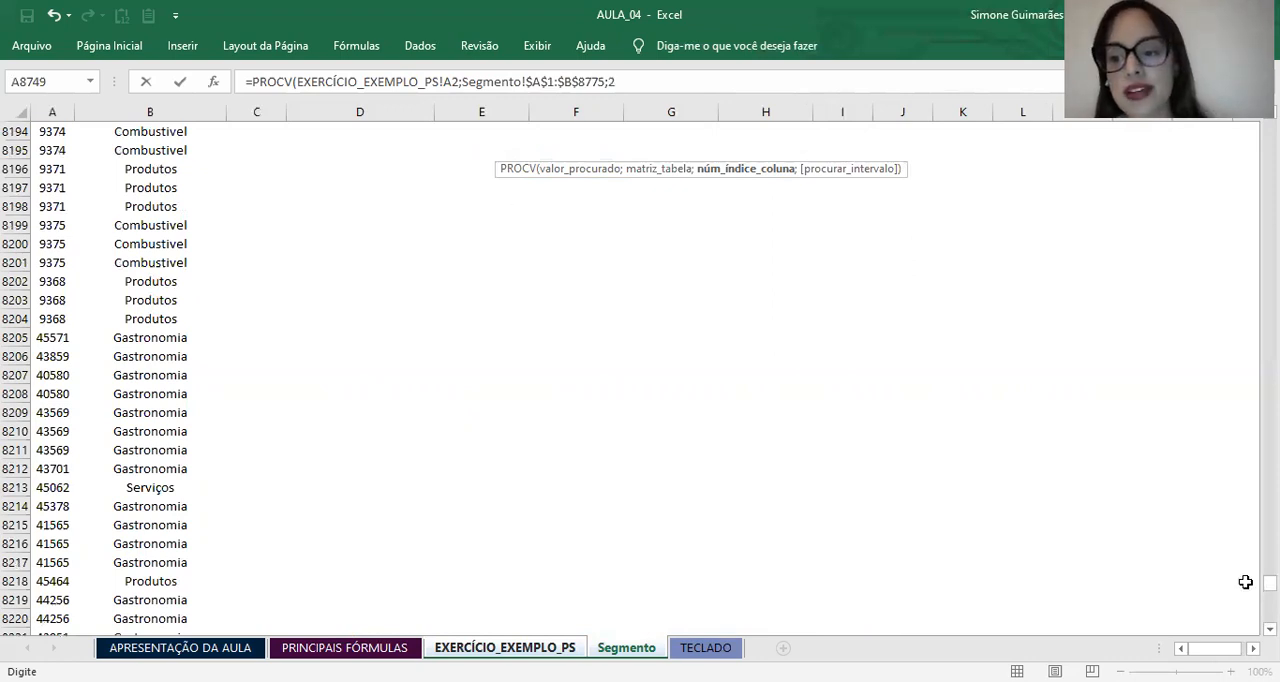
# Step: Finish the PROCV formula in C2 with 0 as the range lookup argument for an exact match and enter it
pyautogui.moveTo(1270, 583); pyautogui.dragTo(1270, 127)
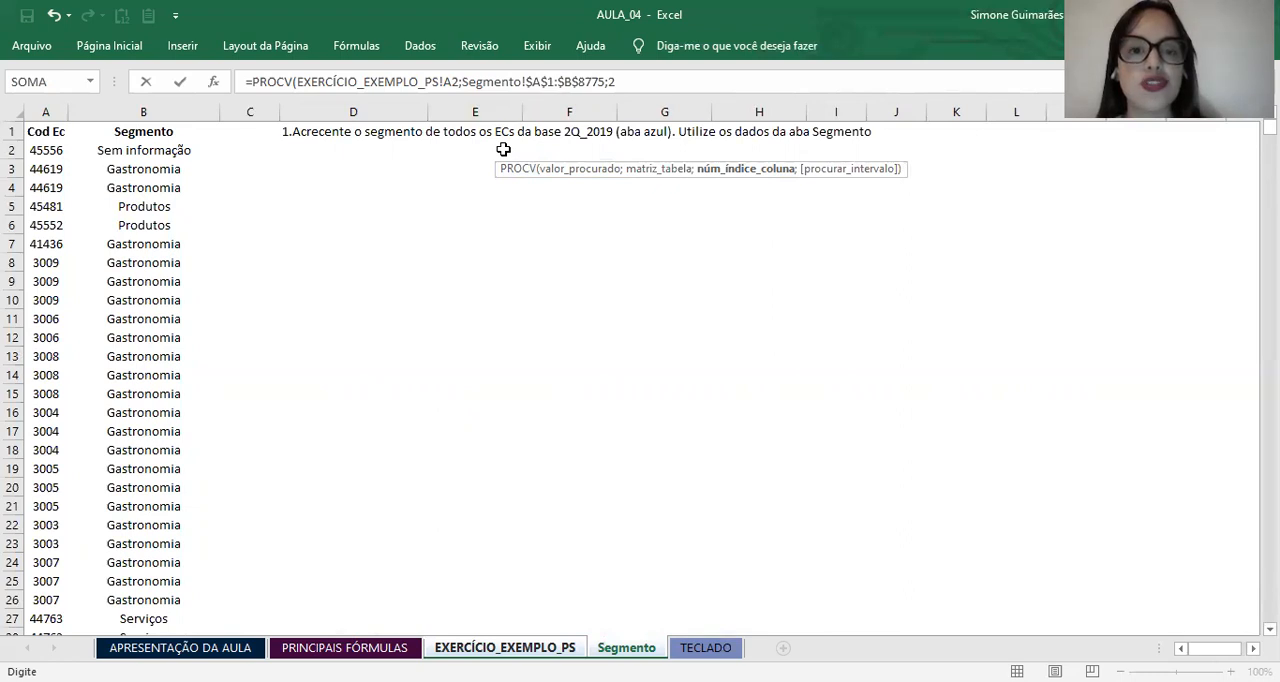
pyautogui.press('F2')
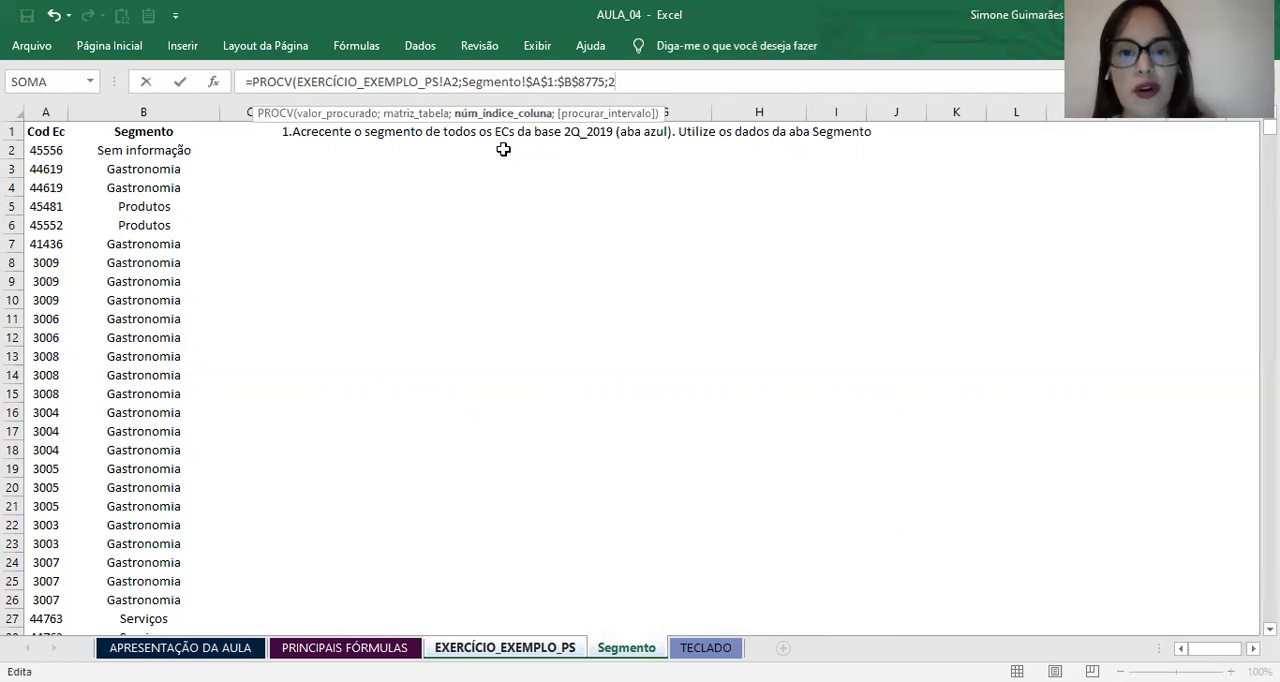
pyautogui.write(';')
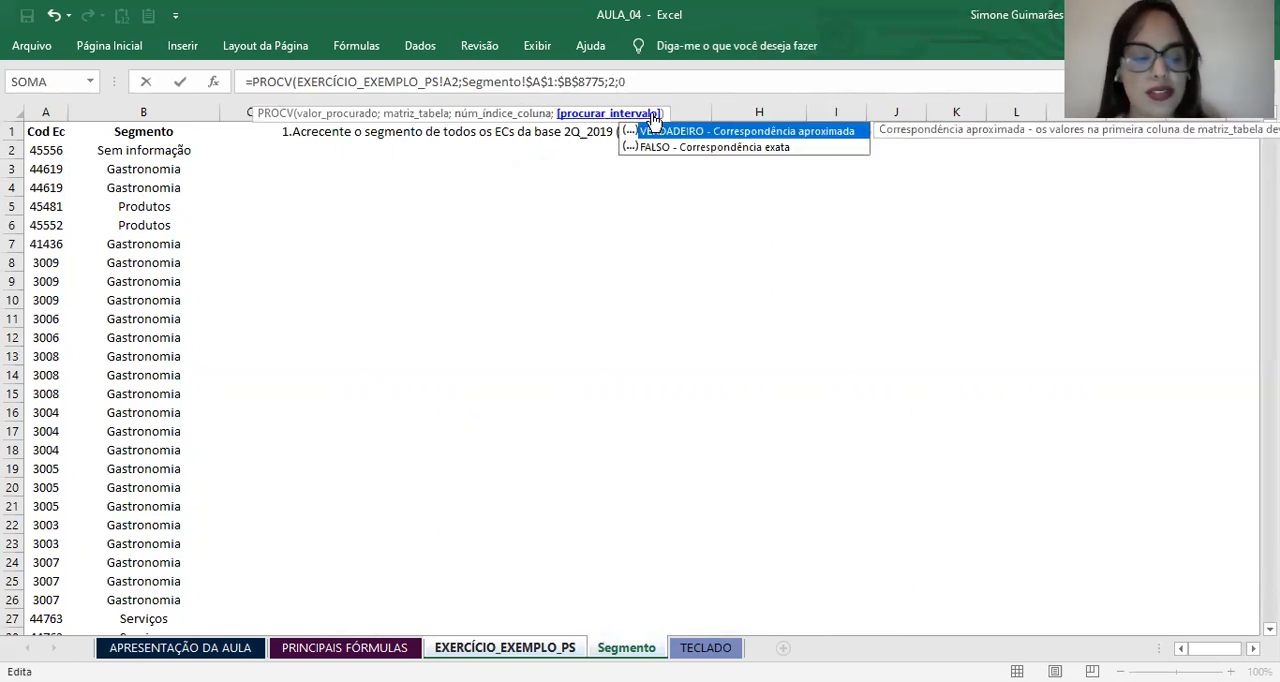
pyautogui.write('0')
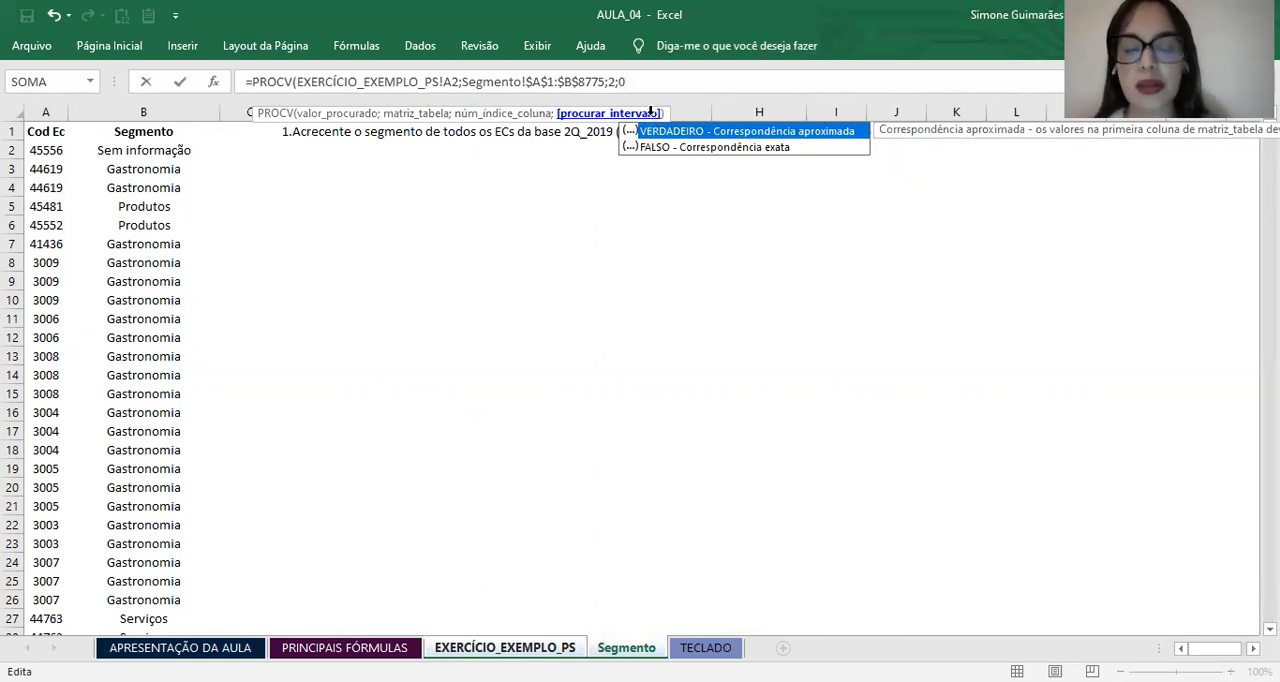
pyautogui.write(')')
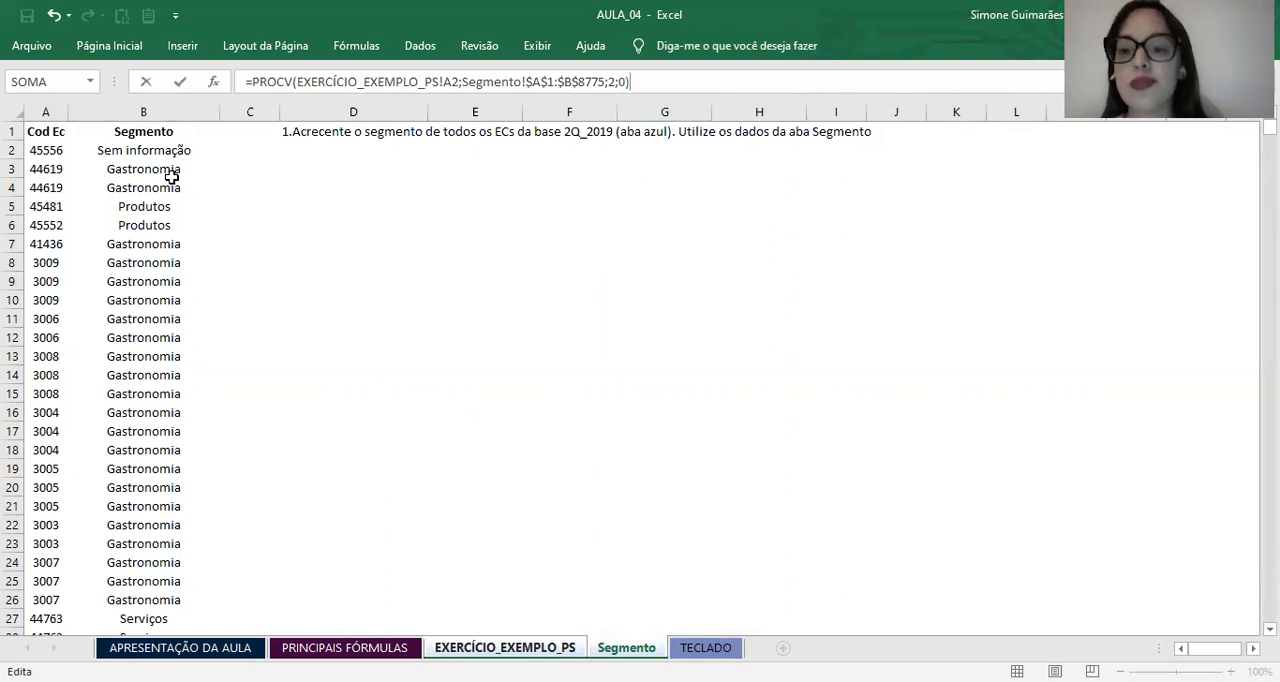
pyautogui.press('Return')
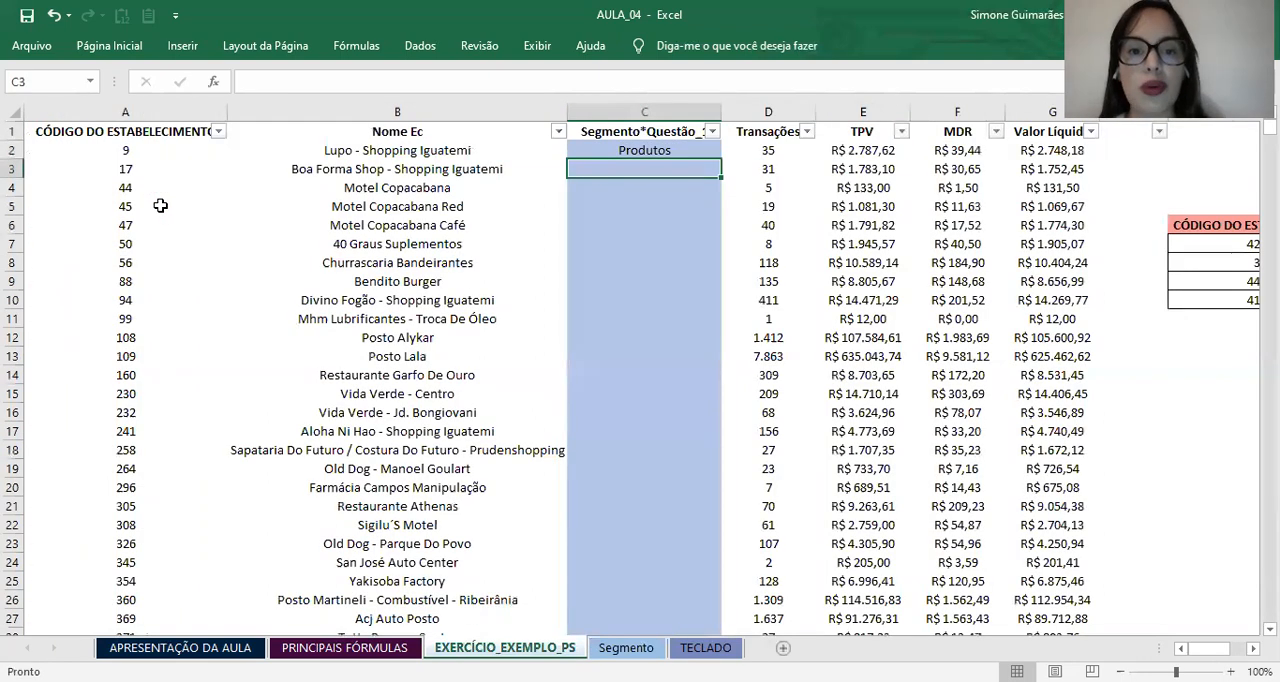
# Step: Check the PROCV formula in C2 and fill it down the Segmento*Questão_1 column for all establishments
pyautogui.click(640, 150)
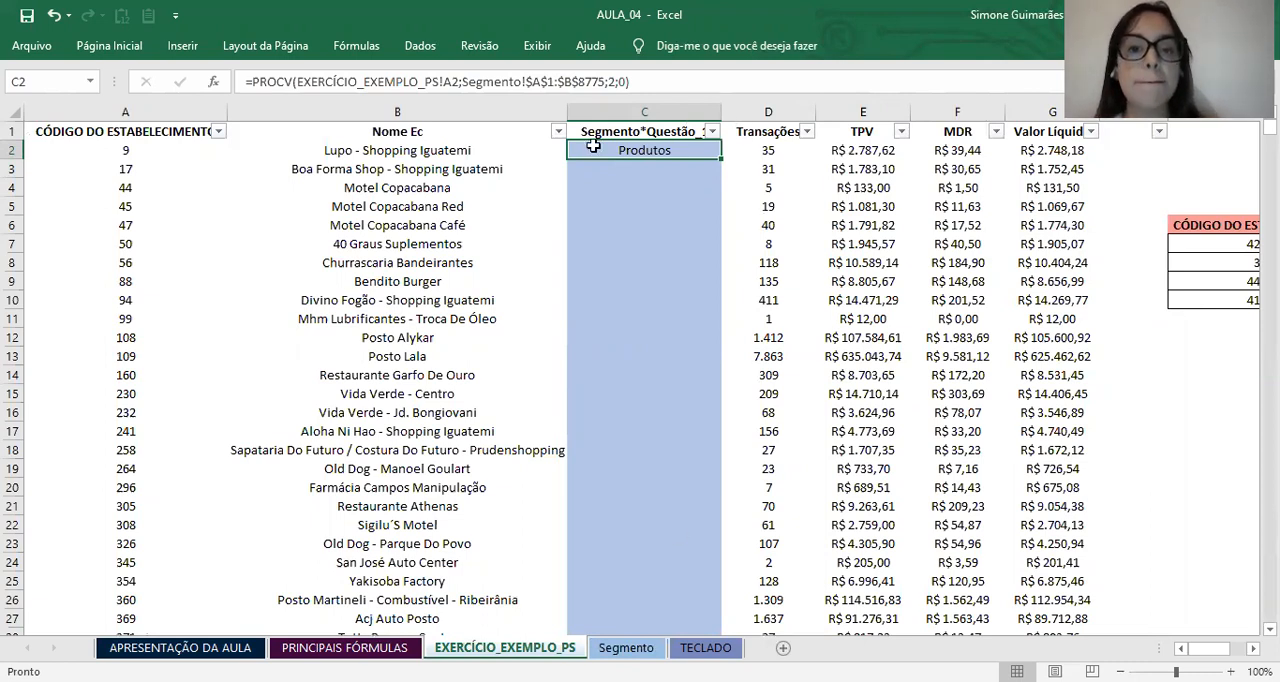
pyautogui.press('F2')
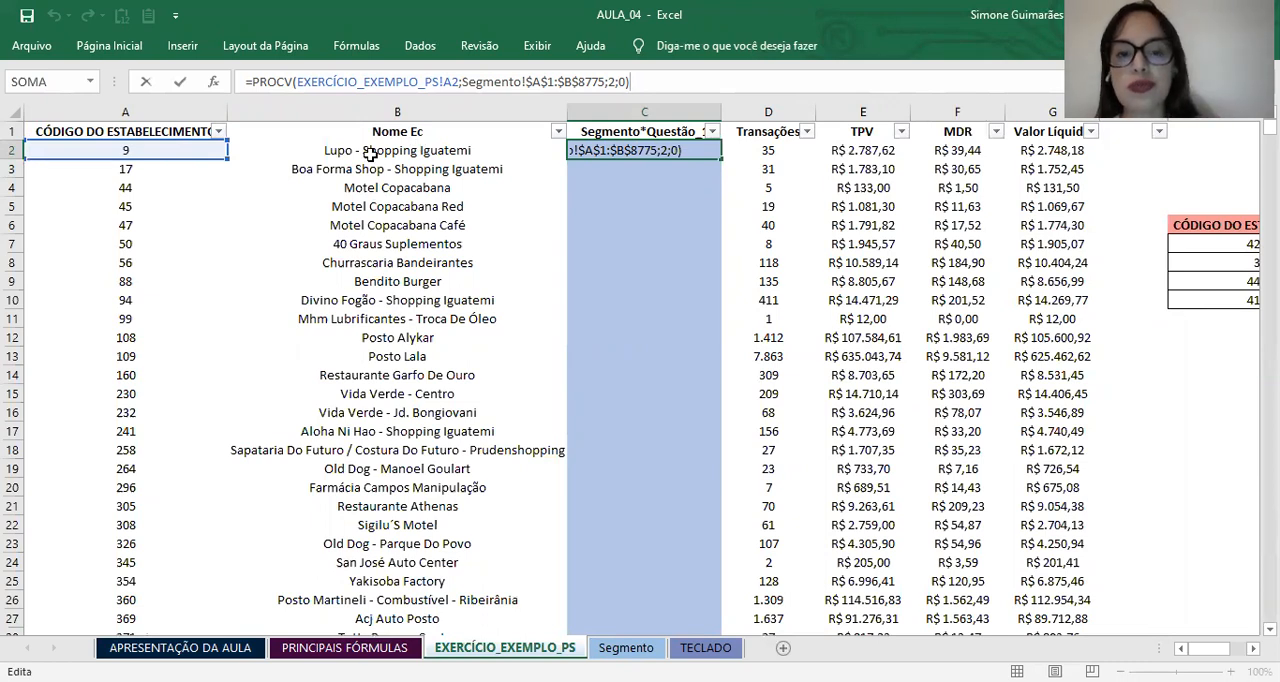
pyautogui.press('Return')
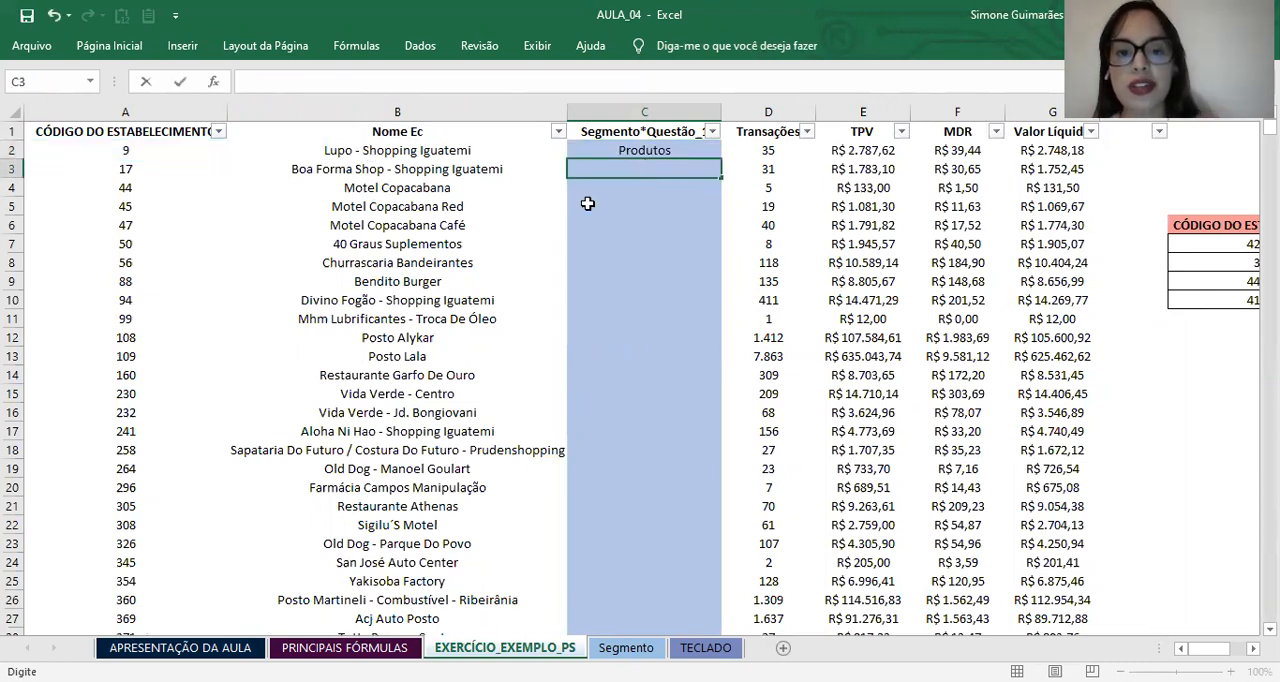
pyautogui.click(651, 151)
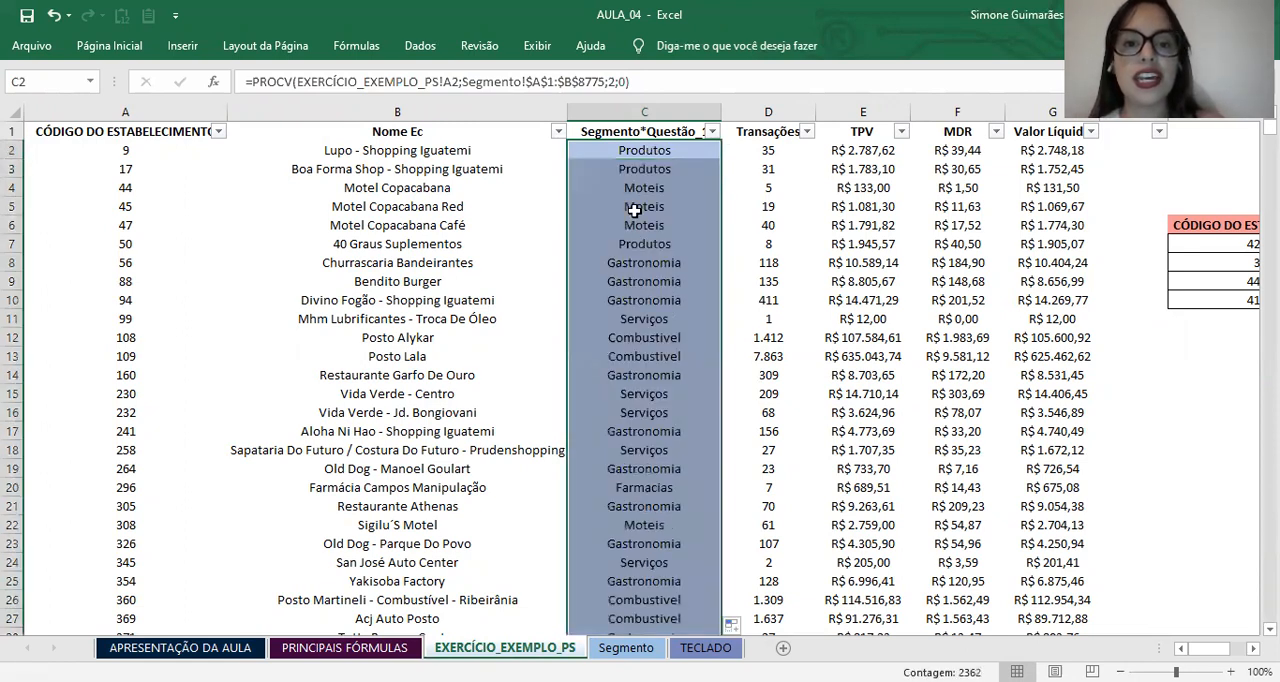
# Step: Examine the segments returned by the filled PROCV formulas in column C
pyautogui.click(634, 211)
pyautogui.click(644, 303)
pyautogui.click(636, 445)
pyautogui.click(632, 280)
pyautogui.click(630, 246)
pyautogui.click(620, 300)
pyautogui.click(620, 189)
pyautogui.click(621, 152)
pyautogui.click(621, 303)
pyautogui.click(622, 393)
pyautogui.click(608, 187)
pyautogui.click(608, 150)
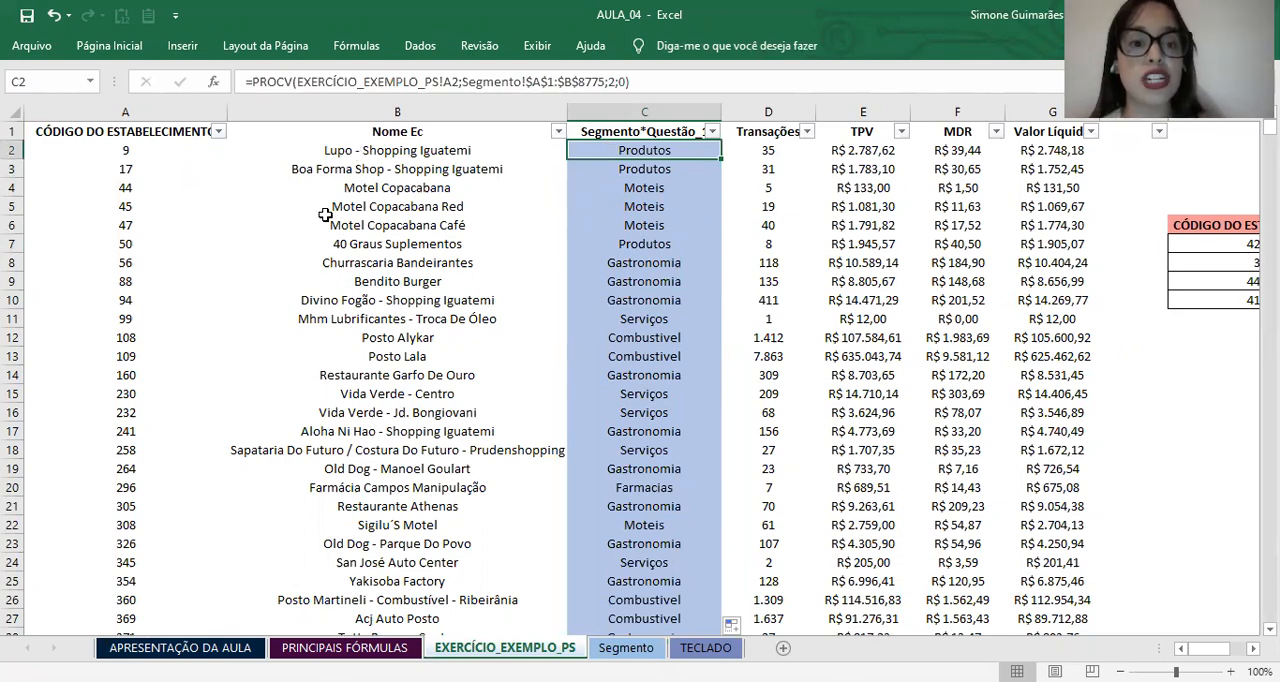
# Step: Compare establishment names in column B with their segments in column C, checking rows 10, 12, 19 and 20
pyautogui.scroll(-1, 385, 281)
pyautogui.scroll(-1, 385, 281)
pyautogui.click(380, 190)
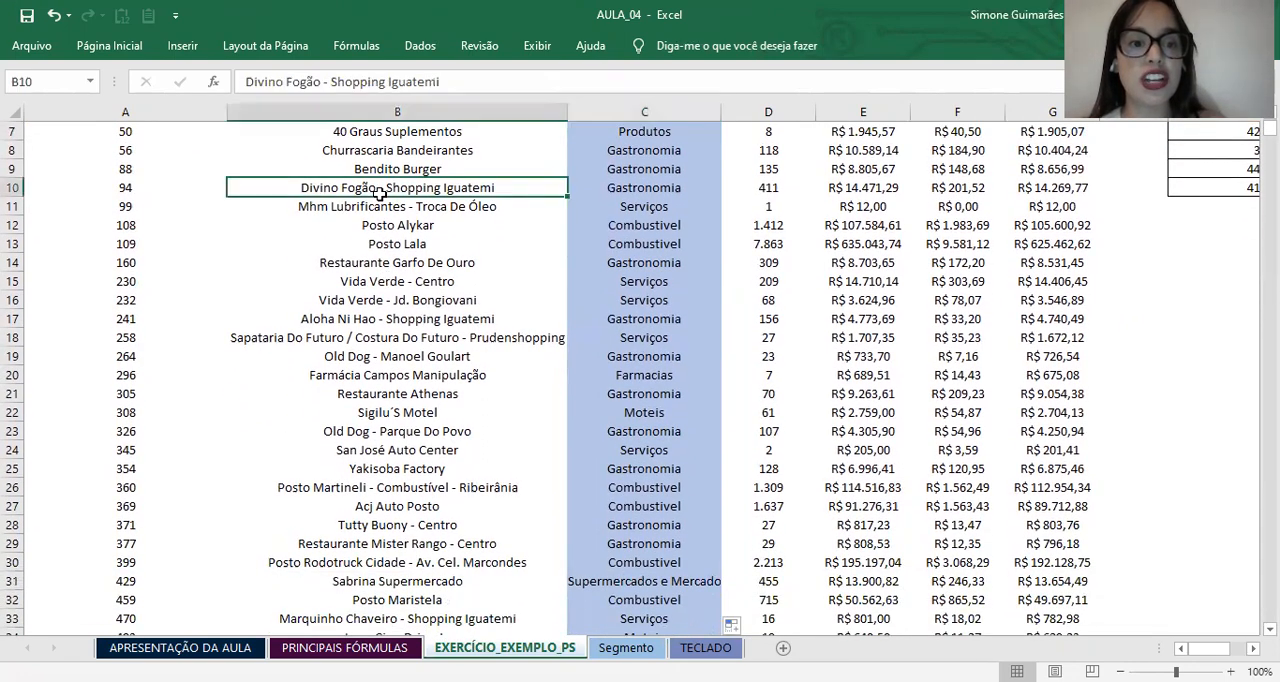
pyautogui.click(640, 184)
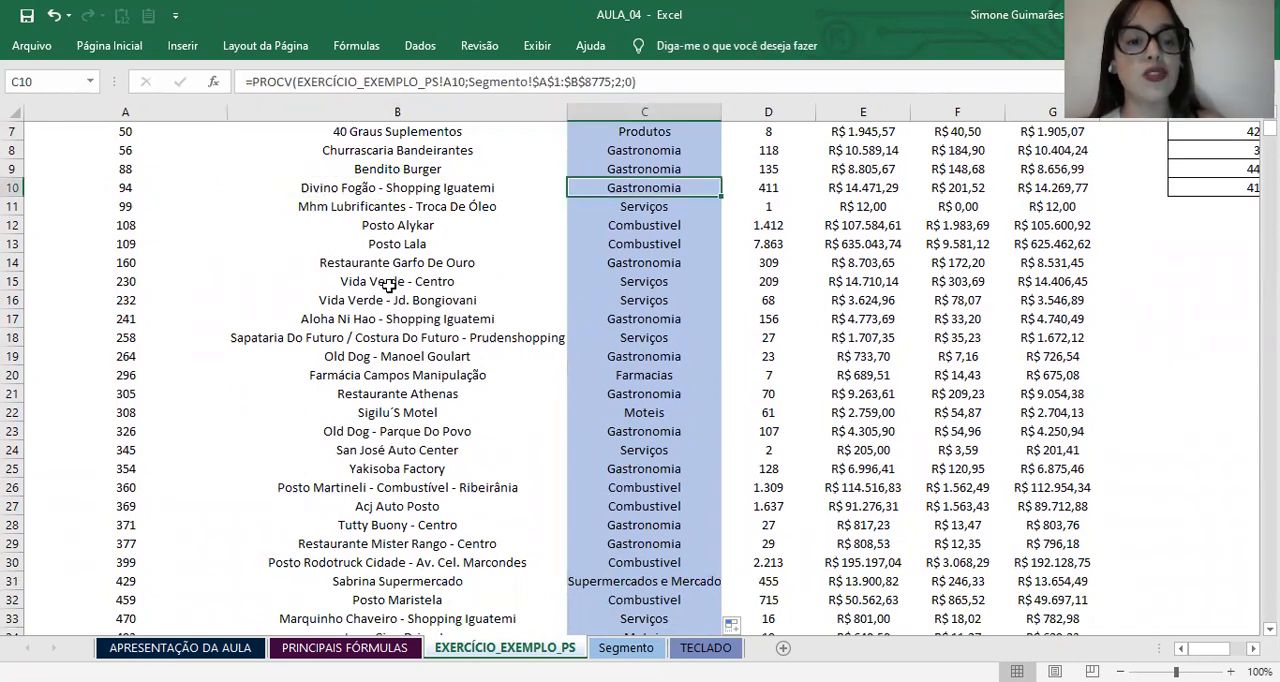
pyautogui.click(332, 230)
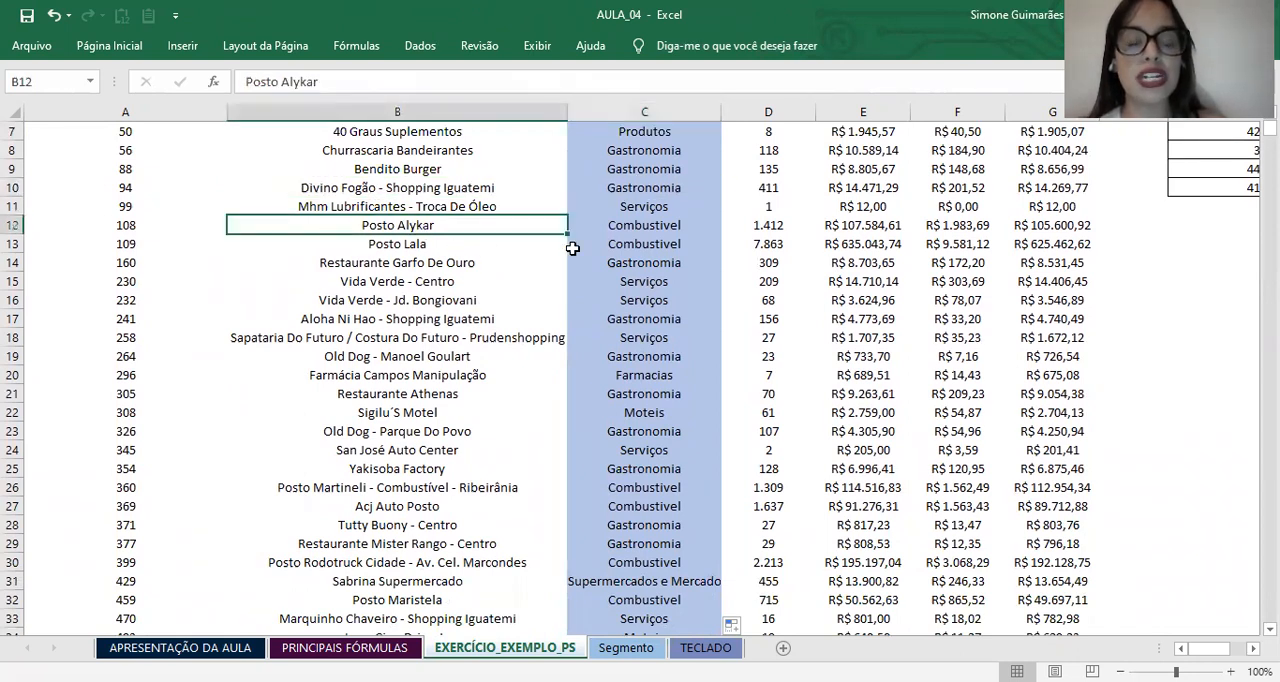
pyautogui.click(636, 224)
pyautogui.scroll(-1, 600, 280)
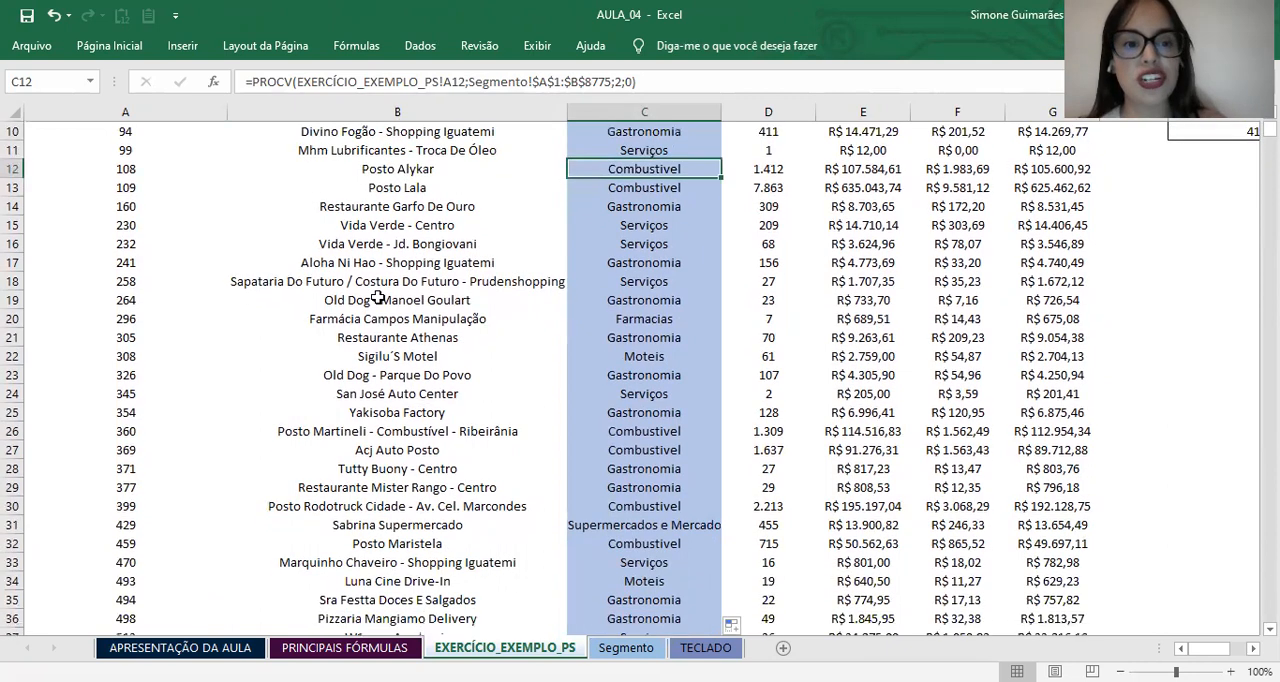
pyautogui.click(378, 300)
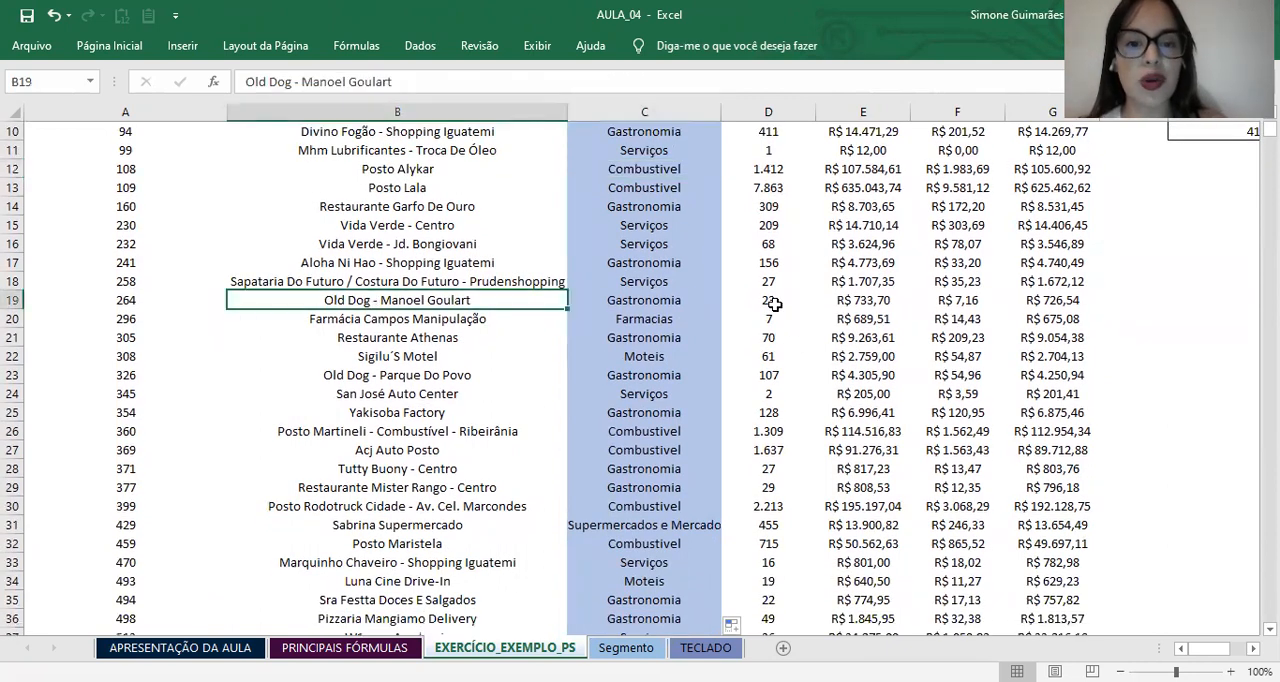
pyautogui.click(644, 300)
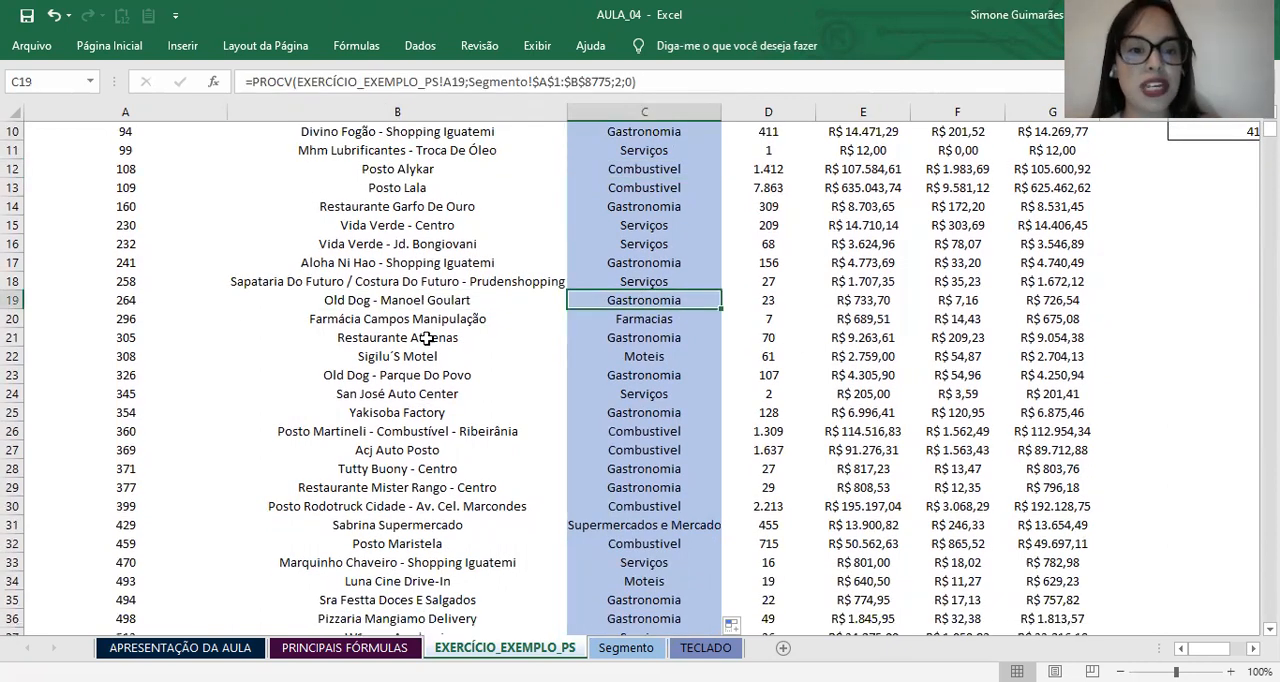
pyautogui.click(410, 318)
pyautogui.click(642, 322)
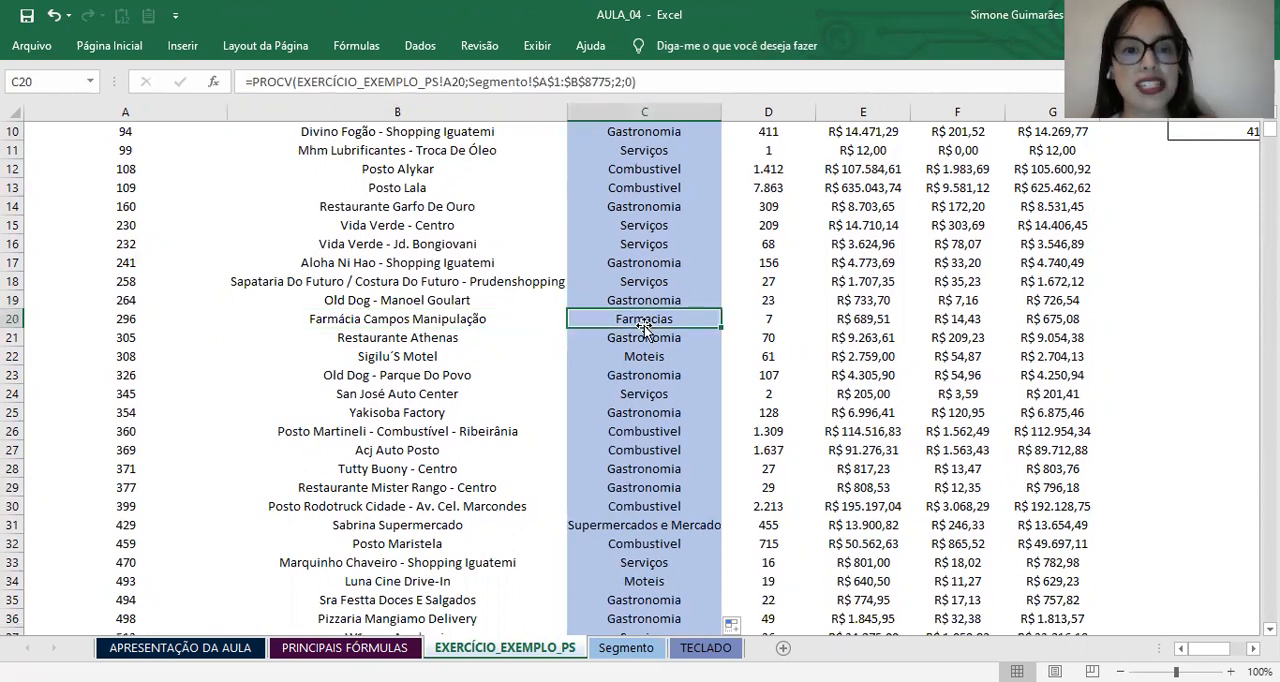
pyautogui.scroll(3, 650, 430)
pyautogui.click(648, 225)
pyautogui.click(645, 153)
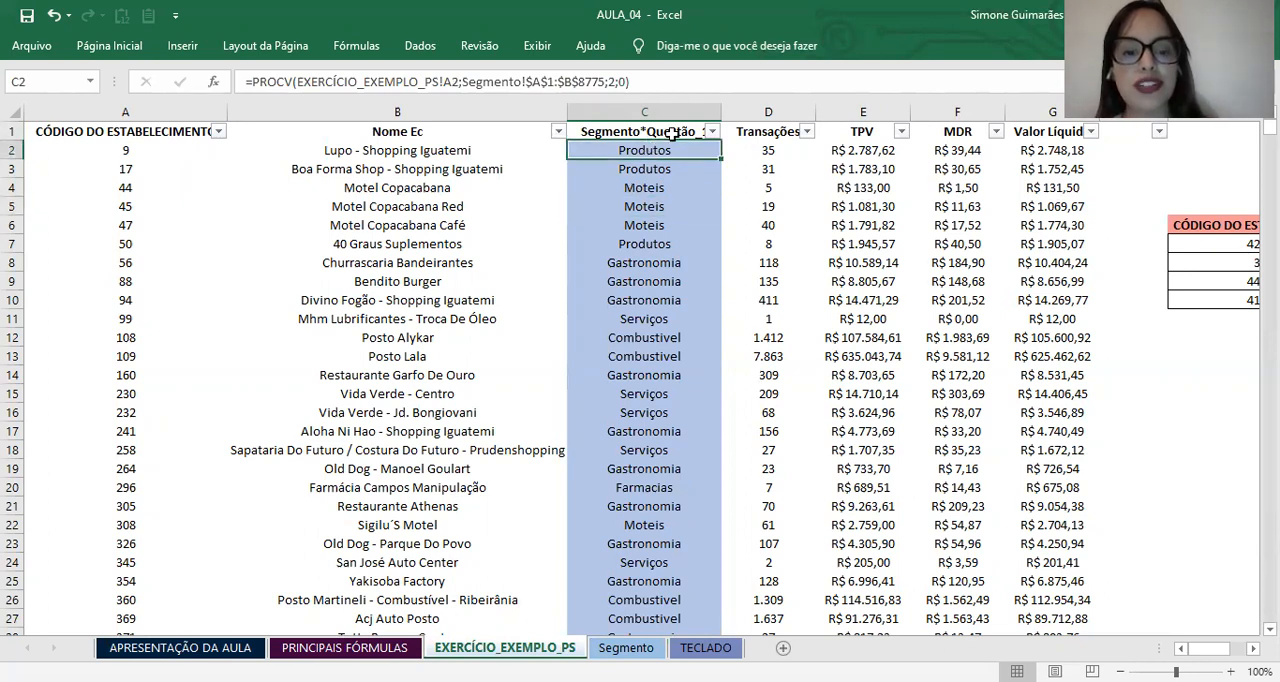
# Step: Reread the exercise instruction in D1 of the Segmento sheet and relate it to the Segmento*Questão_1 column in EXERCÍCIO_EXEMPLO_PS
pyautogui.click(626, 648)
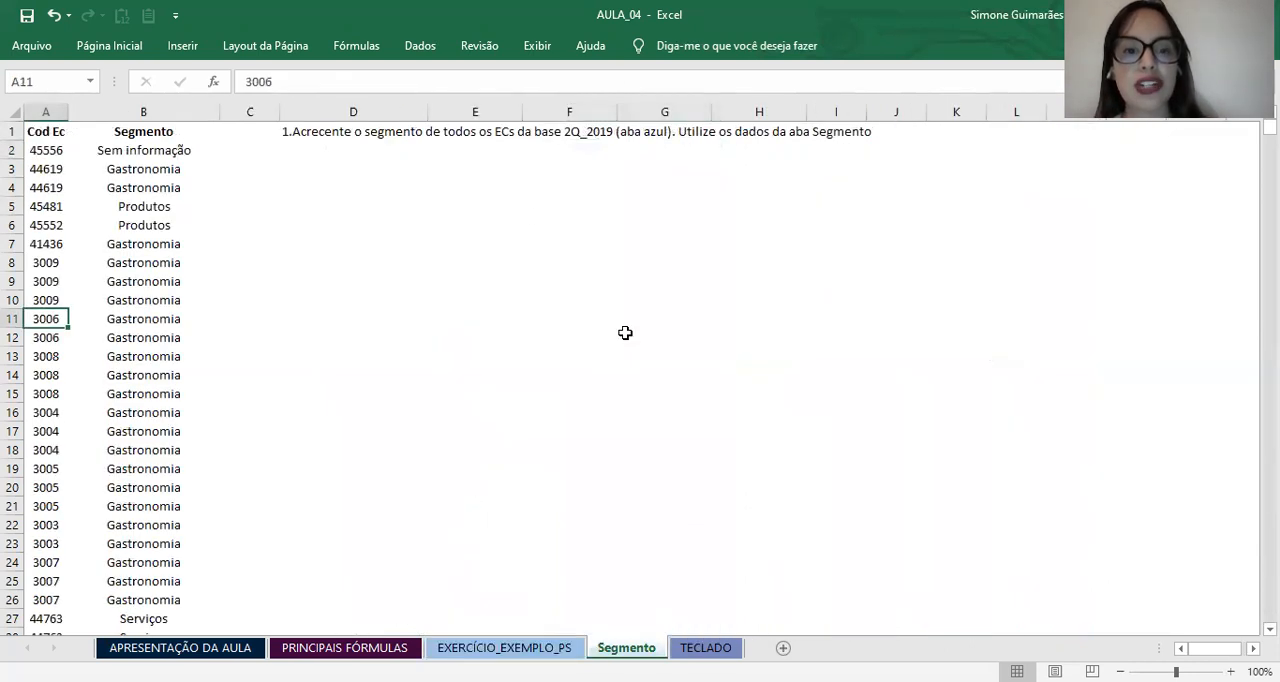
pyautogui.click(306, 132)
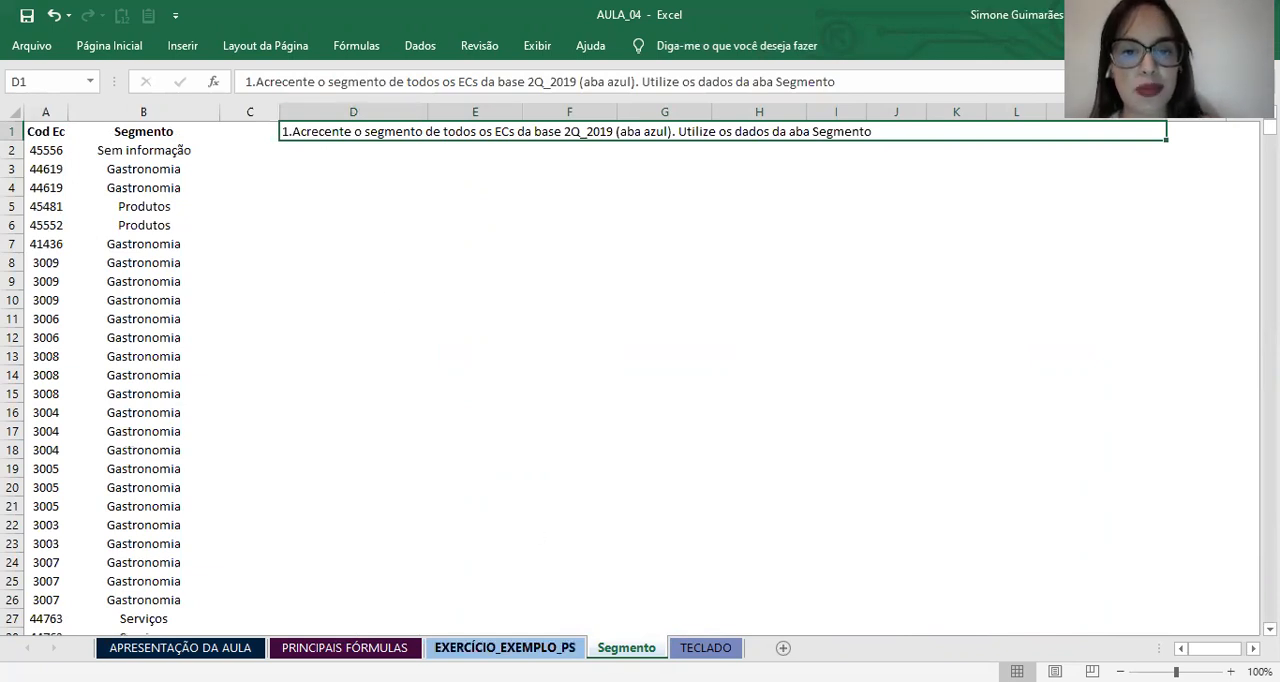
pyautogui.click(505, 647)
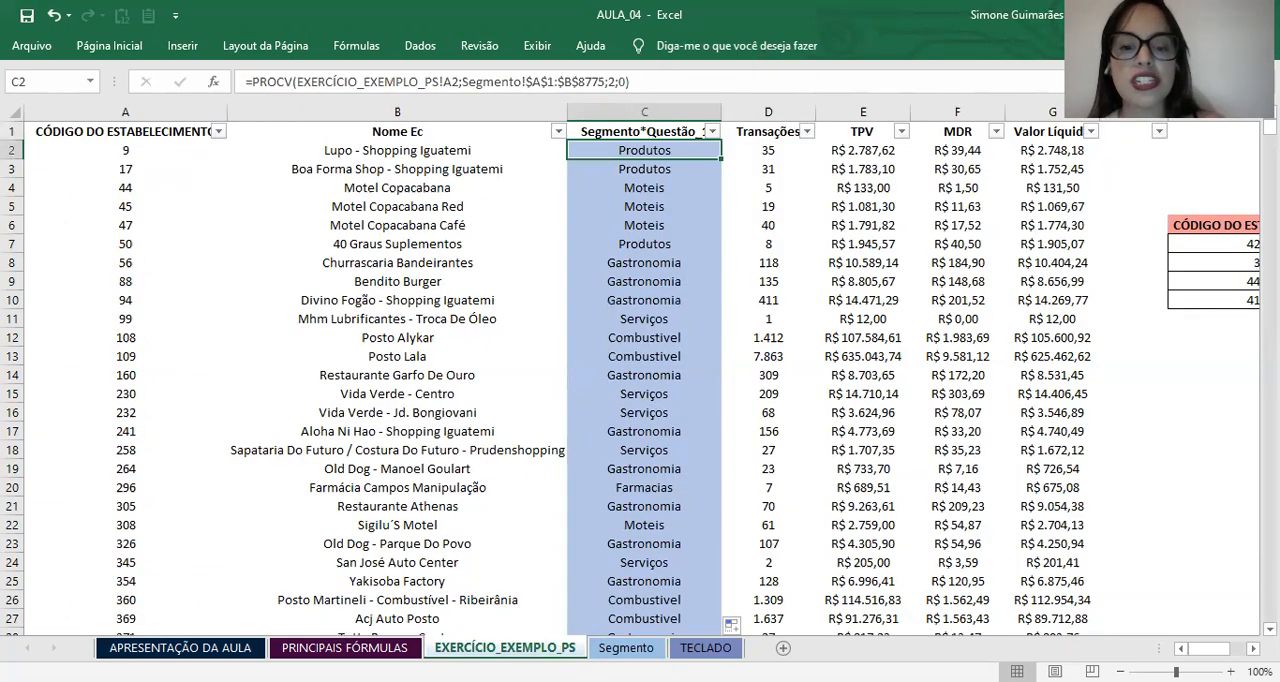
pyautogui.click(627, 647)
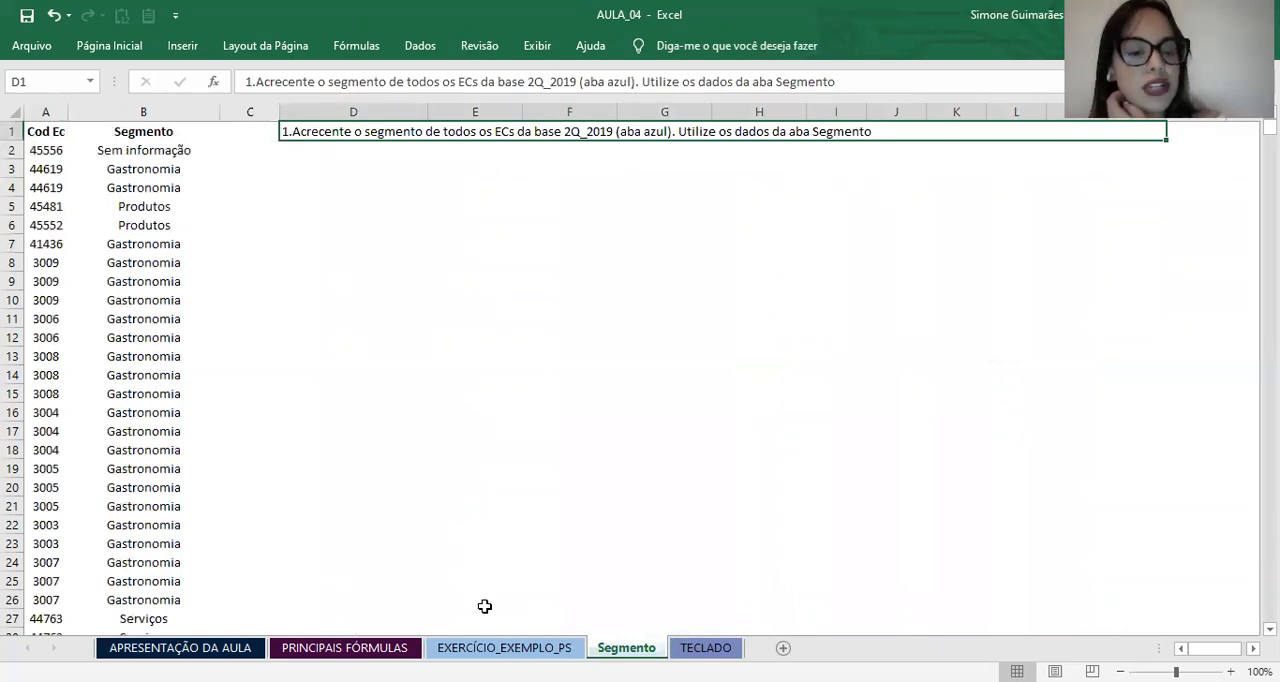
pyautogui.click(477, 649)
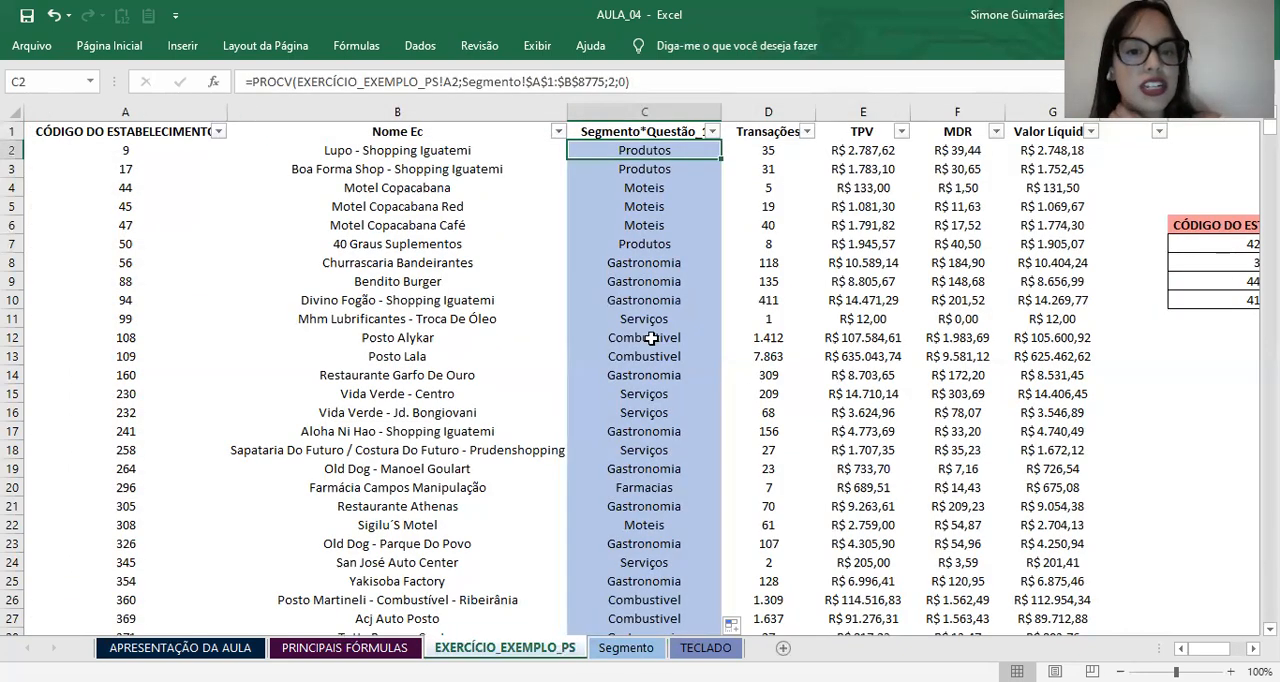
pyautogui.click(646, 125)
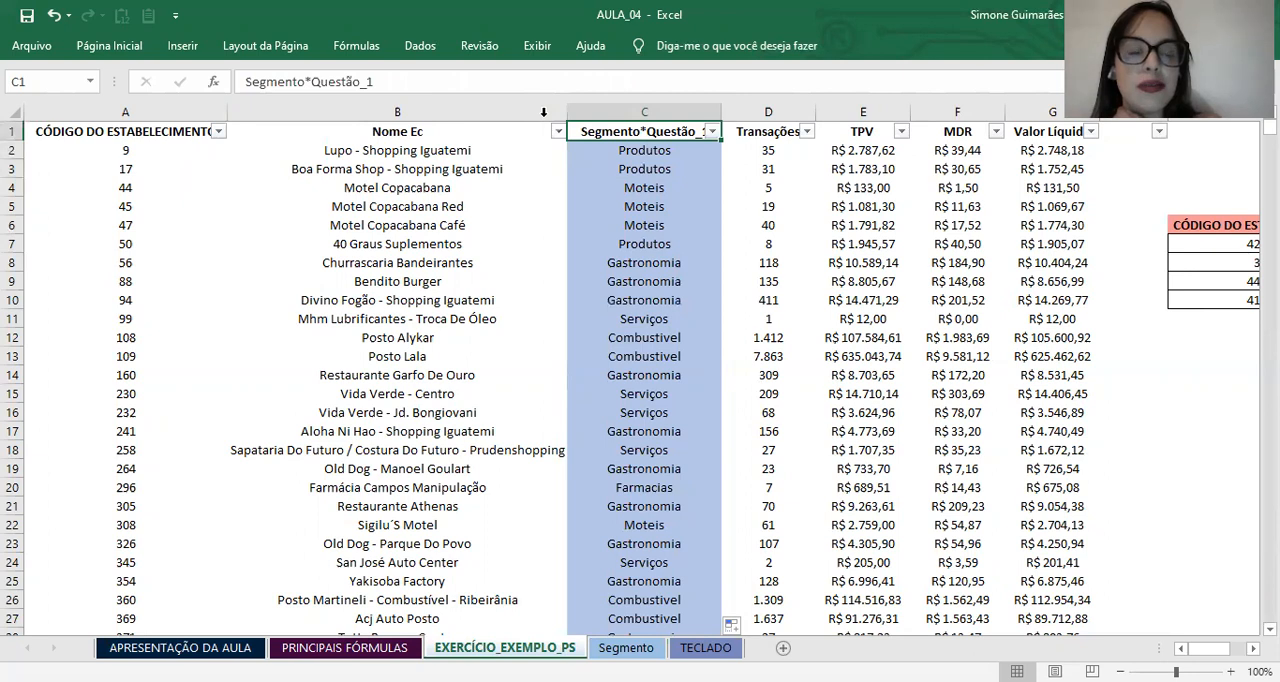
pyautogui.hotkey('alt', 'Tab')
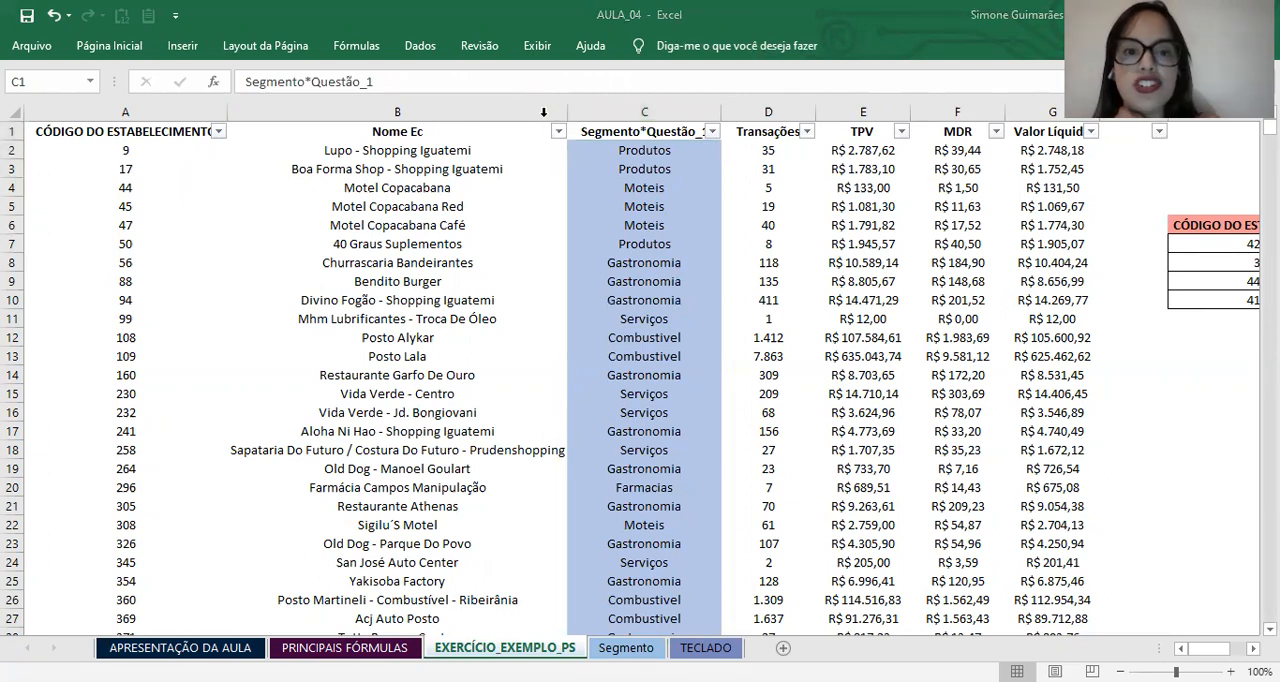
# Step: Review the Transações, TPV, MDR and Valor Líquido columns of EXERCÍCIO_EXEMPLO_PS one by one
pyautogui.click(776, 341)
pyautogui.click(776, 169)
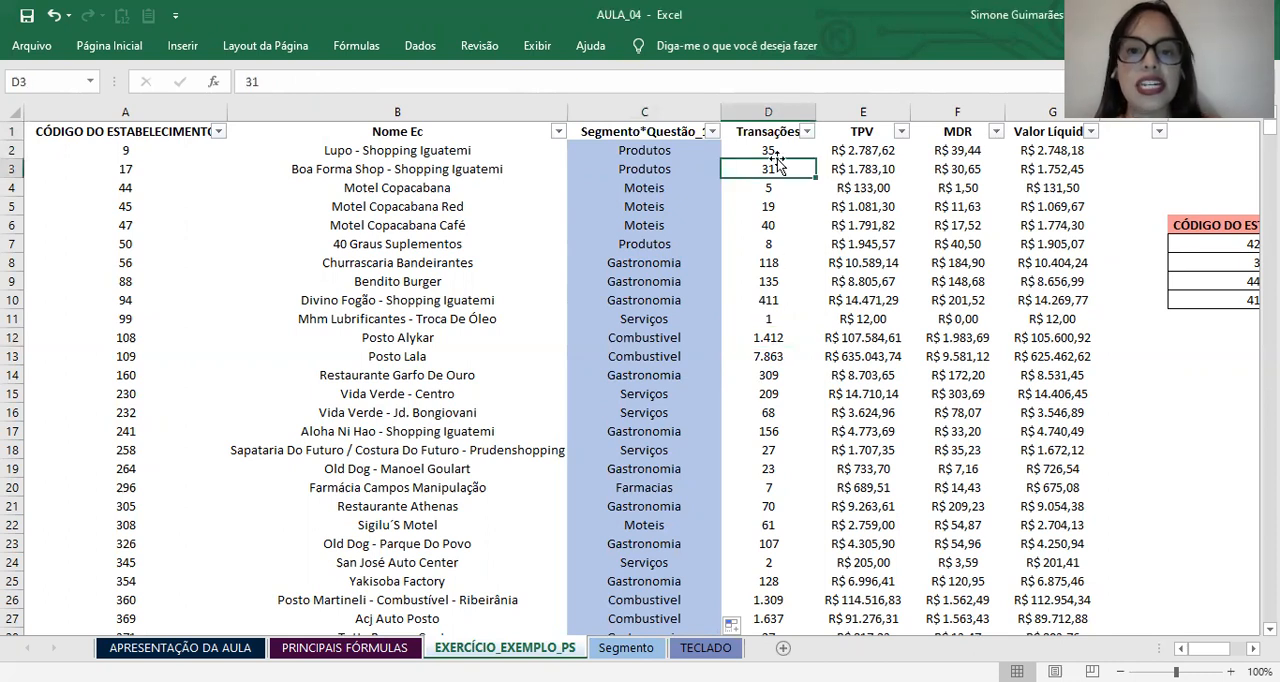
pyautogui.click(768, 114)
pyautogui.click(880, 110)
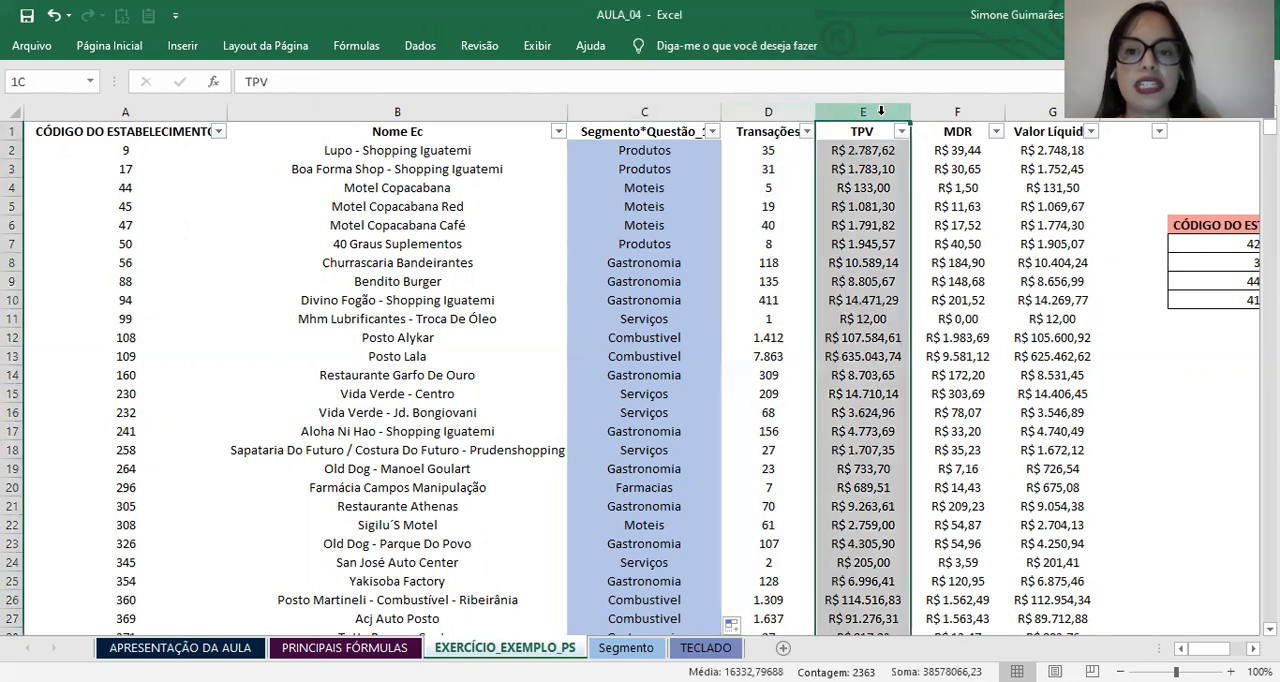
pyautogui.click(975, 105)
pyautogui.click(1034, 113)
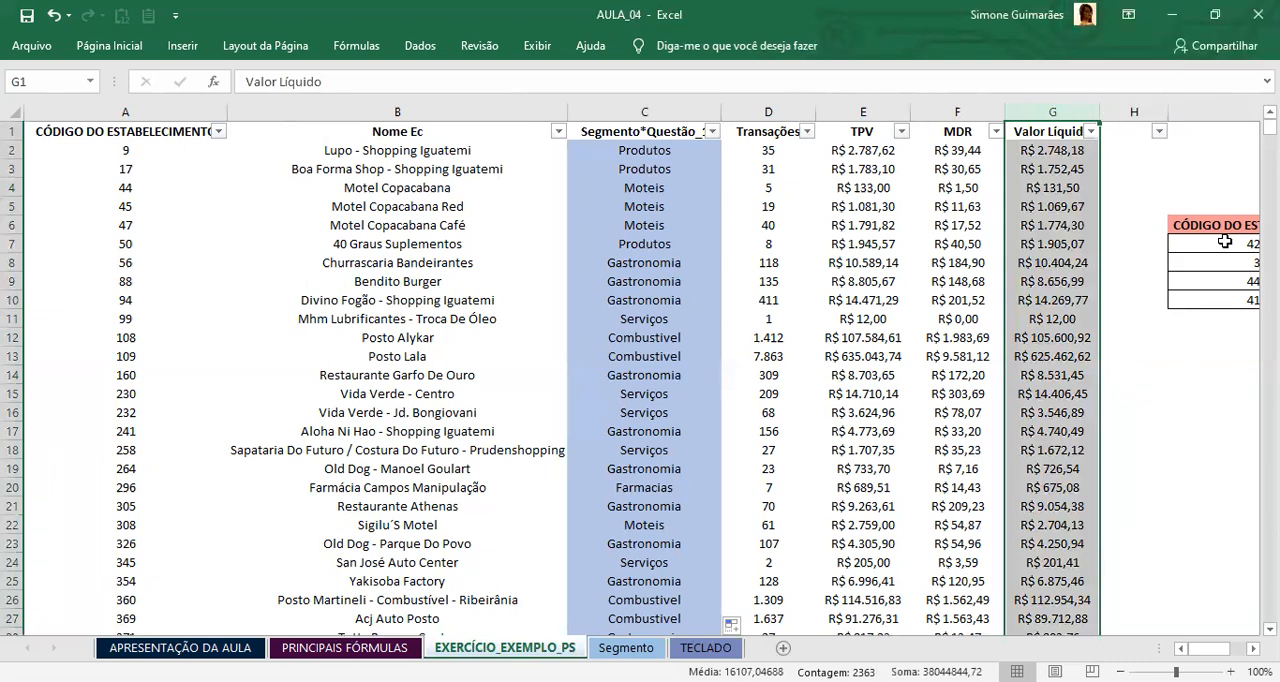
# Step: Examine the PROCV practice table in I6:O10 and relate its headers to the base data columns beside it
pyautogui.hscroll(4, 640, 370)
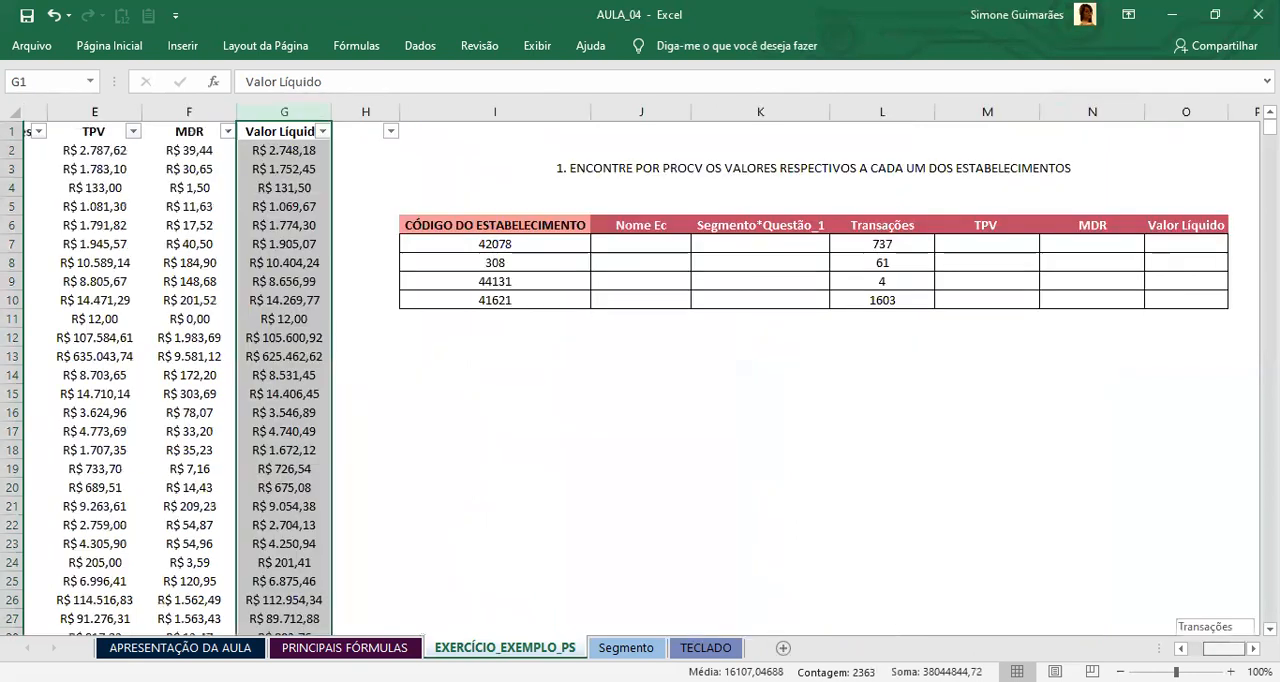
pyautogui.click(571, 280)
pyautogui.click(597, 231)
pyautogui.click(601, 260)
pyautogui.click(523, 261)
pyautogui.click(456, 225)
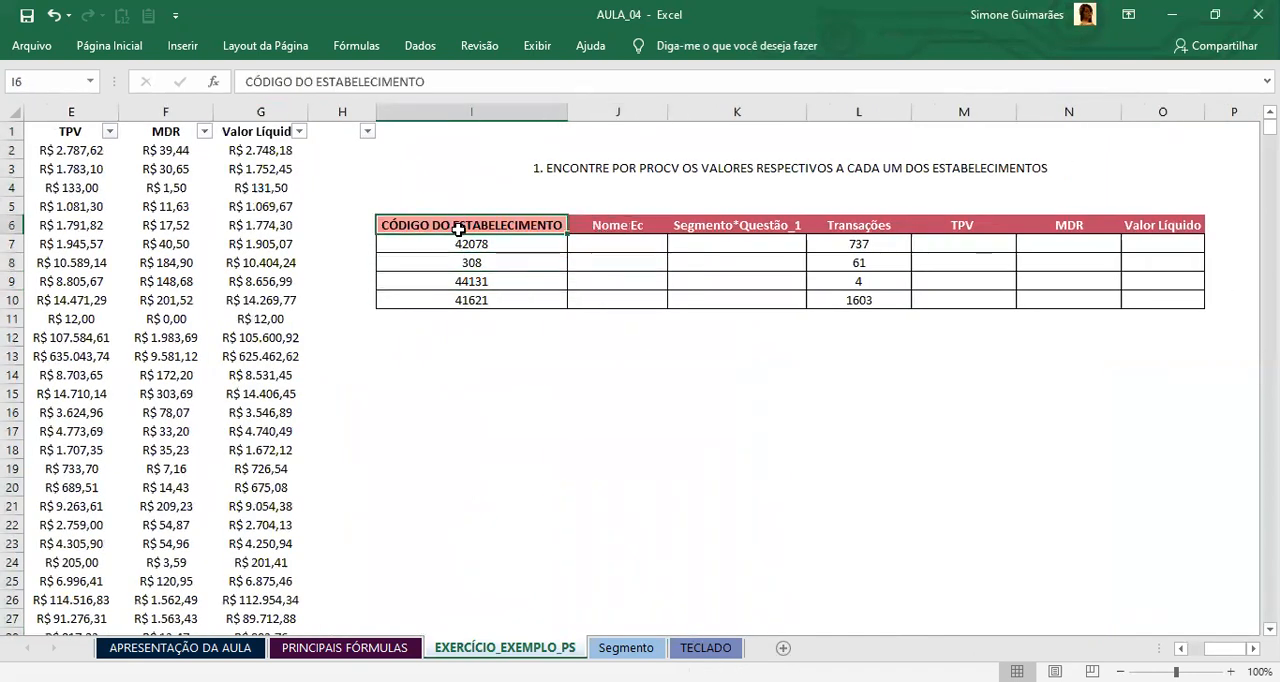
pyautogui.click(263, 150)
pyautogui.click(266, 260)
pyautogui.click(281, 430)
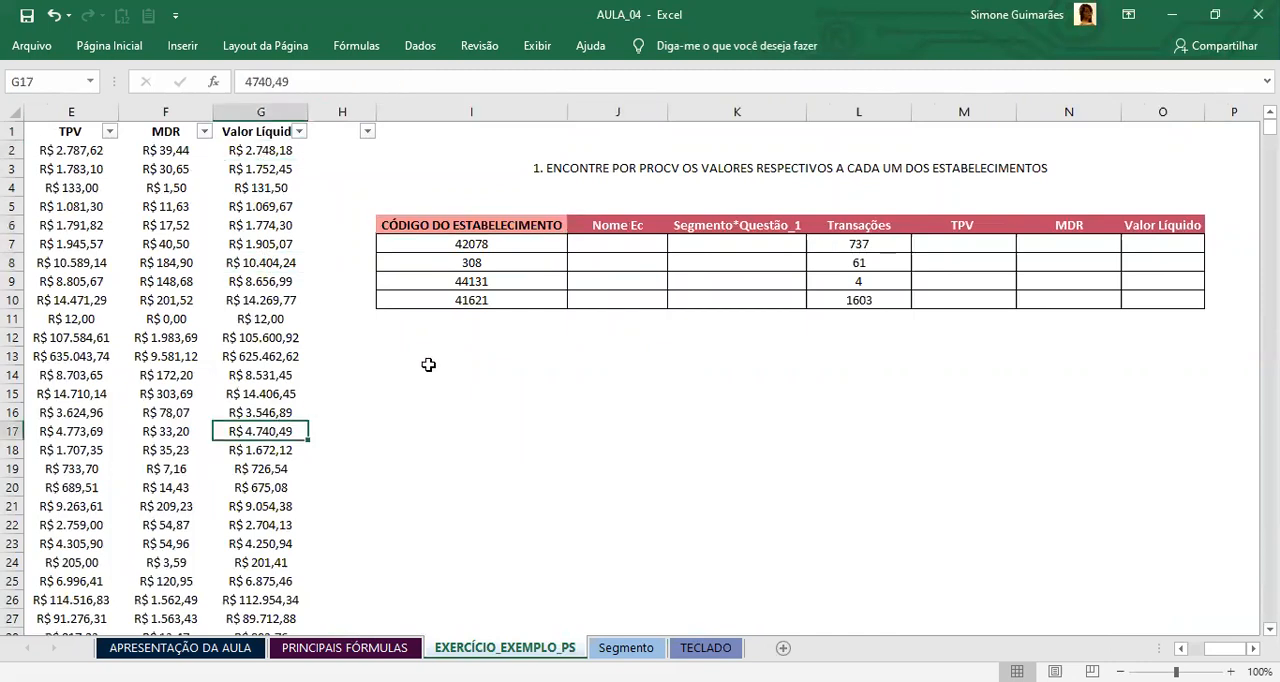
# Step: Review the four establishment codes in I7:I10 and select the first empty Nome Ec cell, J7
pyautogui.click(516, 242)
pyautogui.click(498, 297)
pyautogui.click(485, 226)
pyautogui.click(485, 261)
pyautogui.click(548, 298)
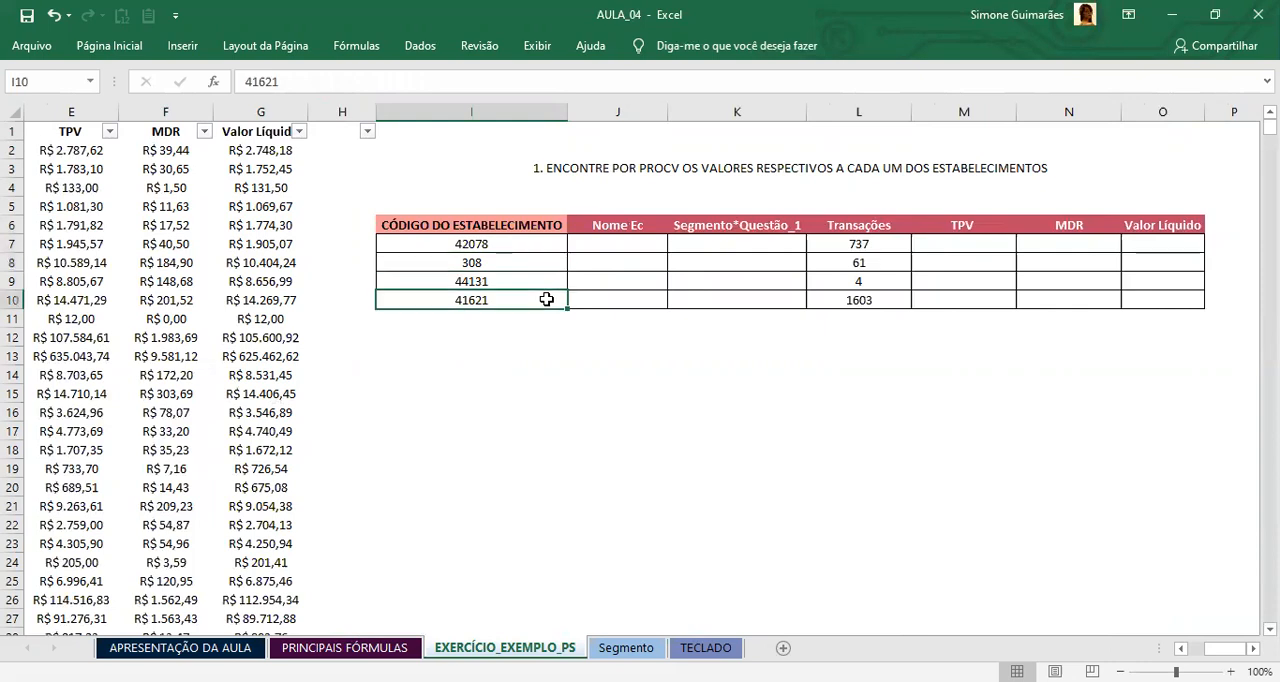
pyautogui.moveTo(528, 243); pyautogui.dragTo(531, 297)
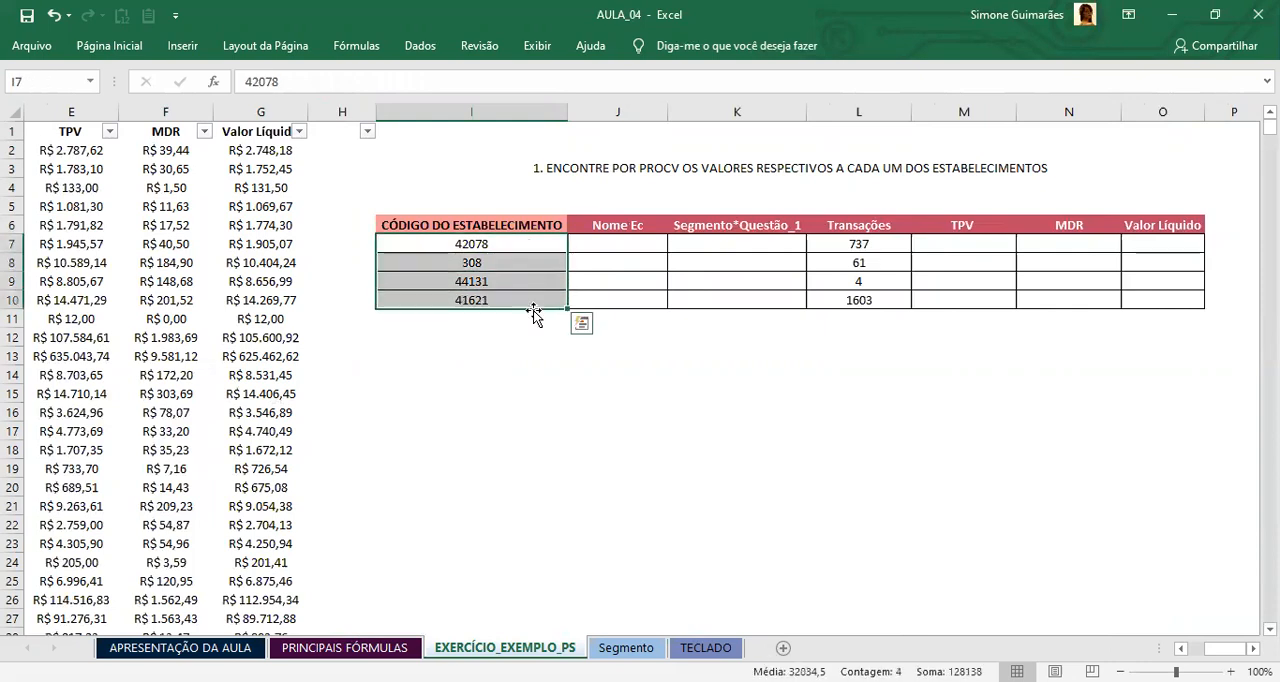
pyautogui.click(582, 252)
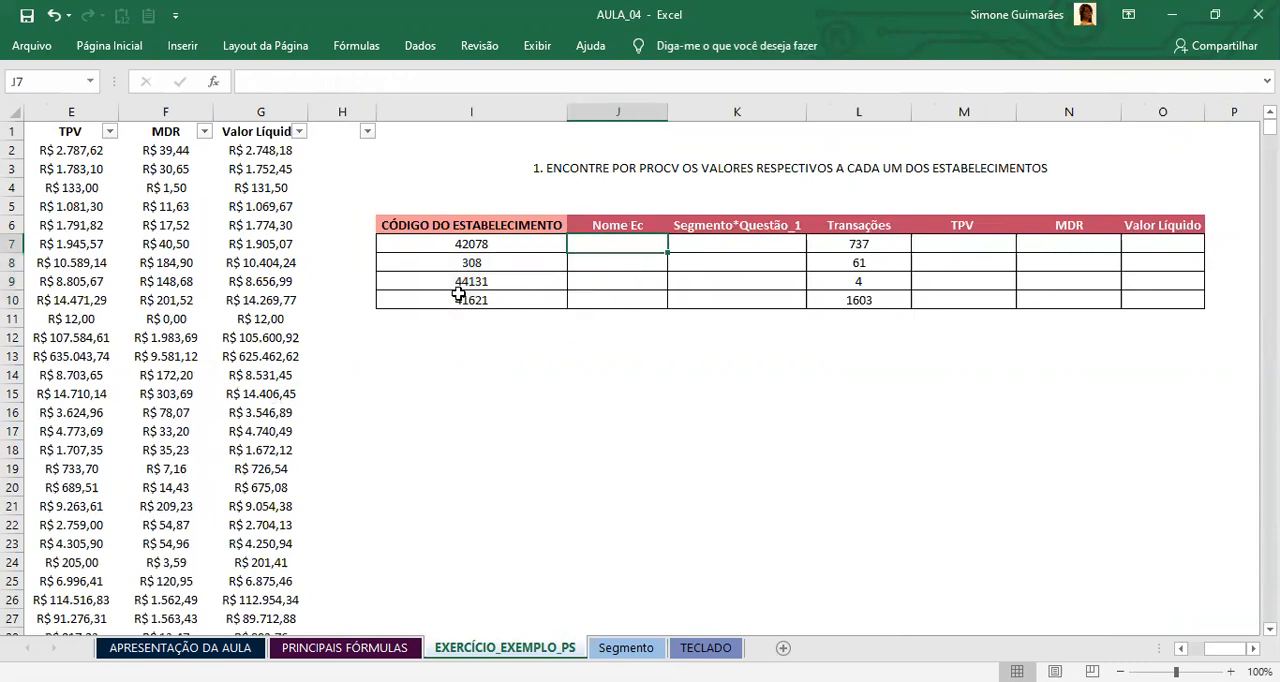
# Step: Clear the existing Transações results from L7:L11 beside the practice table's establishment codes
pyautogui.moveTo(857, 243); pyautogui.dragTo(865, 314)
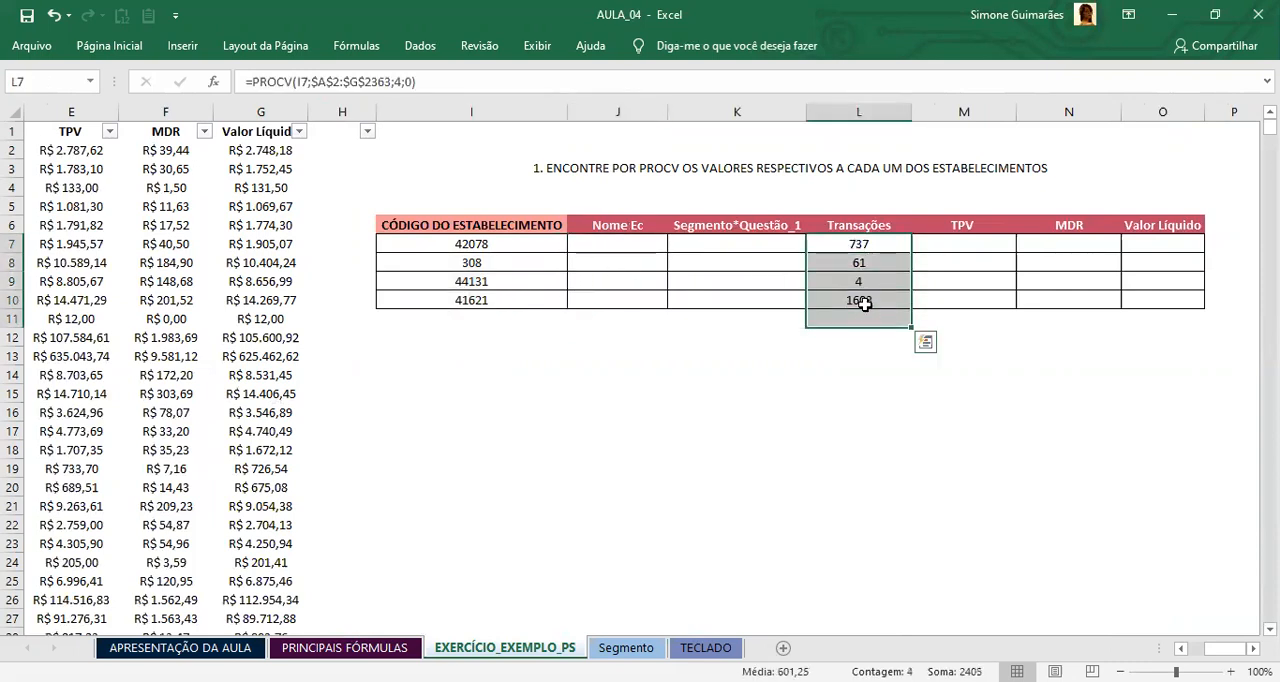
pyautogui.press('Delete')
pyautogui.click(588, 251)
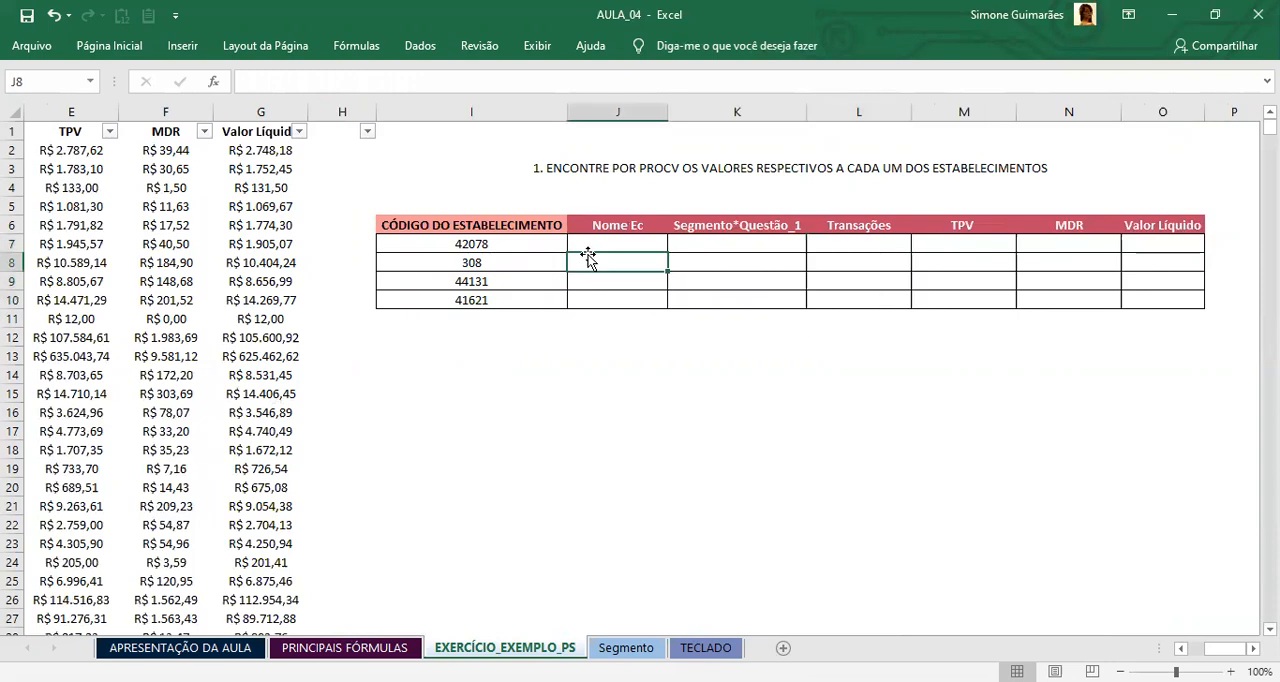
# Step: Review the empty result cells in row 7 of the practice table and compare their headers with the base data columns
pyautogui.click(718, 243)
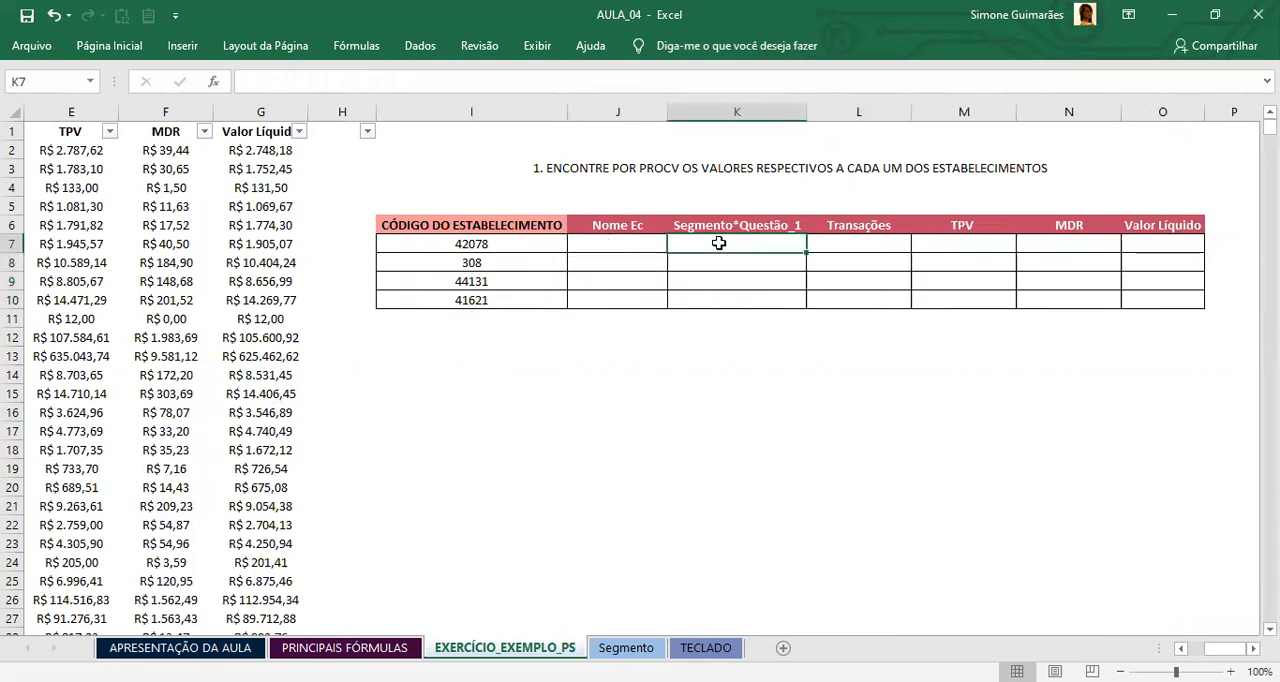
pyautogui.click(865, 246)
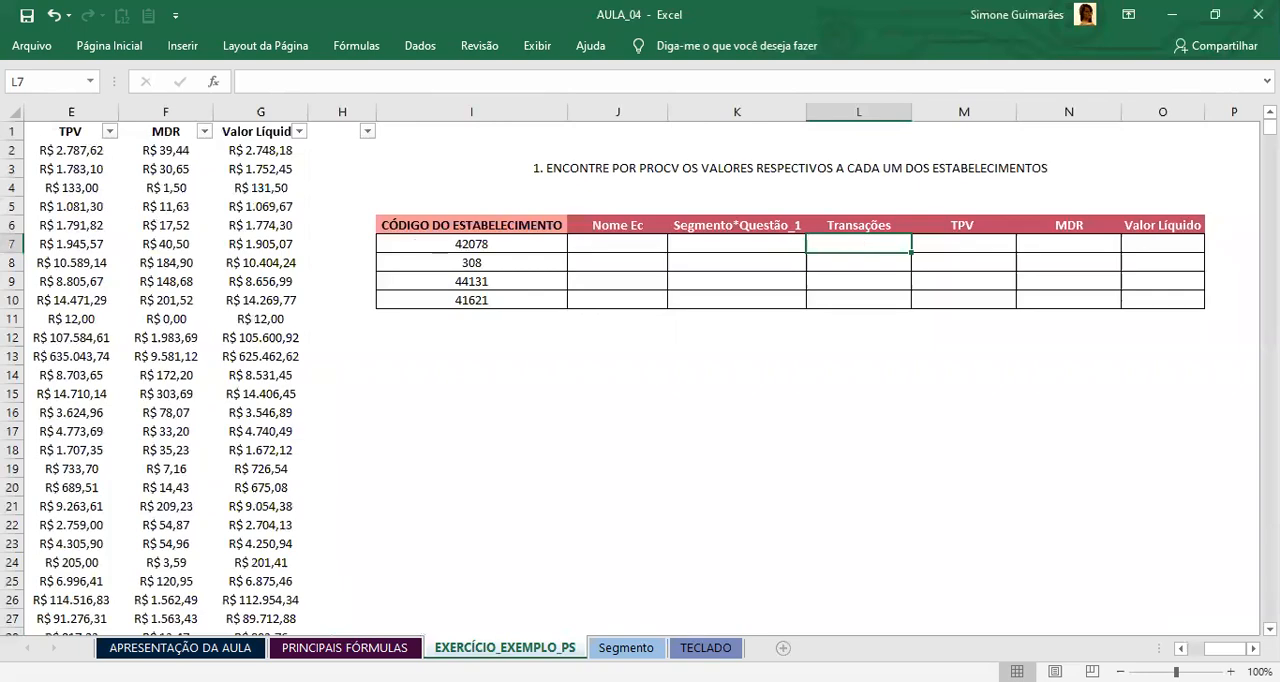
pyautogui.hscroll(-5, 640, 380)
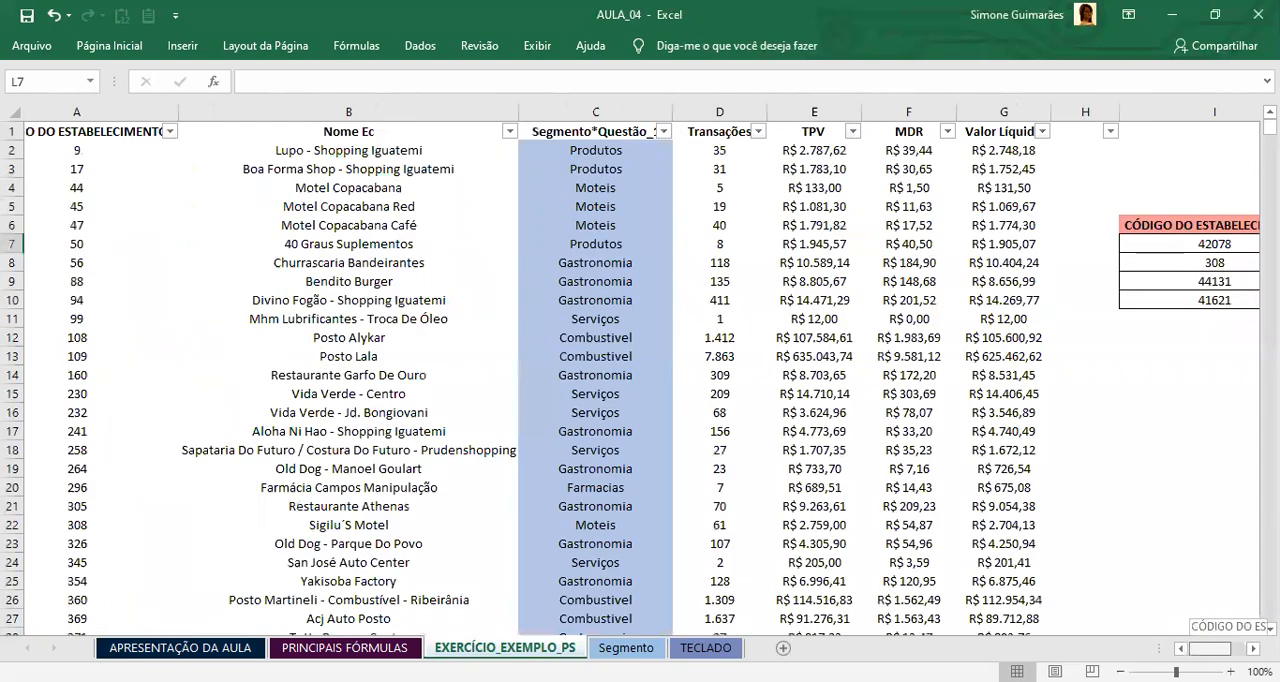
pyautogui.hscroll(5, 640, 380)
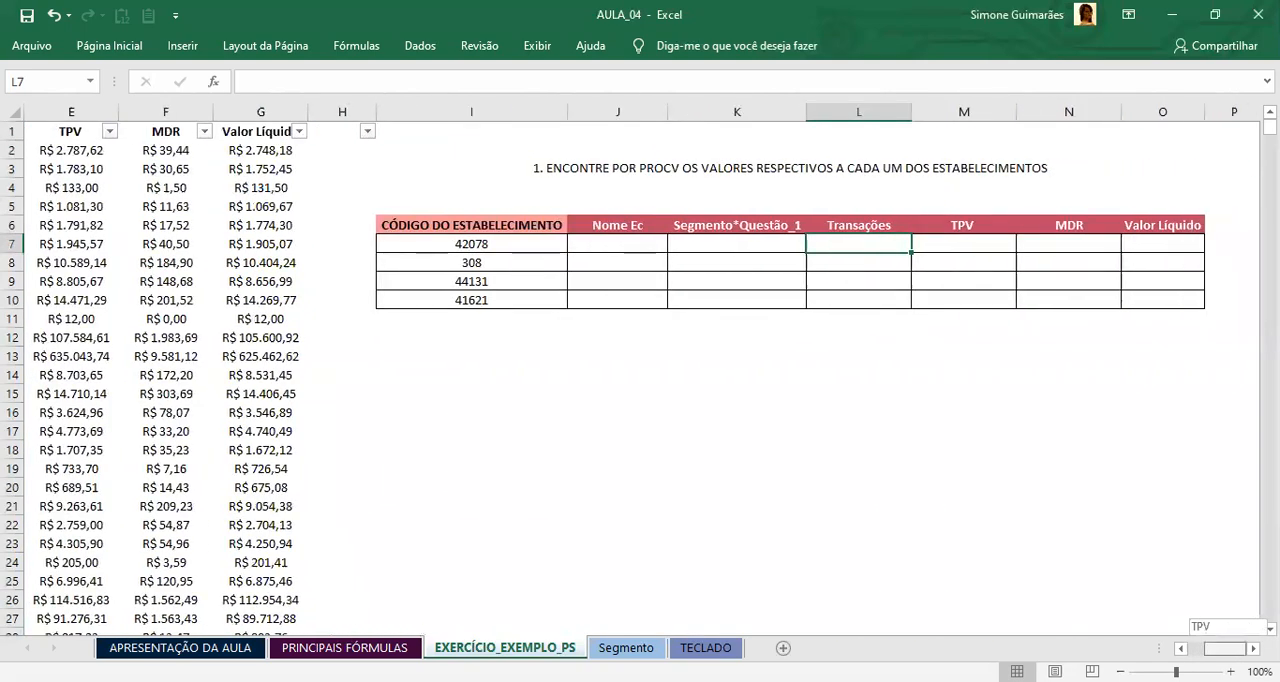
pyautogui.click(1163, 242)
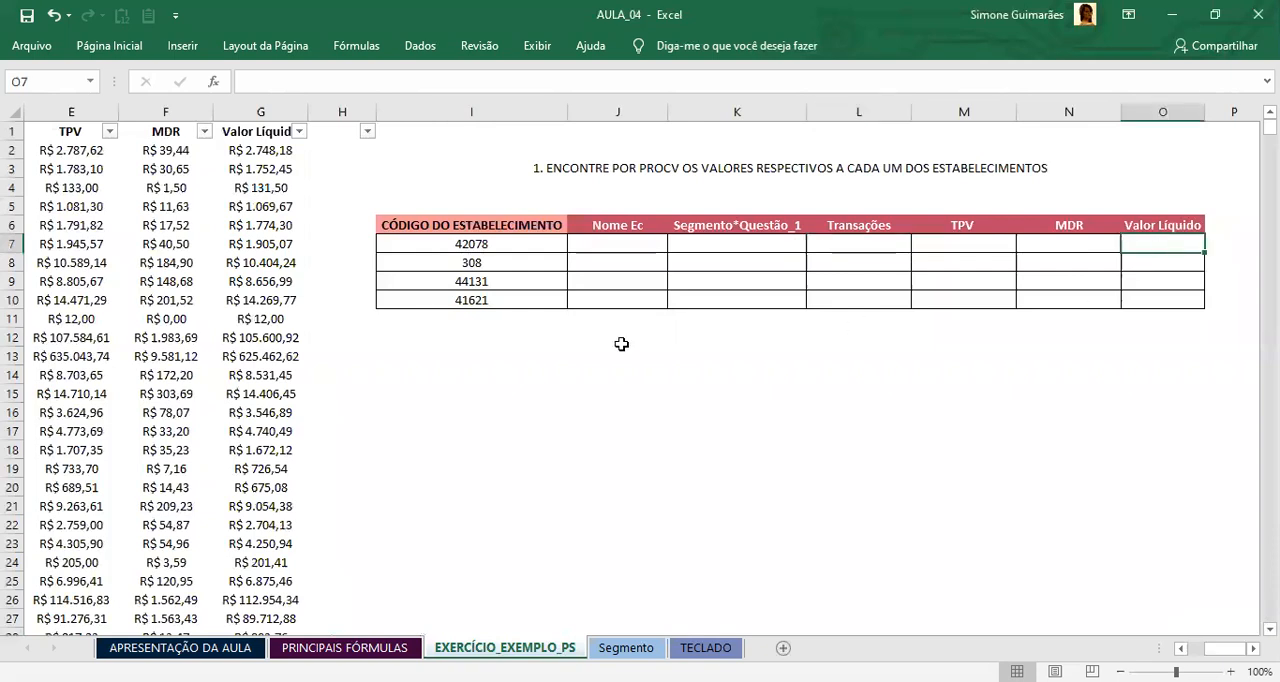
pyautogui.click(609, 242)
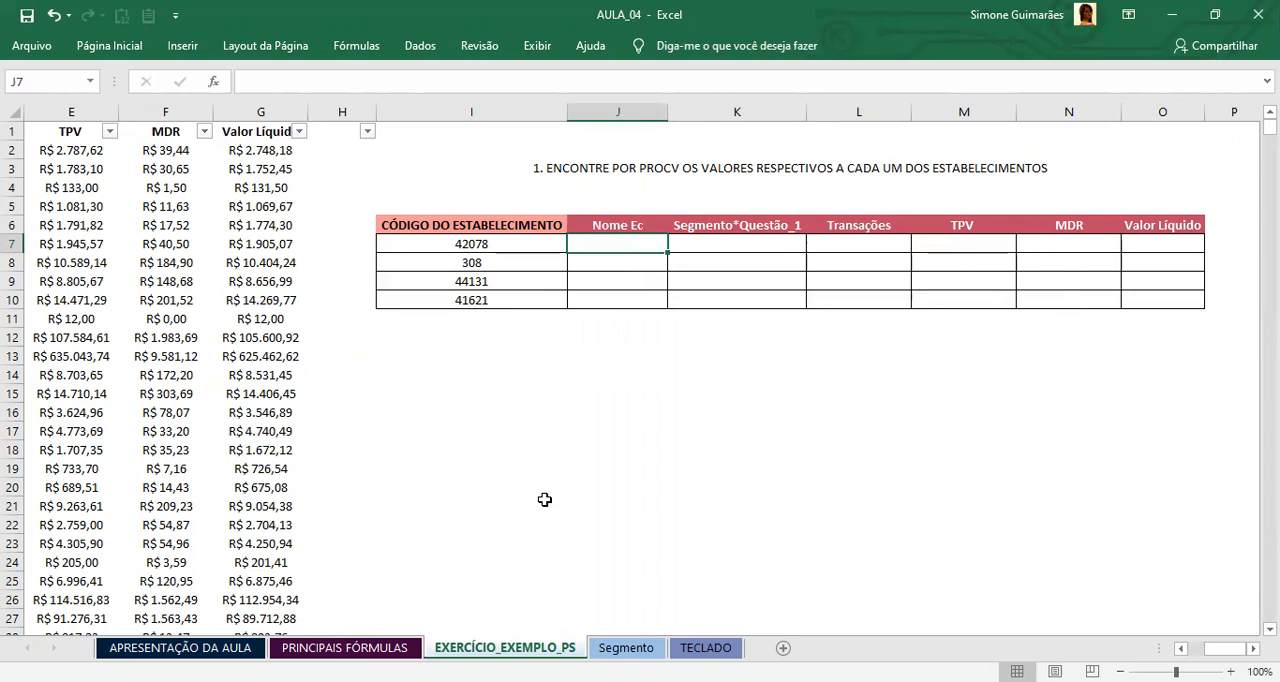
# Step: Look through the base data columns from the establishment code onward and return to the Nome Ec cell J7
pyautogui.click(207, 242)
pyautogui.hotkey('ctrl', 'Left')
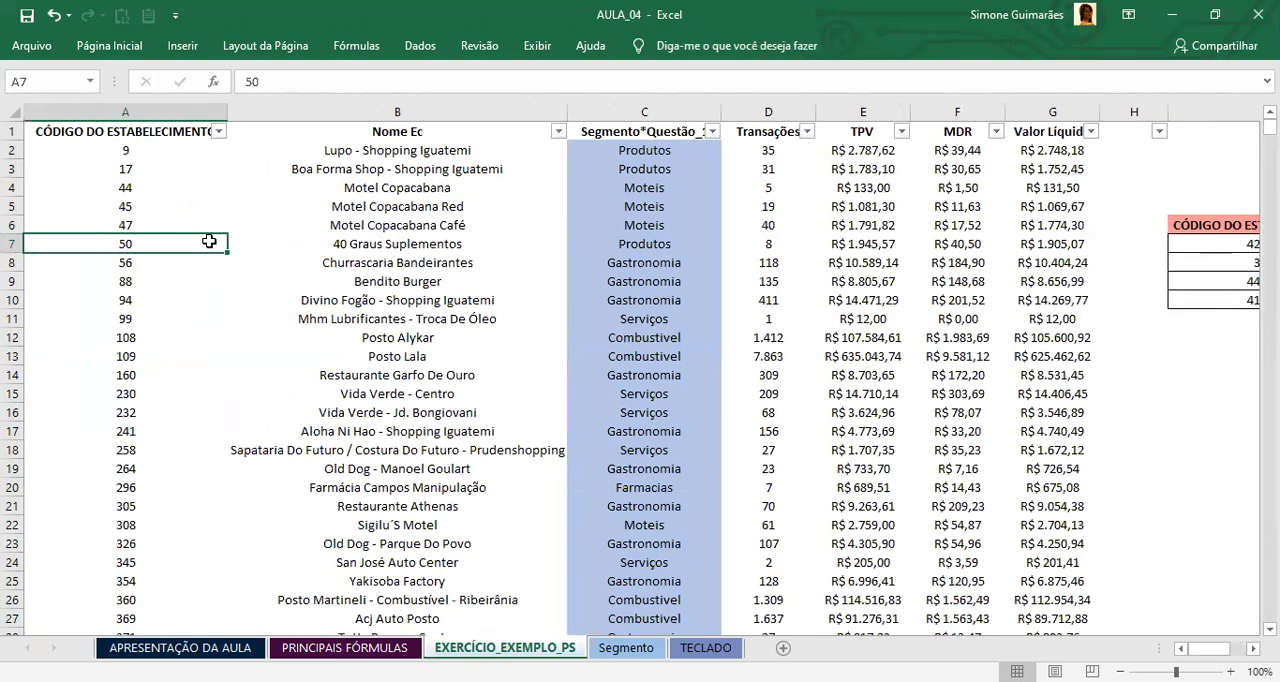
pyautogui.press('pagedown')
pyautogui.press('pageup')
pyautogui.press('Down')
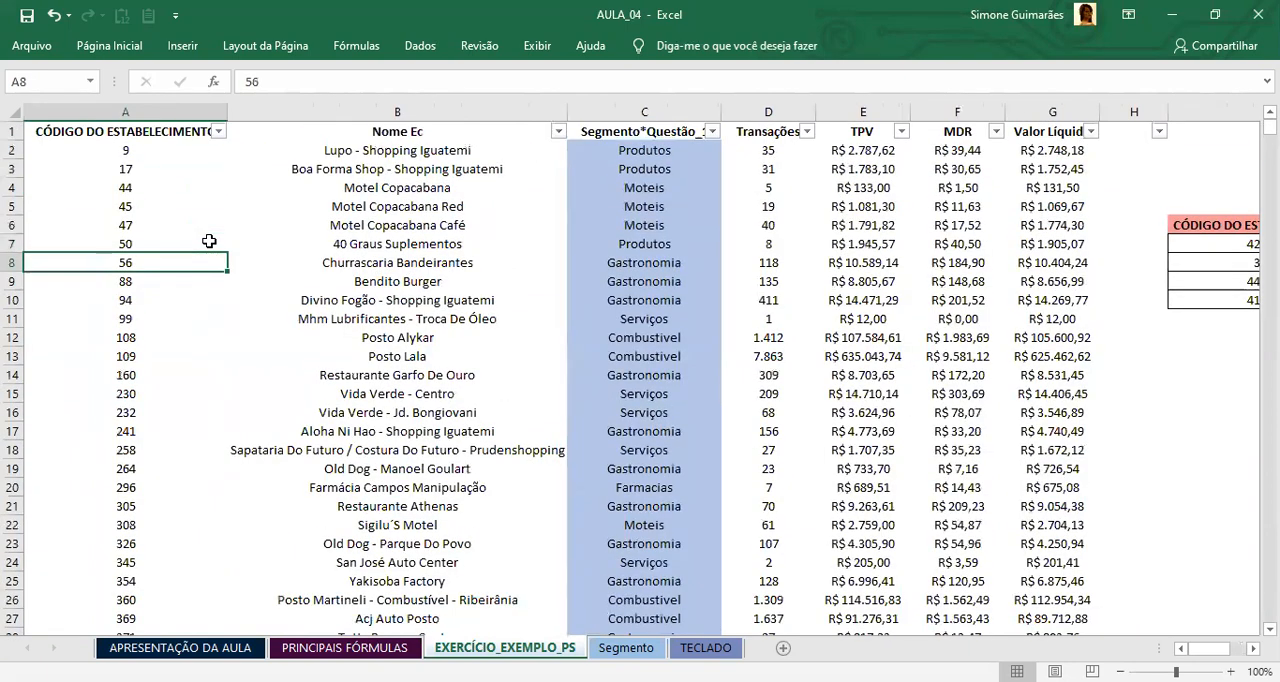
pyautogui.press('Right')
pyautogui.press('Right')
pyautogui.press('Right')
pyautogui.press('Right')
pyautogui.press('Right')
pyautogui.press('Right')
pyautogui.press('Right')
pyautogui.press('Right')
pyautogui.press('Right')
pyautogui.press('Right')
pyautogui.press('Right')
pyautogui.press('Left')
pyautogui.press('Left')
pyautogui.press('Left')
pyautogui.press('Right')
pyautogui.press('Up')
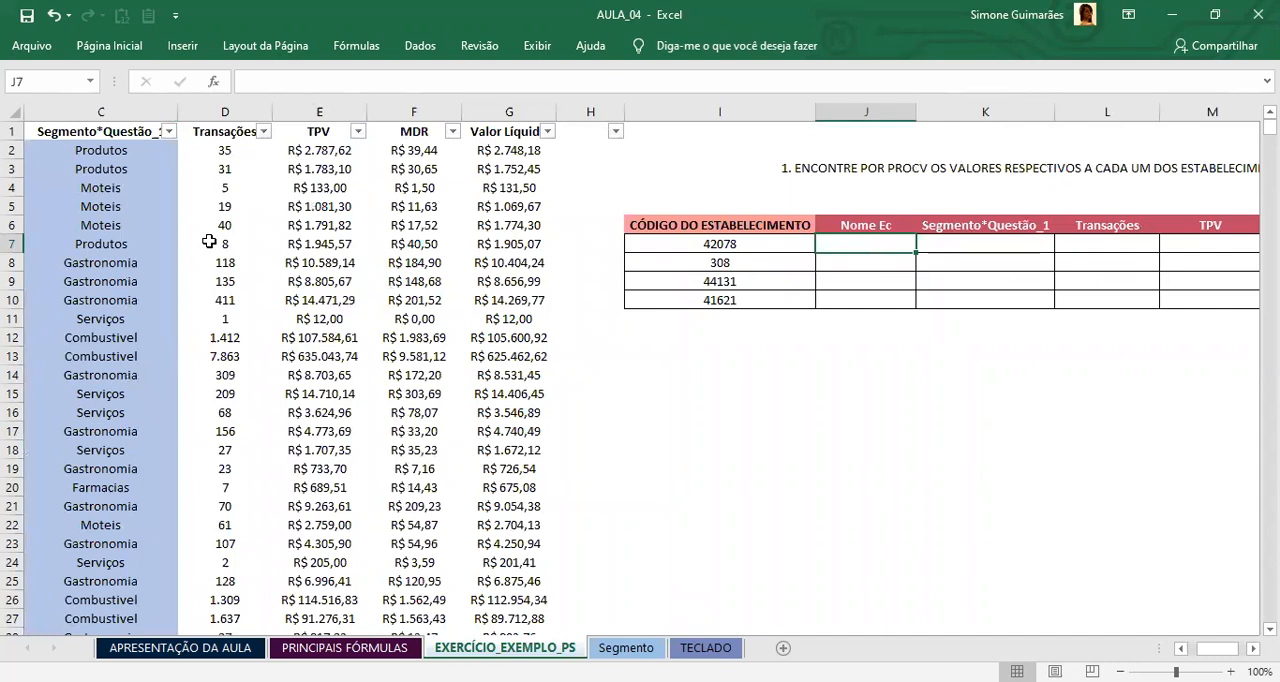
# Step: Start a PROCV formula in J7 with the establishment code in I7 as the lookup value
pyautogui.click(755, 241)
pyautogui.click(865, 250)
pyautogui.write('=')
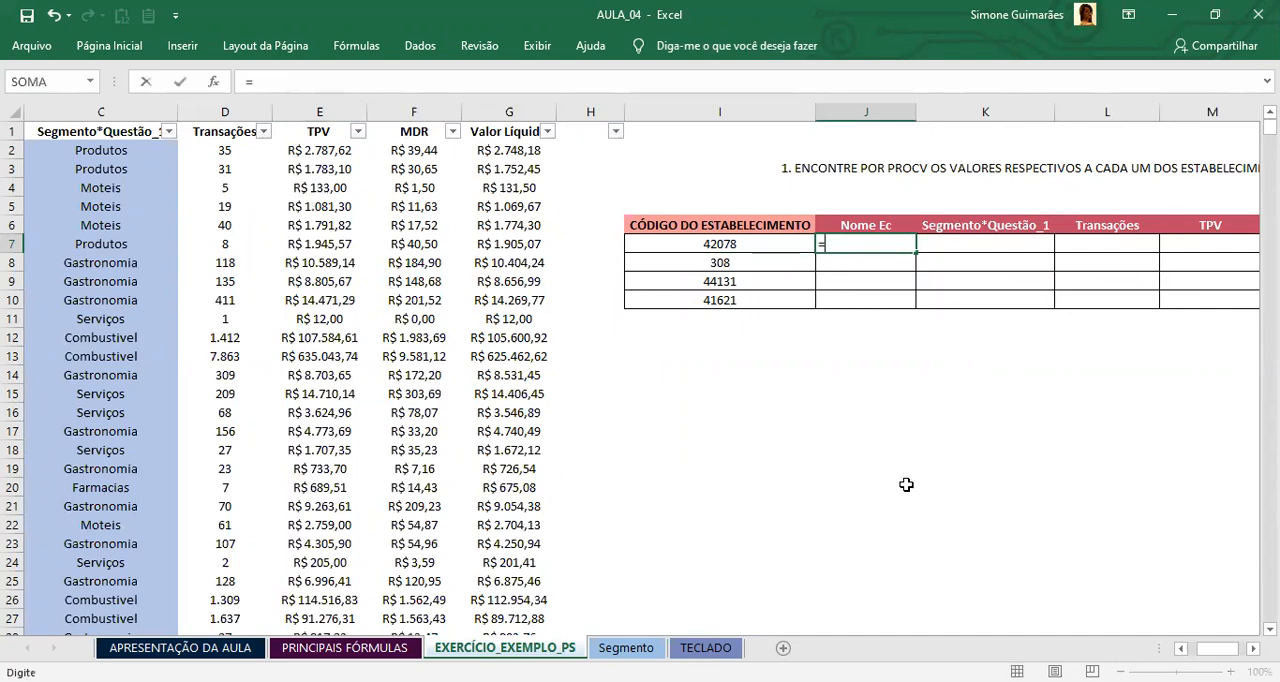
pyautogui.write('PROCV')
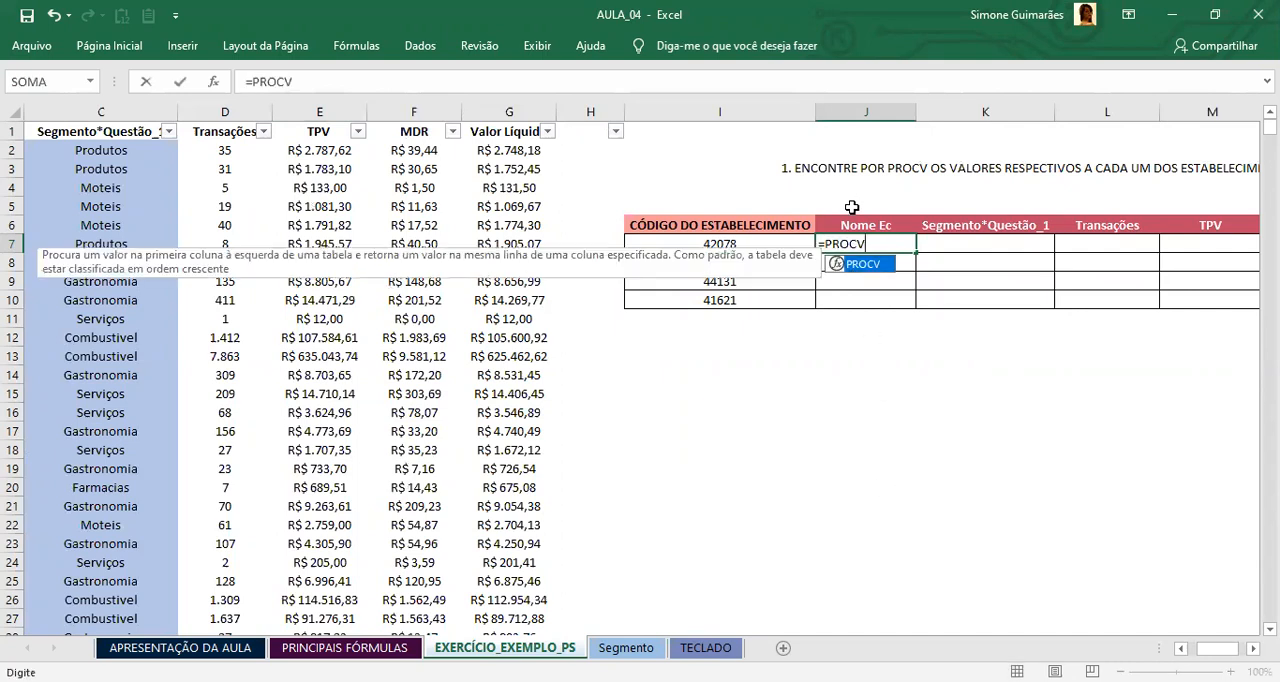
pyautogui.doubleClick(862, 264)
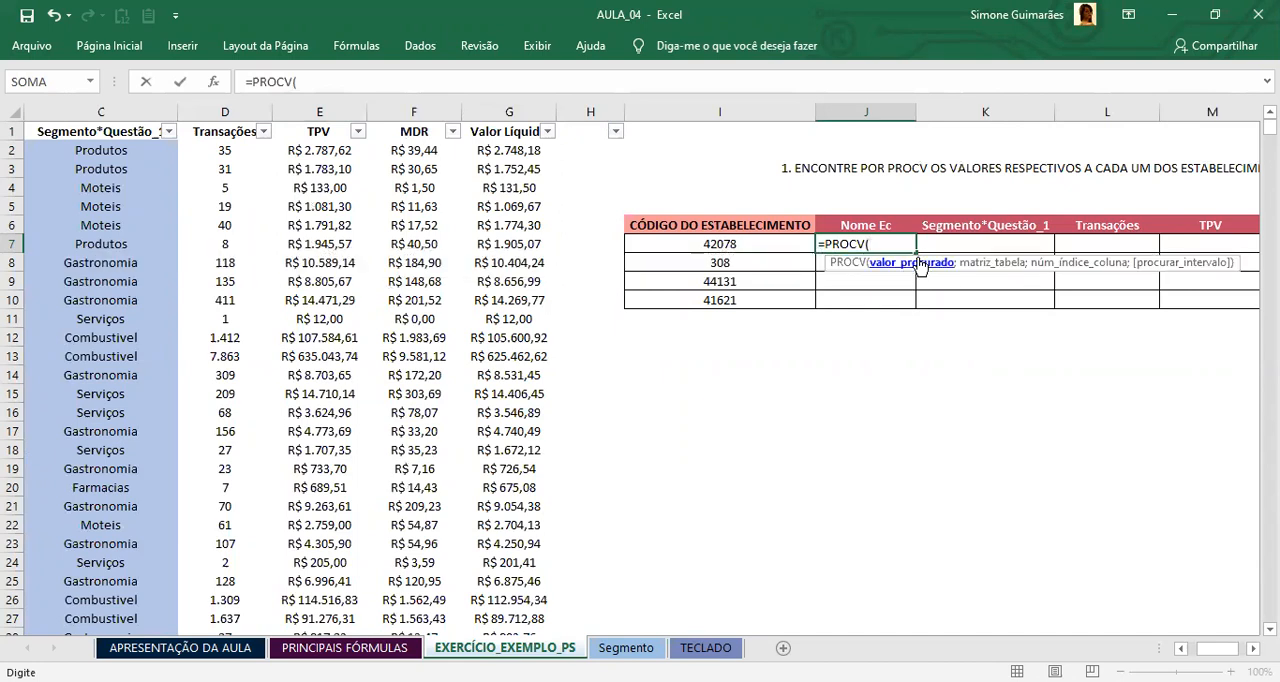
pyautogui.click(757, 248)
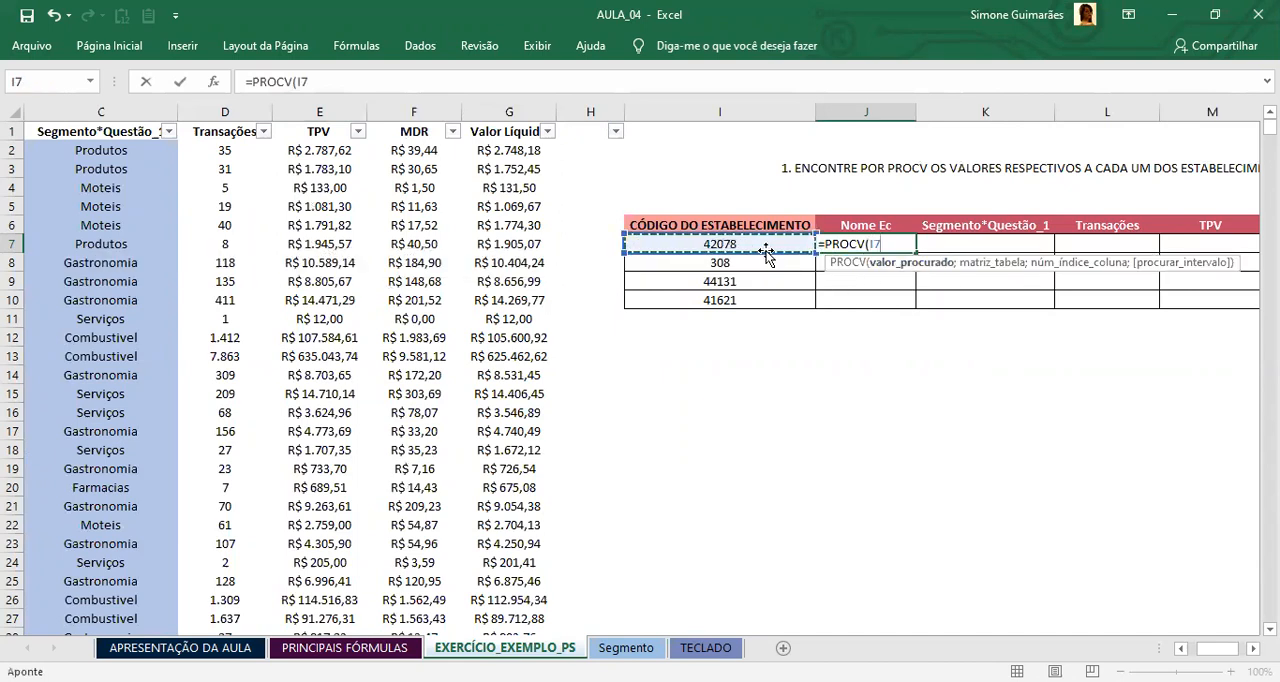
pyautogui.write(';')
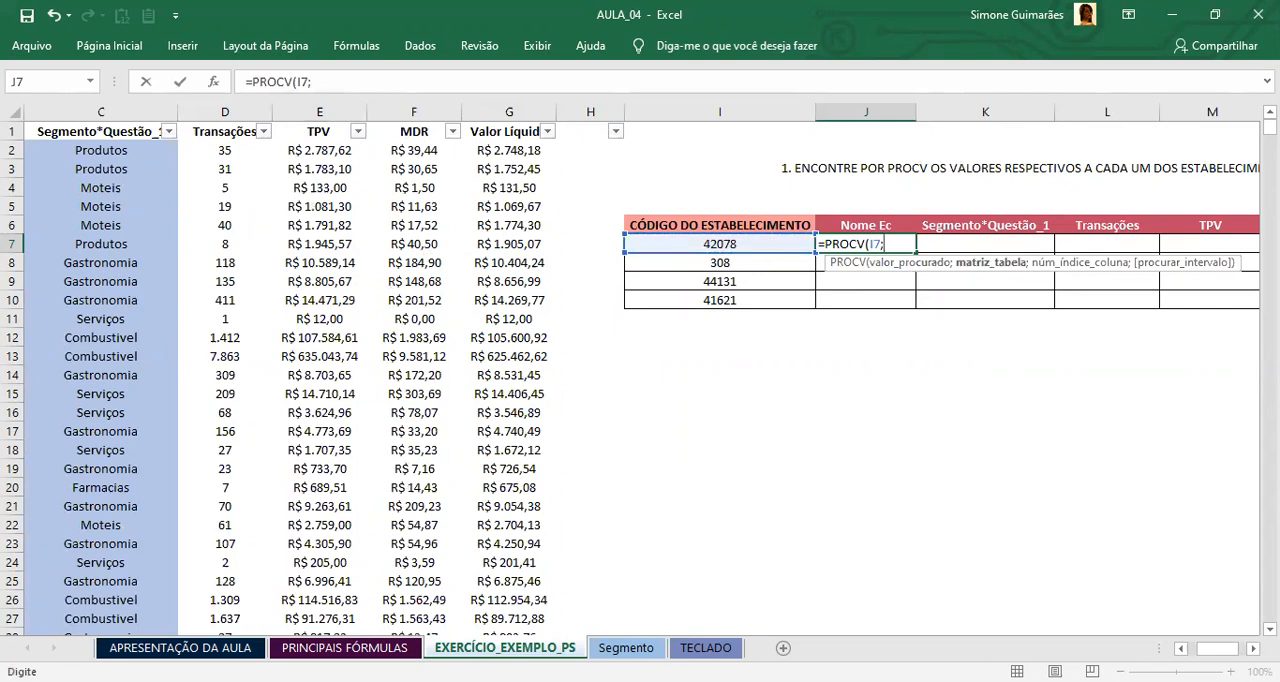
pyautogui.moveTo(1216, 649); pyautogui.dragTo(1198, 649)
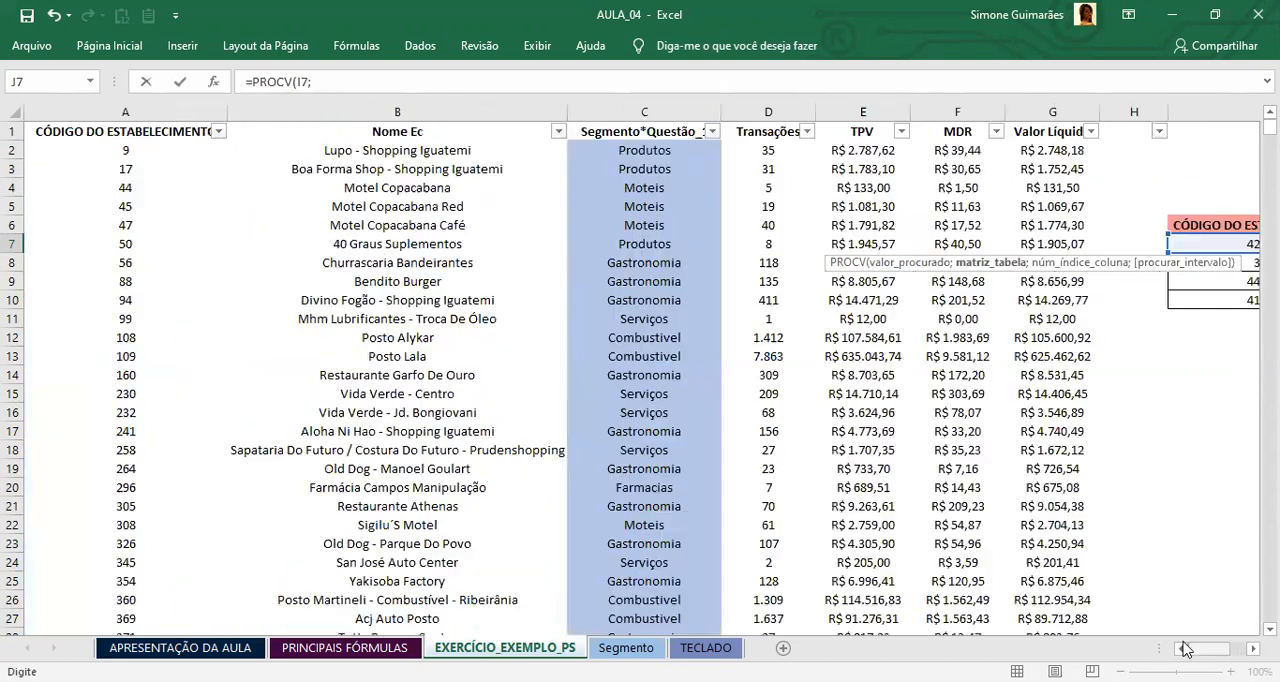
pyautogui.click(108, 132)
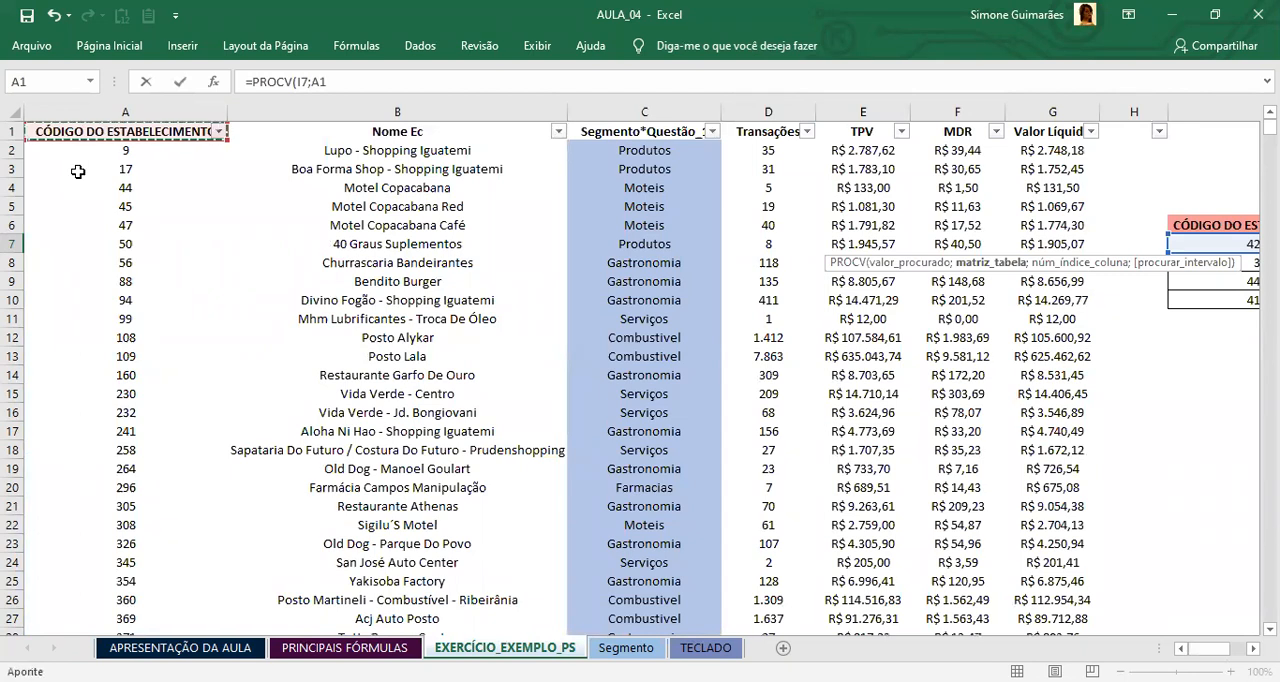
pyautogui.hotkey('ctrl', 'shift', 'Right')
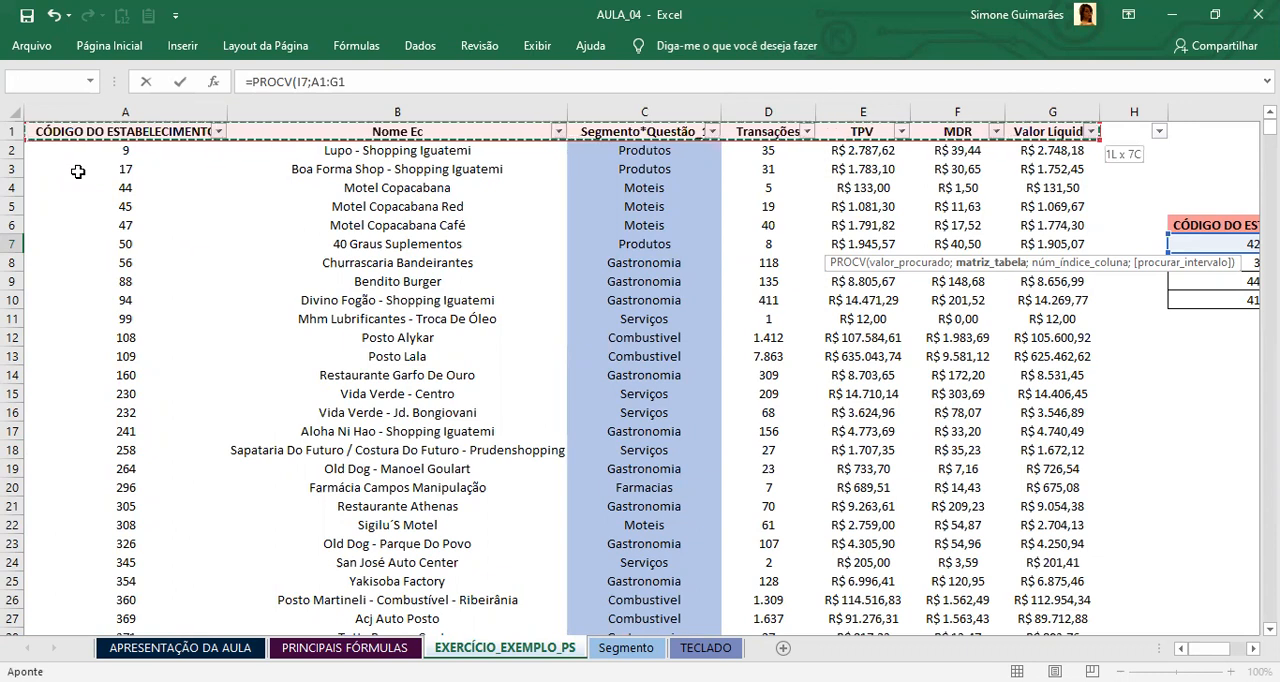
pyautogui.hotkey('ctrl', 'shift', 'Down')
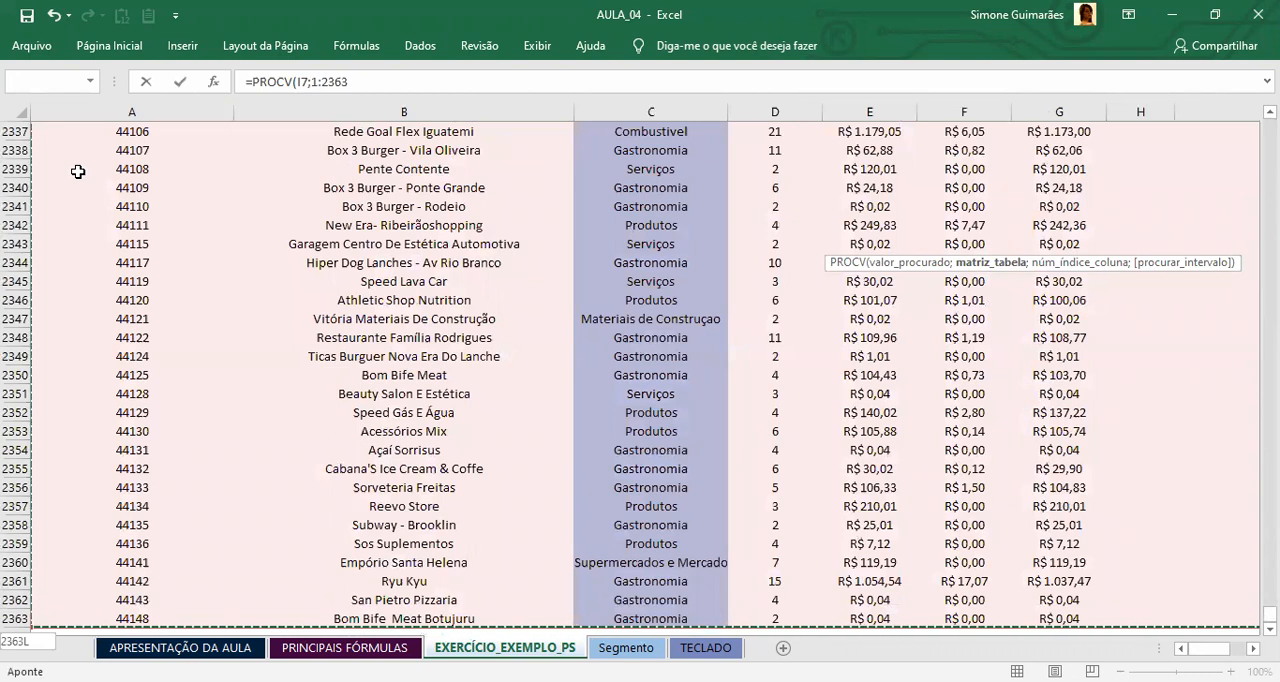
pyautogui.press('F4')
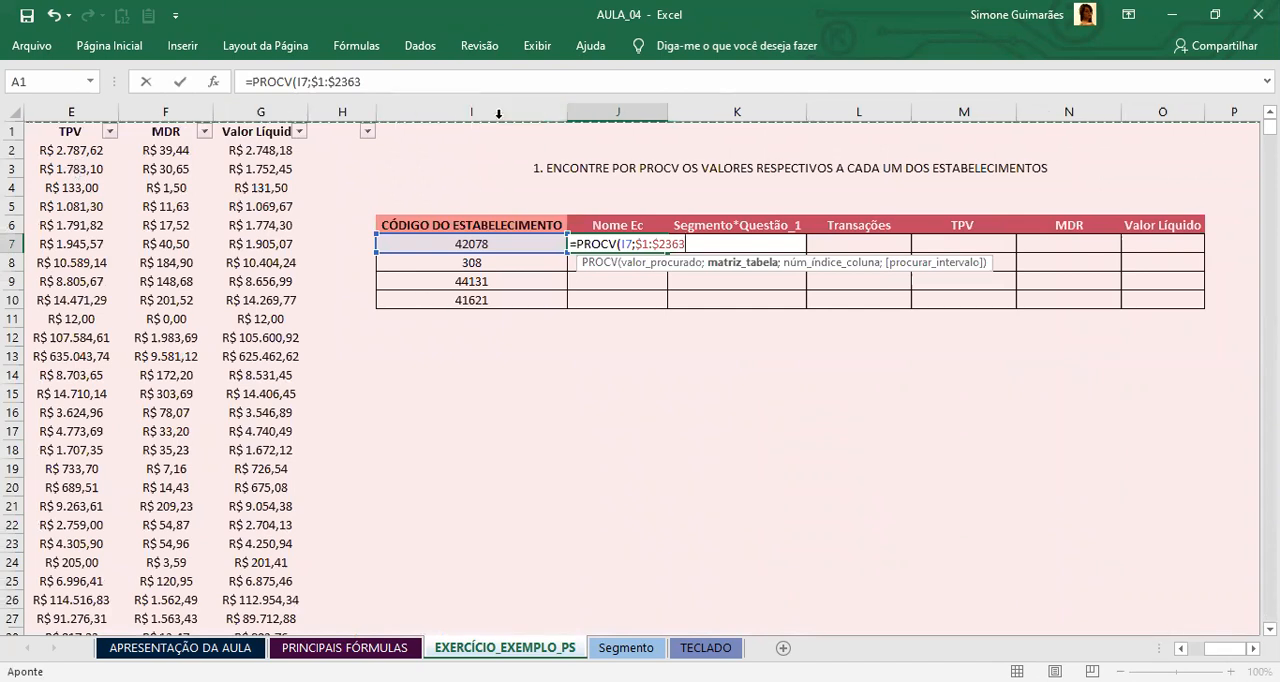
pyautogui.press('BackSpace')
pyautogui.press('BackSpace')
pyautogui.press('BackSpace')
pyautogui.press('BackSpace')
pyautogui.press('BackSpace')
pyautogui.press('BackSpace')
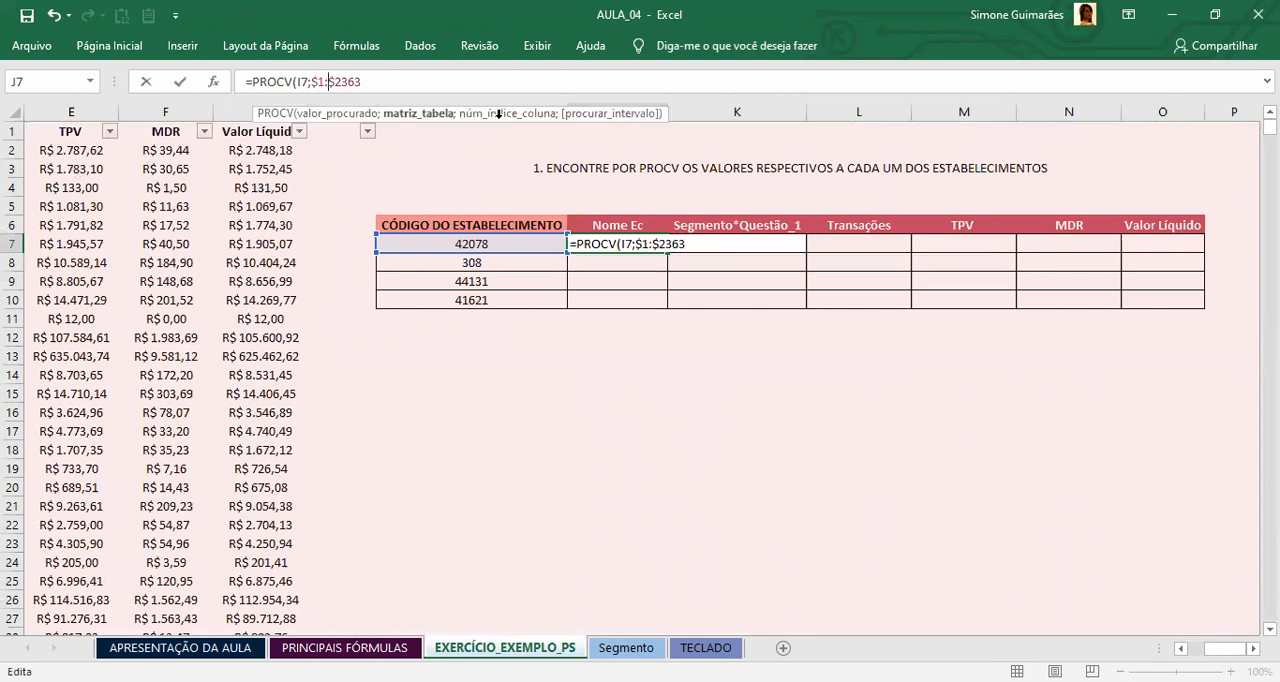
pyautogui.press('BackSpace')
pyautogui.press('BackSpace')
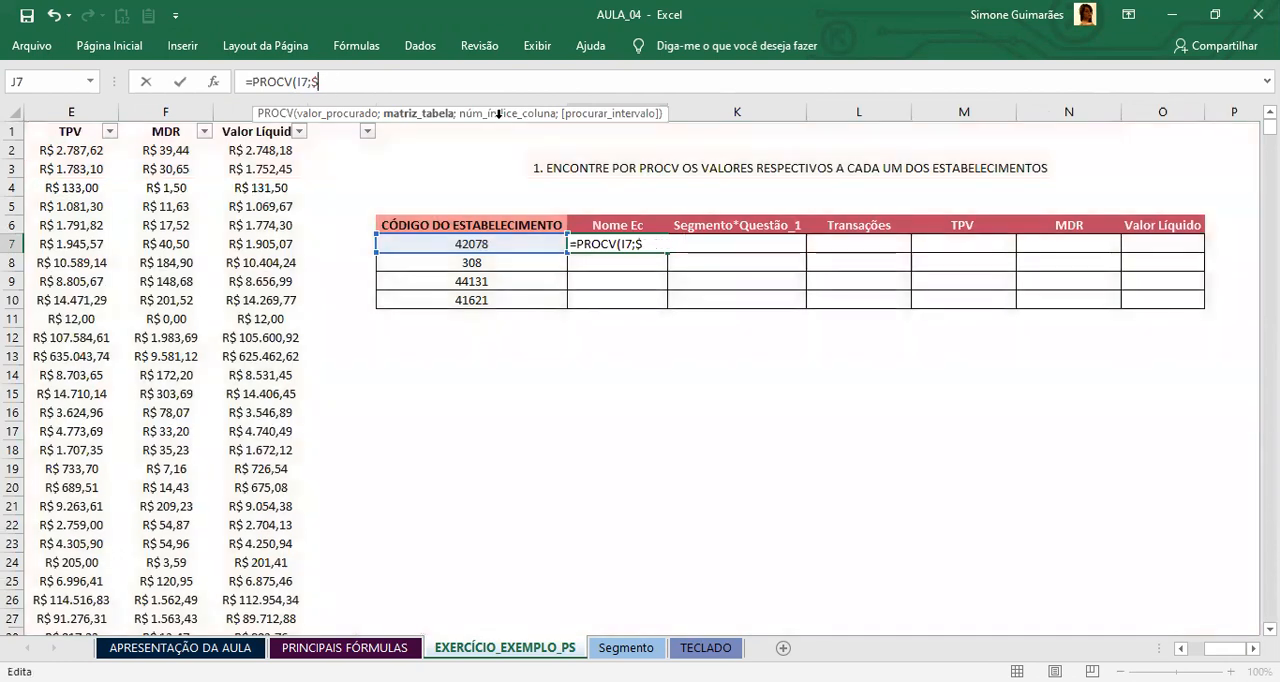
# Step: Set the formula's lookup table to the base data as the absolute range $A$1:$G$2363
pyautogui.click(240, 132)
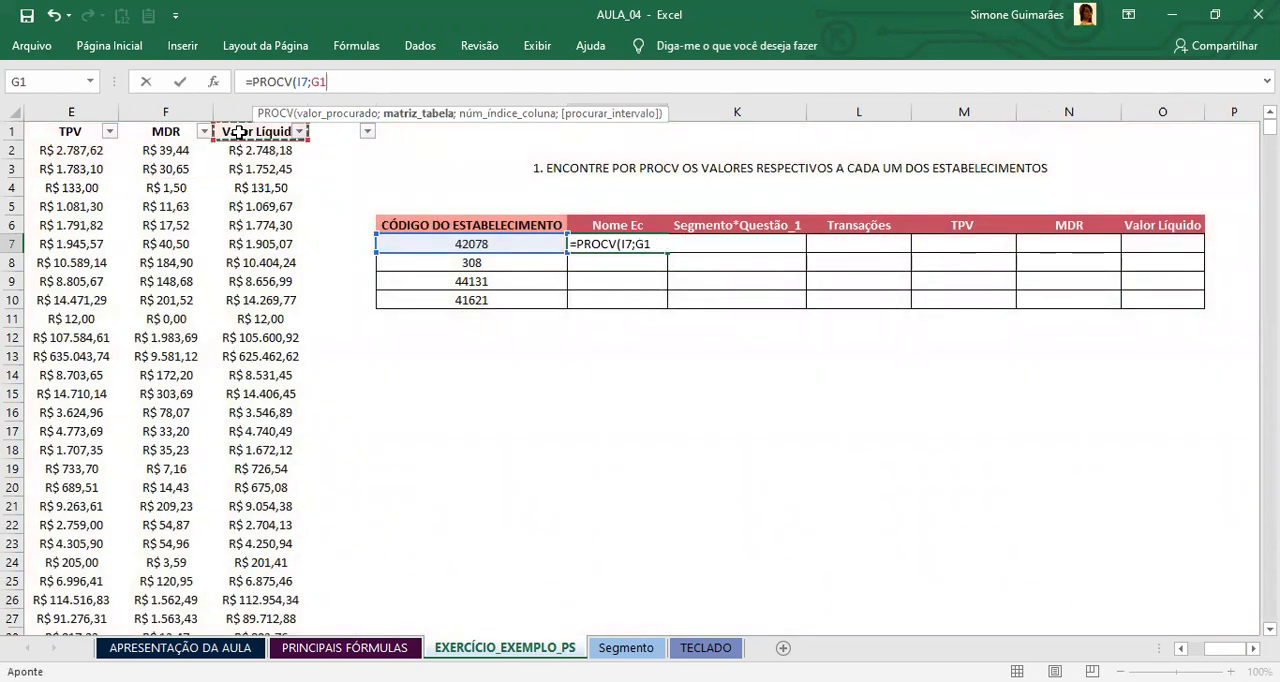
pyautogui.hotkey('ctrl', 'shift', 'Down')
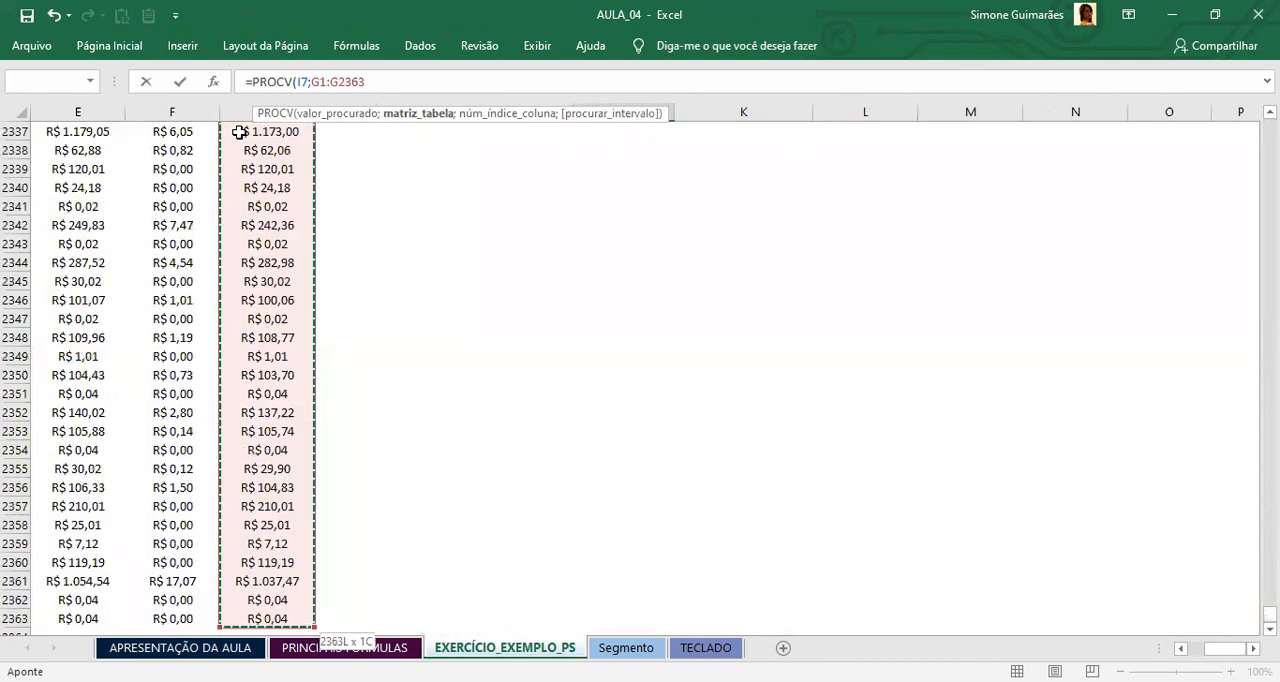
pyautogui.hotkey('ctrl', 'shift', 'Left')
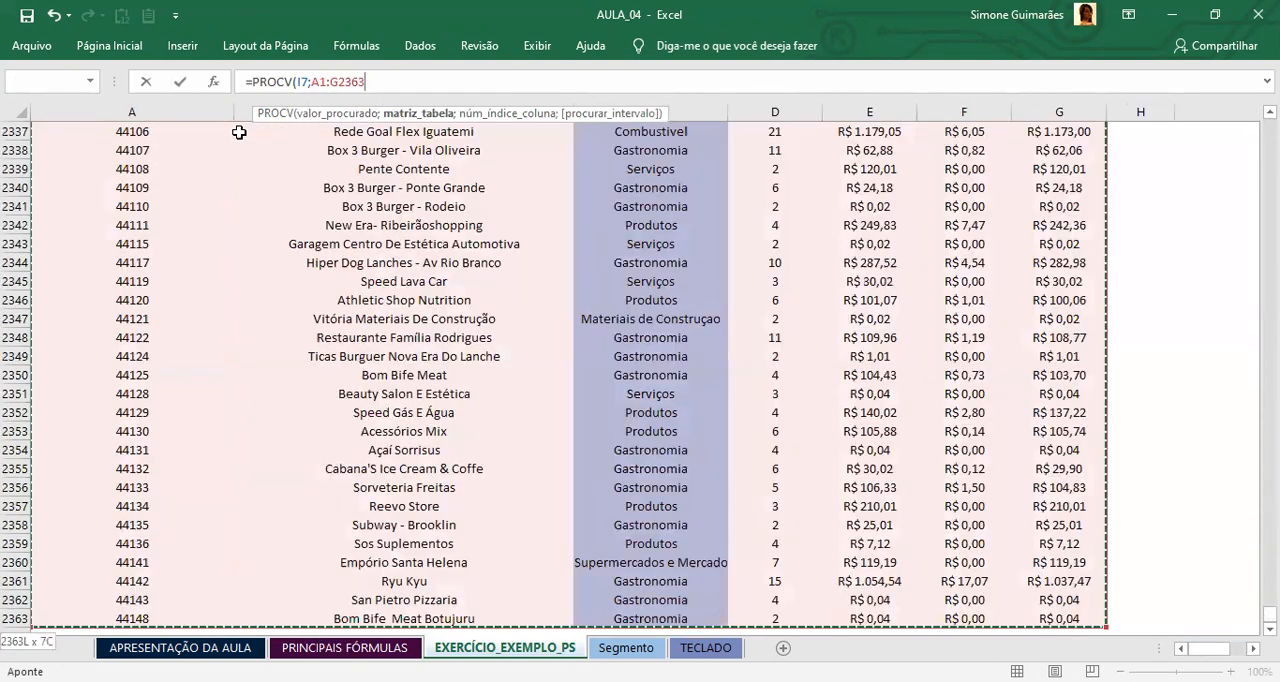
pyautogui.press('F4')
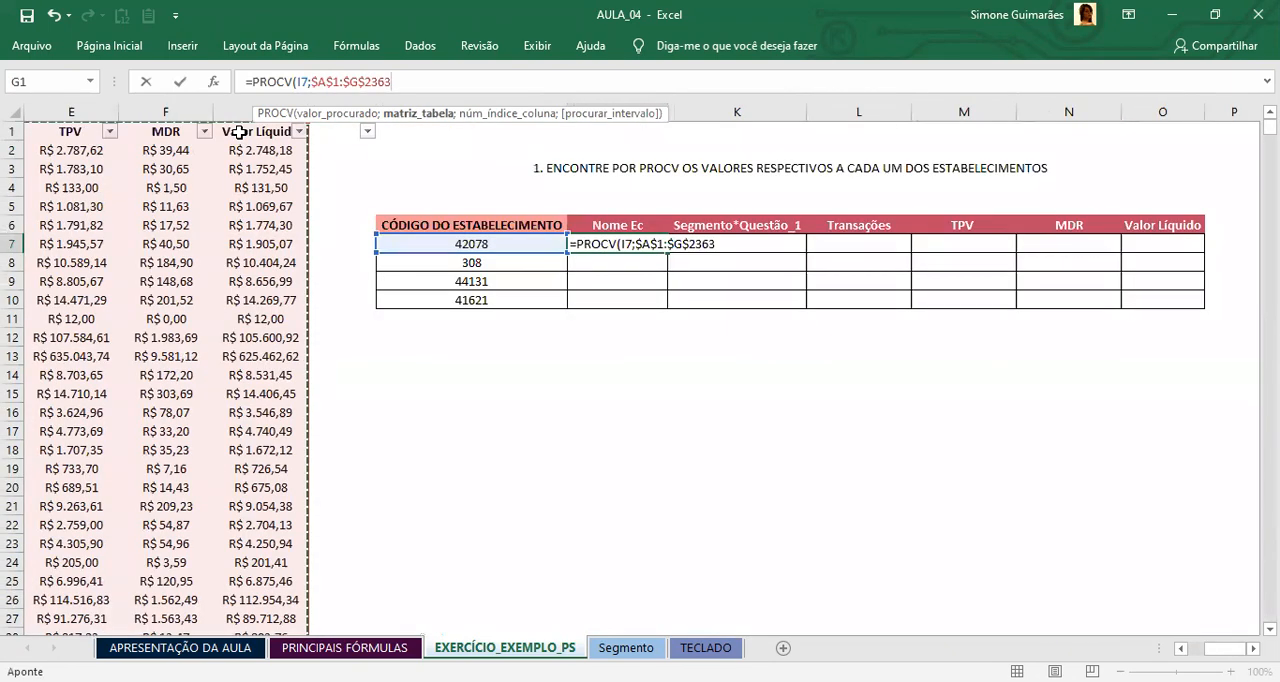
pyautogui.write(';')
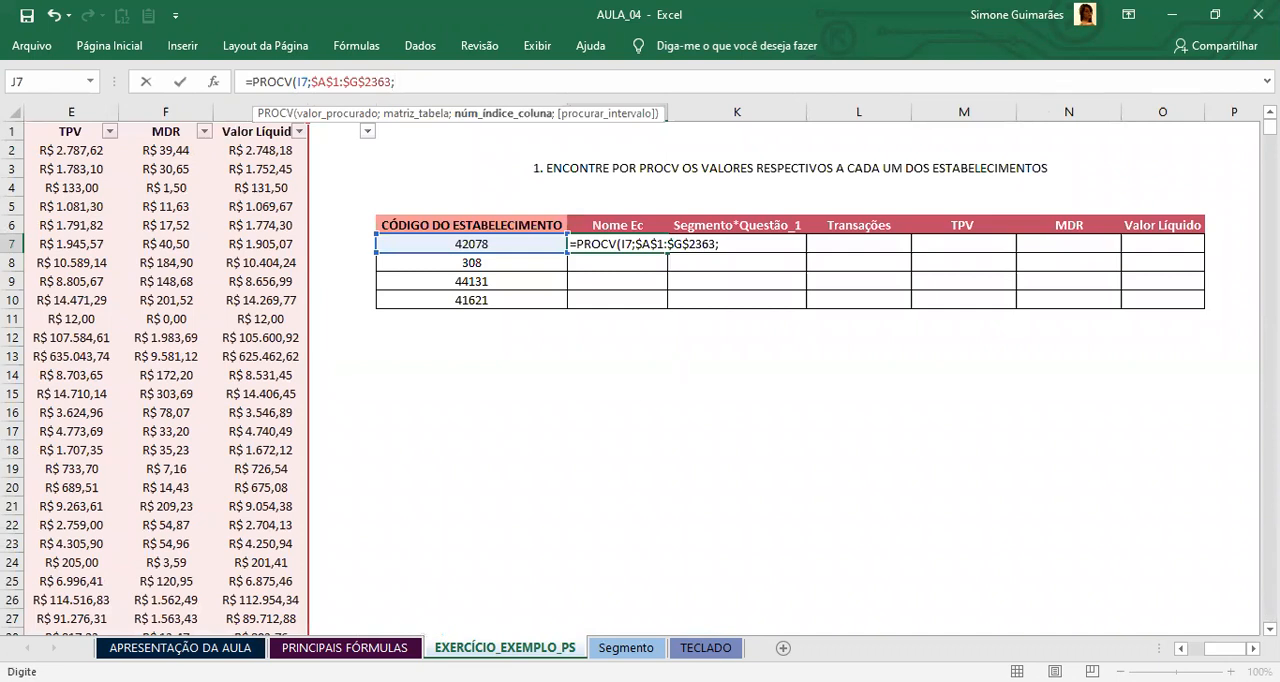
# Step: Complete the J7 formula with column index 2 for Nome Ec and 0 for an exact match
pyautogui.hscroll(-4, 640, 380)
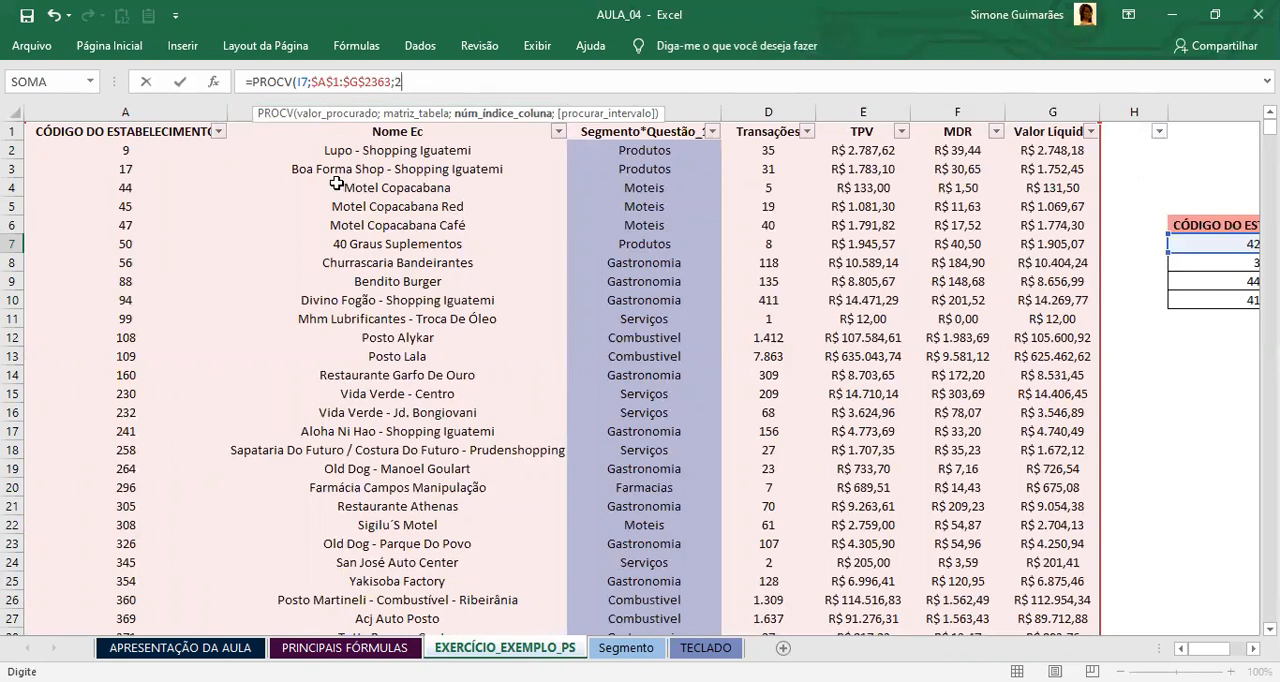
pyautogui.write(';0')
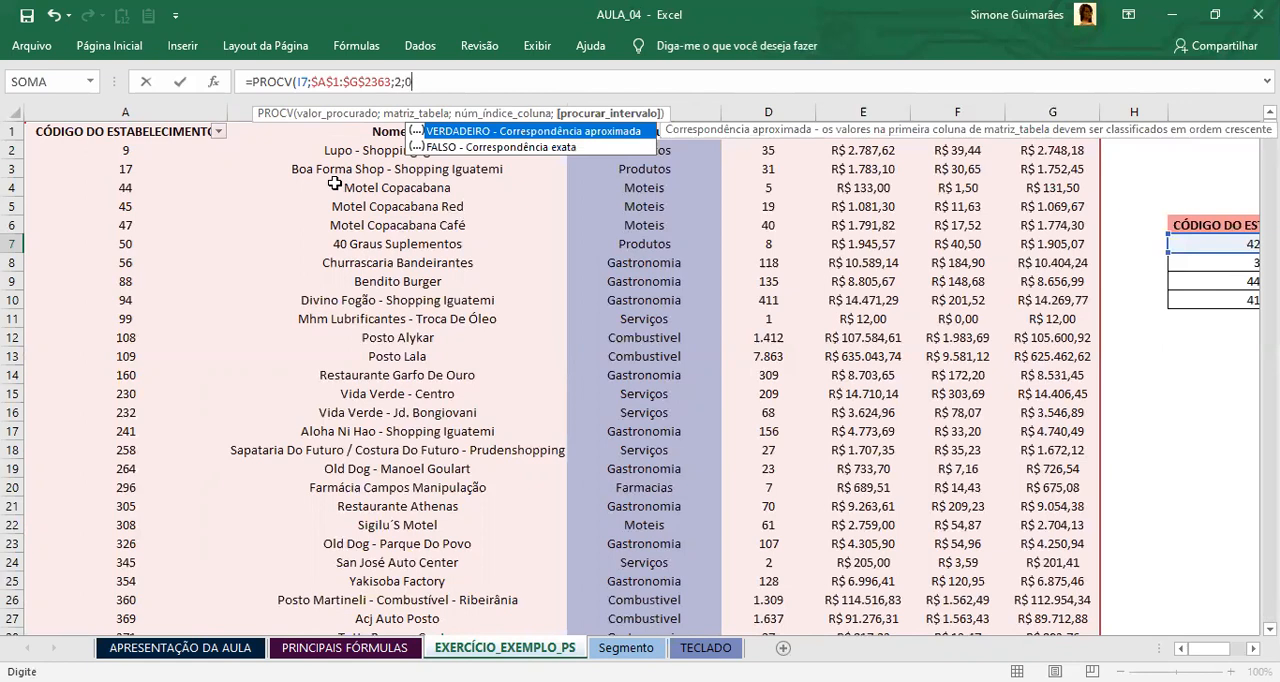
pyautogui.press('Return')
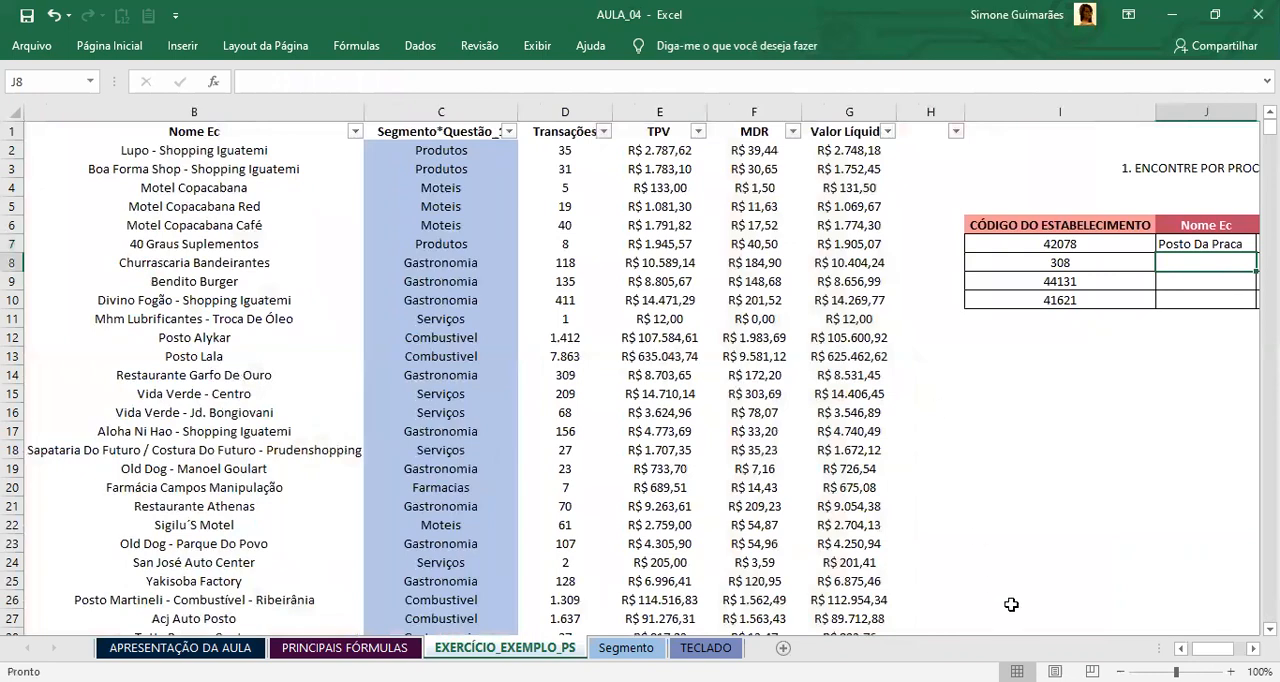
# Step: Check the PROCV formula and result in J7 against the establishment code in I7
pyautogui.hscroll(3, 642, 378)
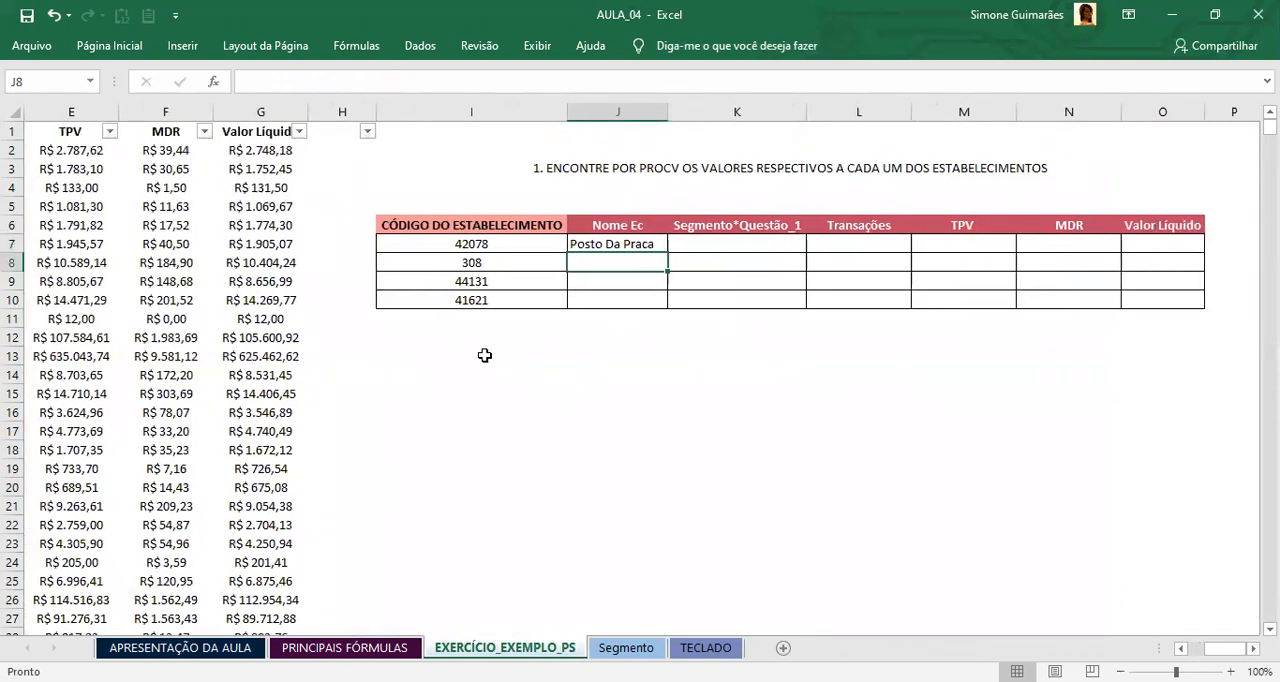
pyautogui.click(630, 246)
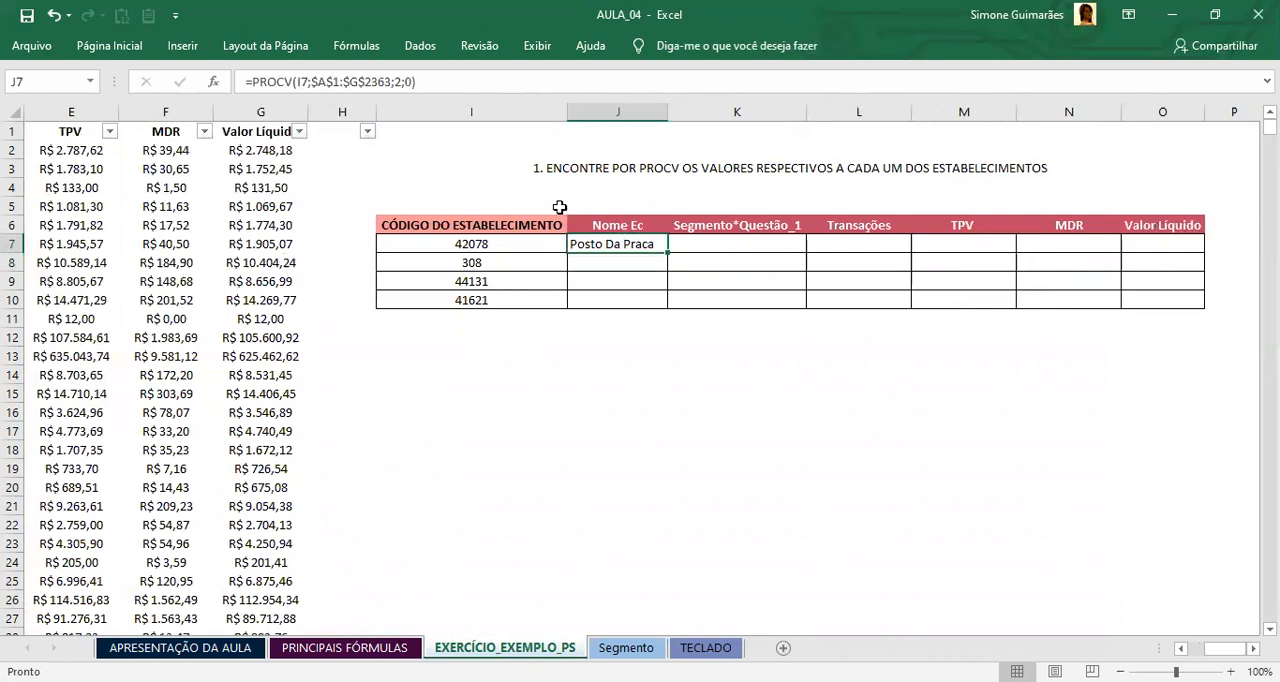
pyautogui.click(412, 245)
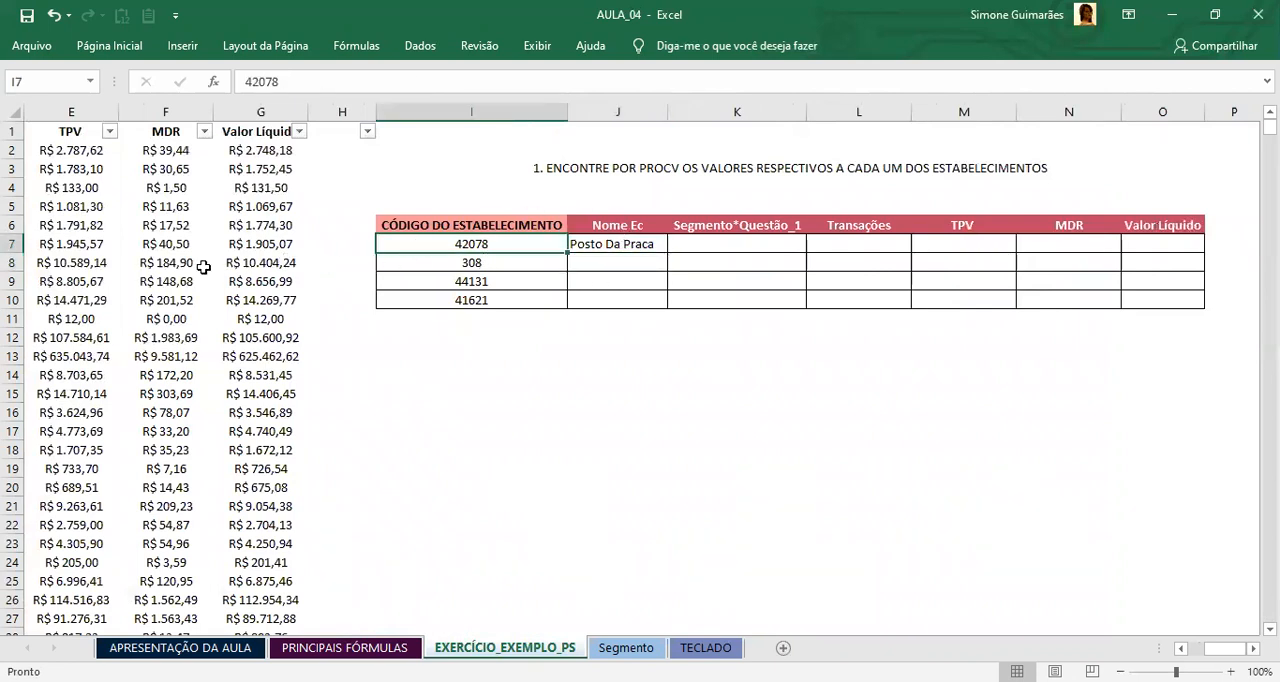
pyautogui.click(601, 249)
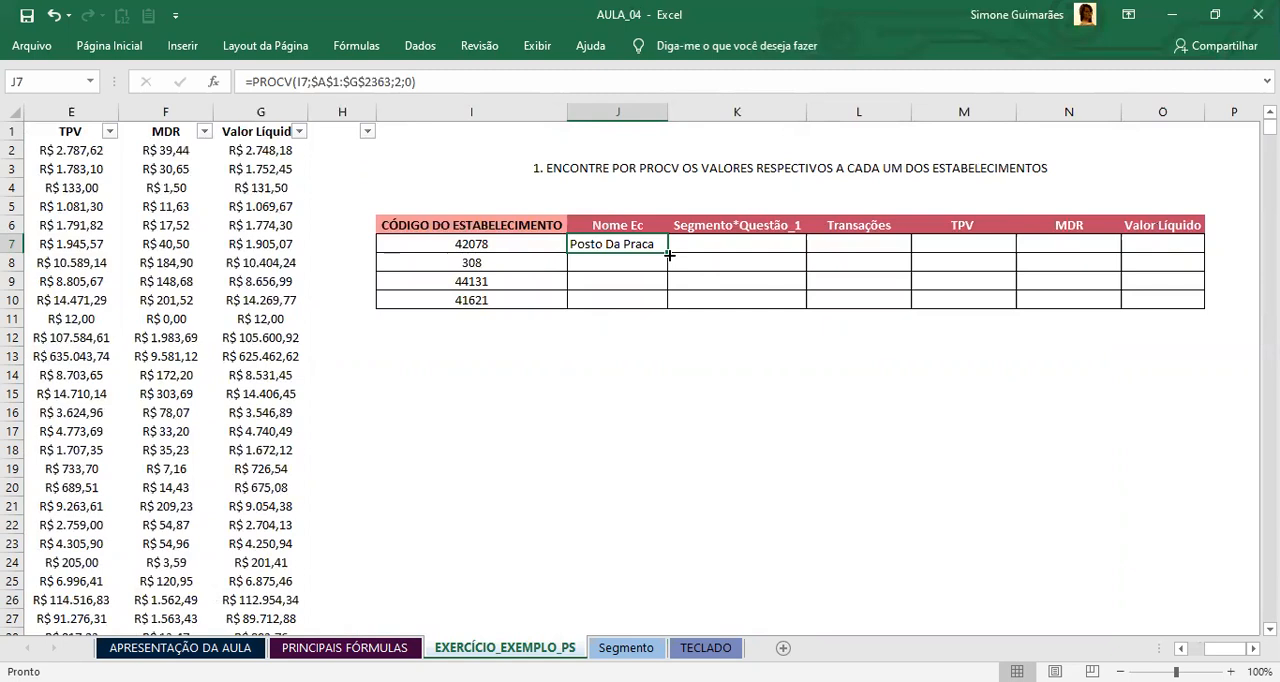
# Step: Copy the J7 formula down through J10 and review the Nome Ec results against the establishment codes
pyautogui.moveTo(669, 255); pyautogui.dragTo(655, 299)
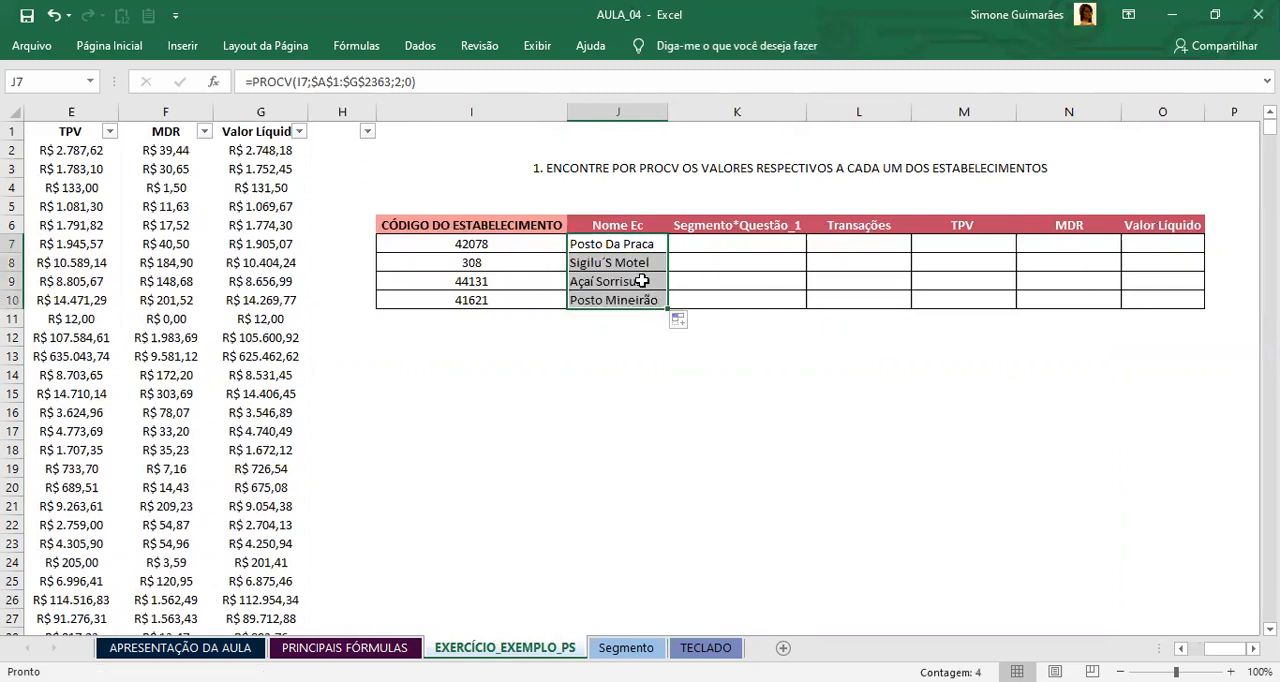
pyautogui.click(645, 281)
pyautogui.click(627, 302)
pyautogui.click(626, 279)
pyautogui.click(625, 262)
pyautogui.click(622, 246)
pyautogui.click(620, 280)
pyautogui.click(620, 302)
pyautogui.moveTo(620, 245); pyautogui.dragTo(622, 300)
pyautogui.click(499, 242)
pyautogui.moveTo(620, 245); pyautogui.dragTo(623, 291)
# Step: Start a PROCV formula in K7 with the establishment code in I7 as the lookup value
pyautogui.click(700, 248)
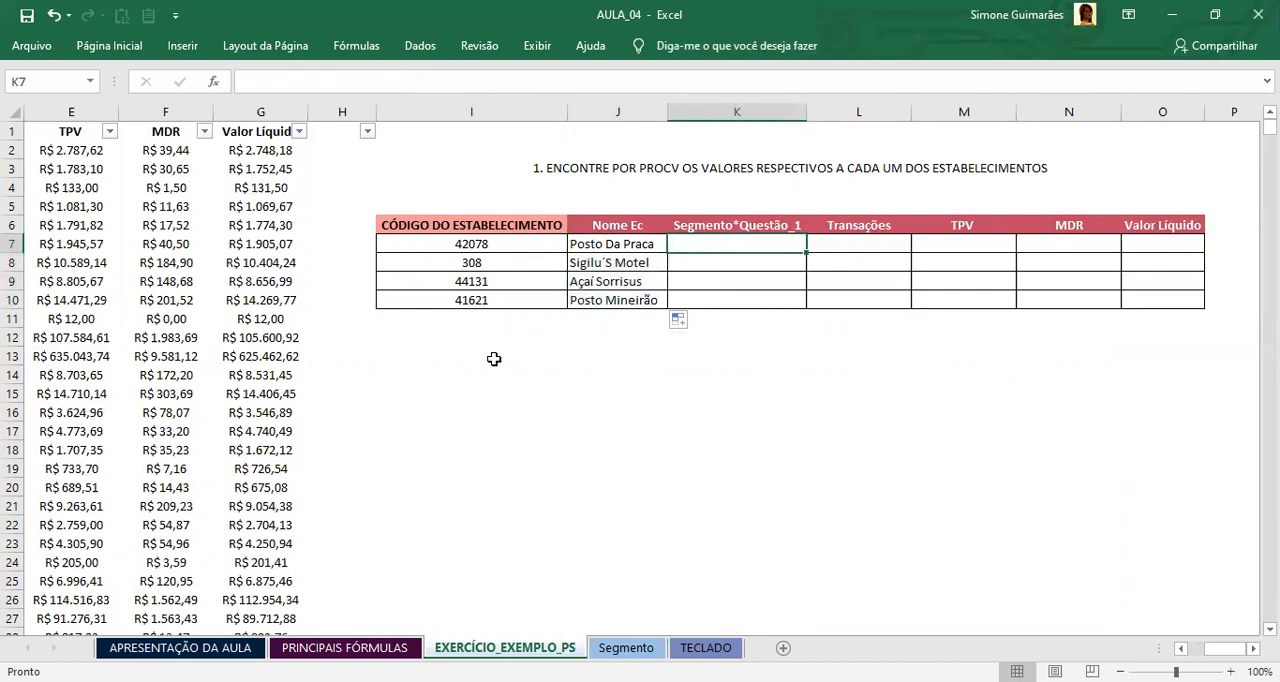
pyautogui.write('=')
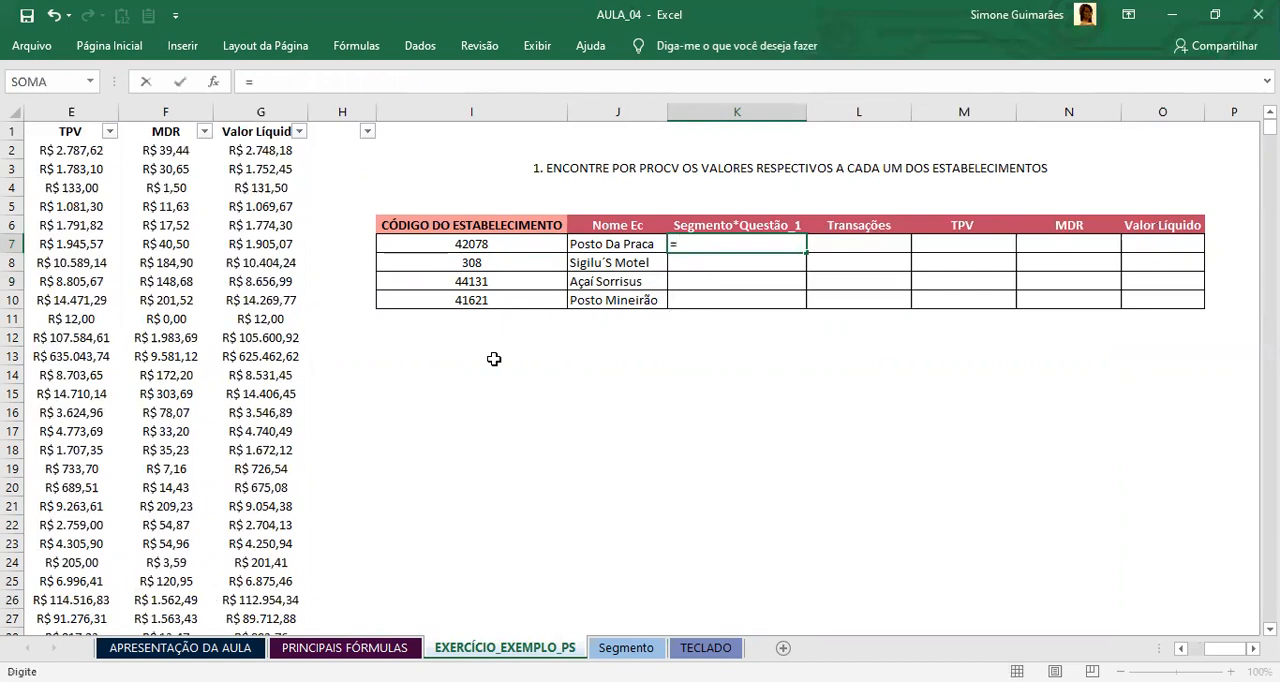
pyautogui.write('PROCV')
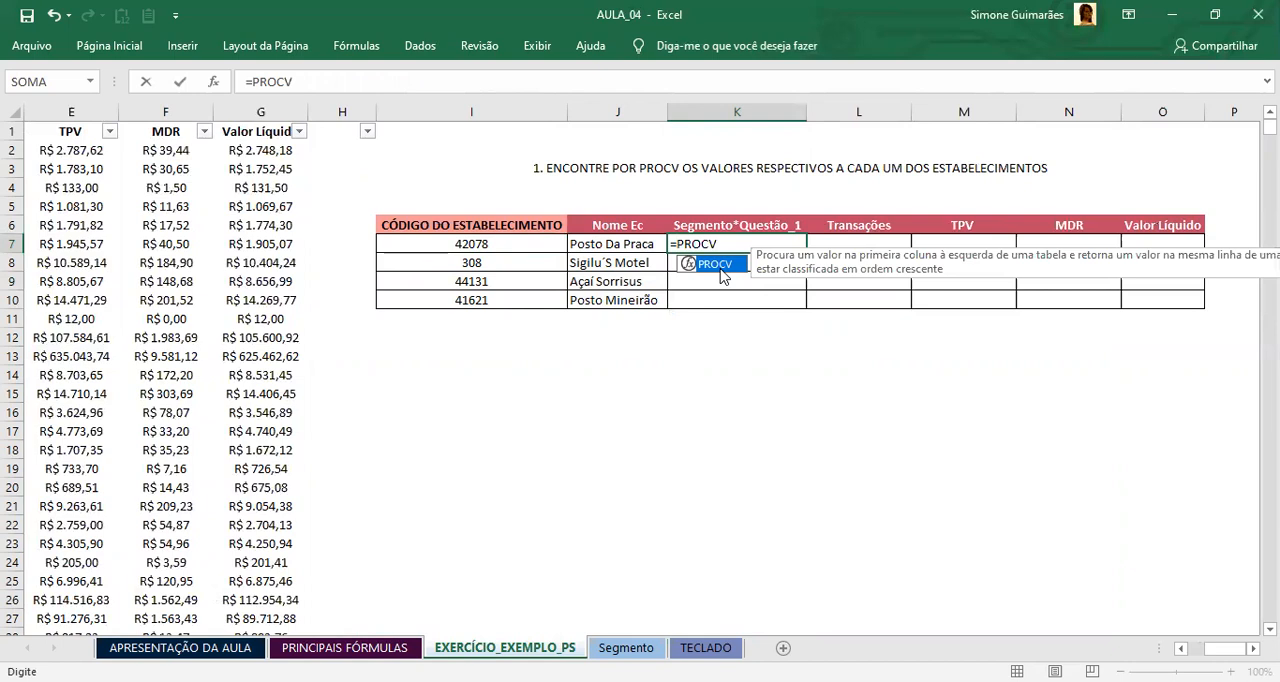
pyautogui.write('(')
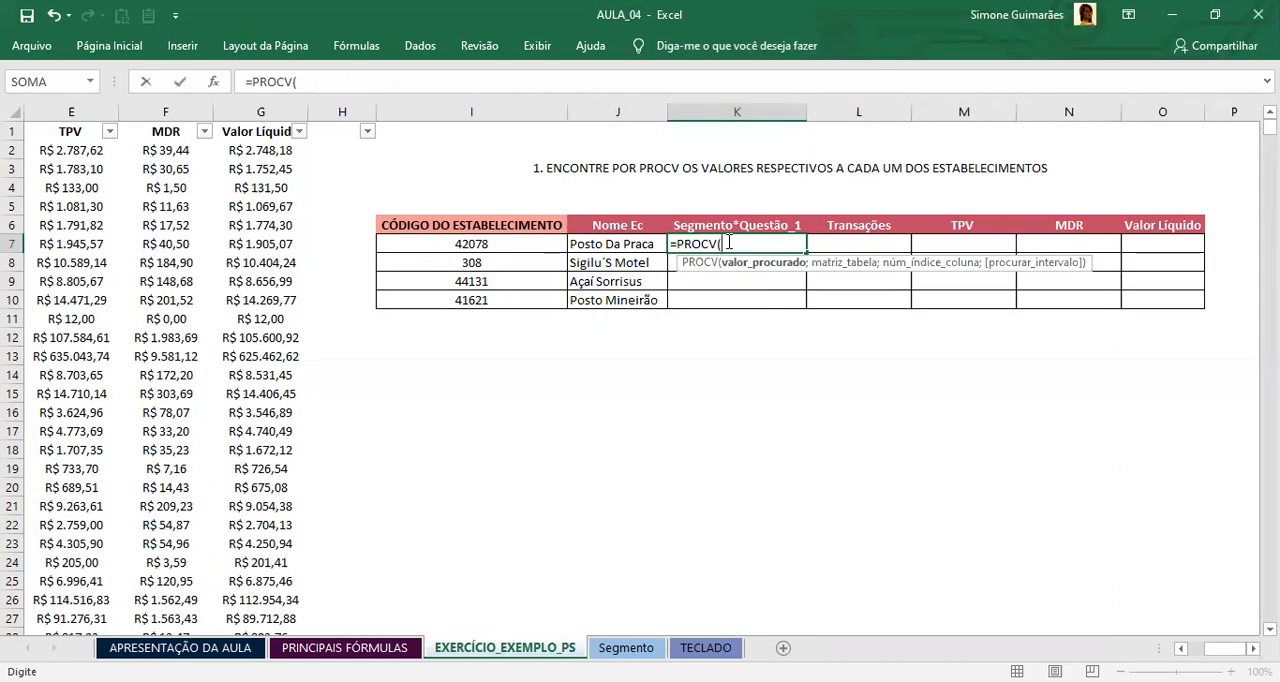
pyautogui.click(467, 240)
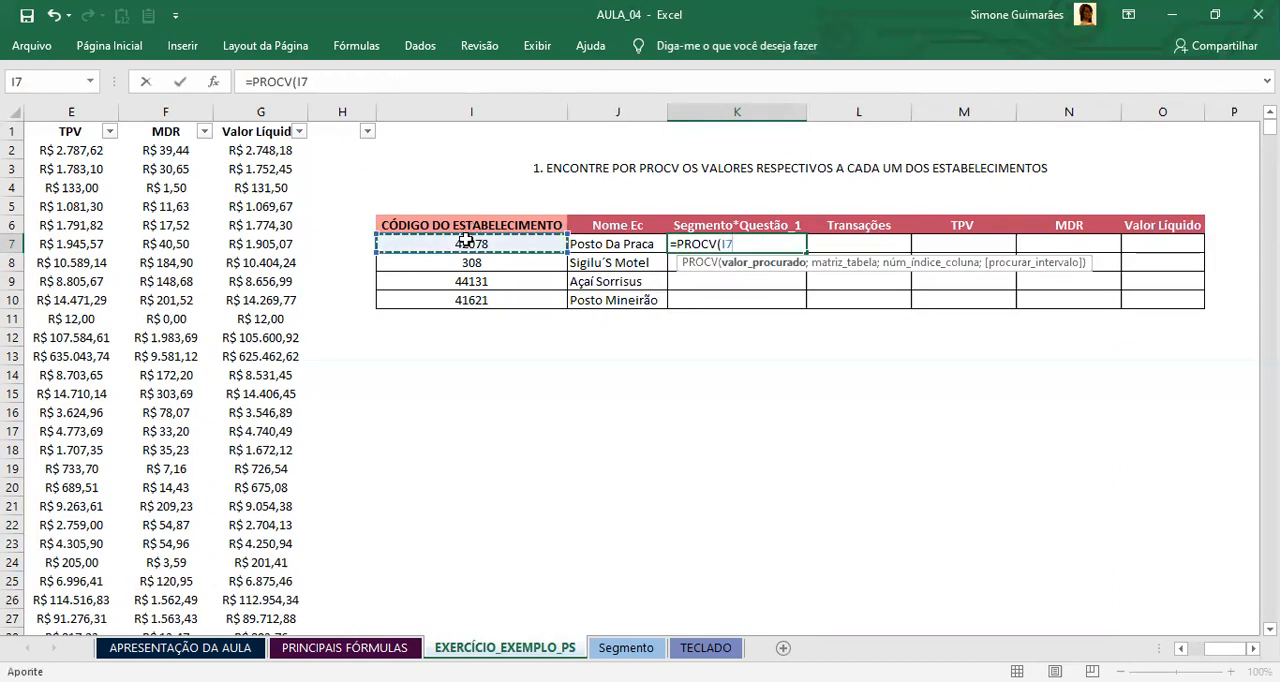
pyautogui.write(';')
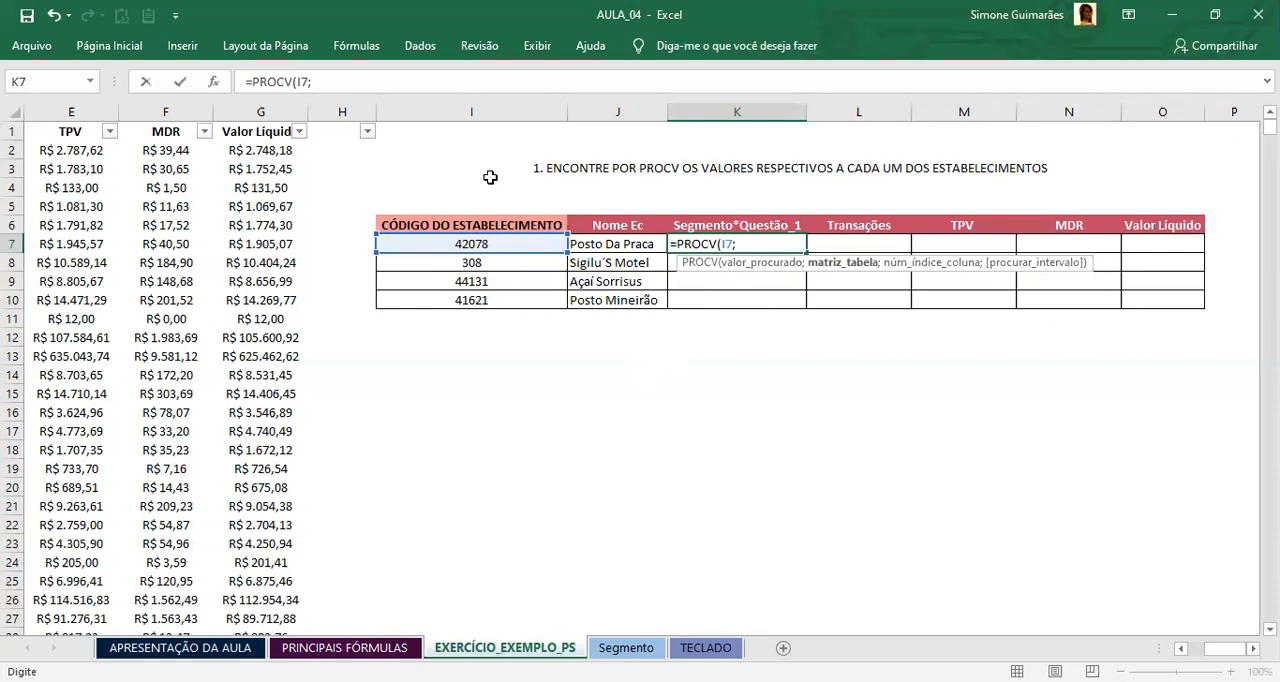
# Step: Set the K7 formula's lookup table to the base data as the absolute range $A$1:$G$2363
pyautogui.hotkey('ctrl', 'Home')
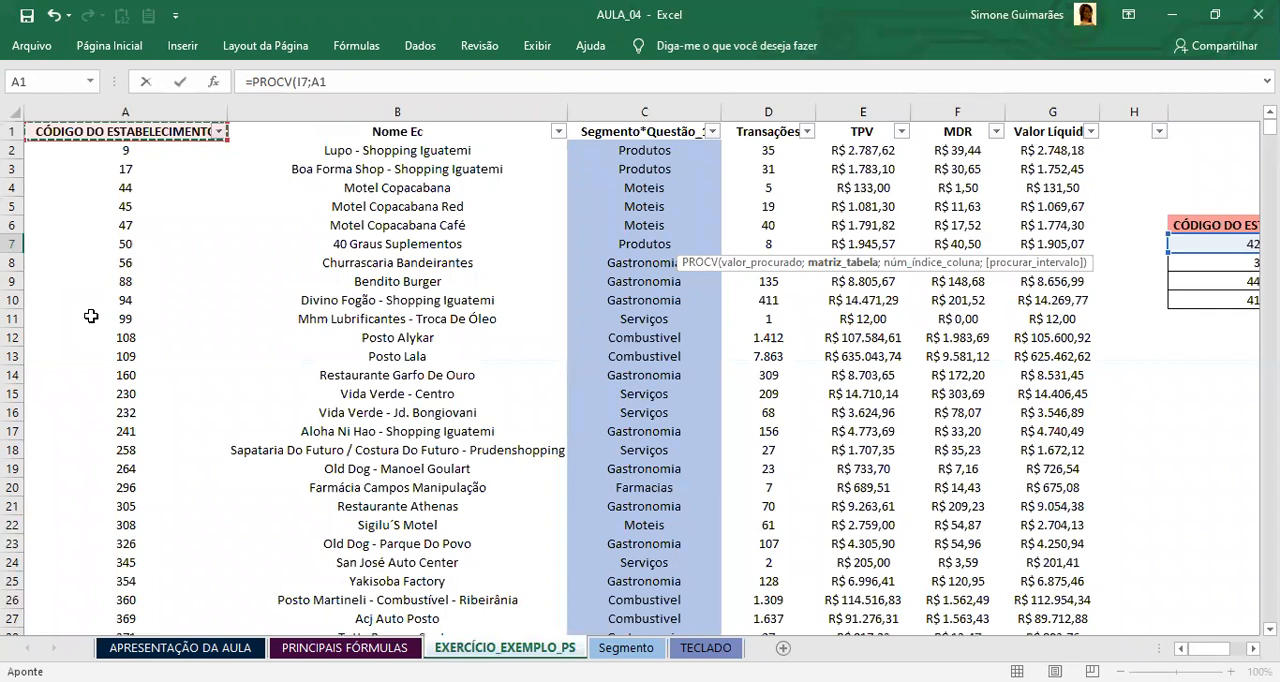
pyautogui.hotkey('ctrl', 'shift', 'Down')
pyautogui.hotkey('ctrl', 'shift', 'Right')
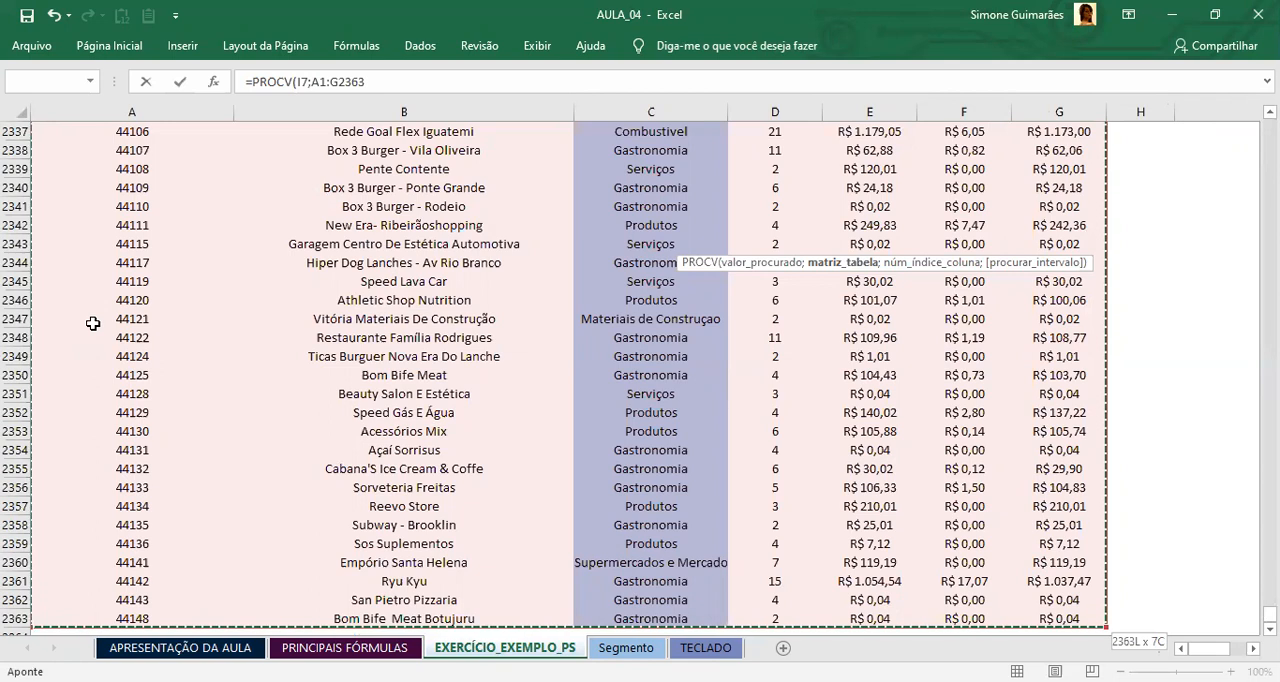
pyautogui.press('F4')
pyautogui.write(';')
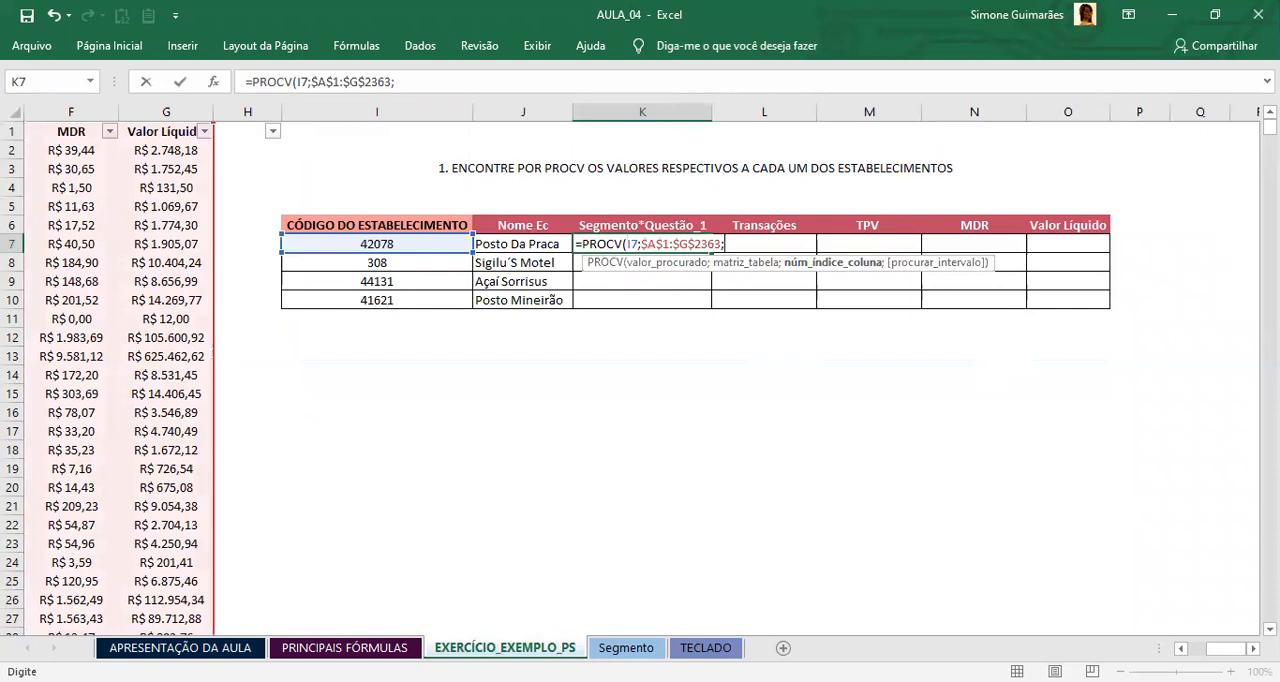
# Step: Complete the K7 formula with column index 3 for Segmento*Questão_1 and 0 for an exact match
pyautogui.moveTo(1226, 649); pyautogui.dragTo(1208, 649)
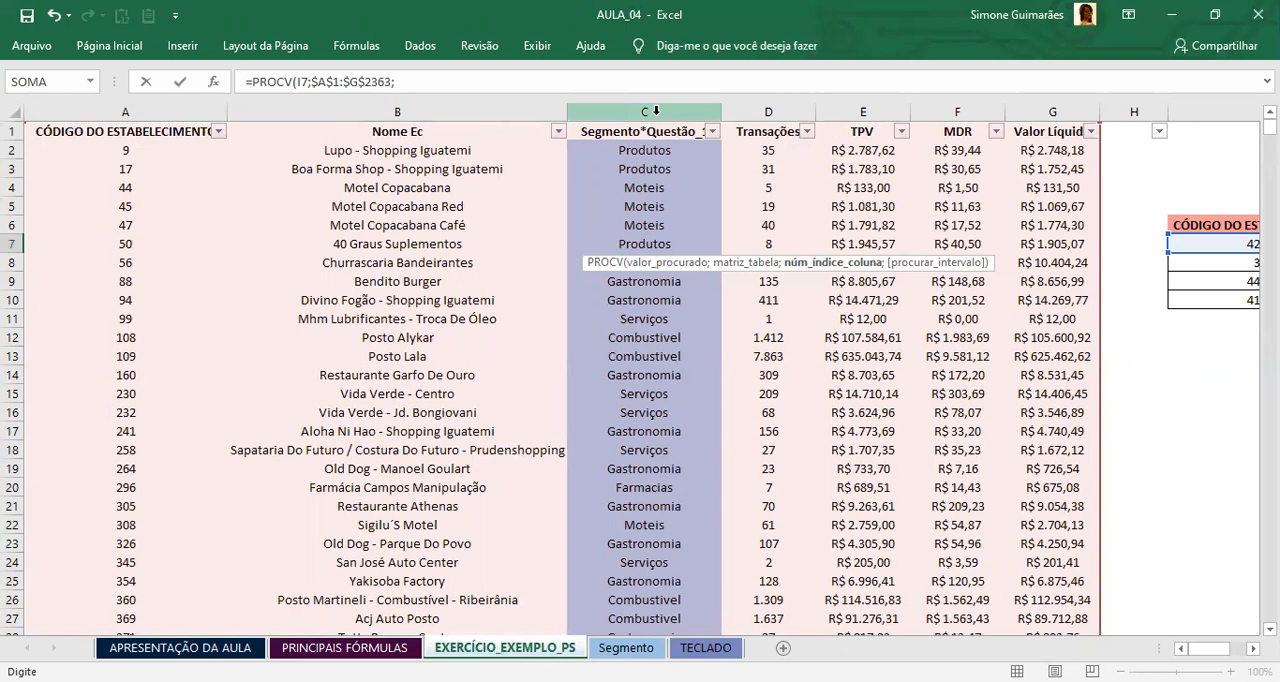
pyautogui.hscroll(2, 642, 380)
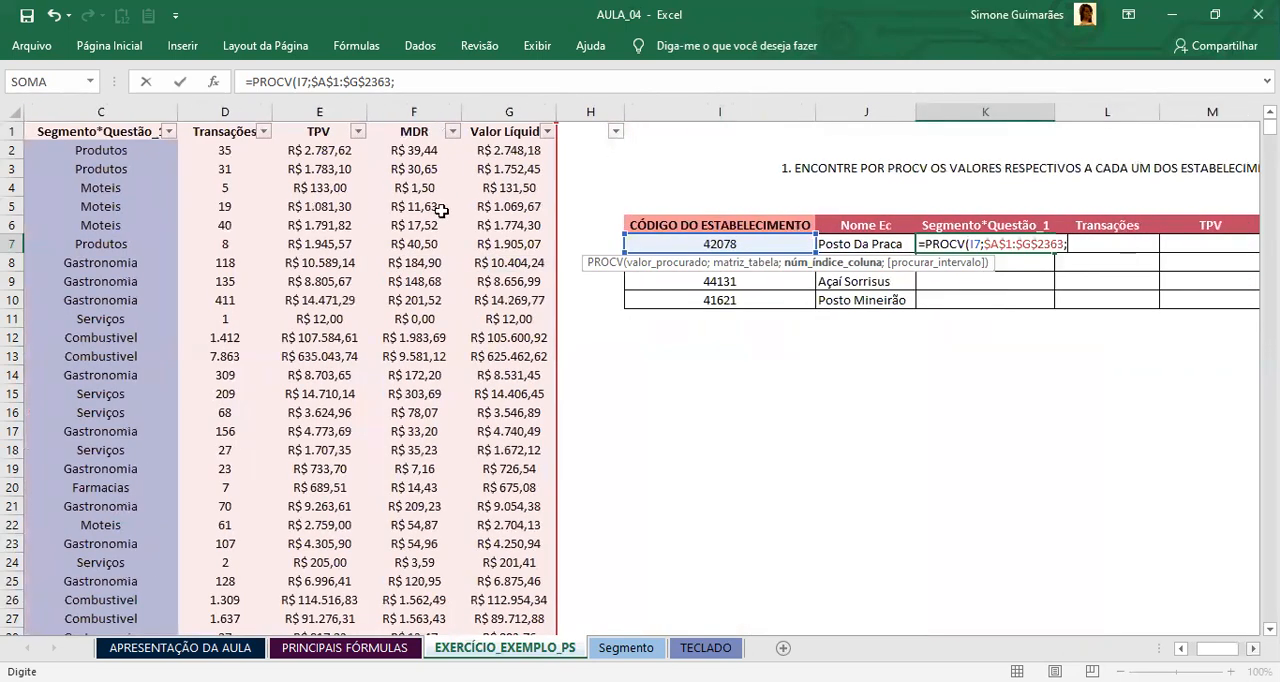
pyautogui.hscroll(1, 441, 210)
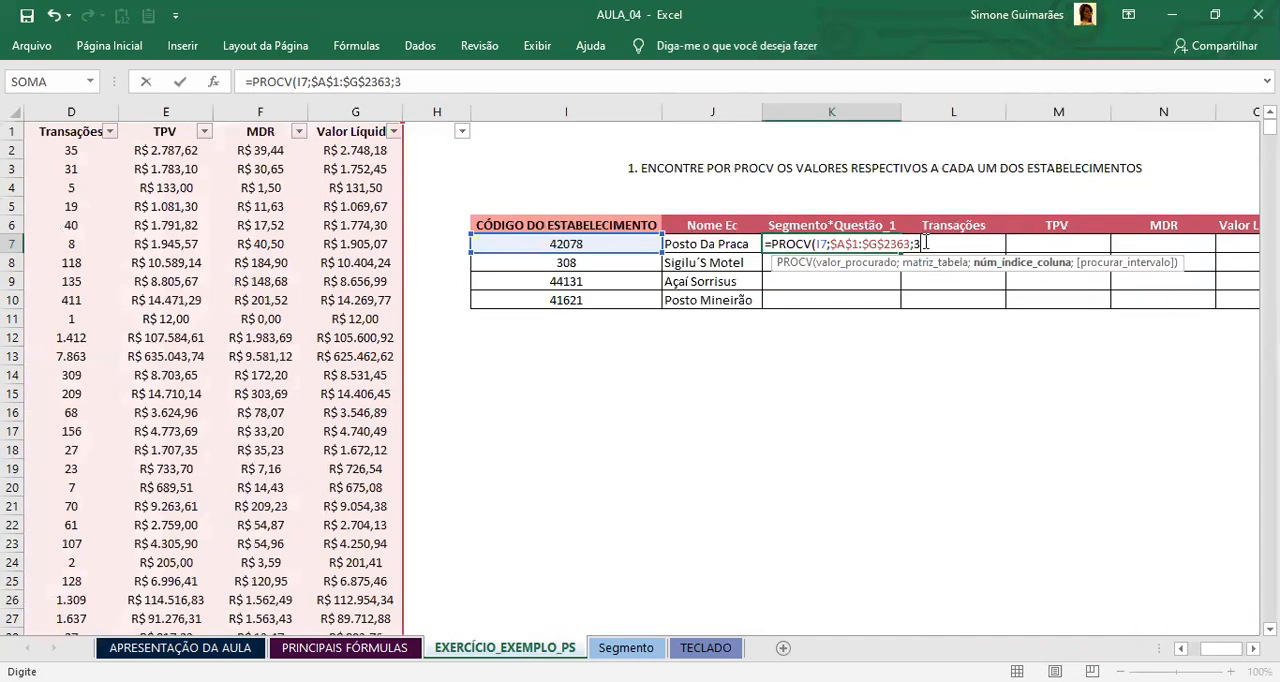
pyautogui.write(';')
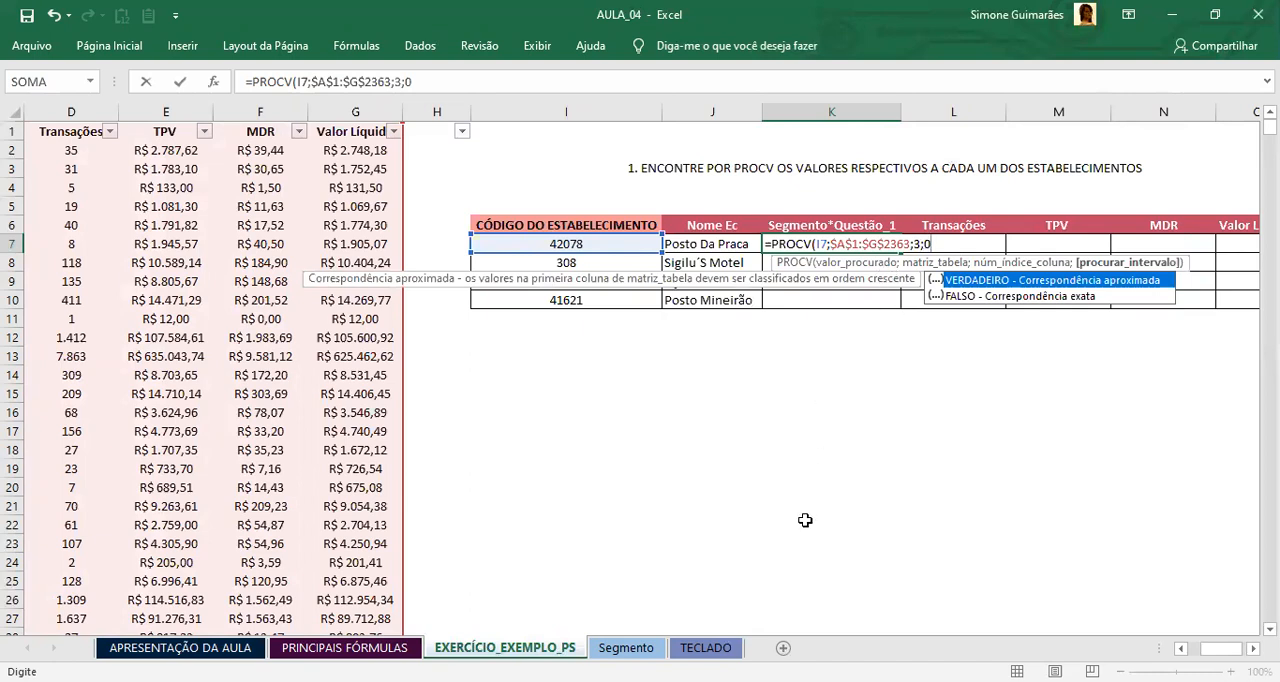
pyautogui.write('0)')
pyautogui.press('Return')
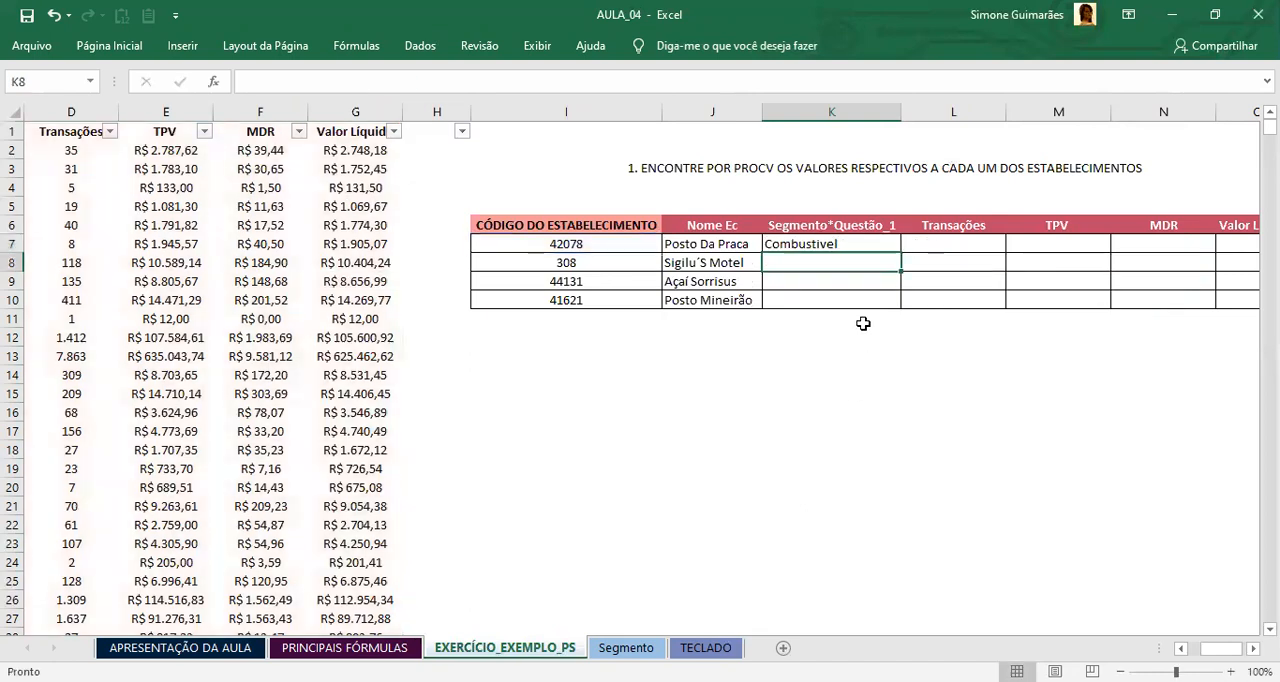
# Step: Check K7 against the code and name in its row, and copy its formula down through K10
pyautogui.click(810, 244)
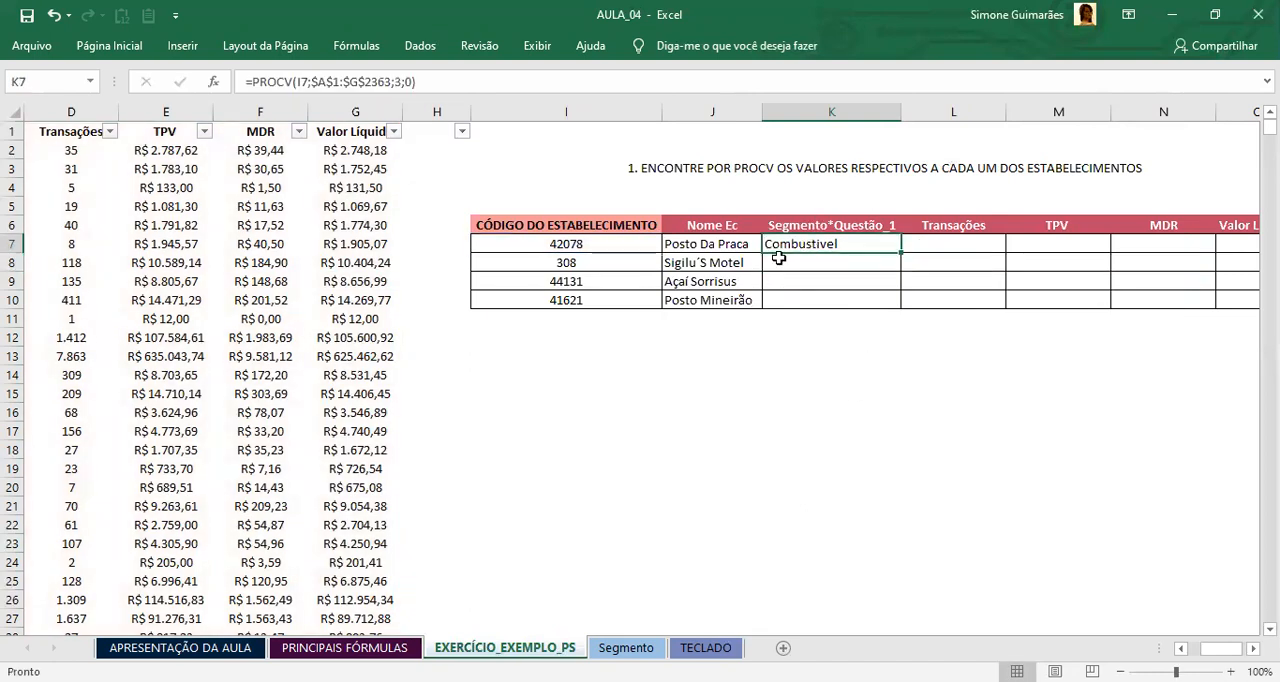
pyautogui.click(620, 230)
pyautogui.click(641, 257)
pyautogui.click(598, 245)
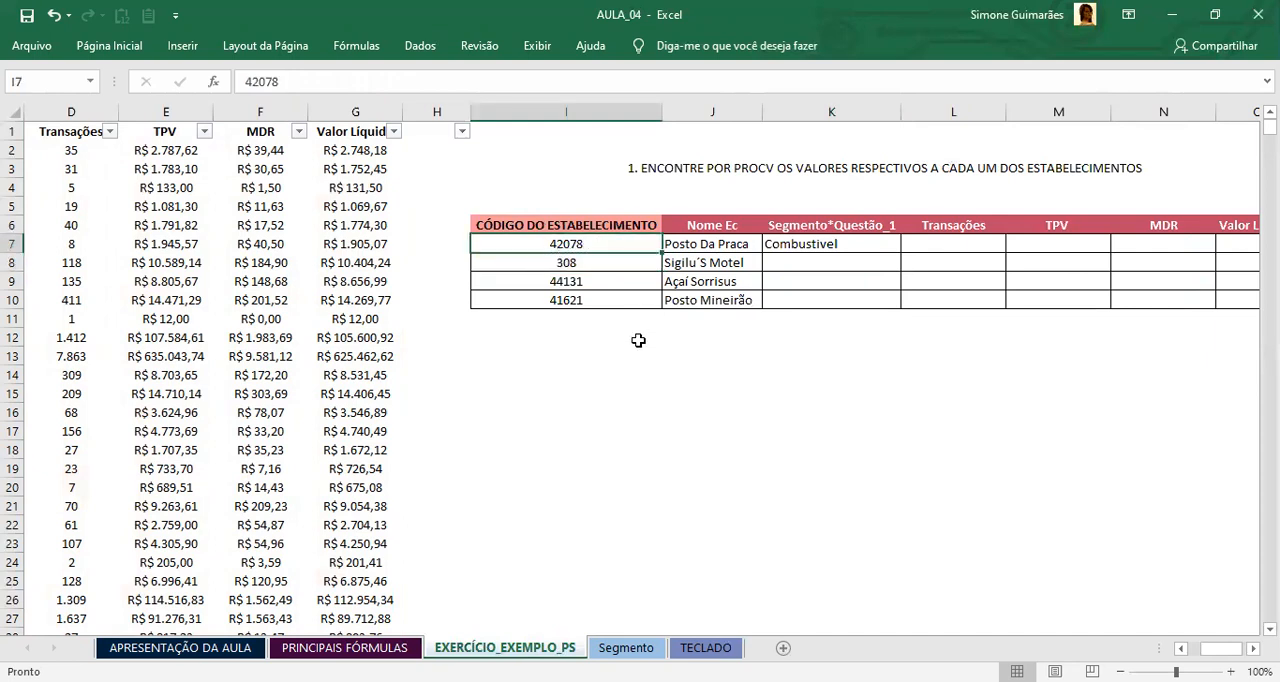
pyautogui.click(709, 243)
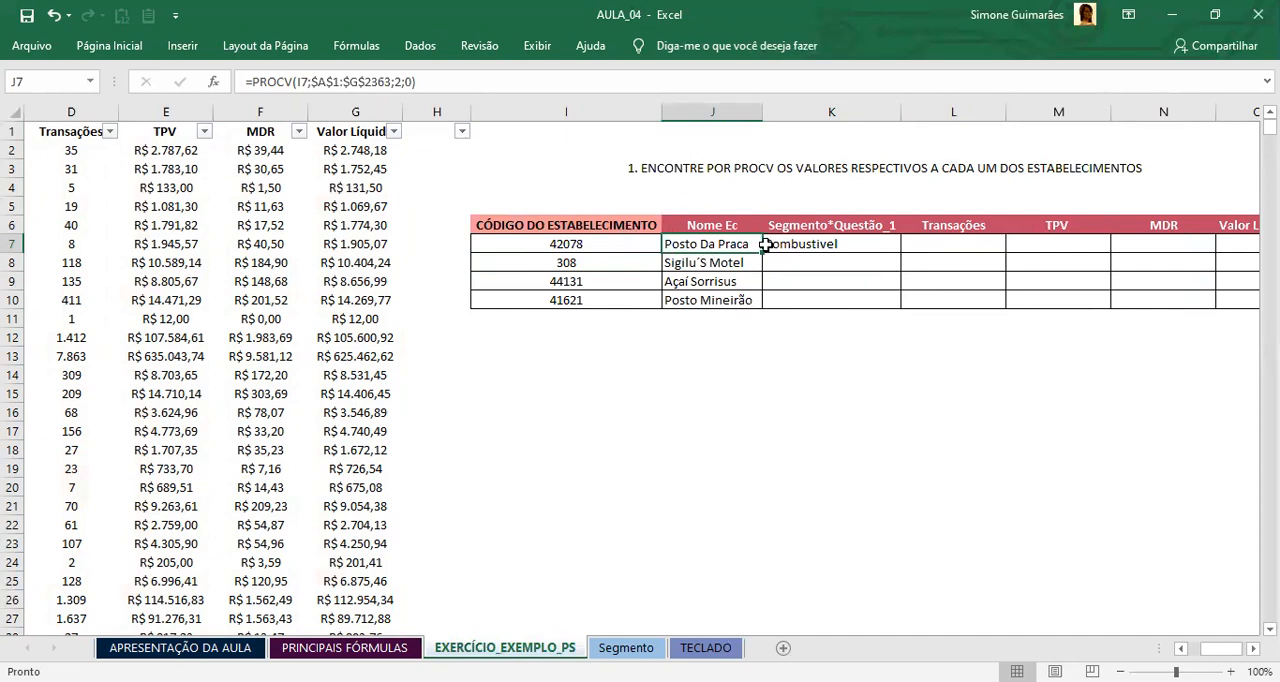
pyautogui.click(796, 245)
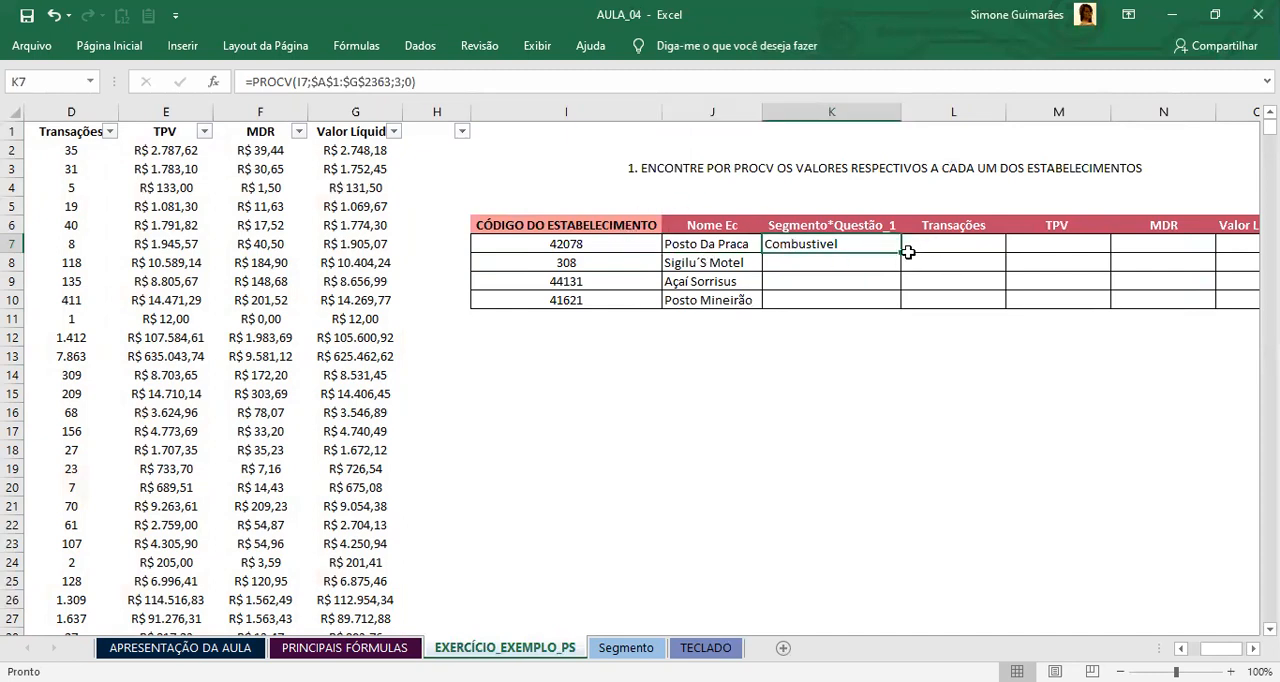
pyautogui.moveTo(901, 254); pyautogui.dragTo(888, 302)
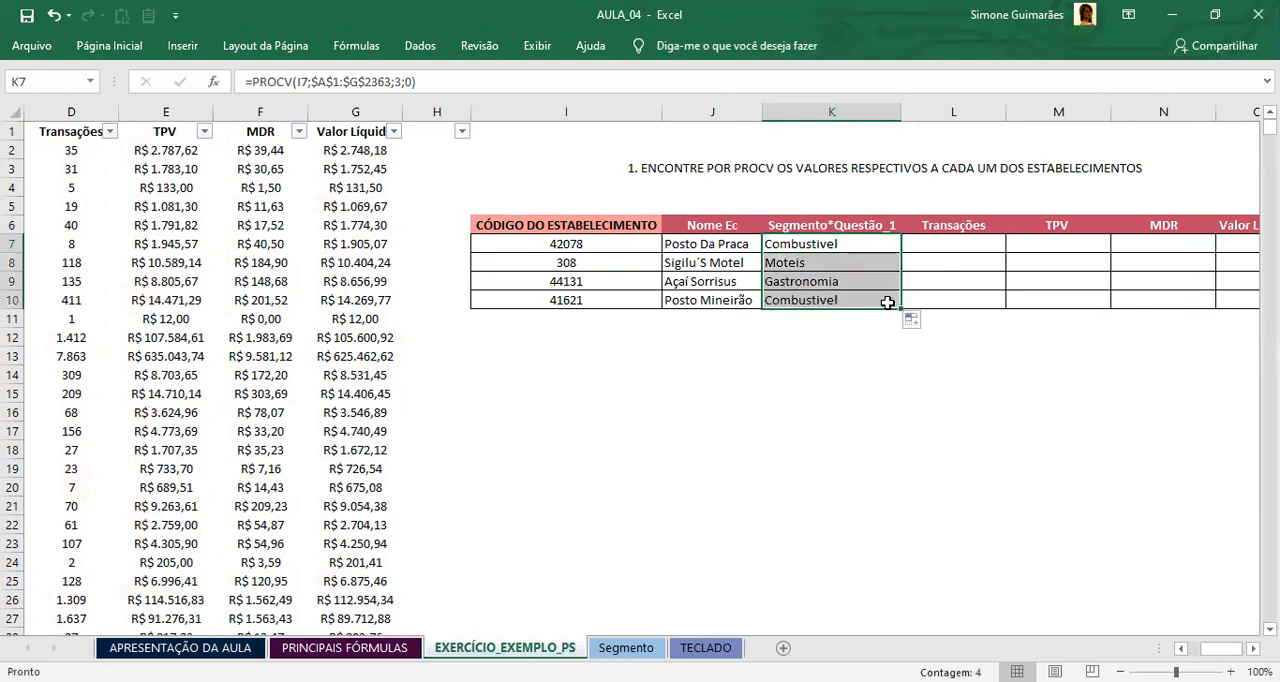
# Step: Compare the segments in K7:K10 with the establishment names and codes in the same rows
pyautogui.click(728, 260)
pyautogui.click(778, 260)
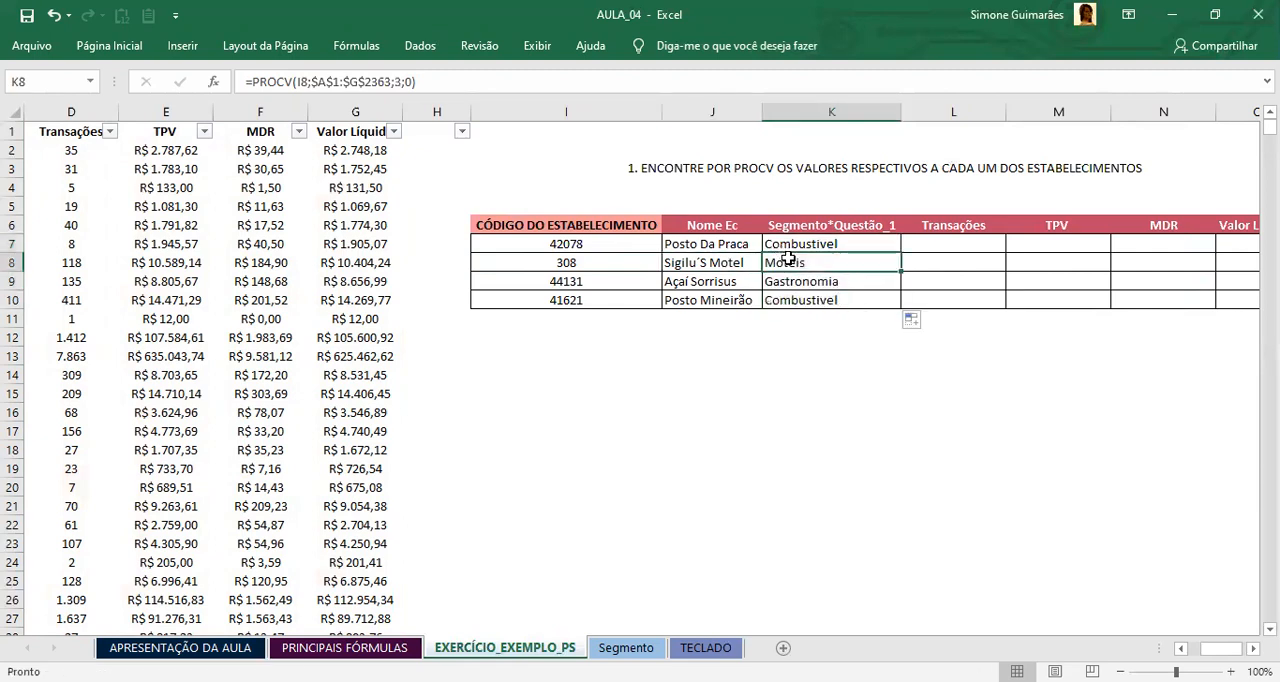
pyautogui.click(716, 265)
pyautogui.click(804, 262)
pyautogui.click(717, 281)
pyautogui.click(556, 282)
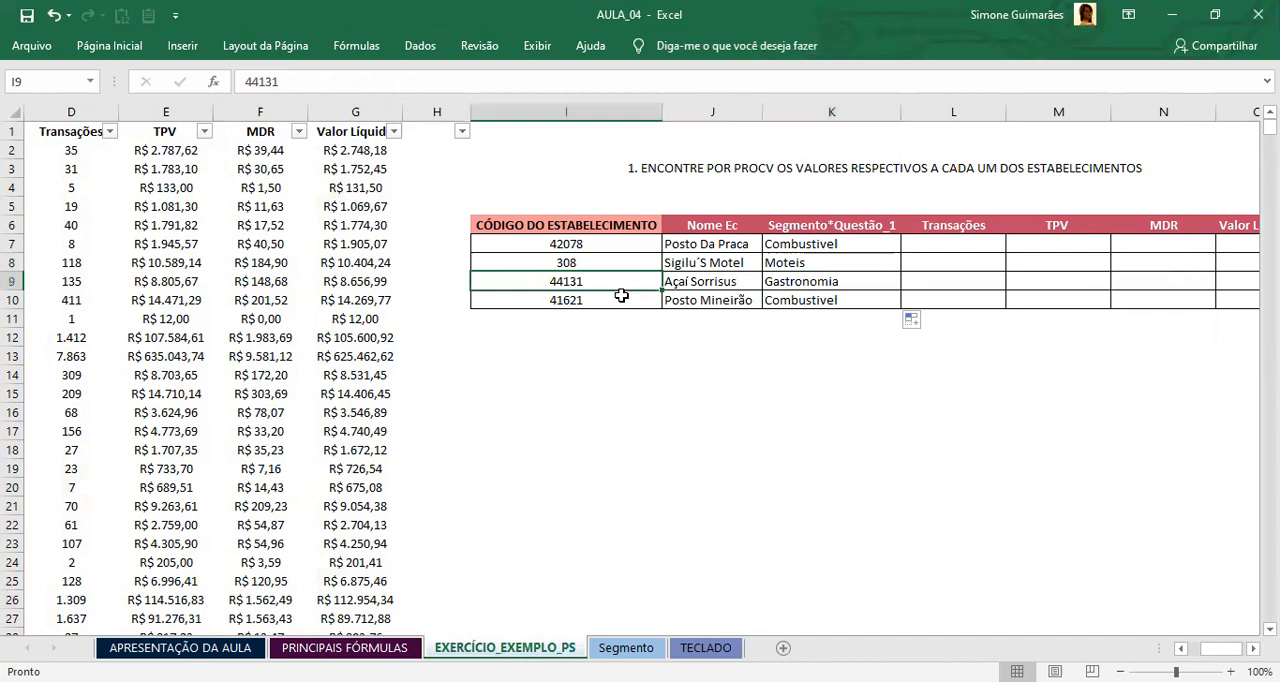
pyautogui.click(692, 285)
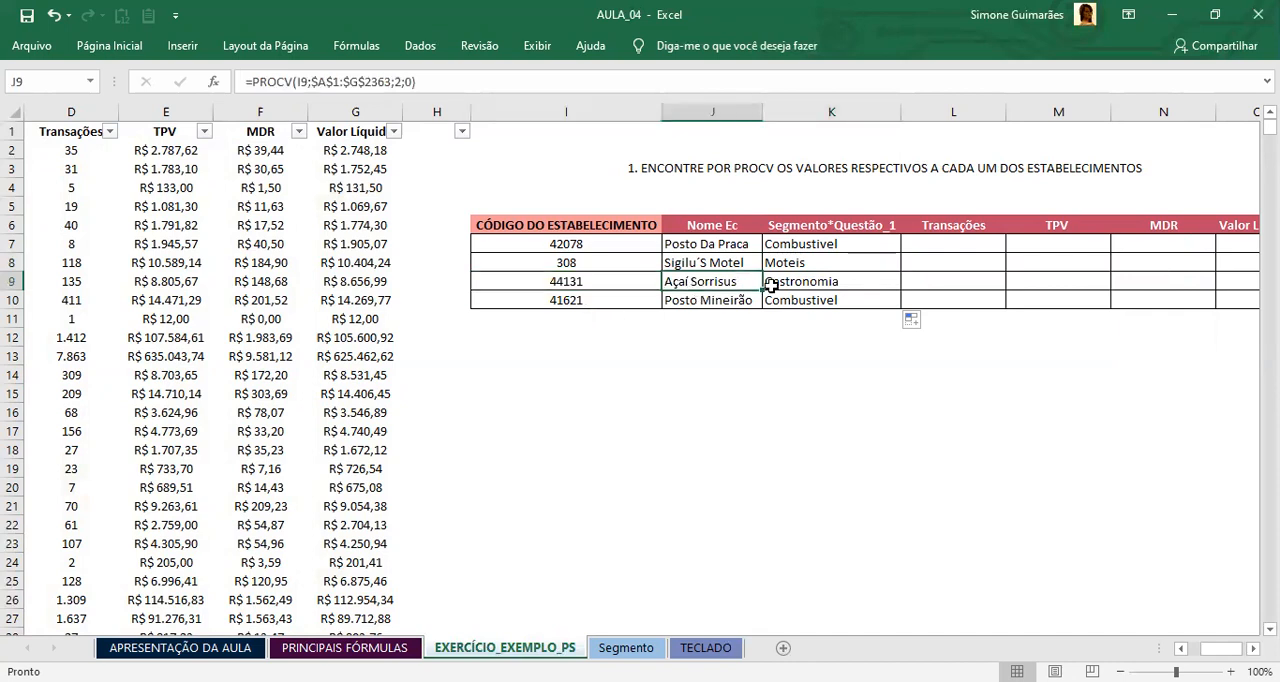
pyautogui.click(801, 279)
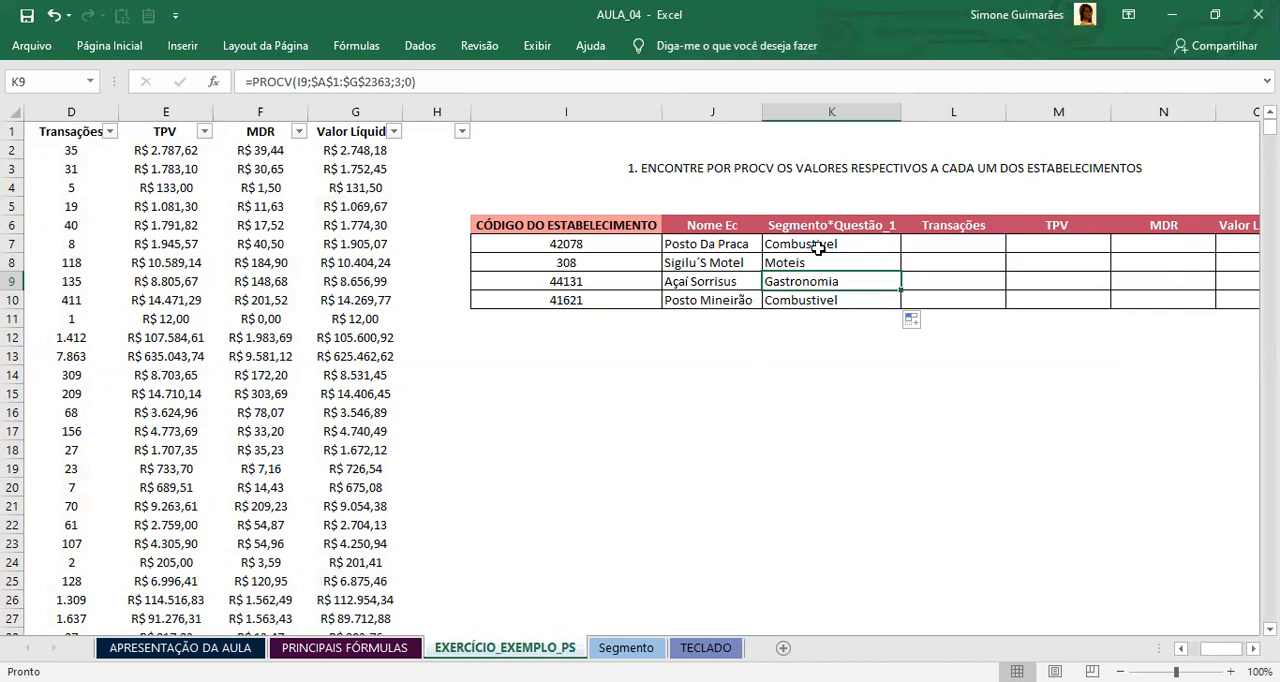
pyautogui.moveTo(781, 241); pyautogui.dragTo(787, 292)
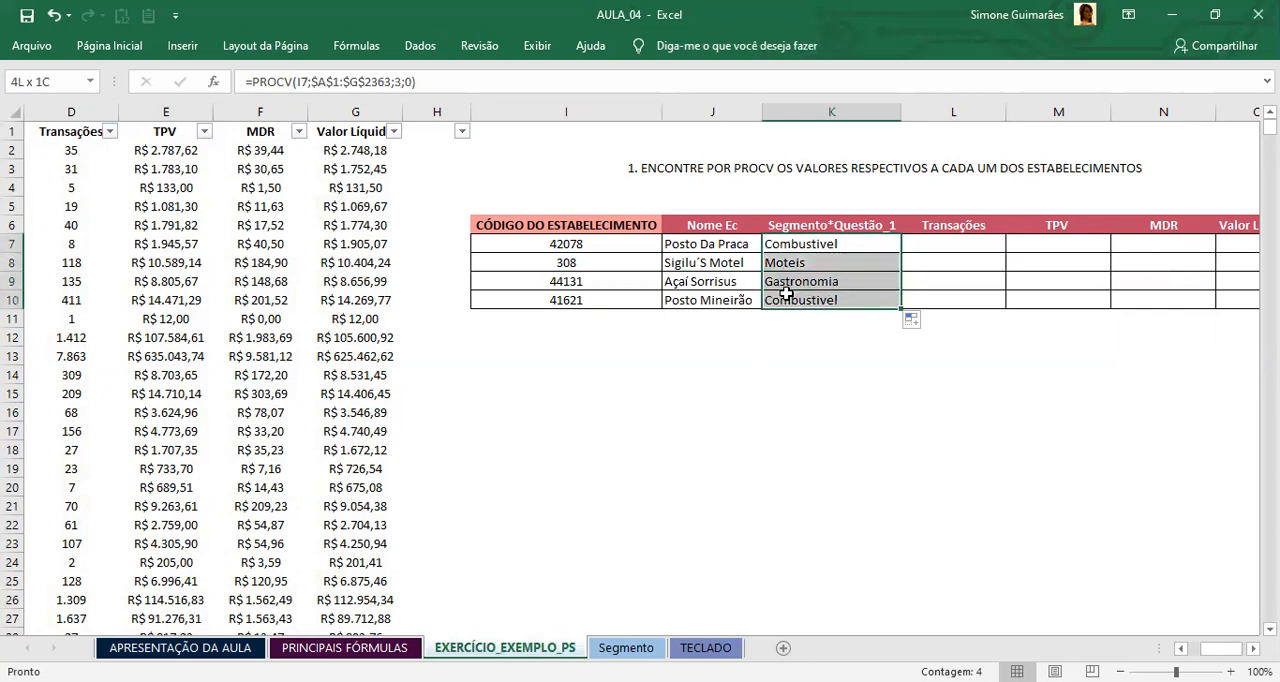
pyautogui.click(786, 243)
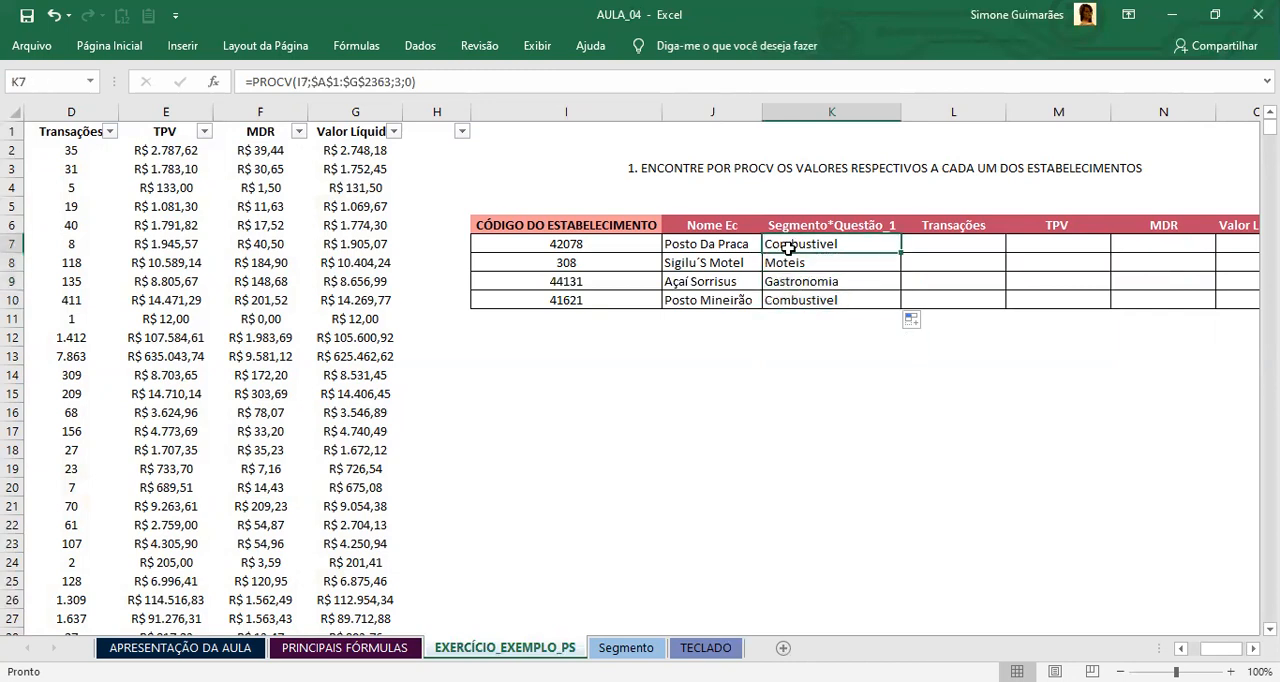
# Step: Start a PROCV formula in L7 under Transações with the establishment code in I7 as the lookup value
pyautogui.click(918, 245)
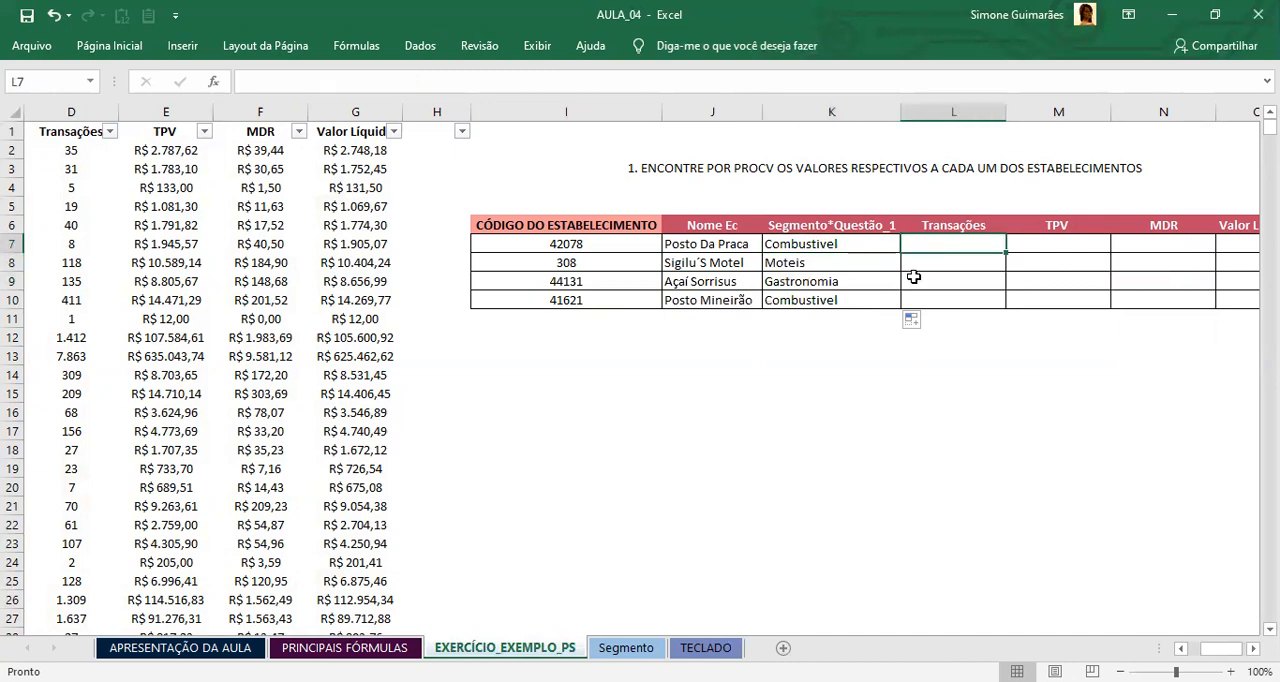
pyautogui.click(681, 413)
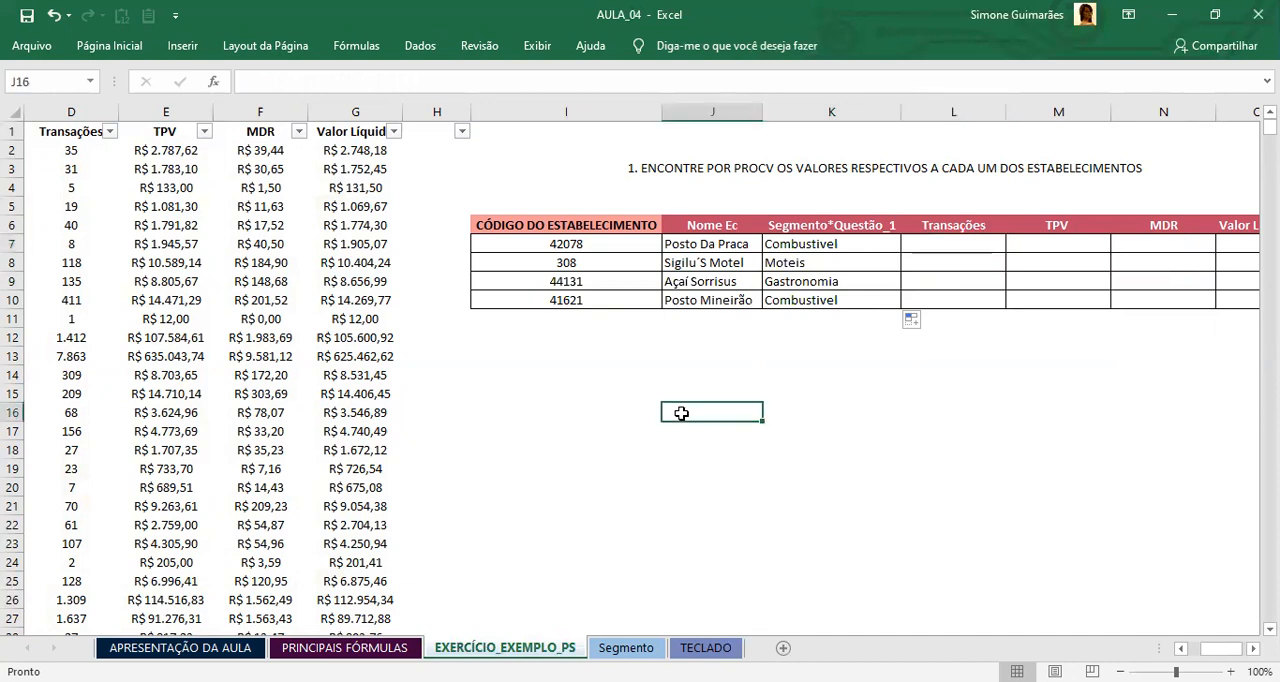
pyautogui.click(974, 244)
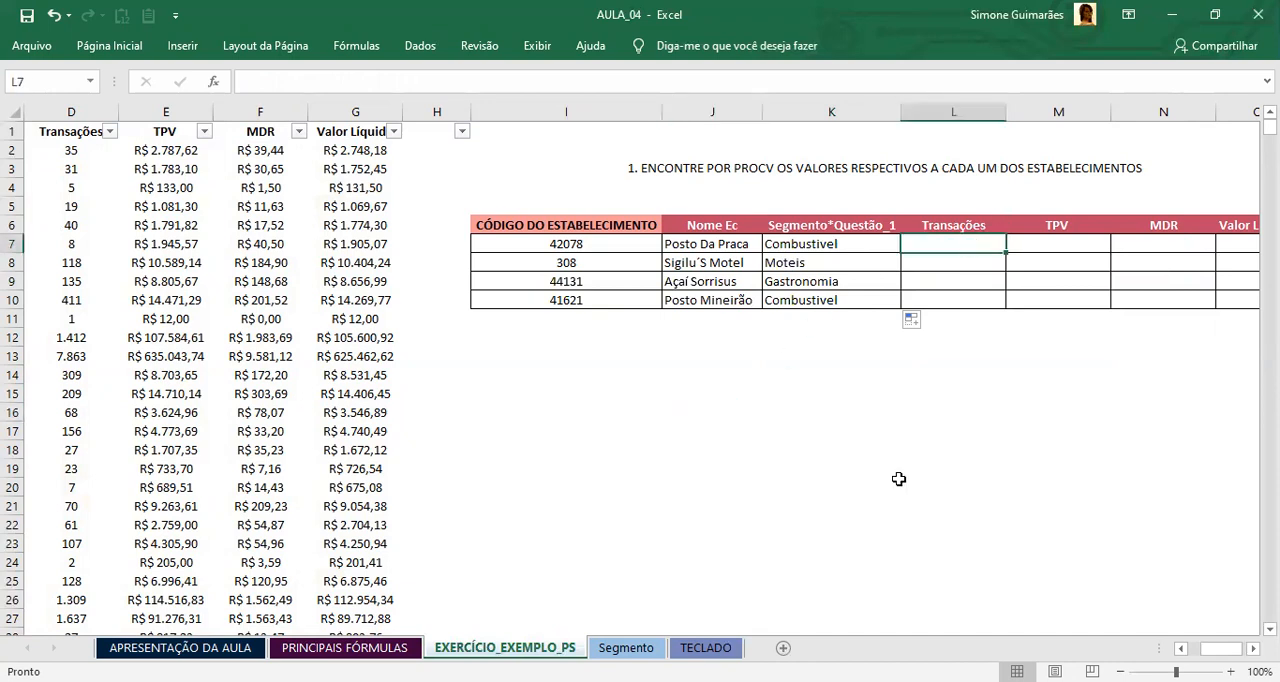
pyautogui.write('=')
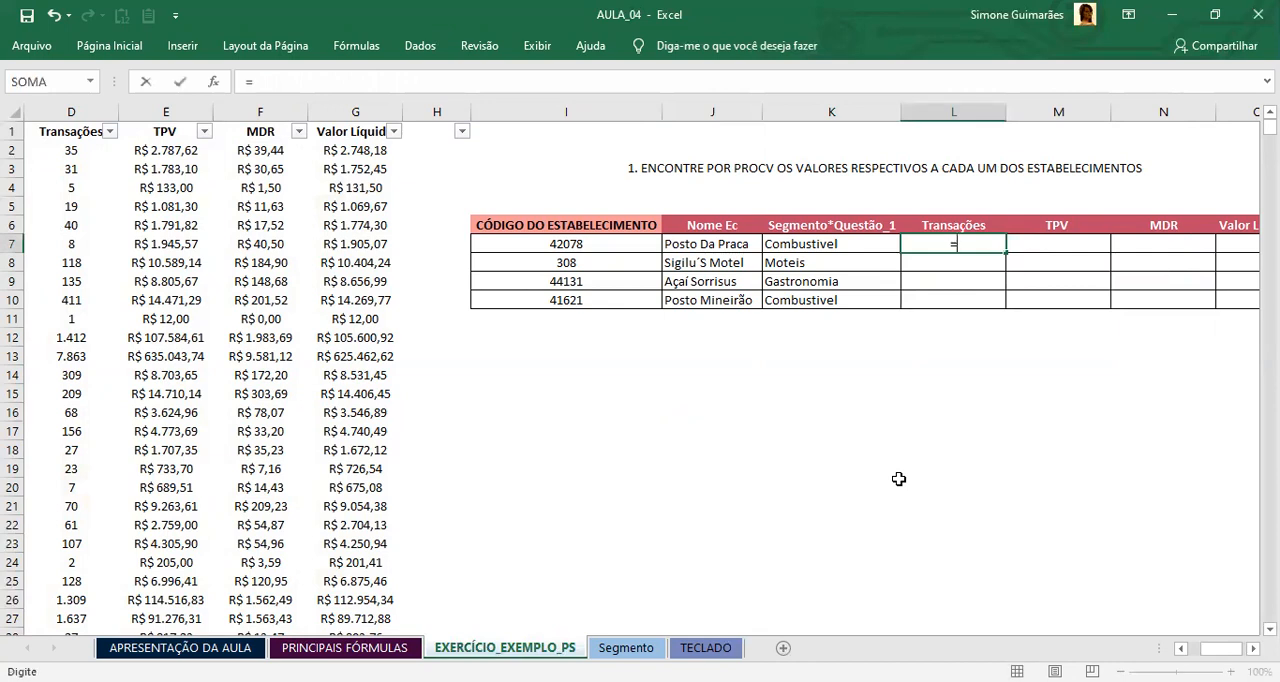
pyautogui.write('PROCV')
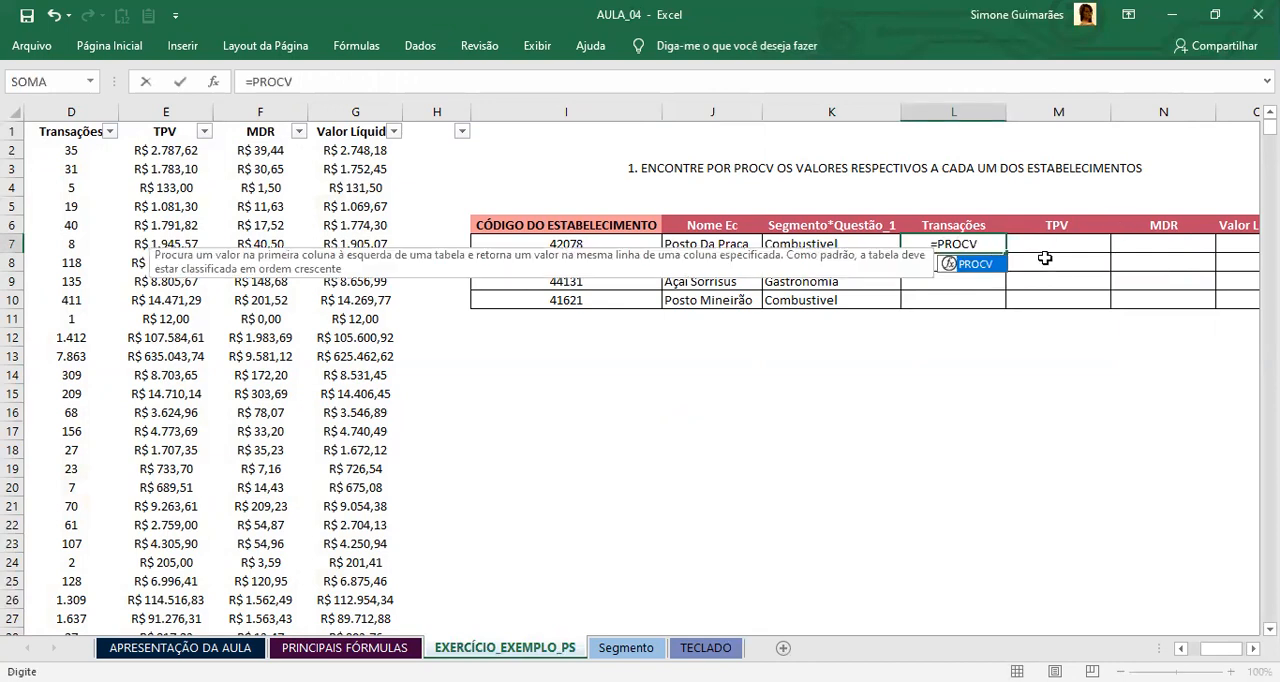
pyautogui.doubleClick(983, 266)
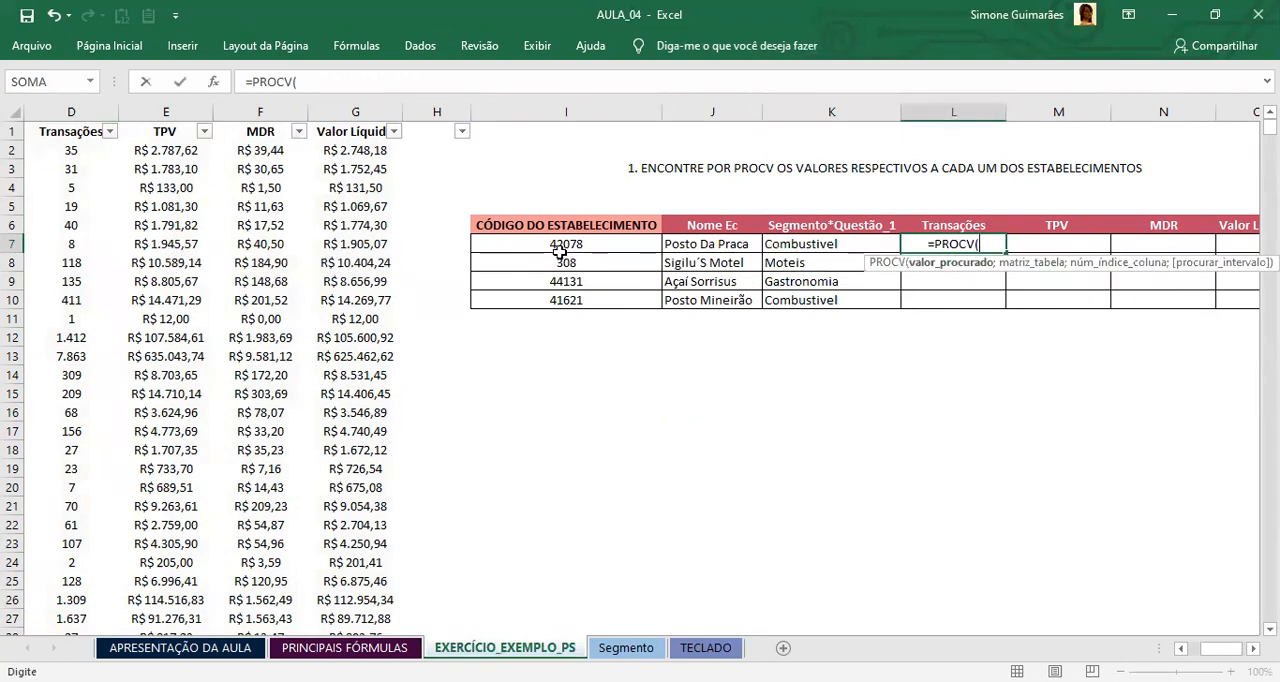
pyautogui.click(561, 246)
pyautogui.write(';')
pyautogui.hscroll(-3, 640, 380)
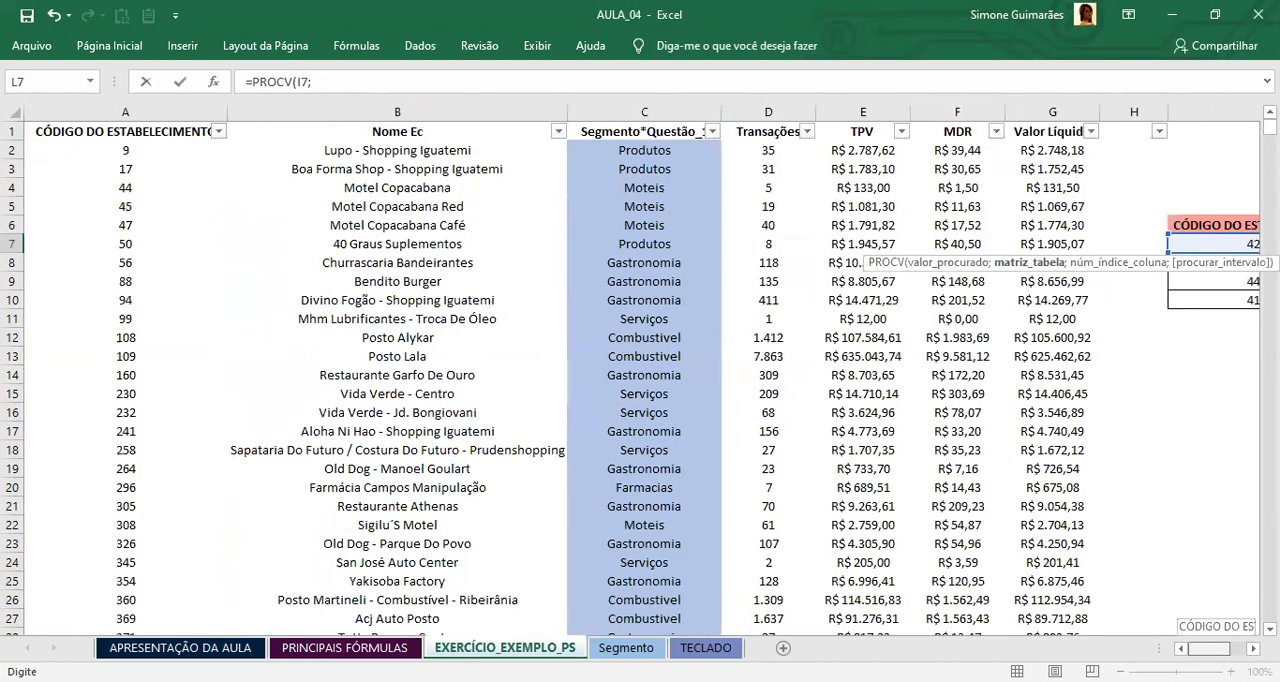
pyautogui.click(40, 131)
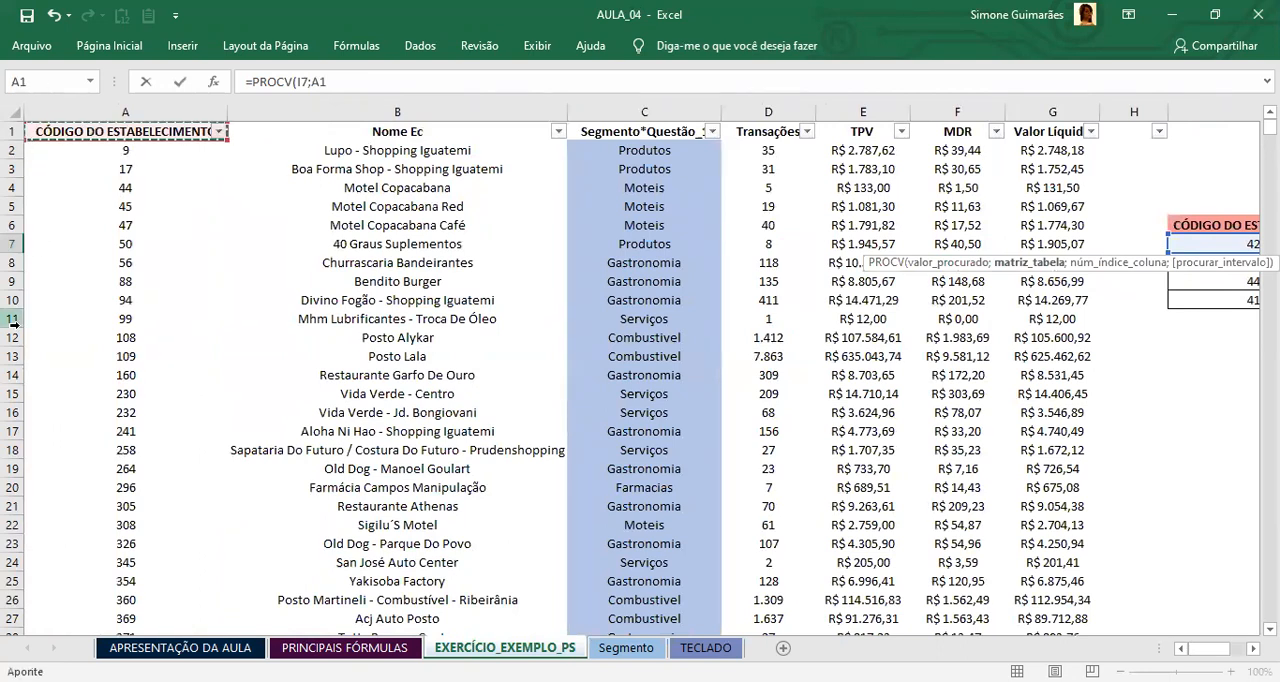
pyautogui.hotkey('ctrl', 'shift', 'Right')
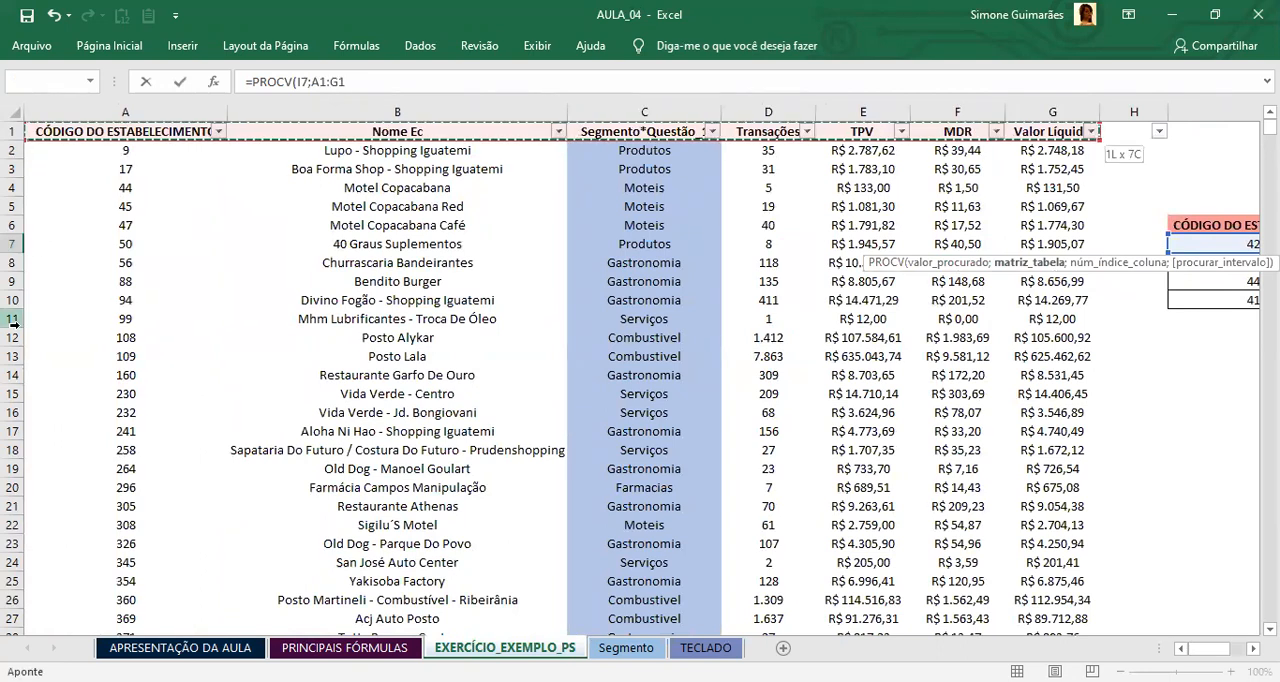
pyautogui.hotkey('ctrl', 'shift', 'Down')
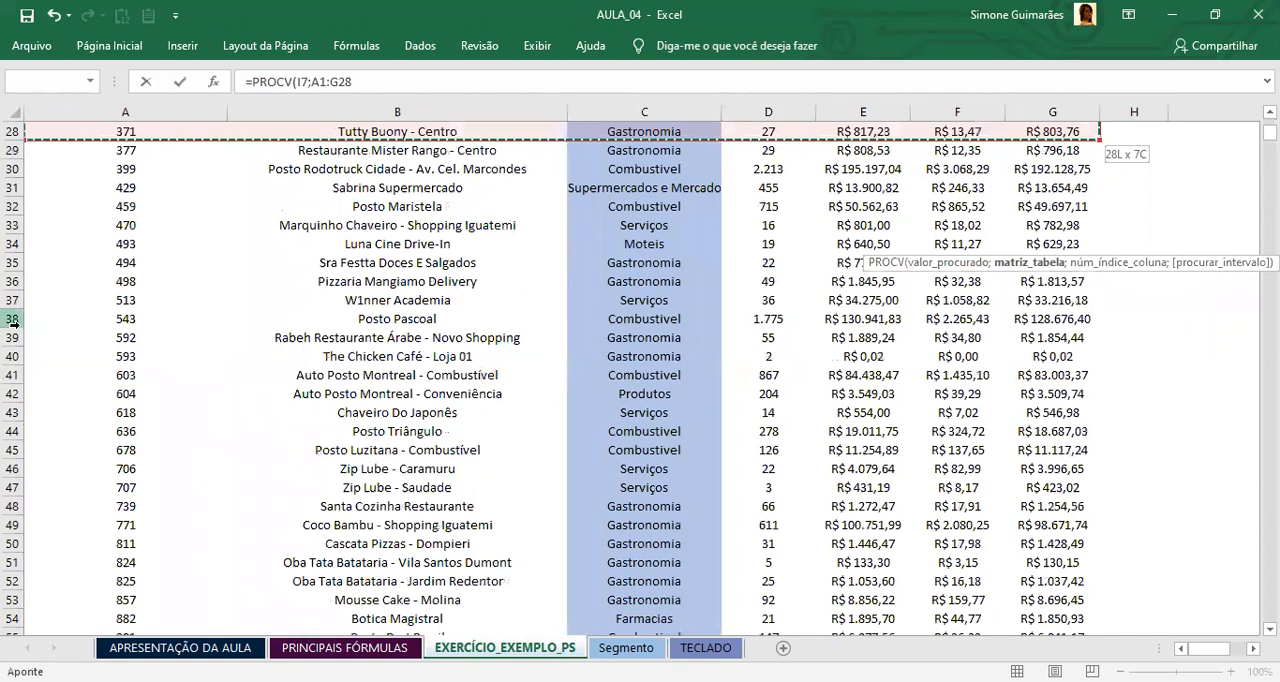
pyautogui.hotkey('ctrl', 'pagedown')
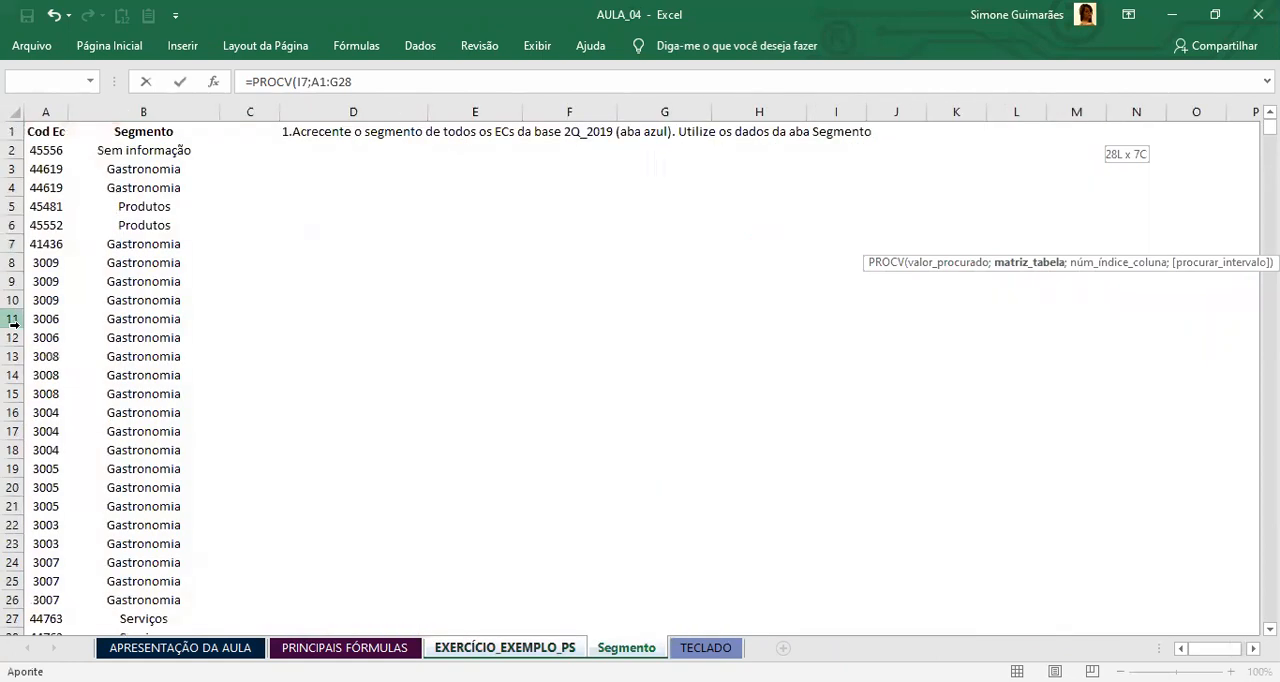
pyautogui.press('Escape')
pyautogui.press('Up')
pyautogui.press('Down')
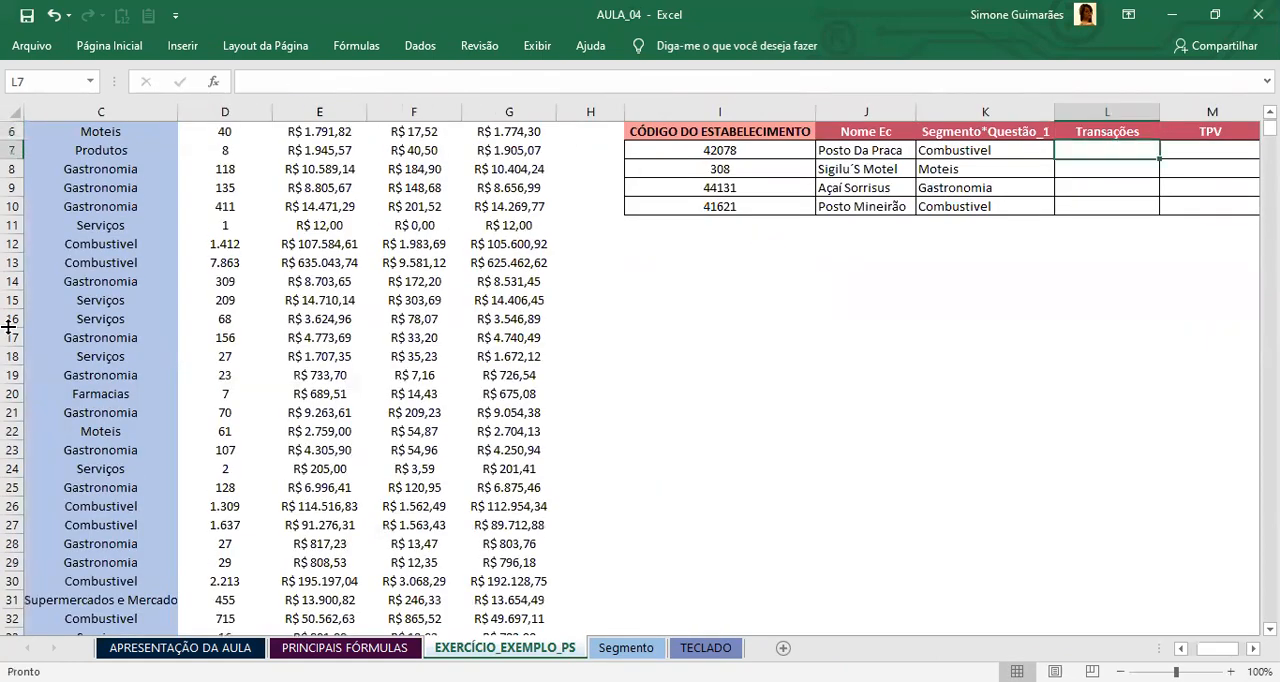
# Step: Start a new PROCV formula in L7 under Transações with the establishment code in I7 as the lookup value
pyautogui.write('=')
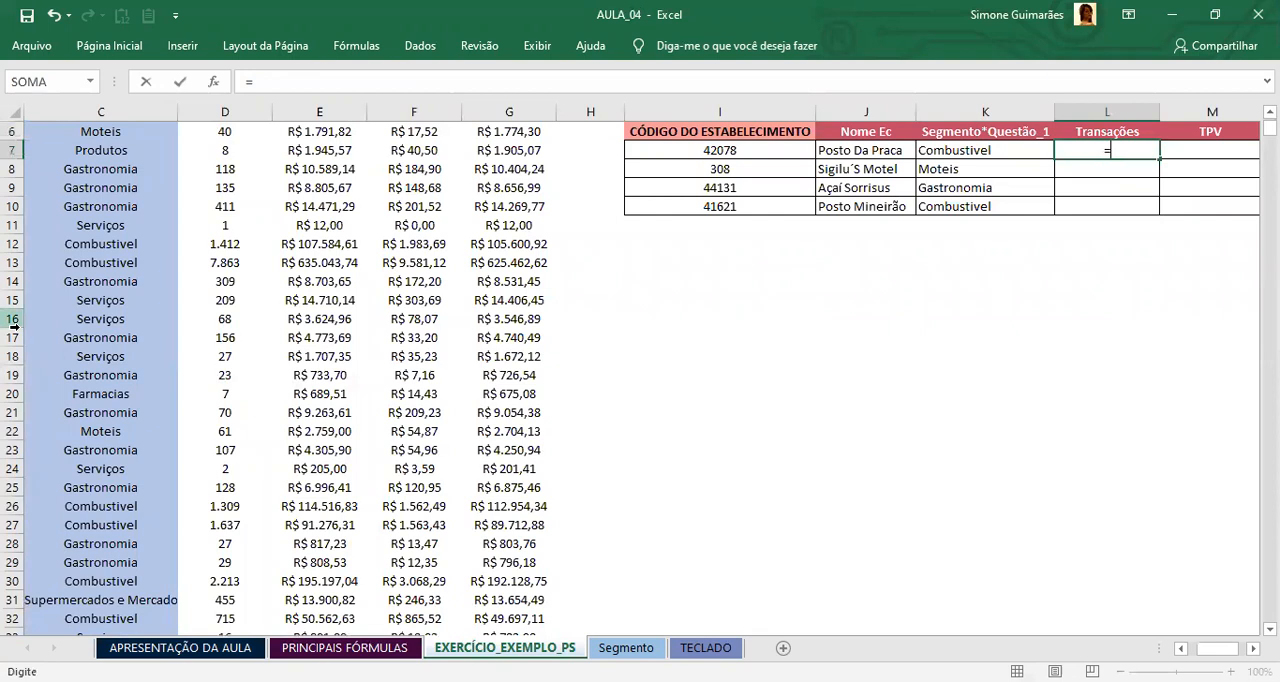
pyautogui.write('PROCV')
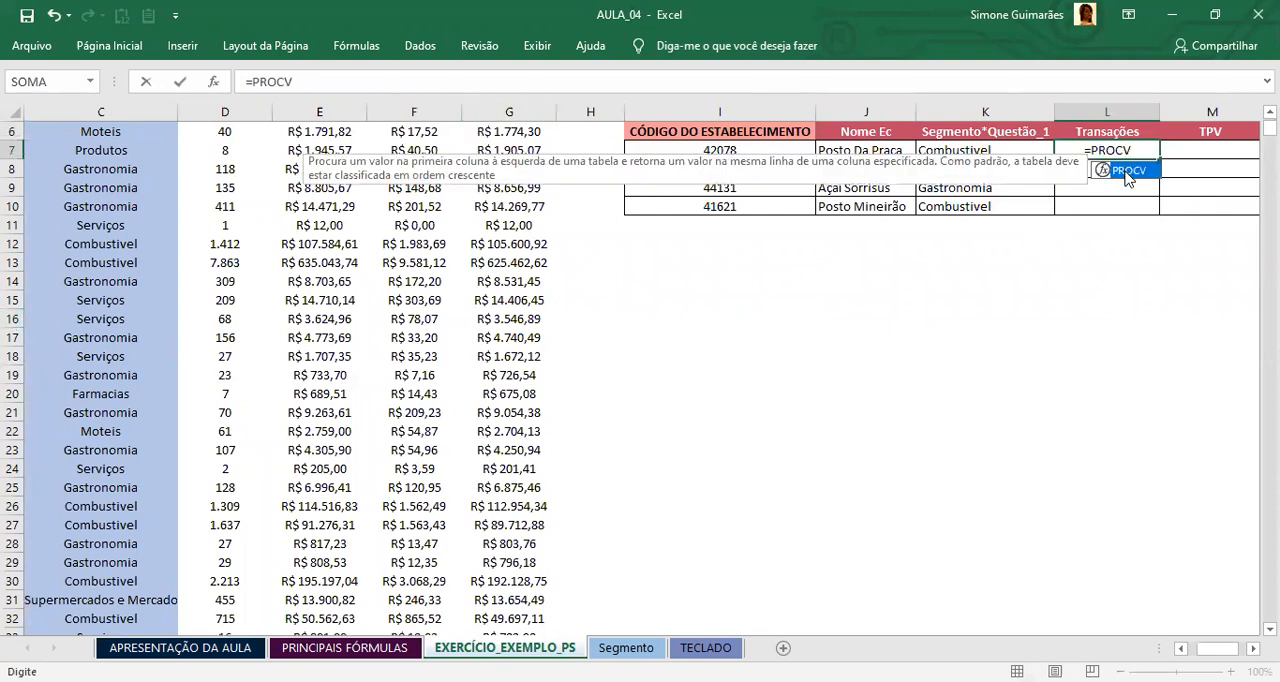
pyautogui.write('(')
pyautogui.click(727, 149)
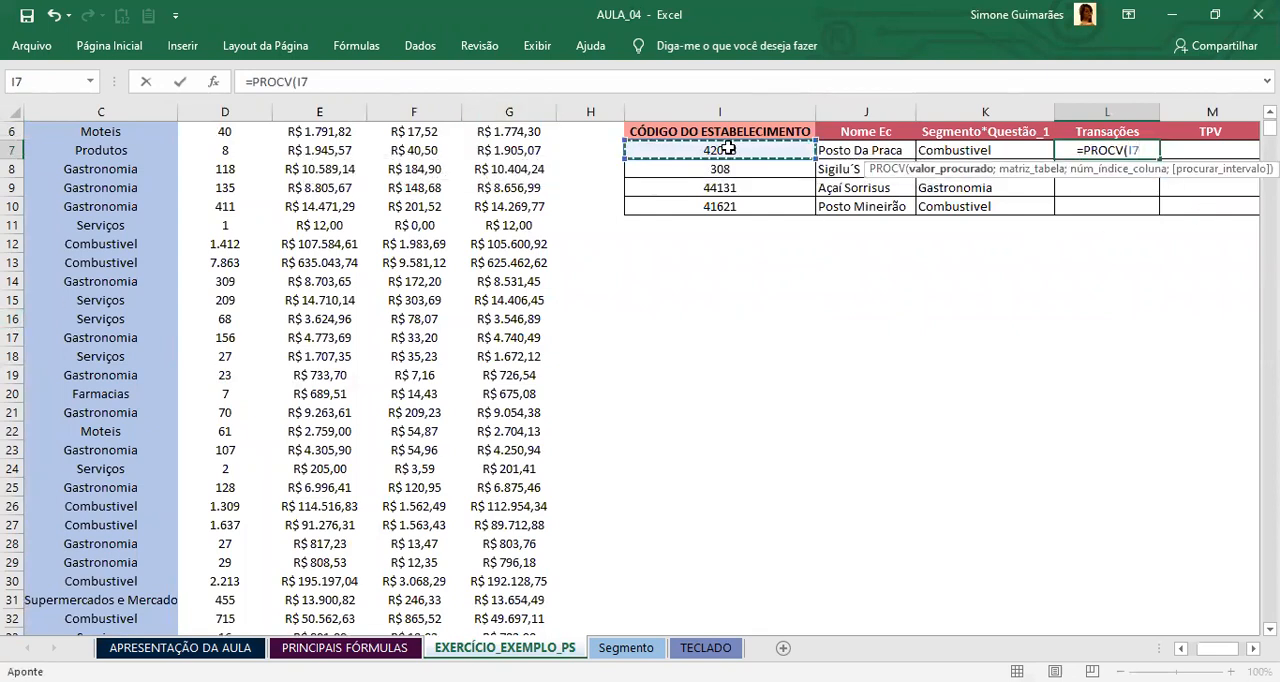
pyautogui.write(';')
# Step: Set the L7 formula's table array to the whole establishment base as the absolute range $A$1:$G$2363
pyautogui.click(518, 268)
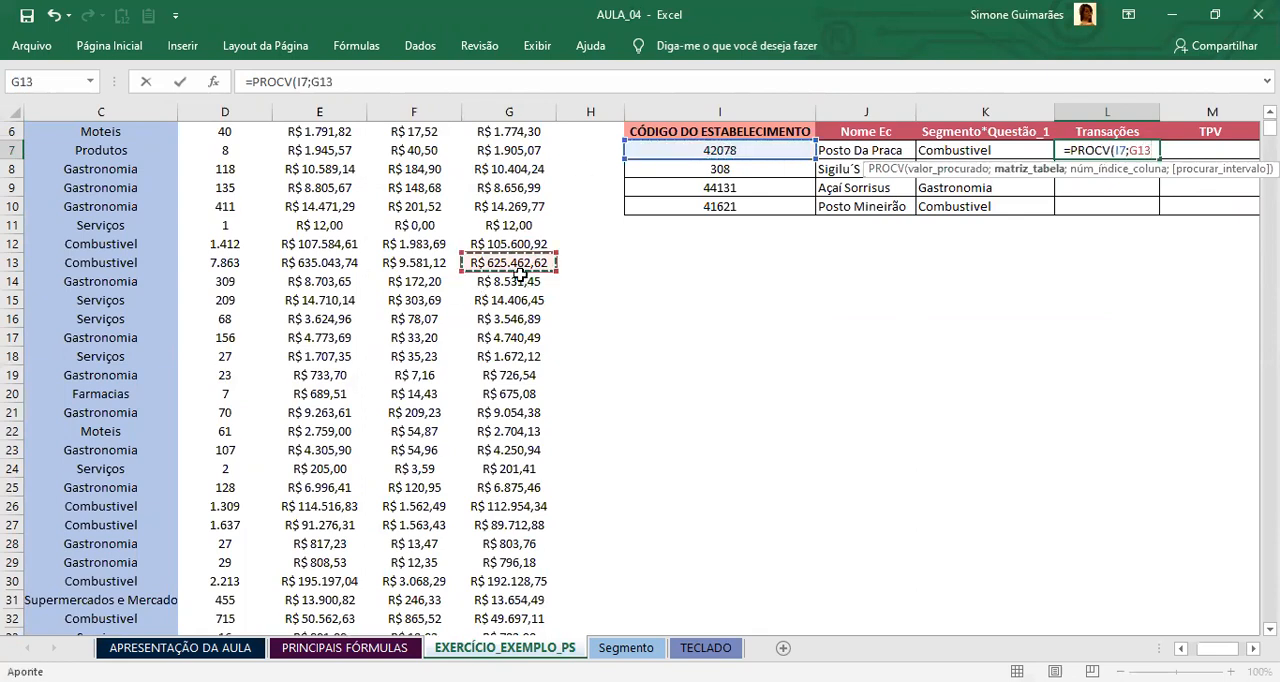
pyautogui.hotkey('ctrl', 'Up')
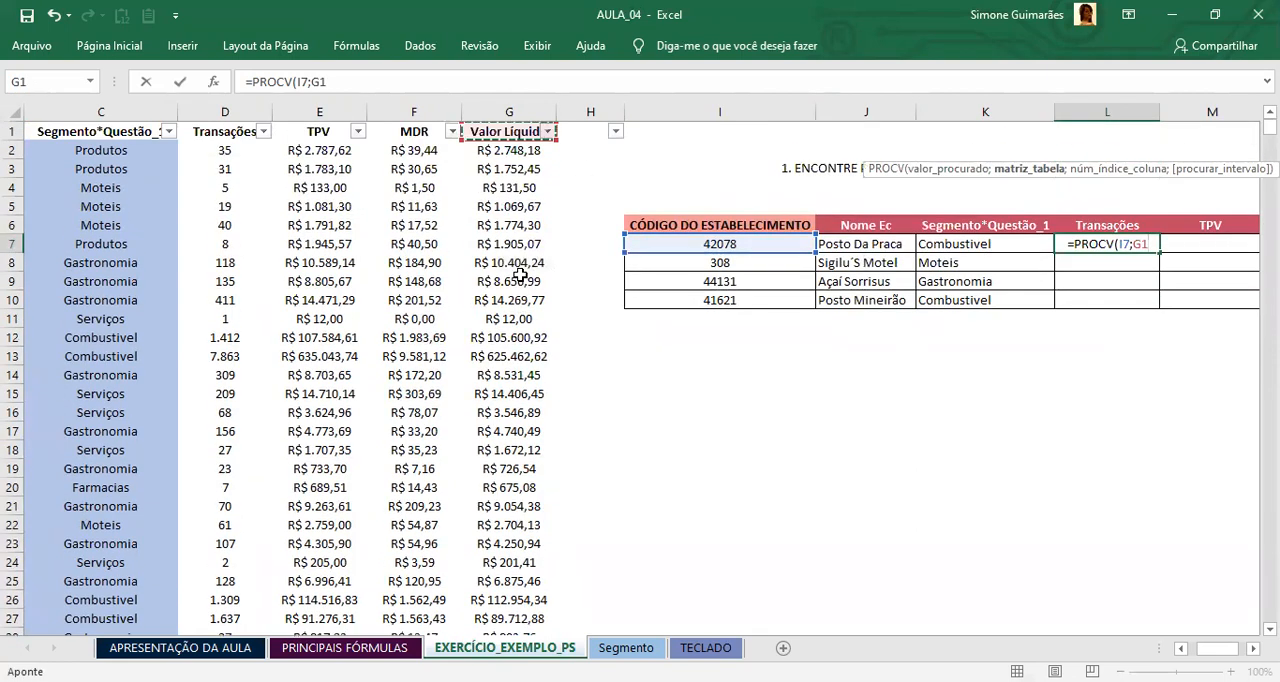
pyautogui.hotkey('ctrl', 'shift', 'Left')
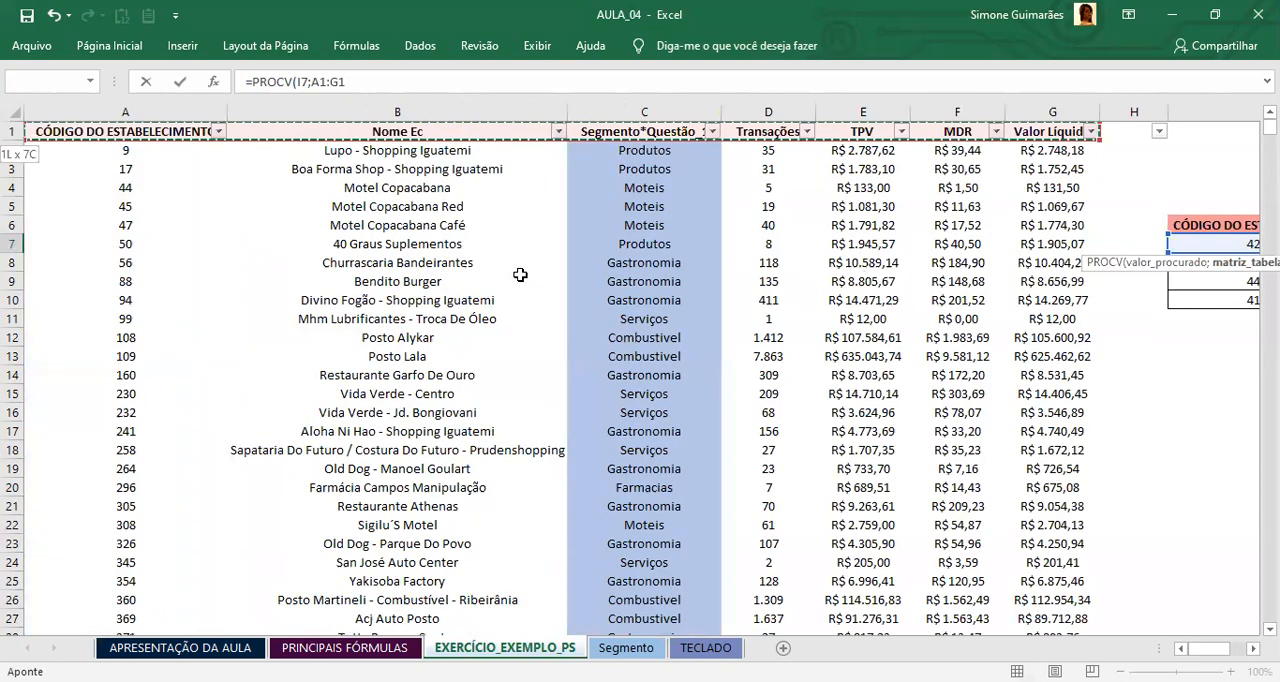
pyautogui.hotkey('ctrl', 'shift', 'Down')
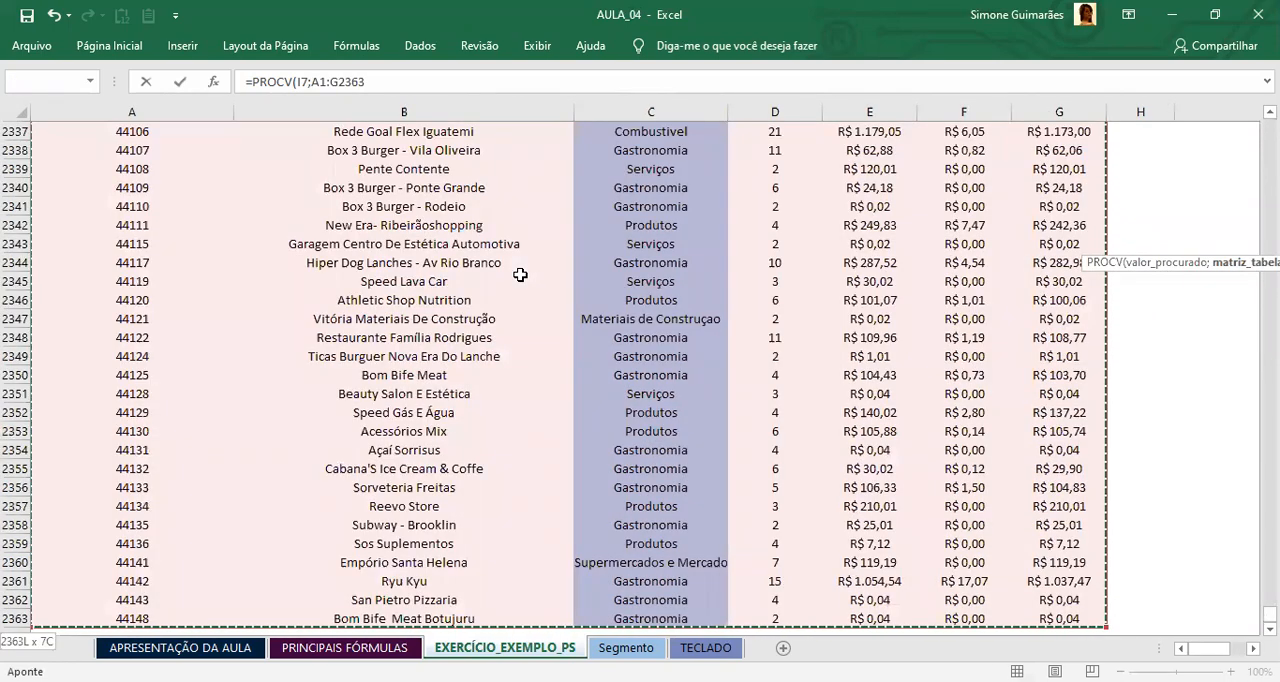
pyautogui.press('F4')
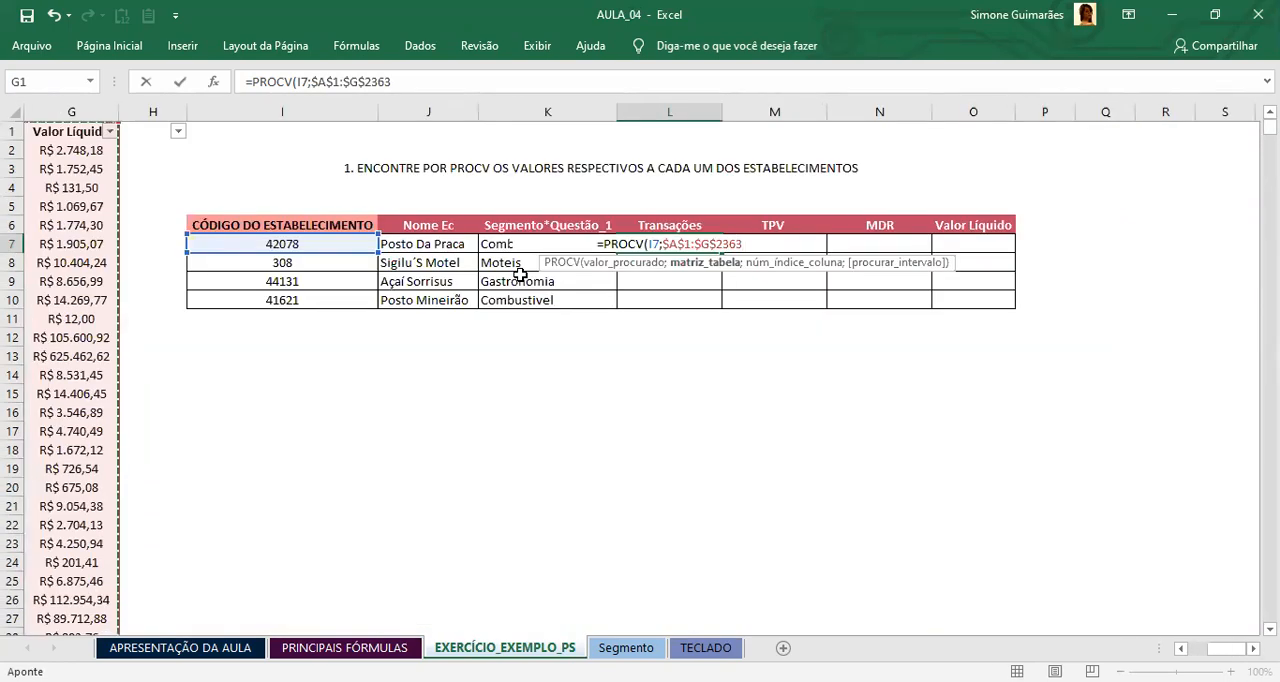
pyautogui.write(';')
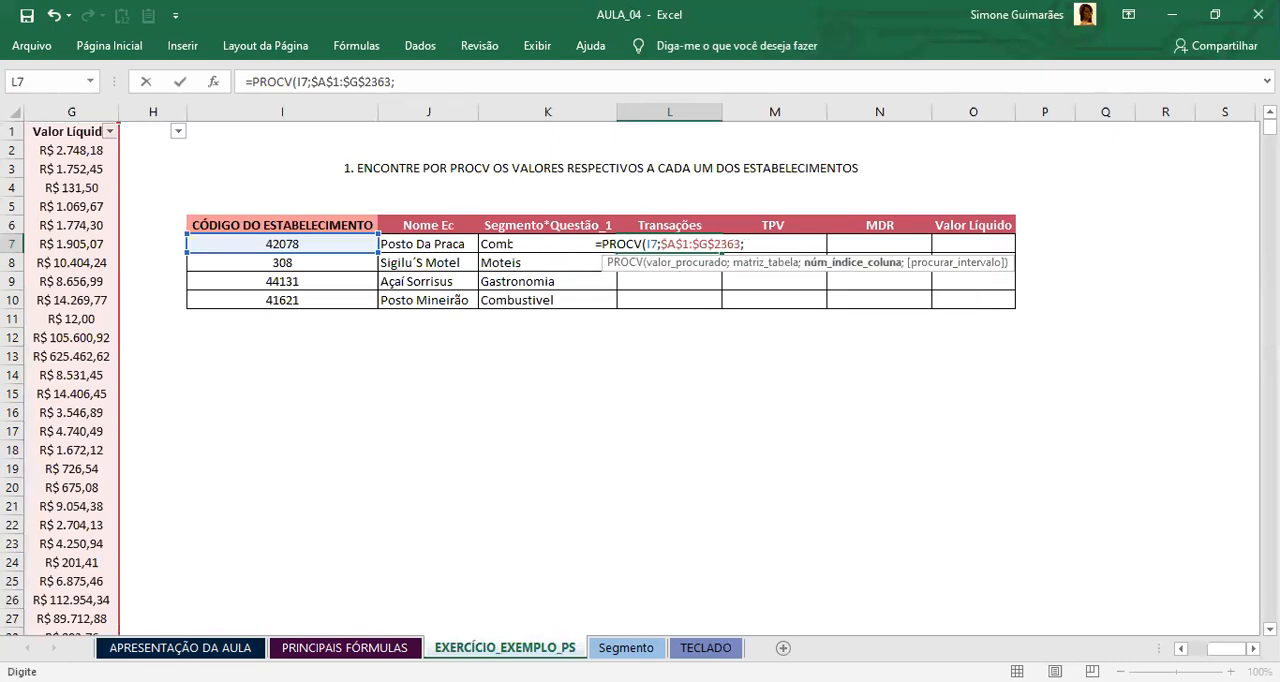
# Step: Complete the L7 formula with column index 4 for Transações and 0 for an exact match
pyautogui.moveTo(1226, 649); pyautogui.dragTo(1180, 646)
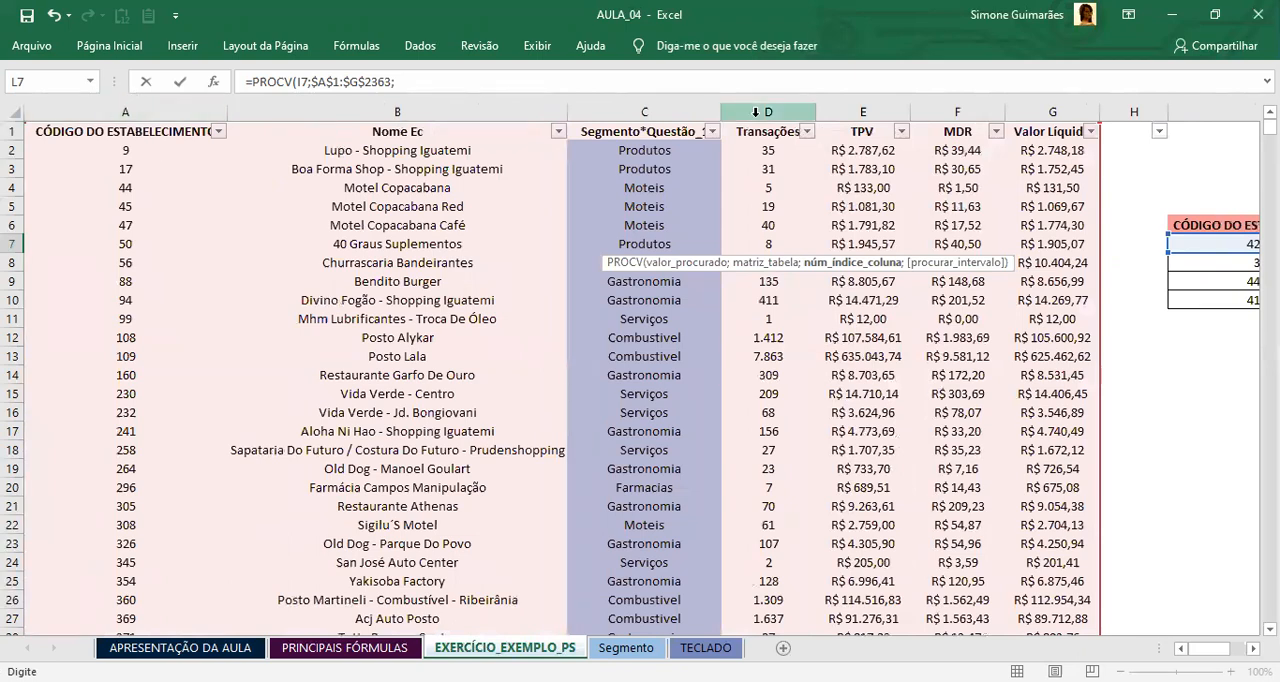
pyautogui.moveTo(1209, 649); pyautogui.dragTo(1221, 649)
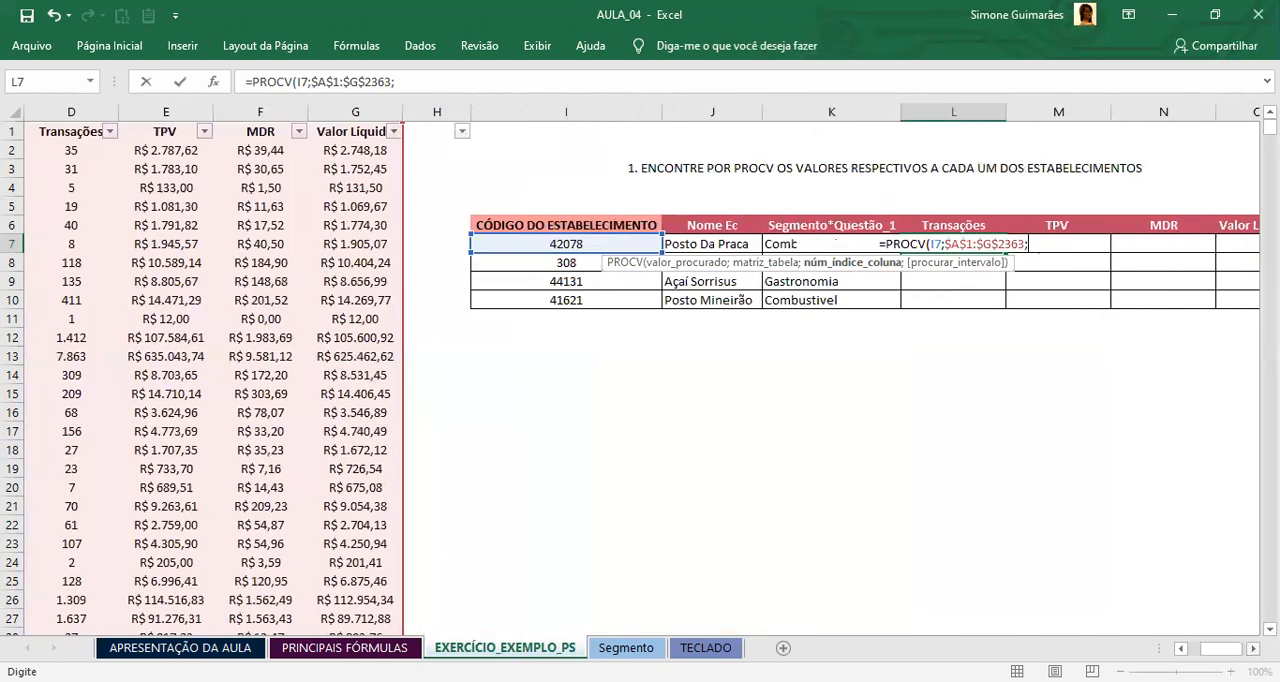
pyautogui.hscroll(1, 910, 346)
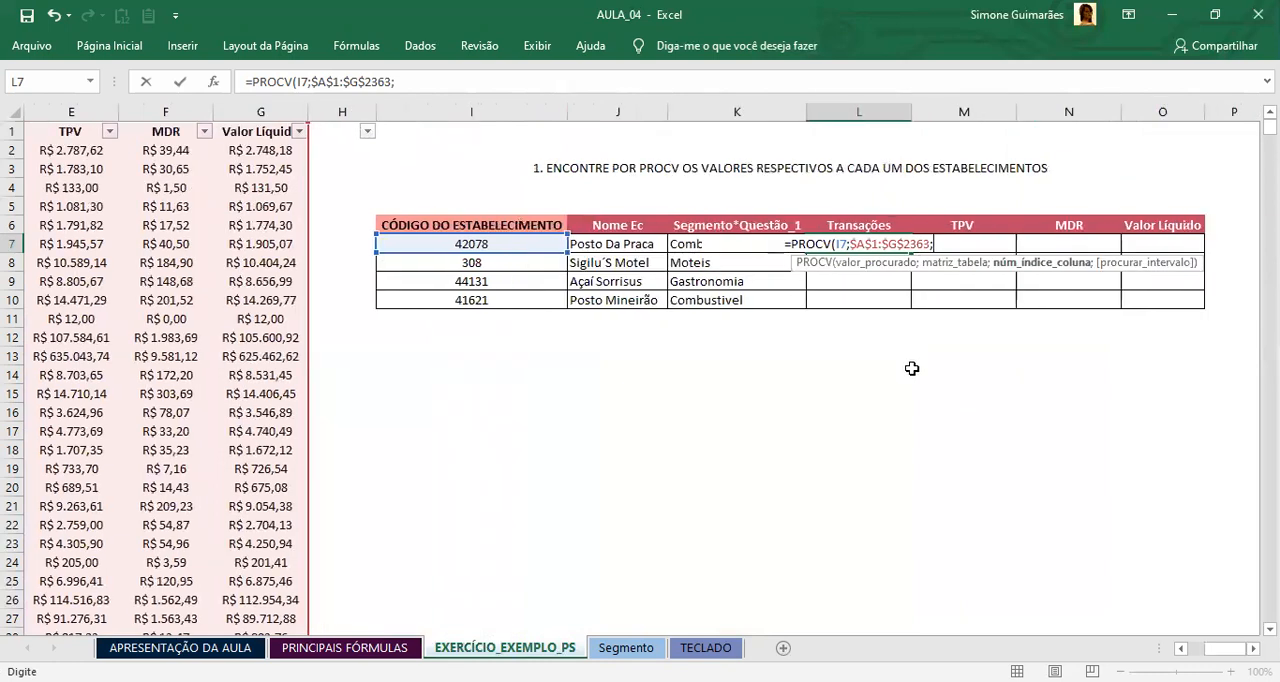
pyautogui.write('R')
pyautogui.press('BackSpace')
pyautogui.write('4')
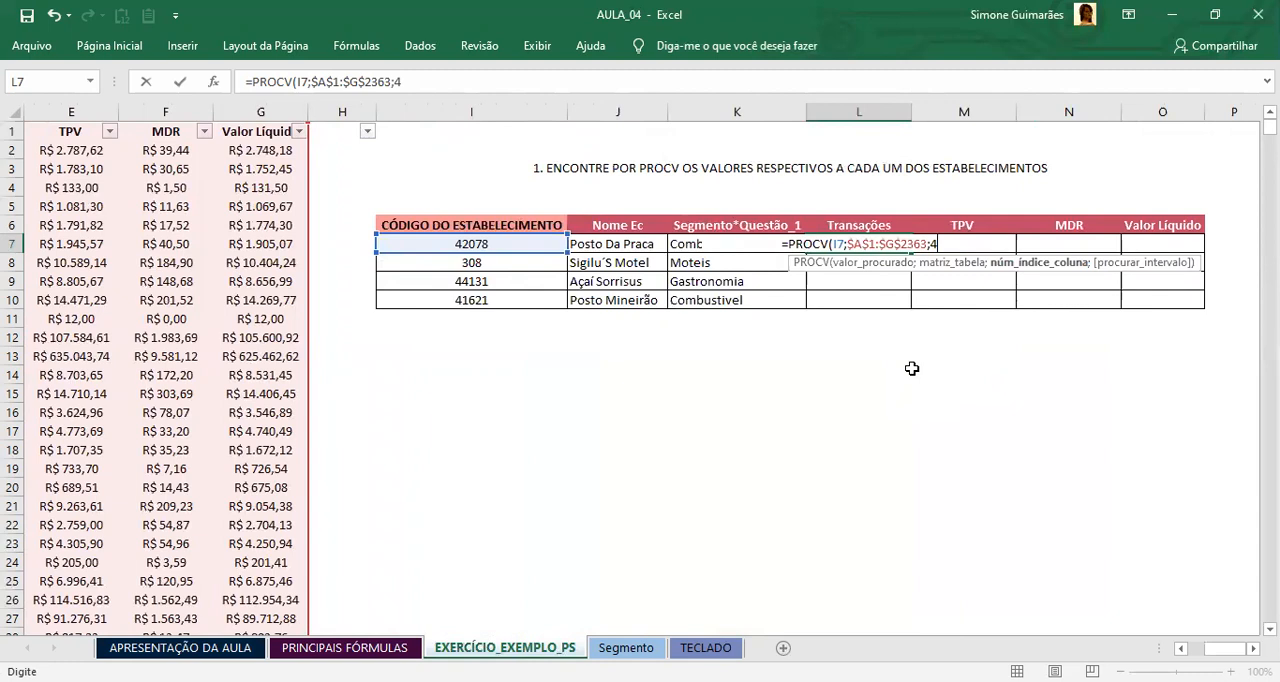
pyautogui.write(';0')
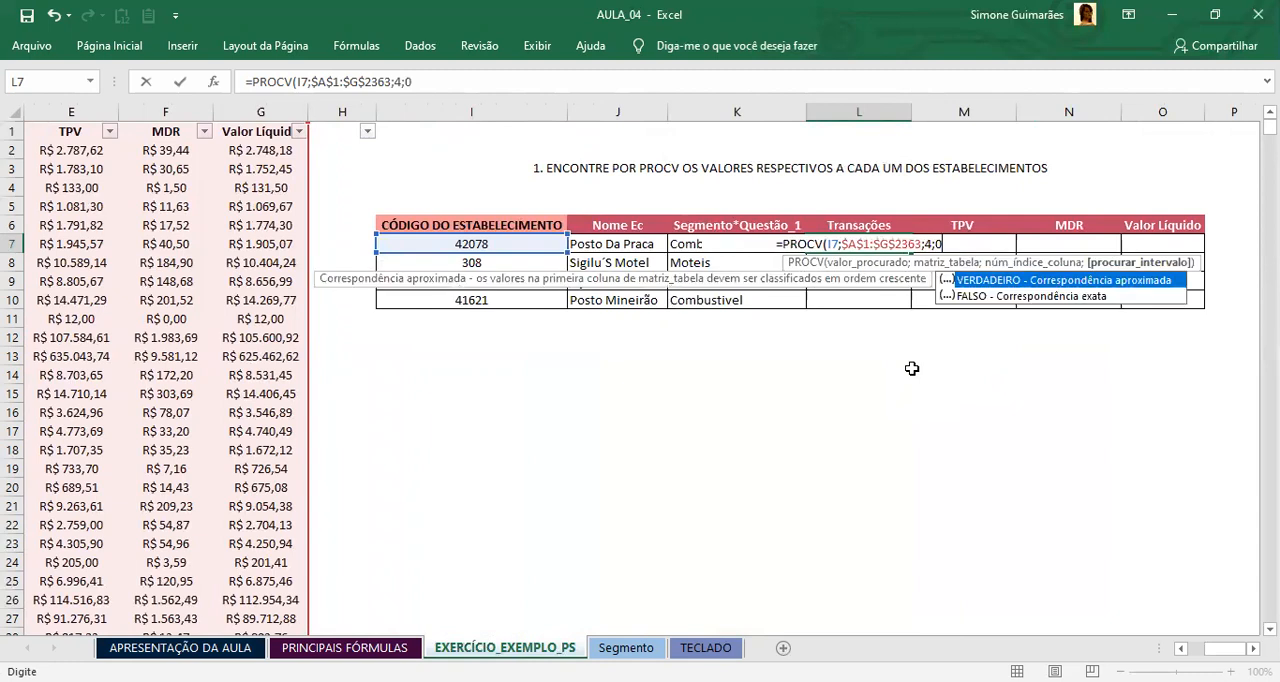
pyautogui.press('Return')
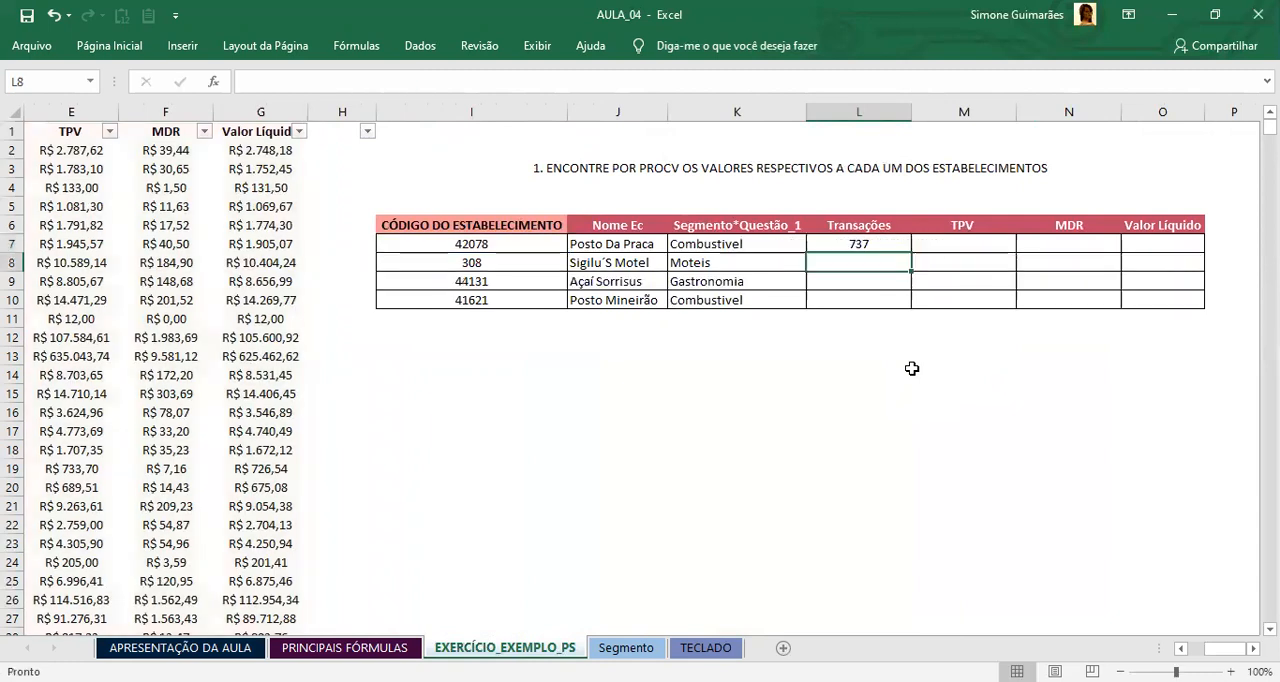
# Step: Check L7 against the code, name and segment in its row, and copy its formula down through L10
pyautogui.click(852, 243)
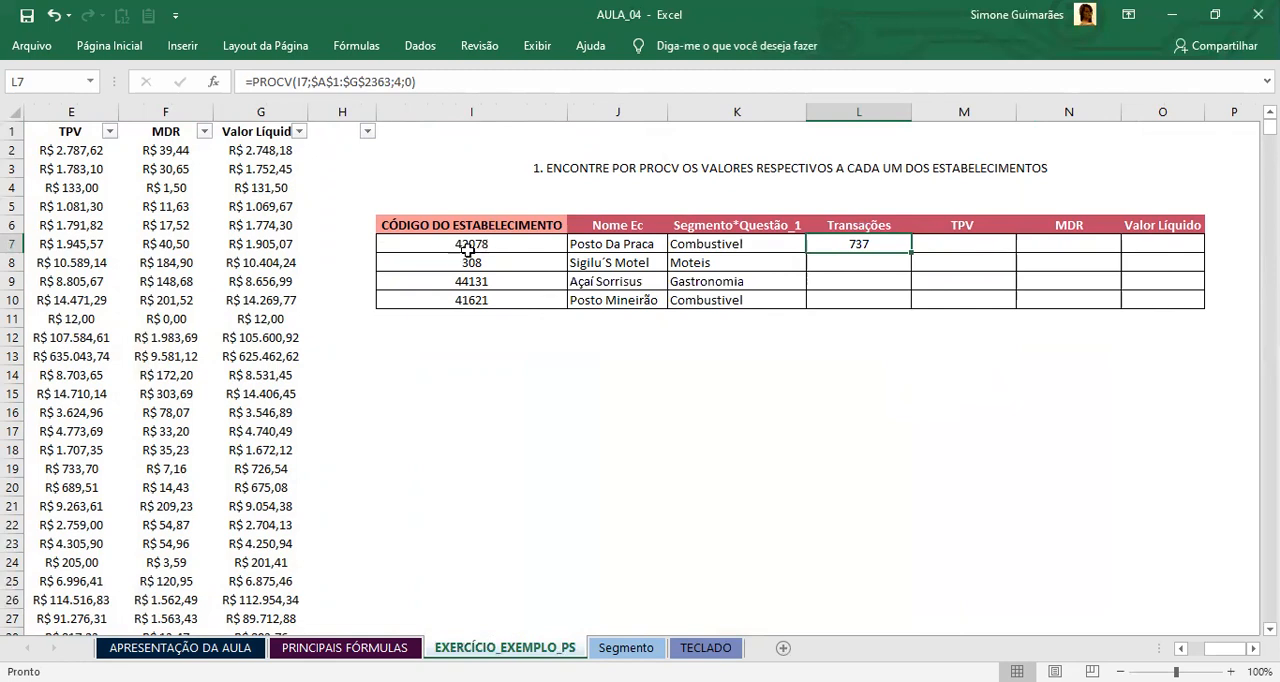
pyautogui.click(518, 246)
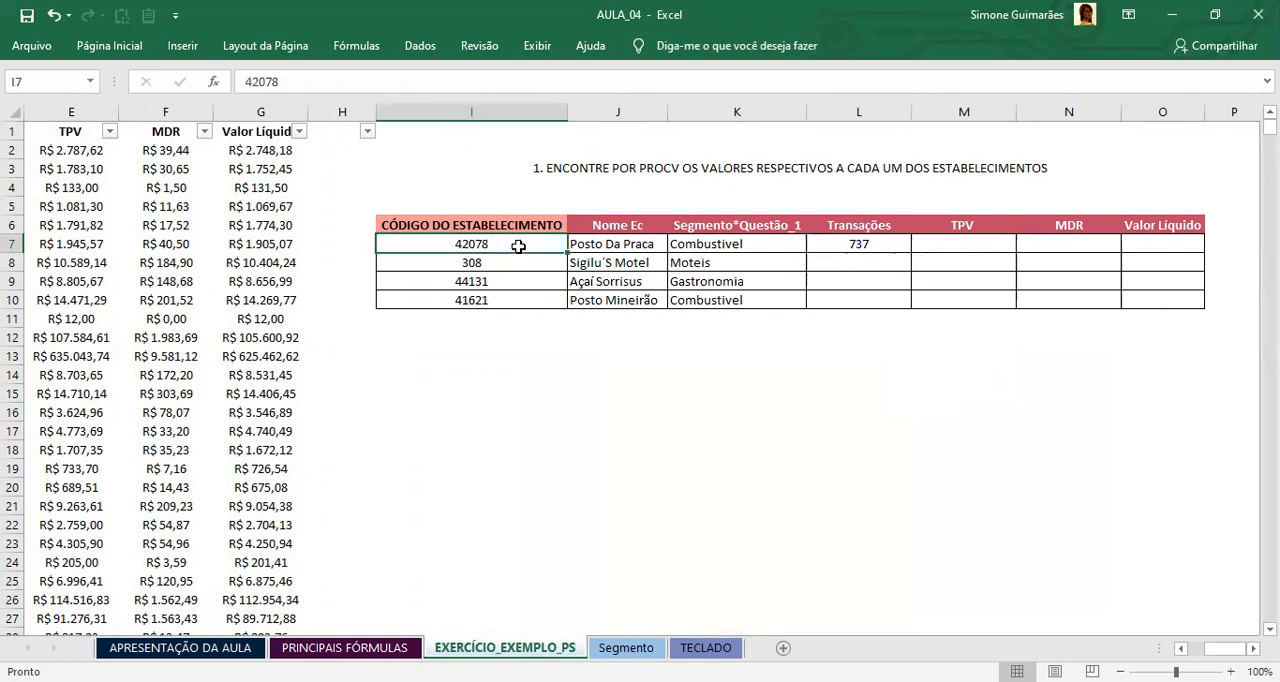
pyautogui.click(651, 244)
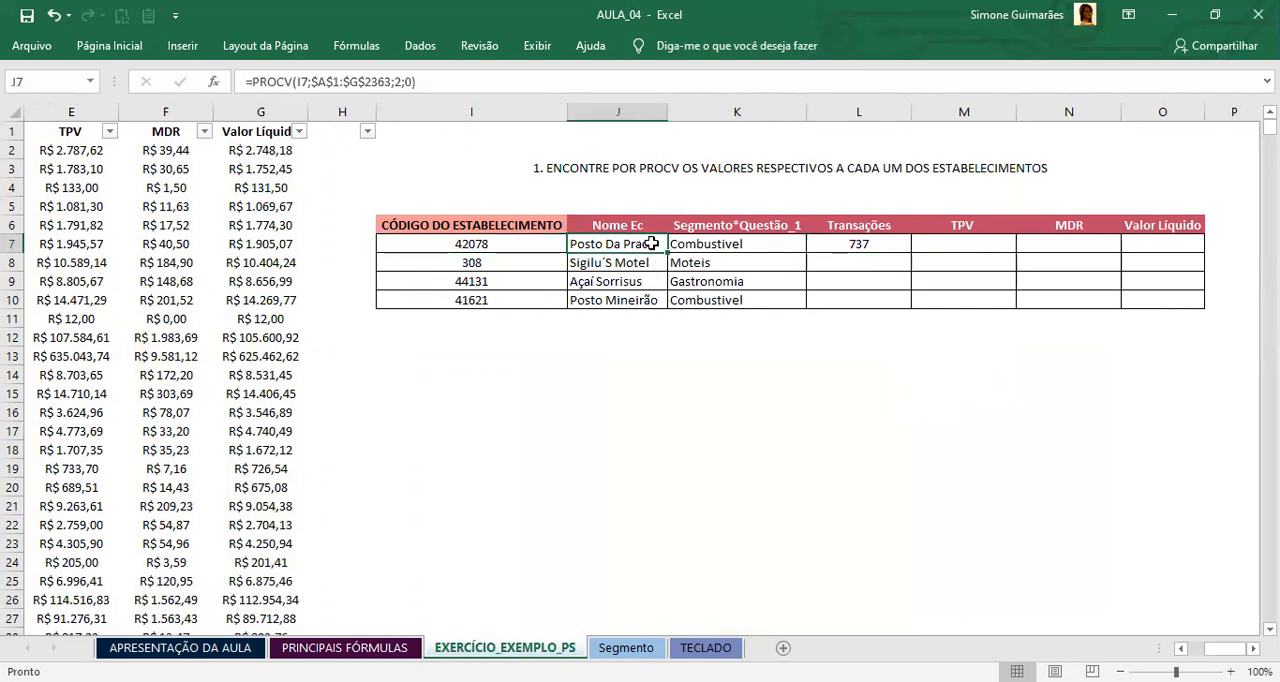
pyautogui.click(790, 243)
pyautogui.click(838, 242)
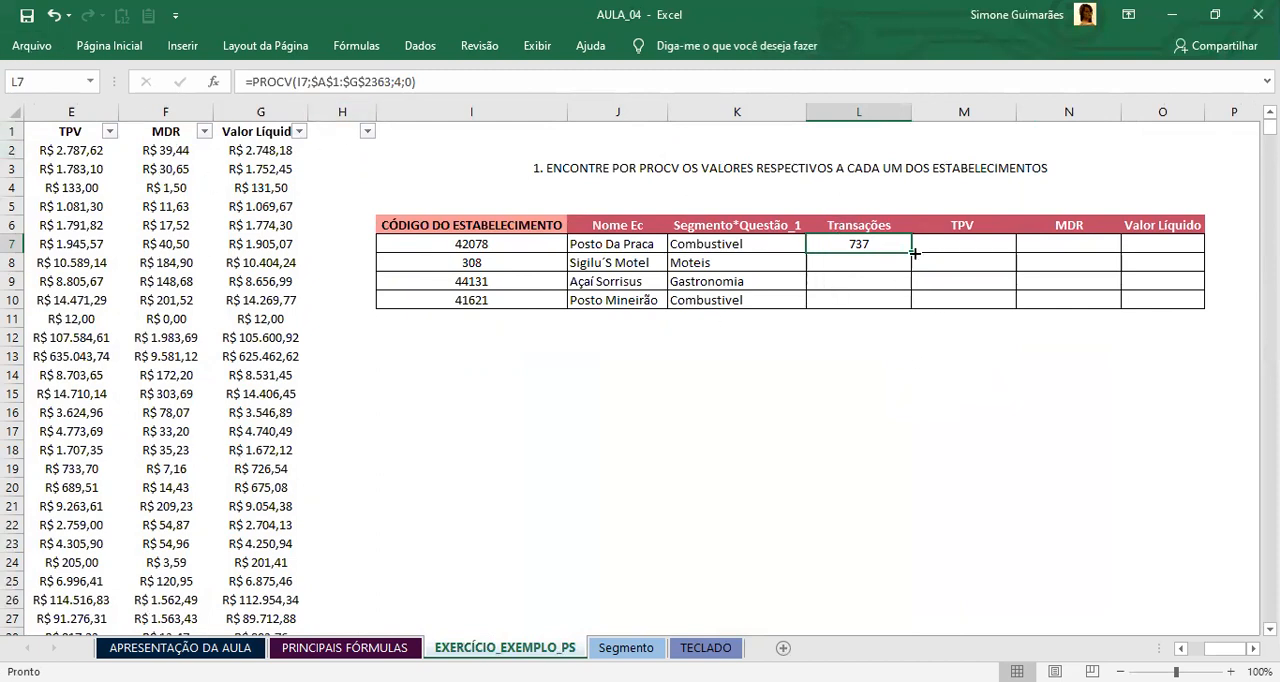
pyautogui.moveTo(911, 251); pyautogui.dragTo(905, 304)
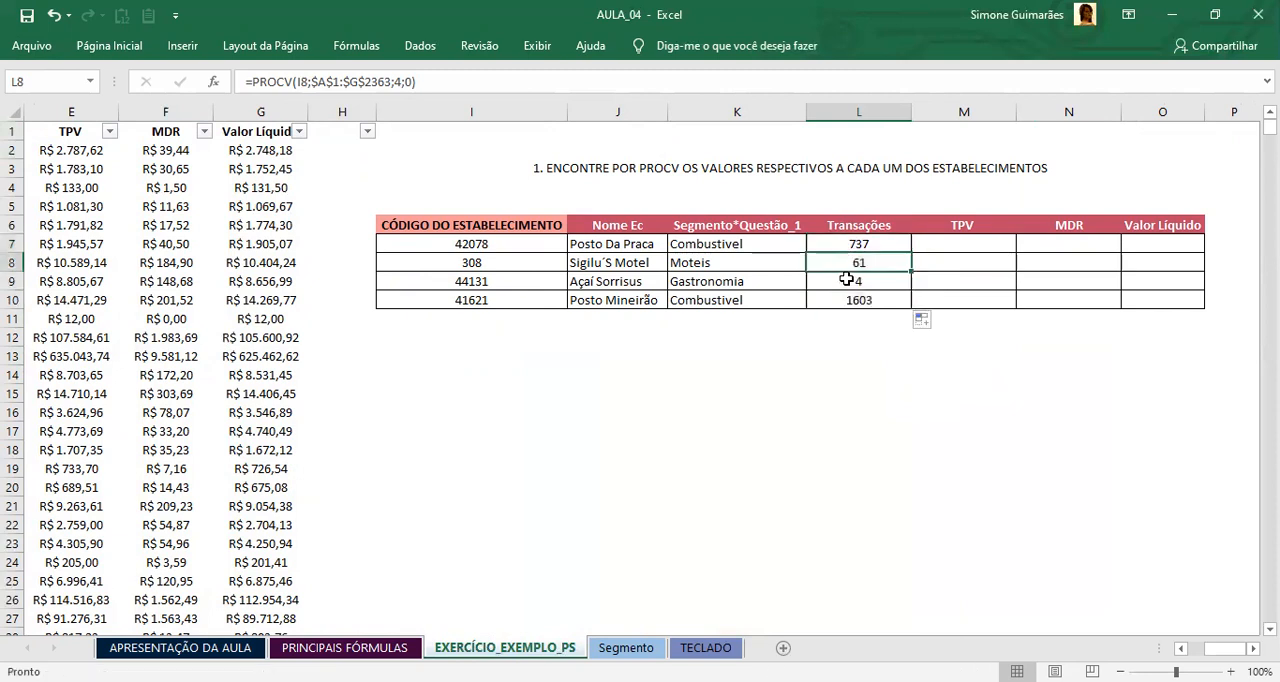
# Step: Compare the transaction values in L7:L10 with the establishment codes in the same rows
pyautogui.click(842, 300)
pyautogui.click(551, 300)
pyautogui.click(443, 280)
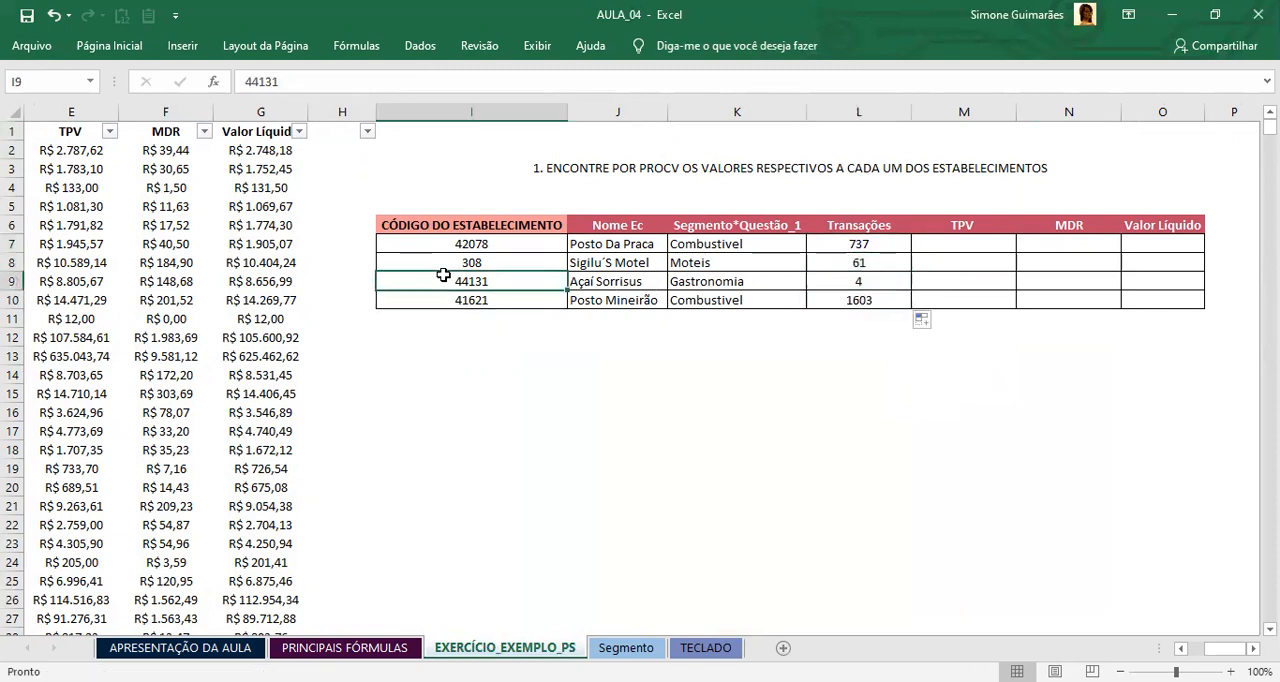
pyautogui.click(478, 246)
pyautogui.click(560, 300)
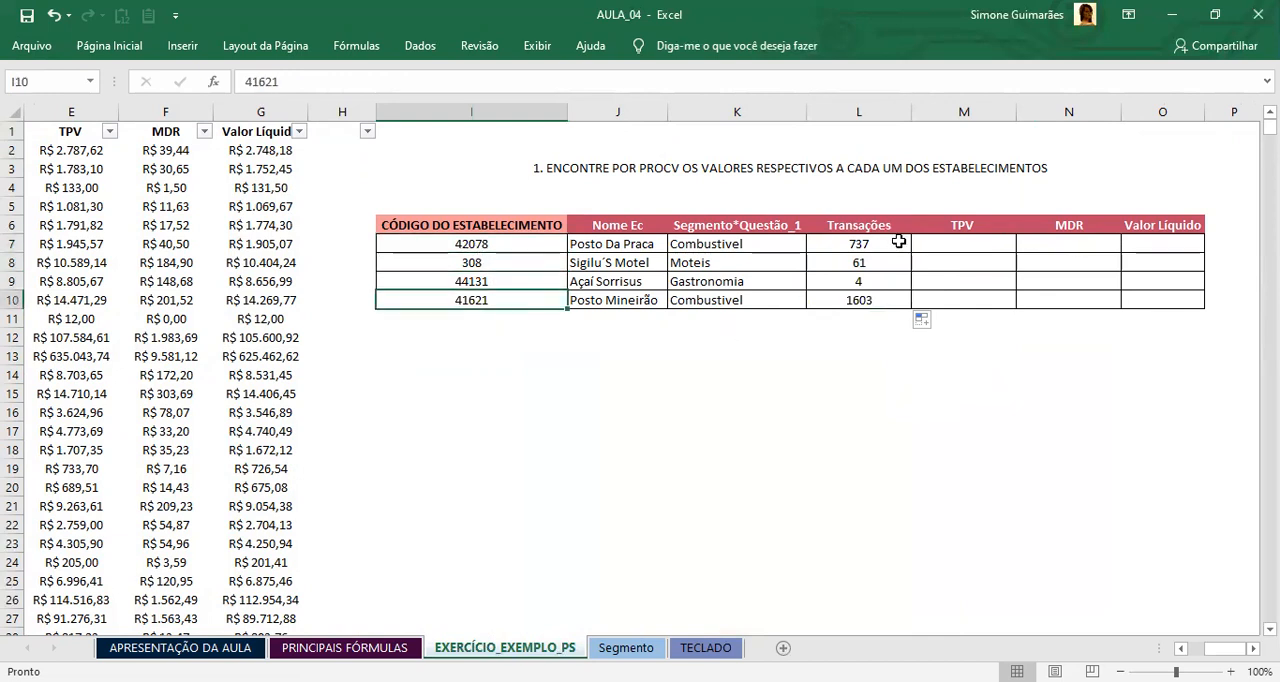
pyautogui.click(857, 242)
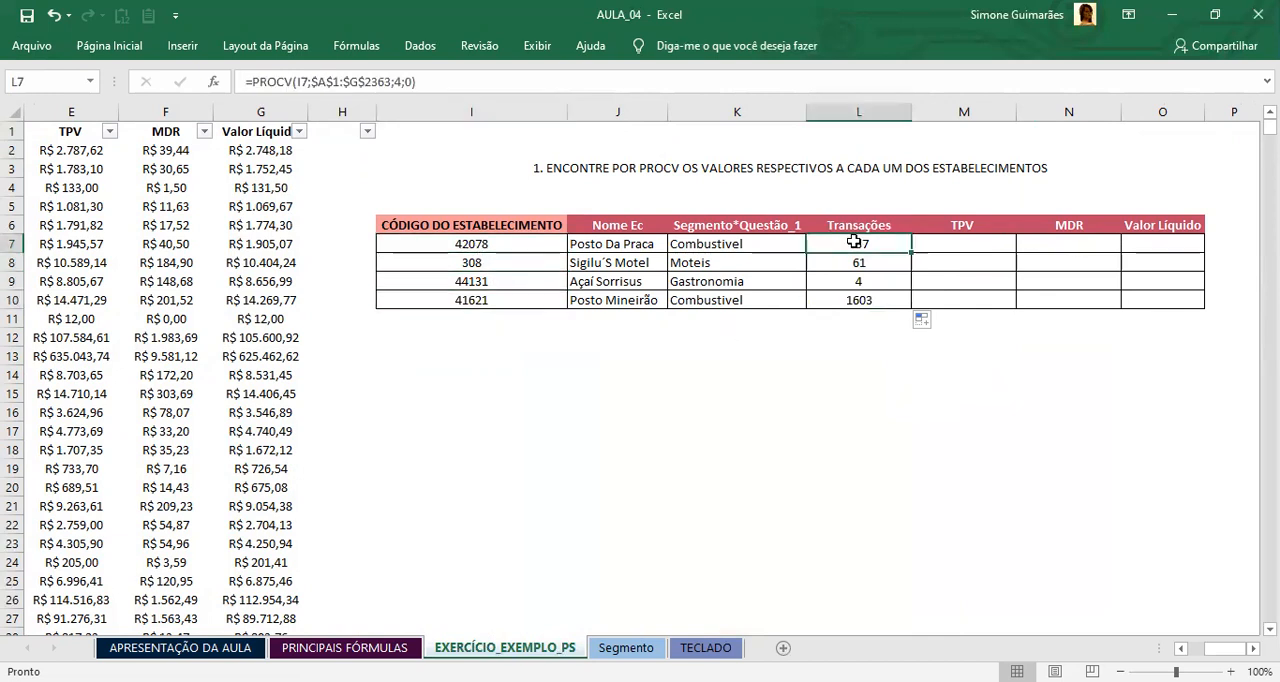
# Step: Start a PROCV formula in M7, the first TPV cell, with the establishment code in I7 as the lookup value
pyautogui.click(951, 243)
pyautogui.click(889, 244)
pyautogui.click(944, 248)
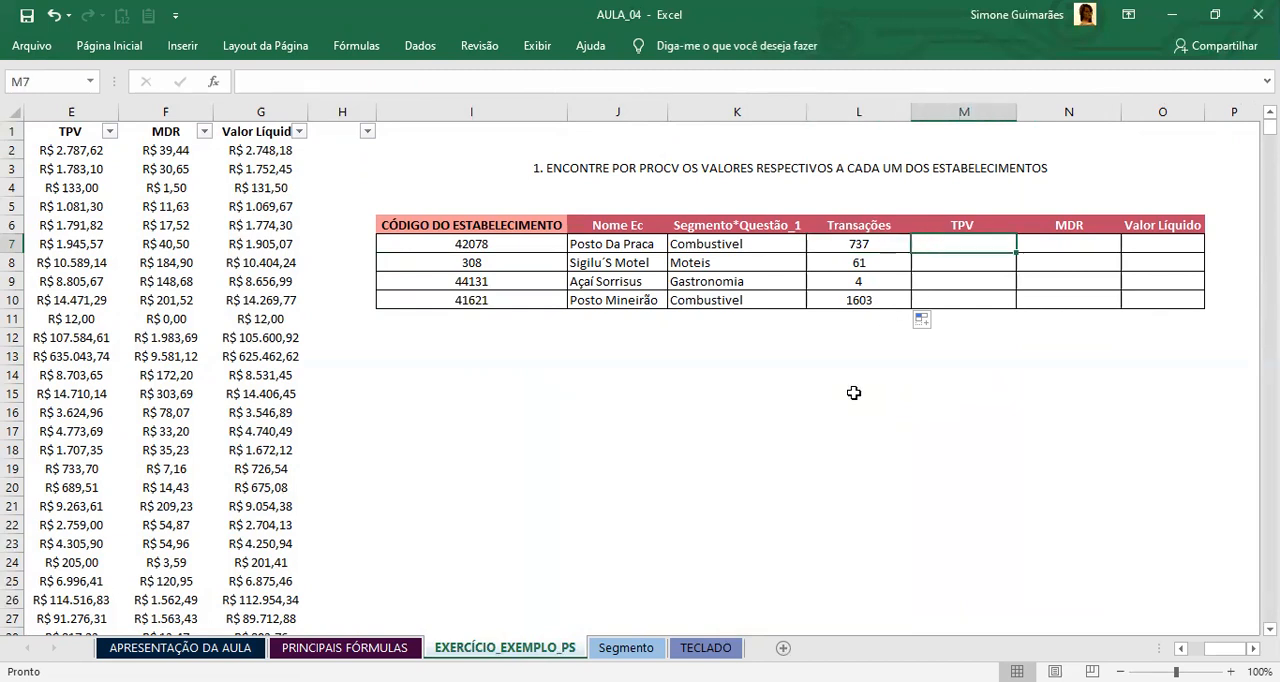
pyautogui.write('=')
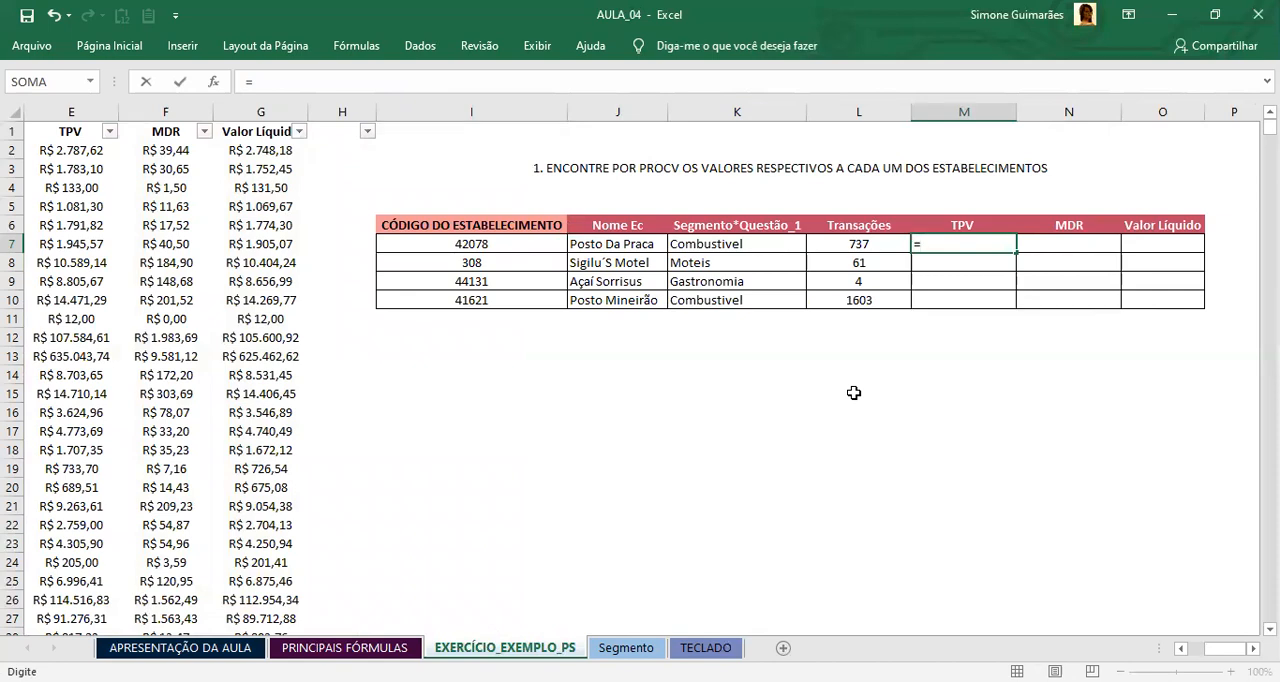
pyautogui.write('PROCV')
pyautogui.doubleClick(966, 264)
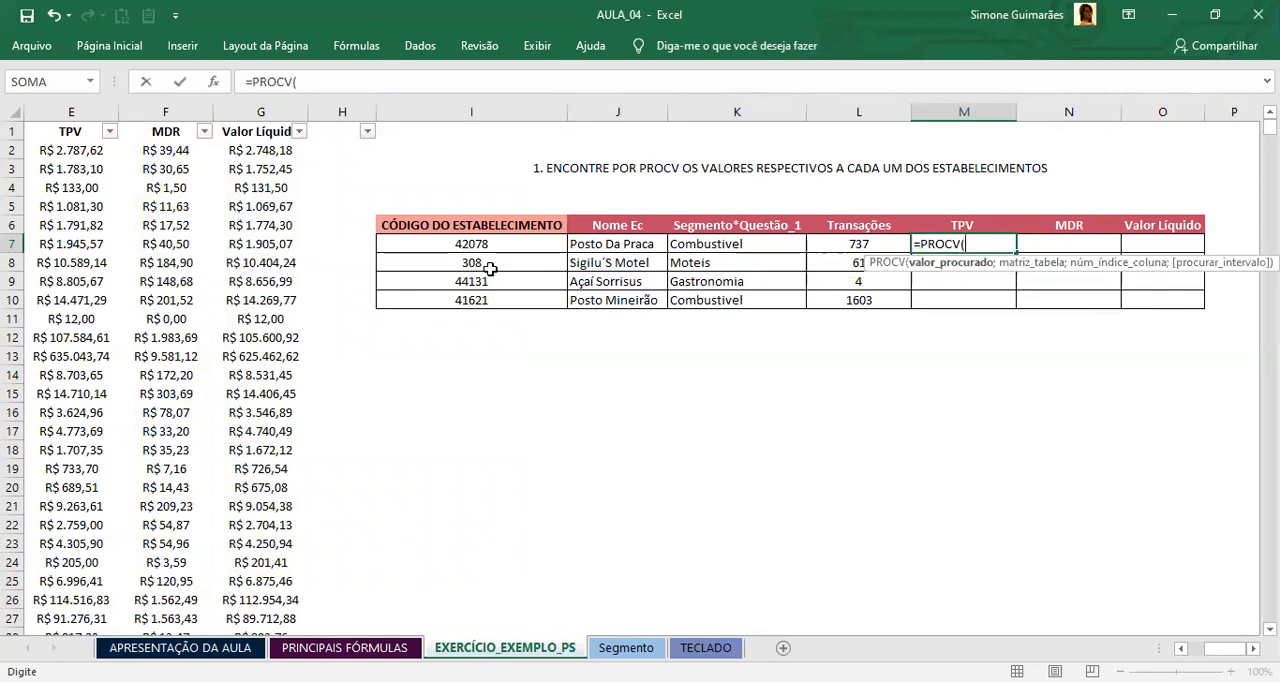
pyautogui.click(482, 244)
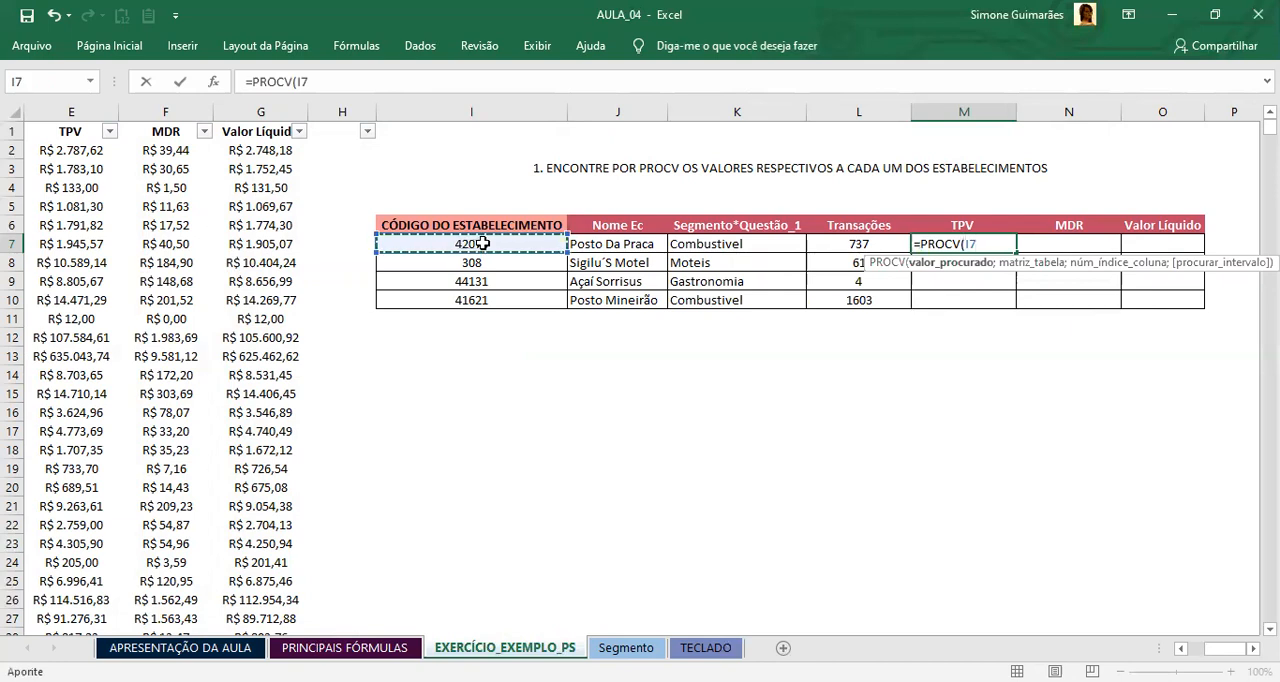
pyautogui.write(';')
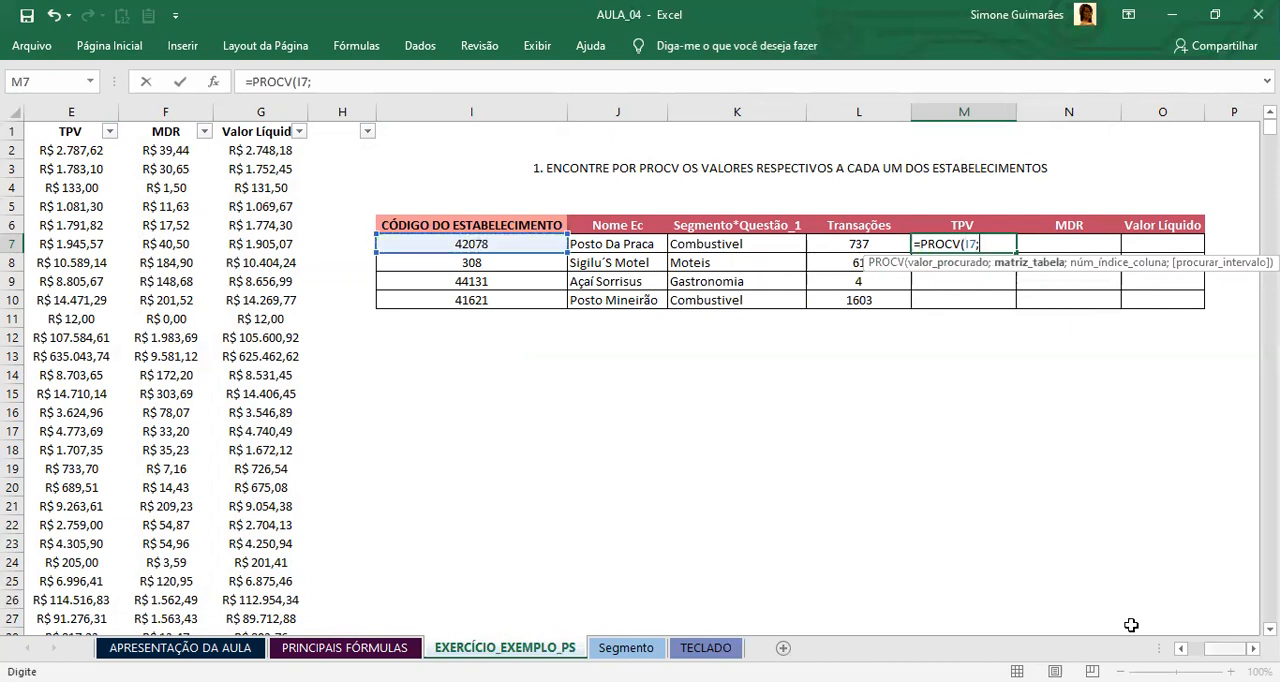
# Step: Set the M7 formula's table array to the whole establishment base as the absolute range $A$1:$G$2363
pyautogui.hotkey('ctrl', 'Home')
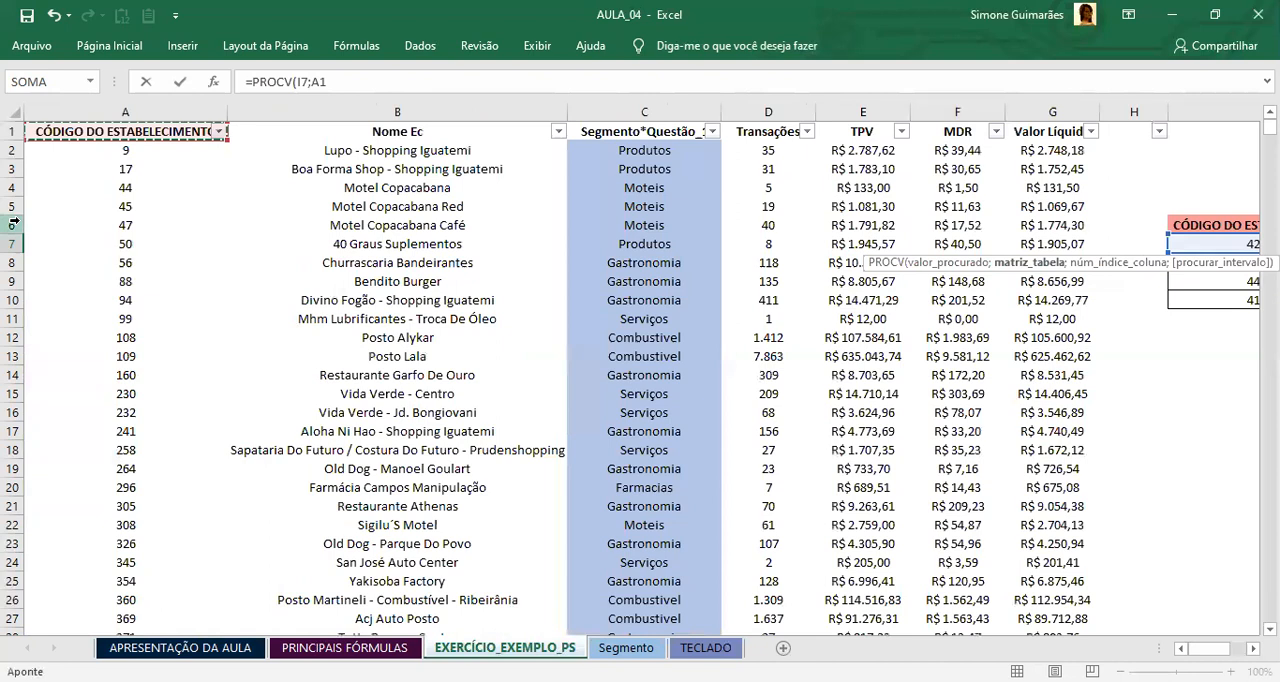
pyautogui.hotkey('ctrl', 'shift', 'Down')
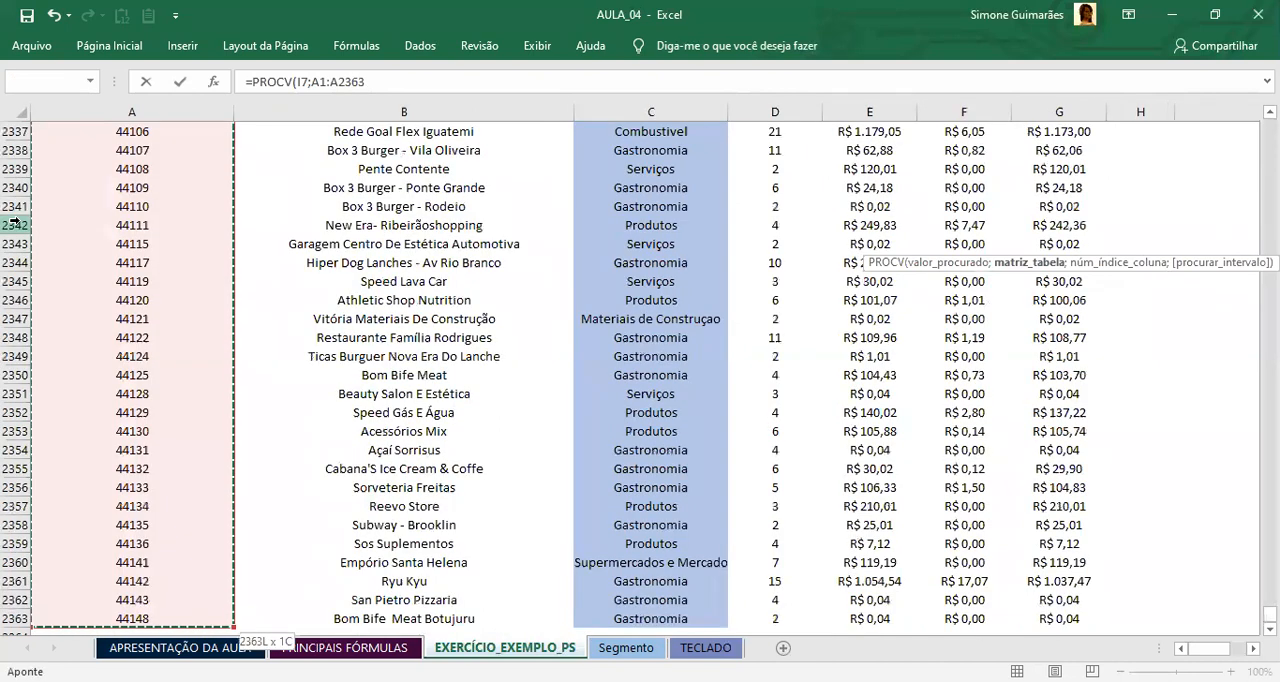
pyautogui.hotkey('ctrl', 'shift', 'Right')
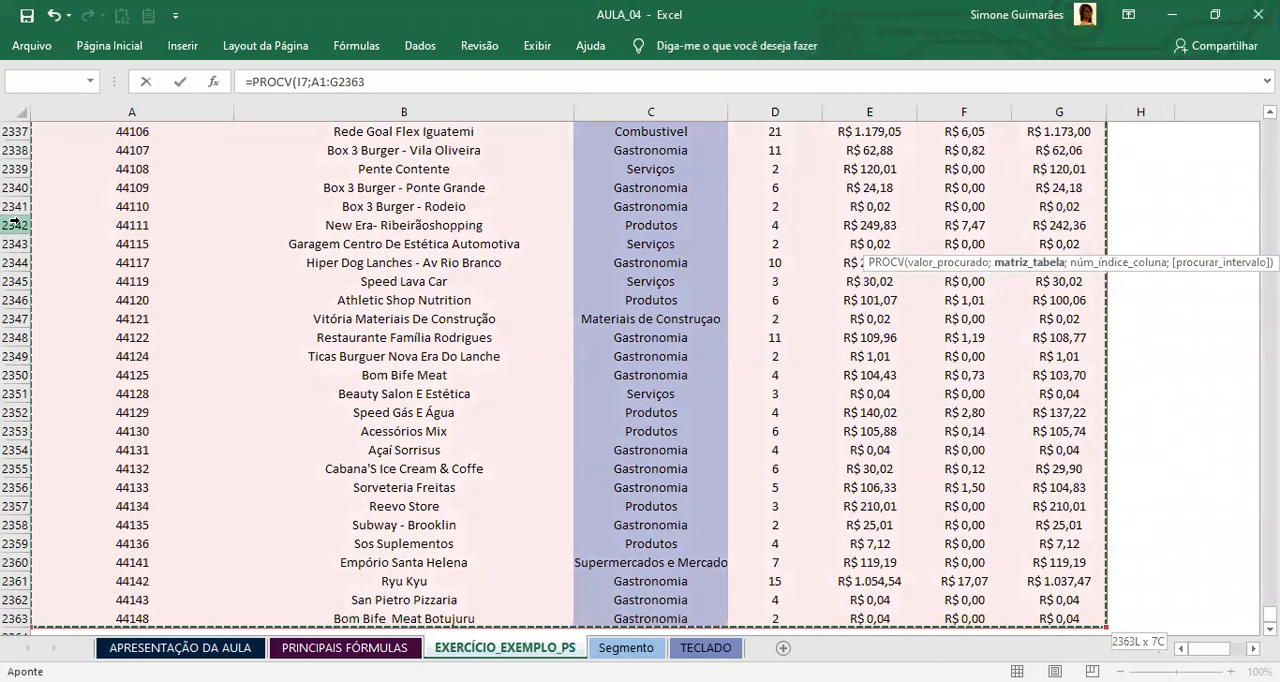
pyautogui.press('F4')
pyautogui.write(';')
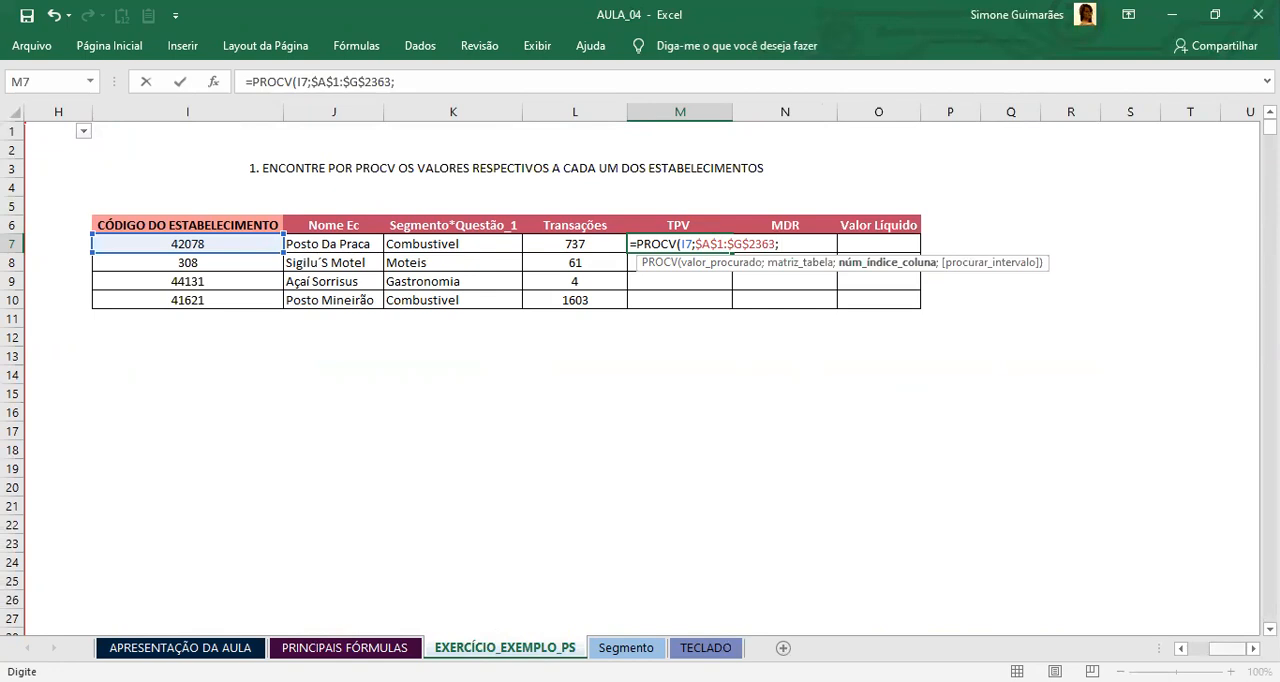
# Step: Complete the M7 formula with column index 5 for TPV and 0 for an exact match
pyautogui.hscroll(-4, 640, 370)
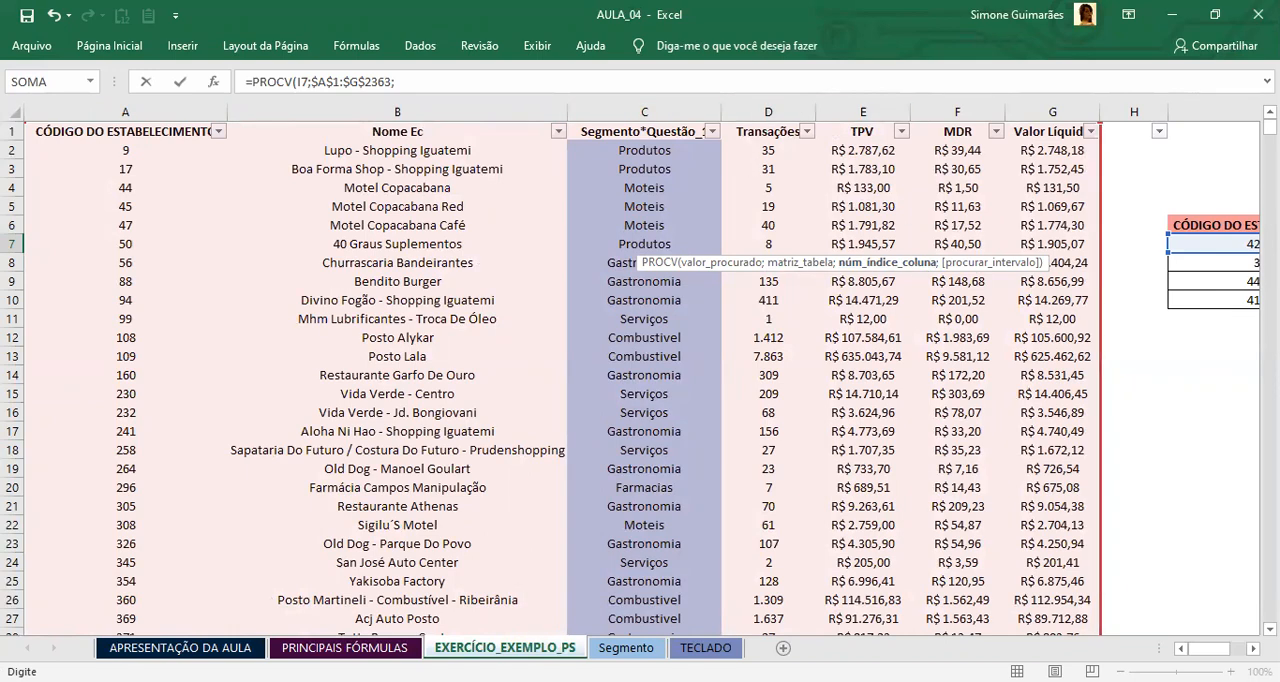
pyautogui.hscroll(4, 640, 370)
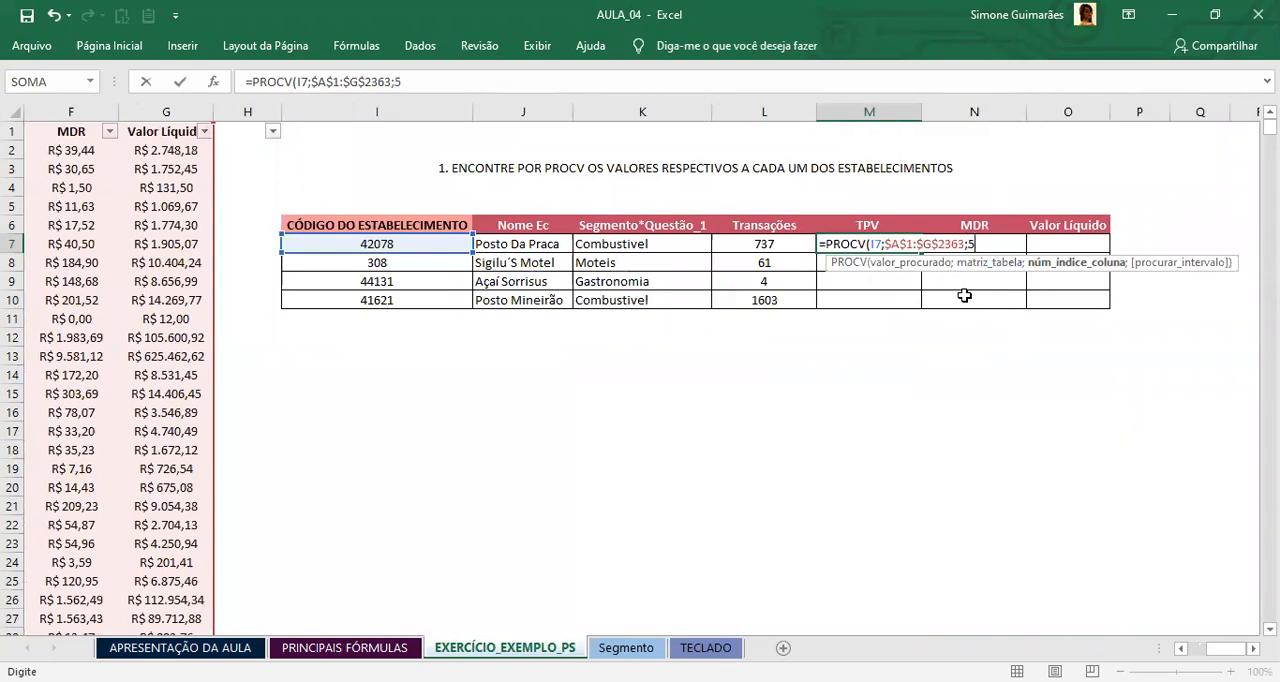
pyautogui.write(';0')
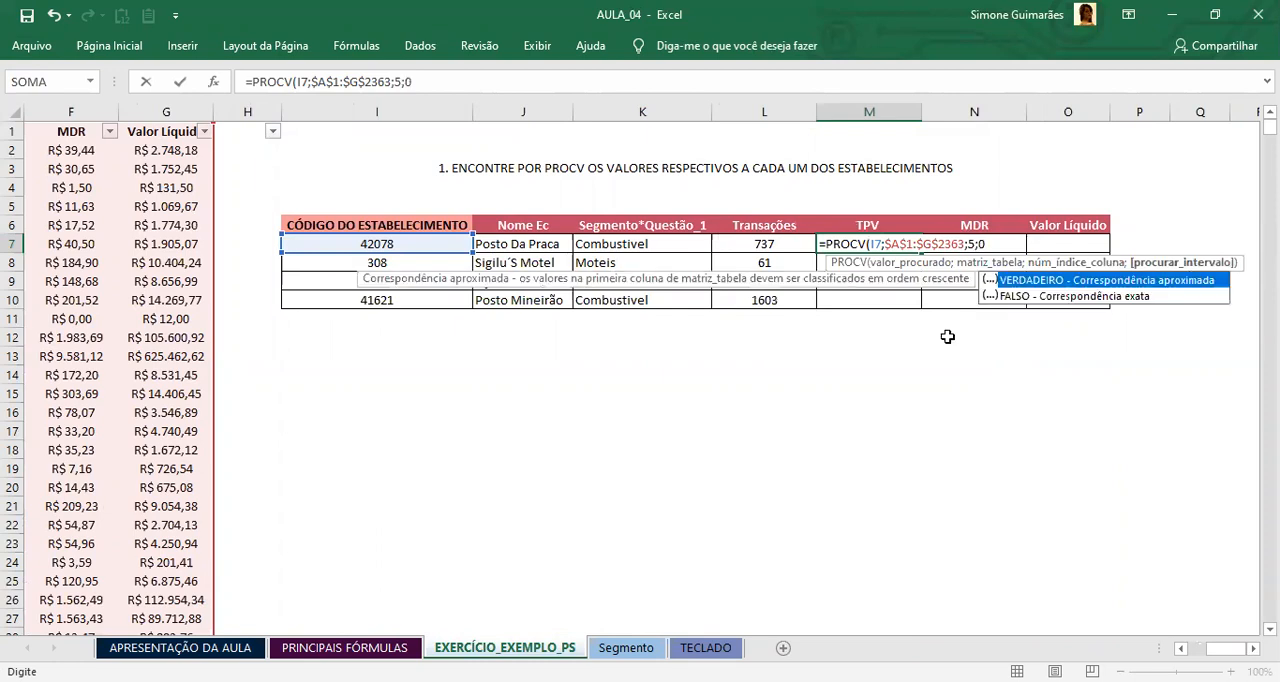
pyautogui.write(')')
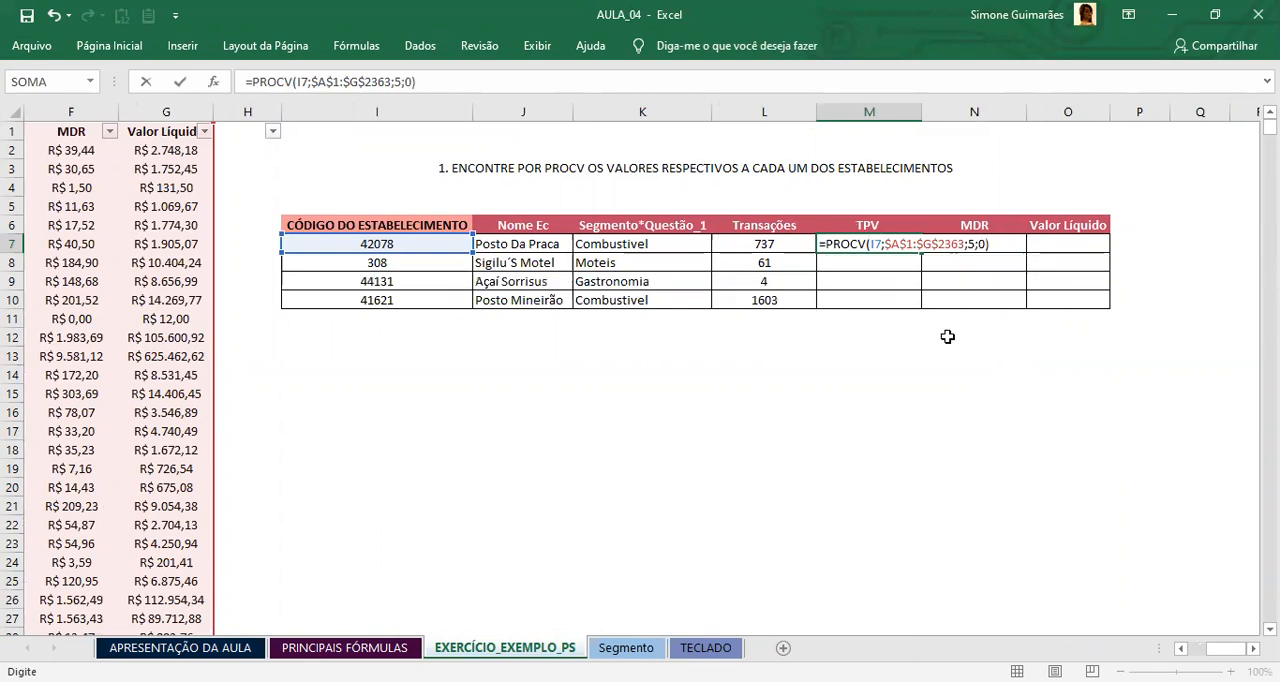
pyautogui.press('Return')
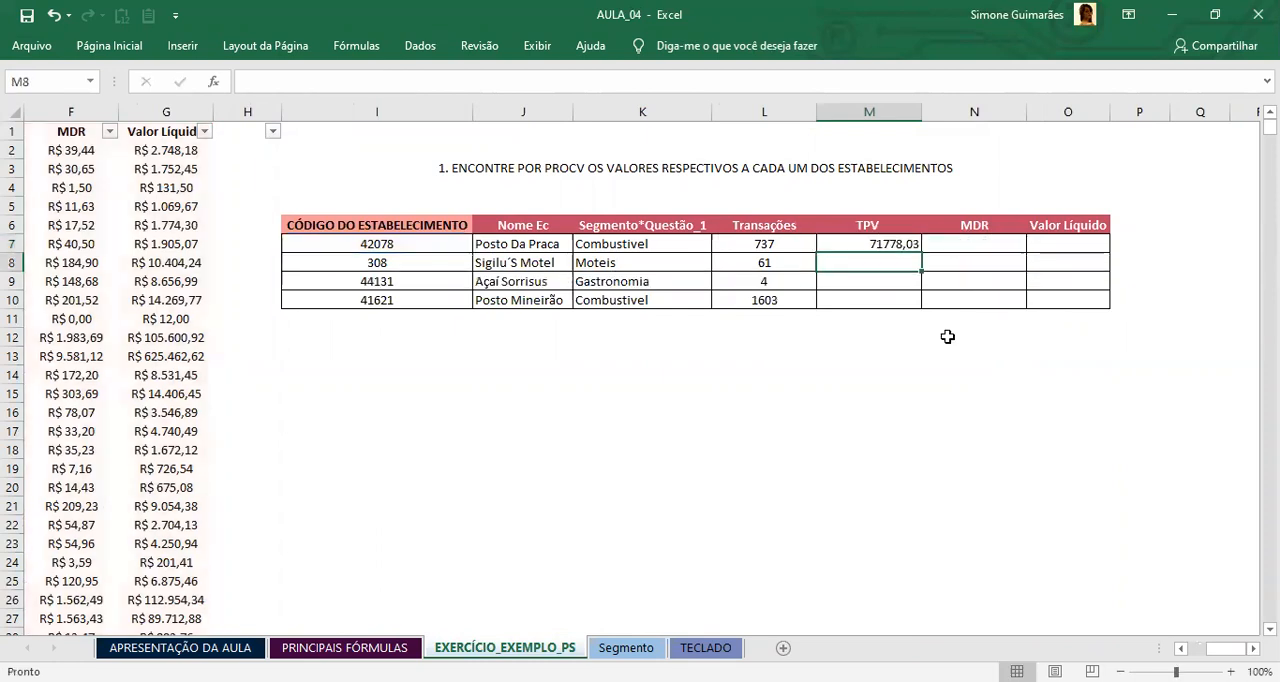
# Step: Apply the R$ accounting format to M7 and copy its formula down through M10
pyautogui.click(880, 242)
pyautogui.click(119, 50)
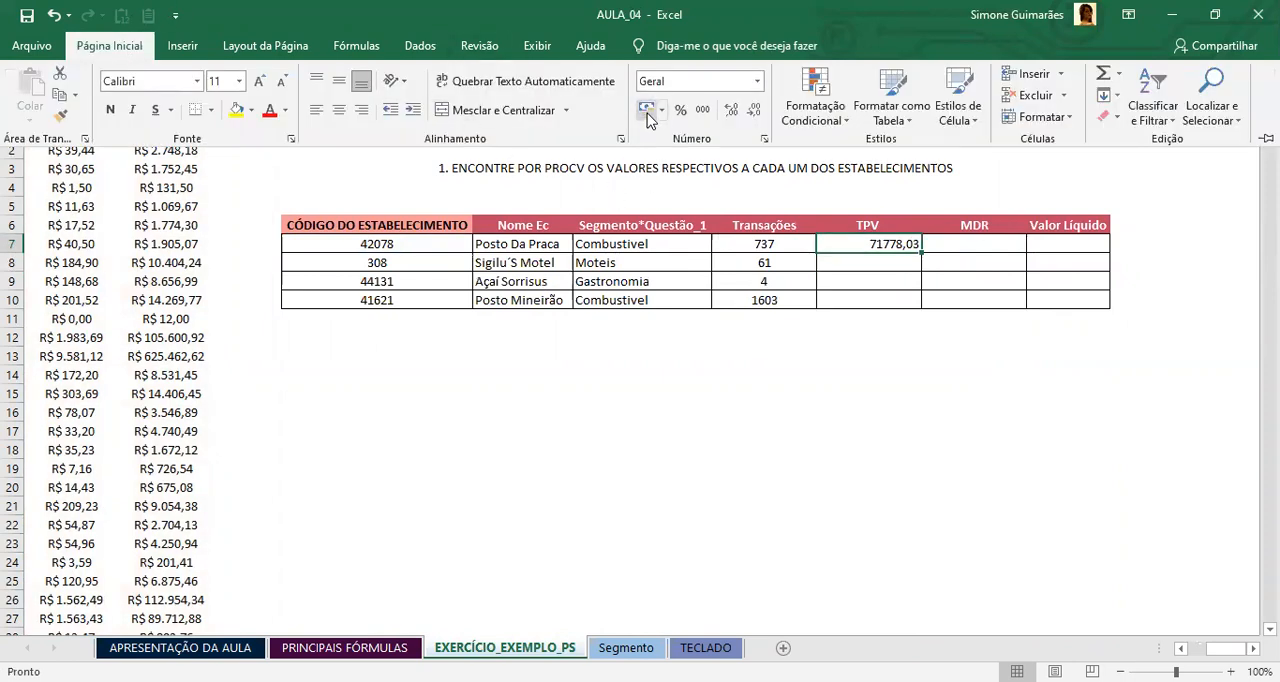
pyautogui.click(646, 110)
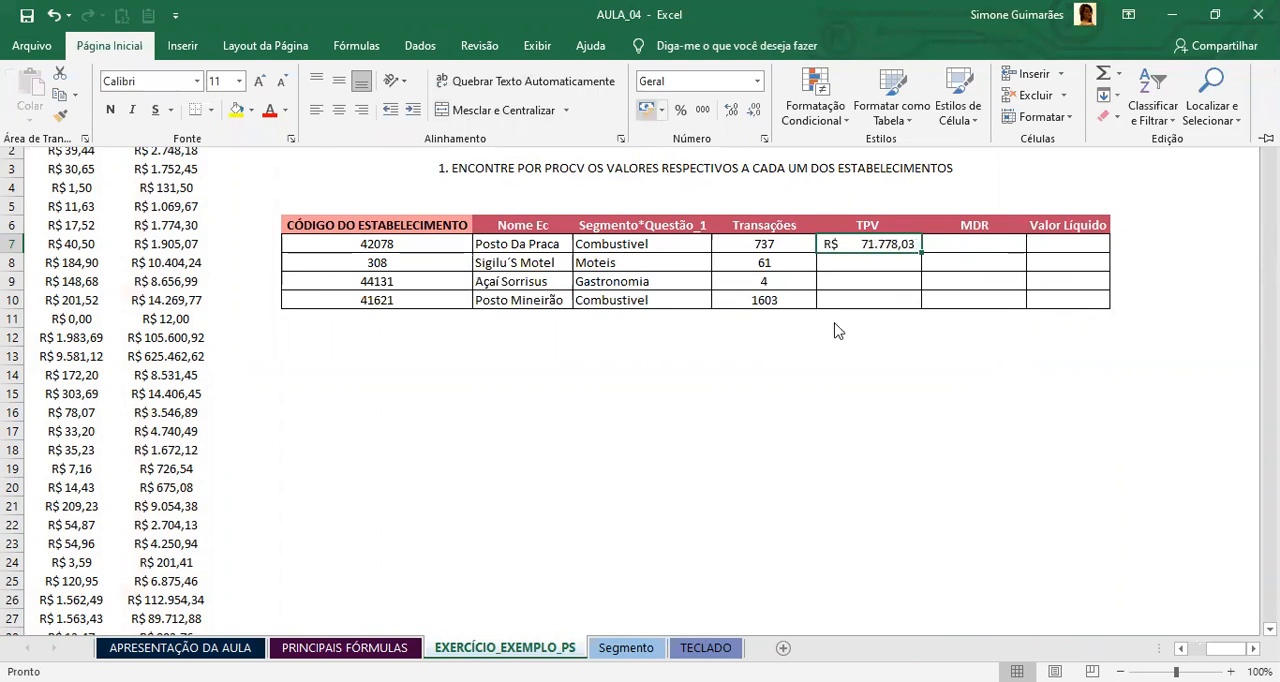
pyautogui.moveTo(921, 251); pyautogui.dragTo(926, 308)
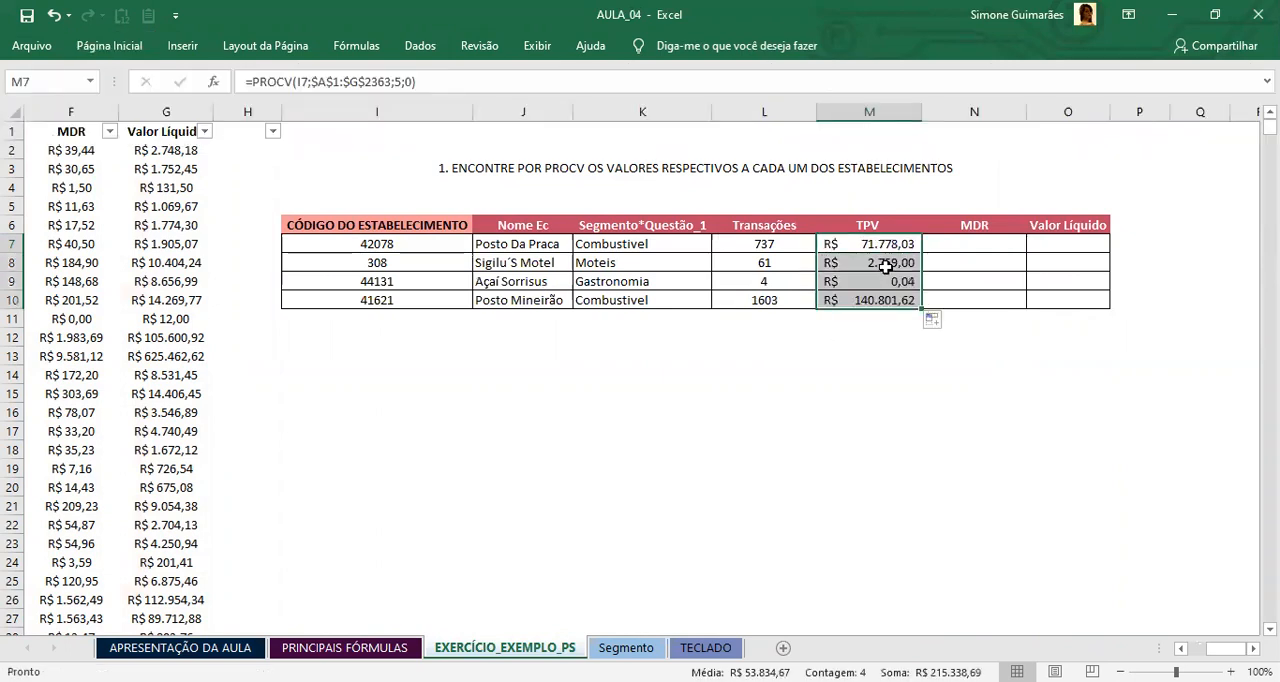
# Step: Review the TPV values in M7:M10 and trace the M9 formula's references for Açaí Sorrisus back to the establishment base
pyautogui.click(880, 281)
pyautogui.click(716, 277)
pyautogui.click(883, 278)
pyautogui.moveTo(884, 247); pyautogui.dragTo(889, 297)
pyautogui.click(881, 281)
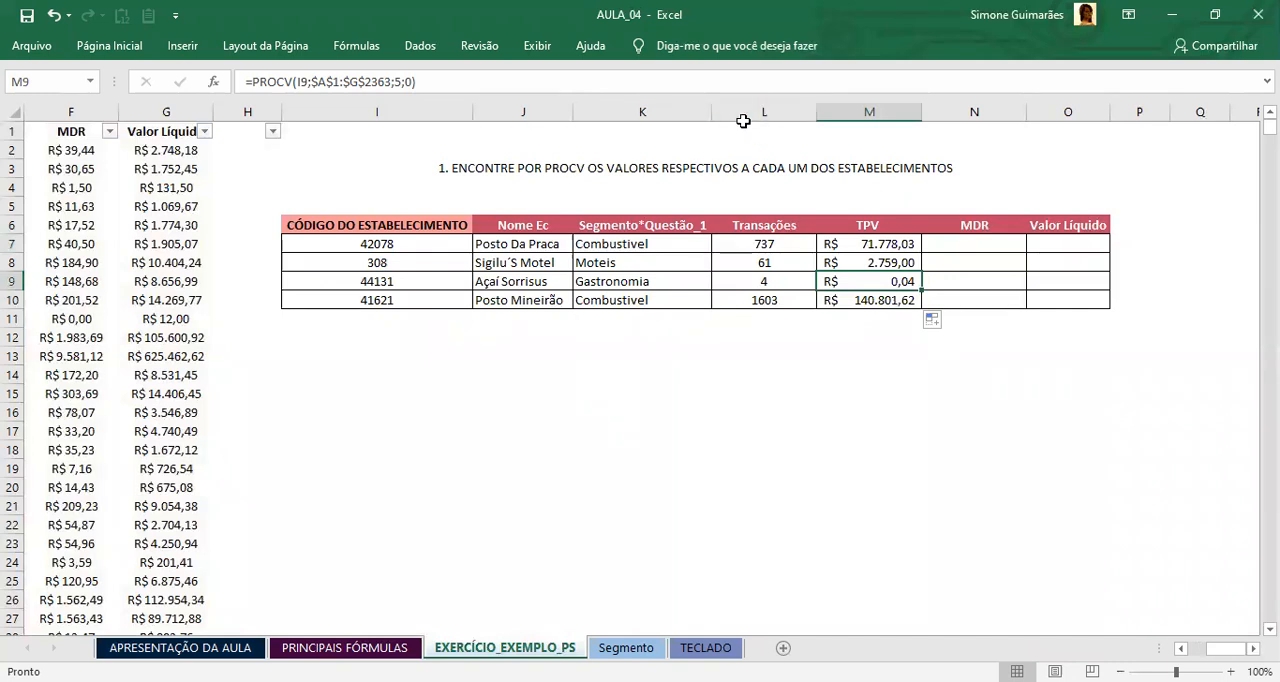
pyautogui.press('F2')
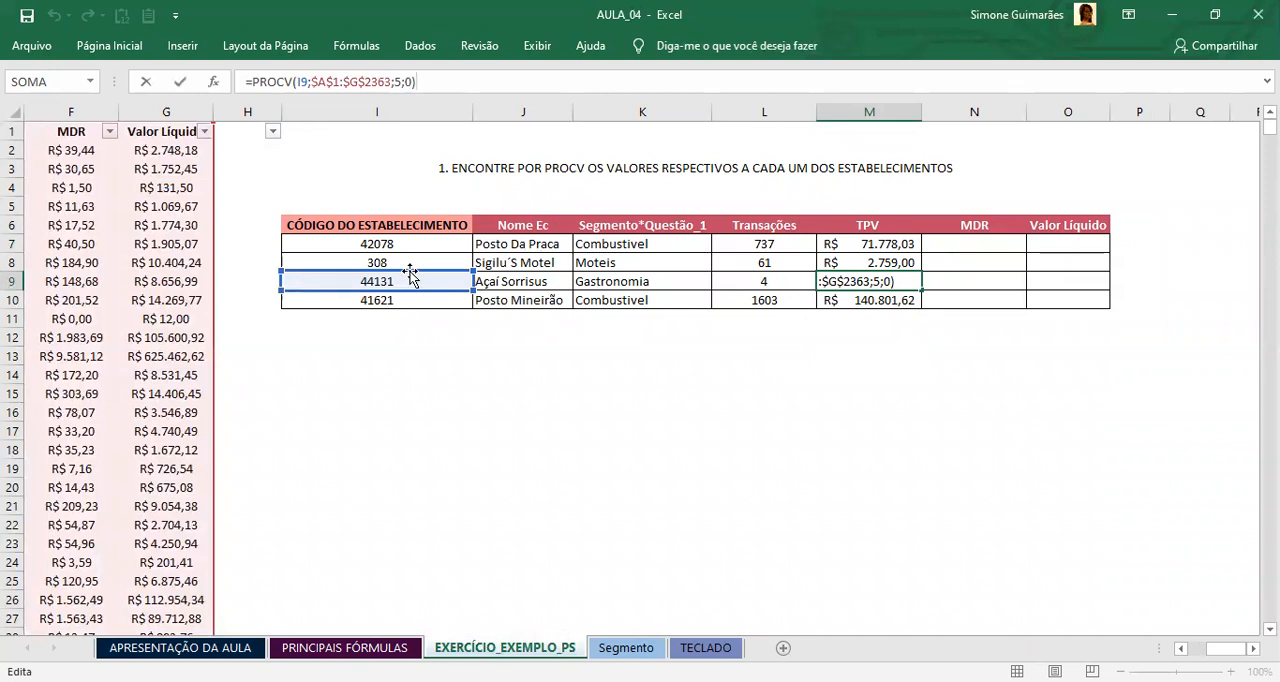
pyautogui.moveTo(1226, 649); pyautogui.dragTo(1206, 649)
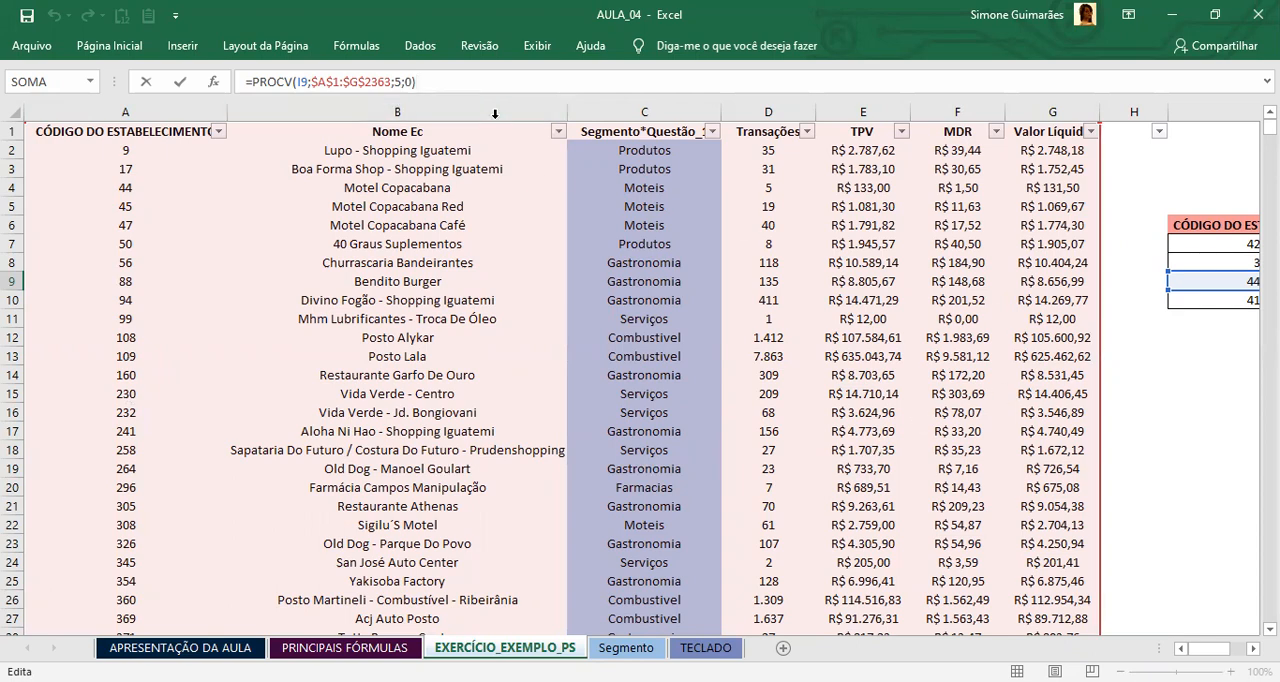
# Step: Begin a PROCV formula in N7 under MDR with I7, the establishment code, as the lookup value
pyautogui.press('Return')
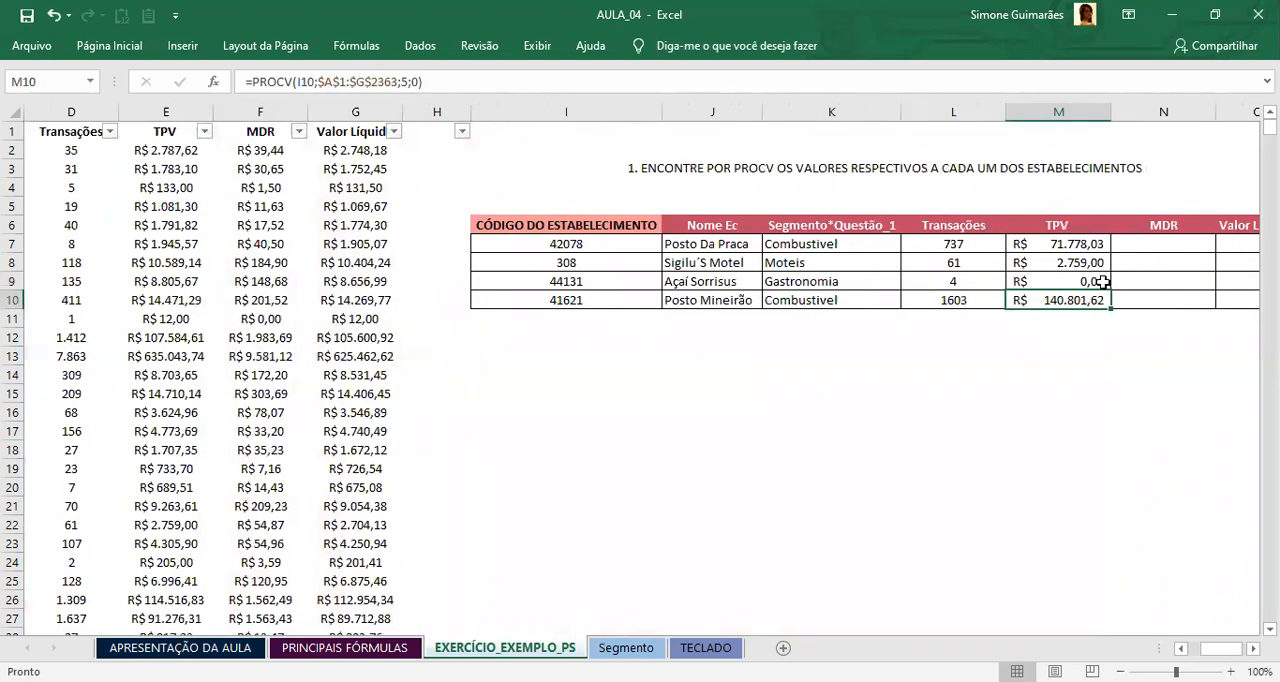
pyautogui.click(1150, 241)
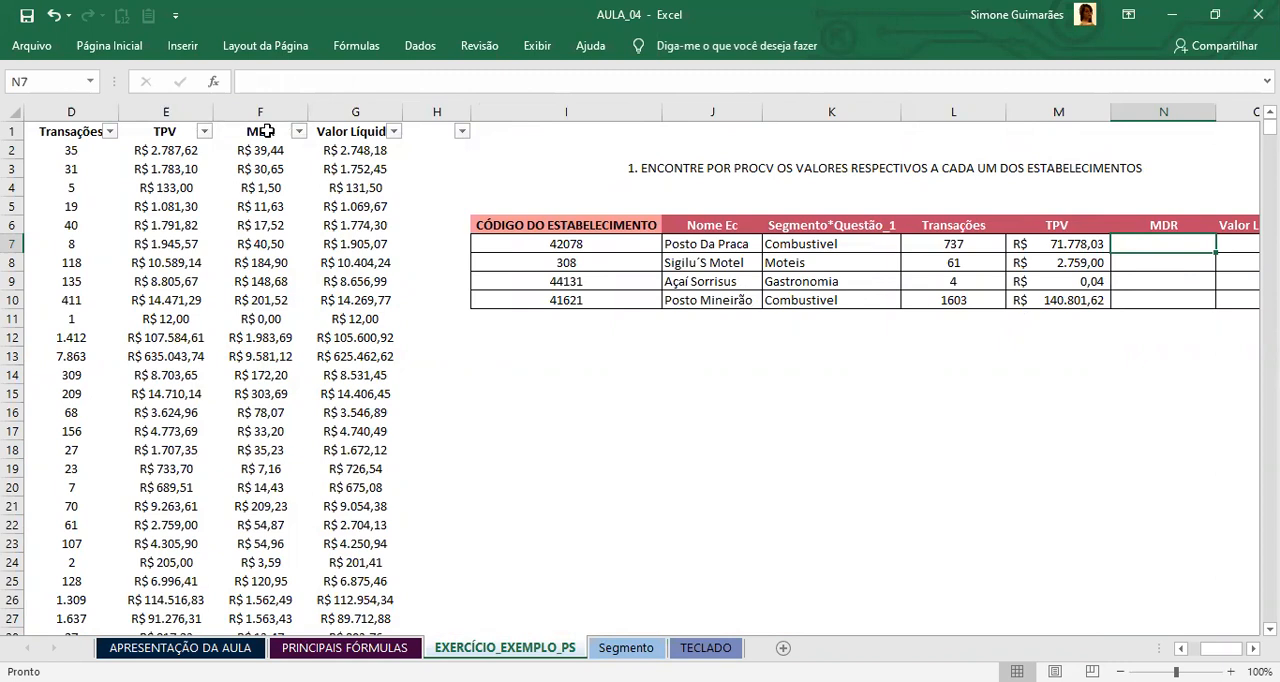
pyautogui.write('=')
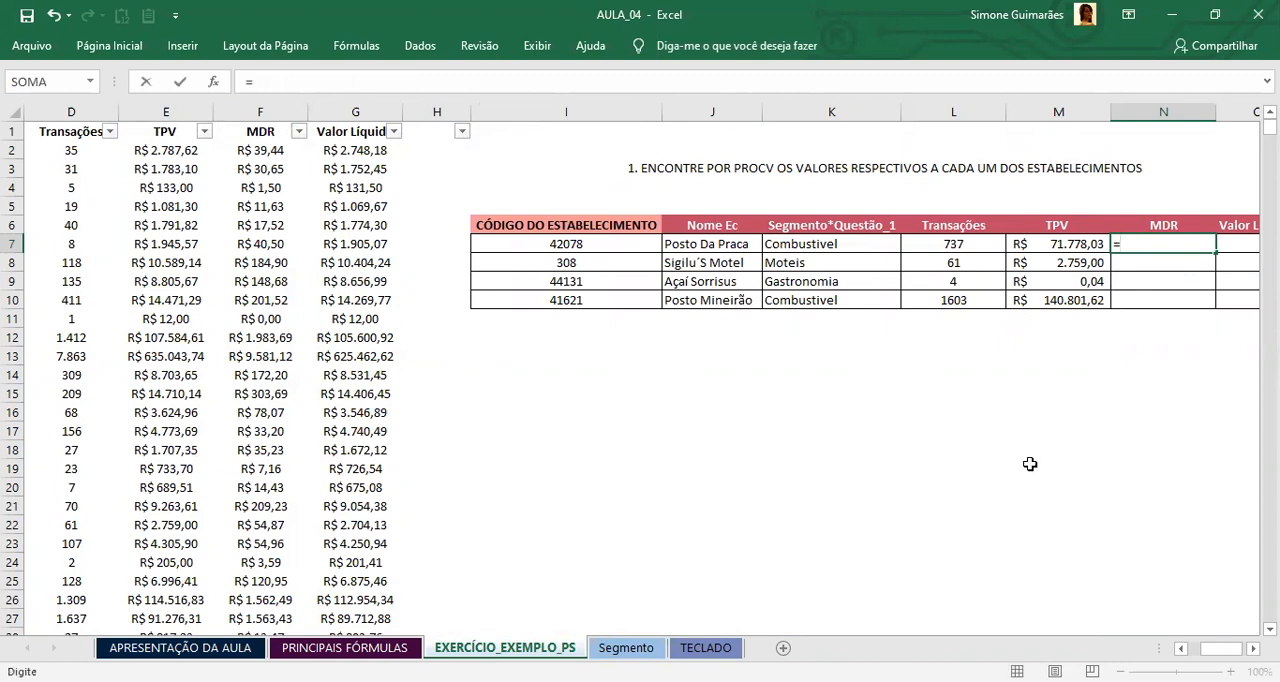
pyautogui.write('PROCV')
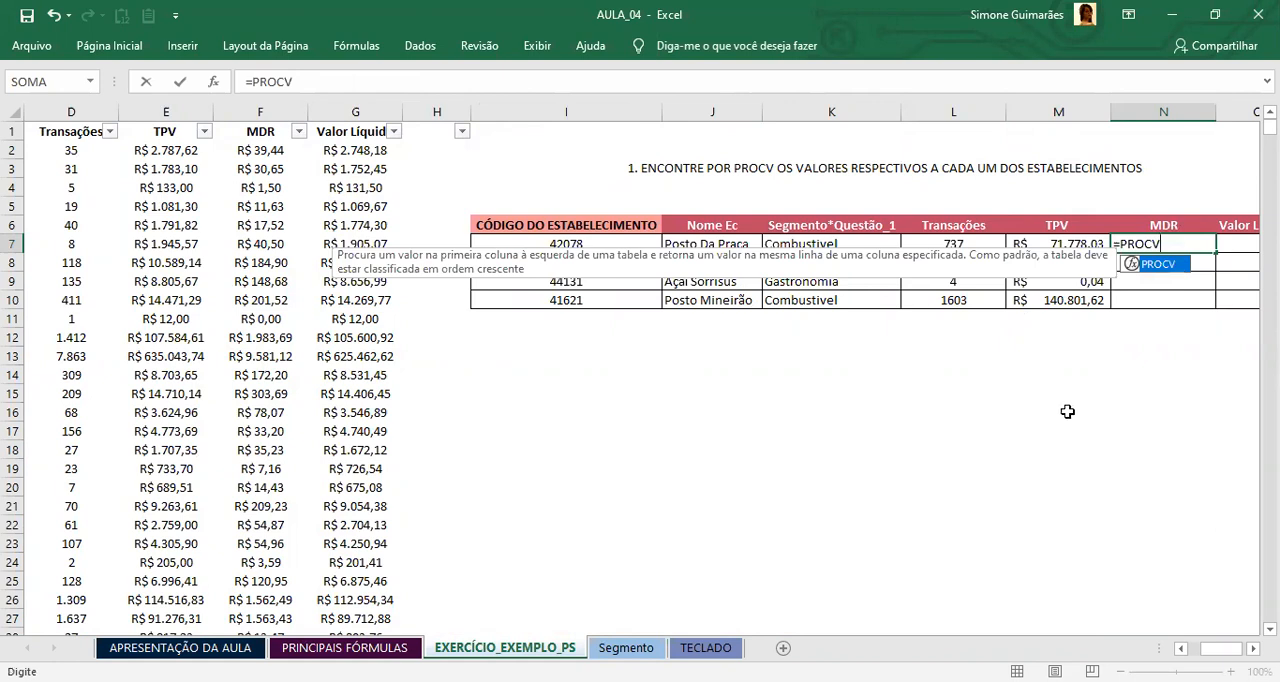
pyautogui.doubleClick(1160, 264)
pyautogui.click(580, 244)
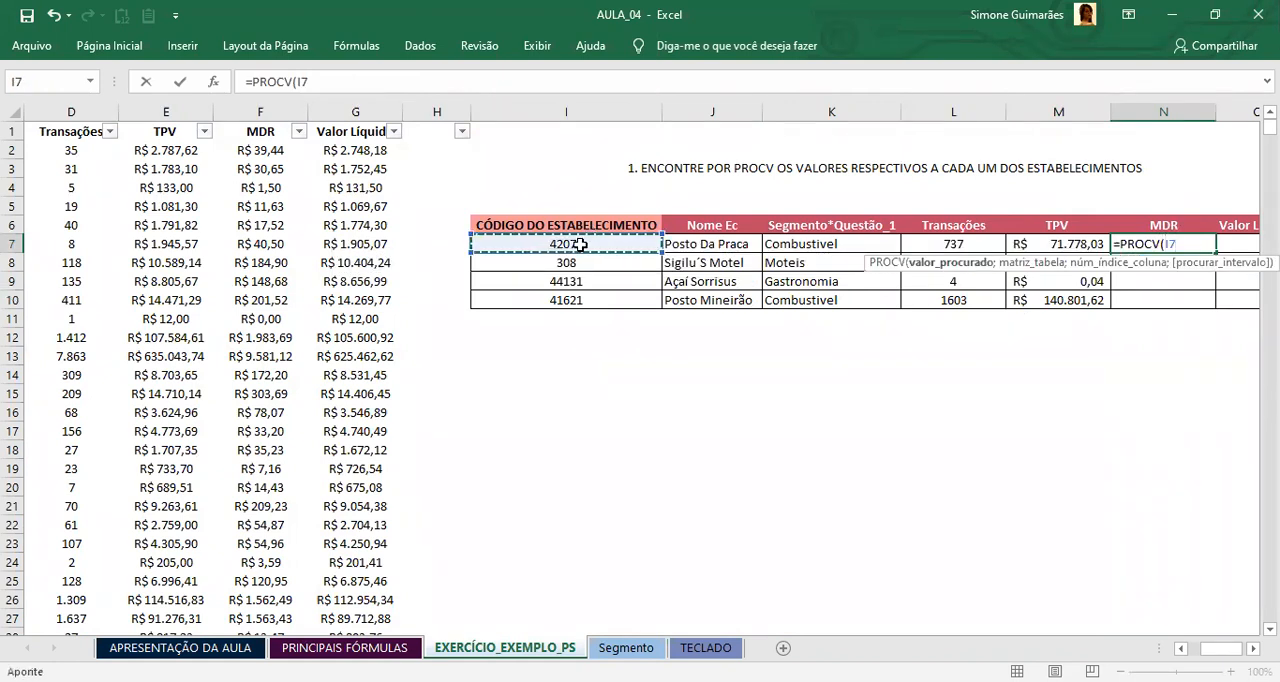
pyautogui.write(';')
# Step: Set the N7 formula's table array to the whole establishment base as the absolute range $A$1:$G$2363
pyautogui.moveTo(1229, 648); pyautogui.dragTo(1205, 648)
pyautogui.click(104, 130)
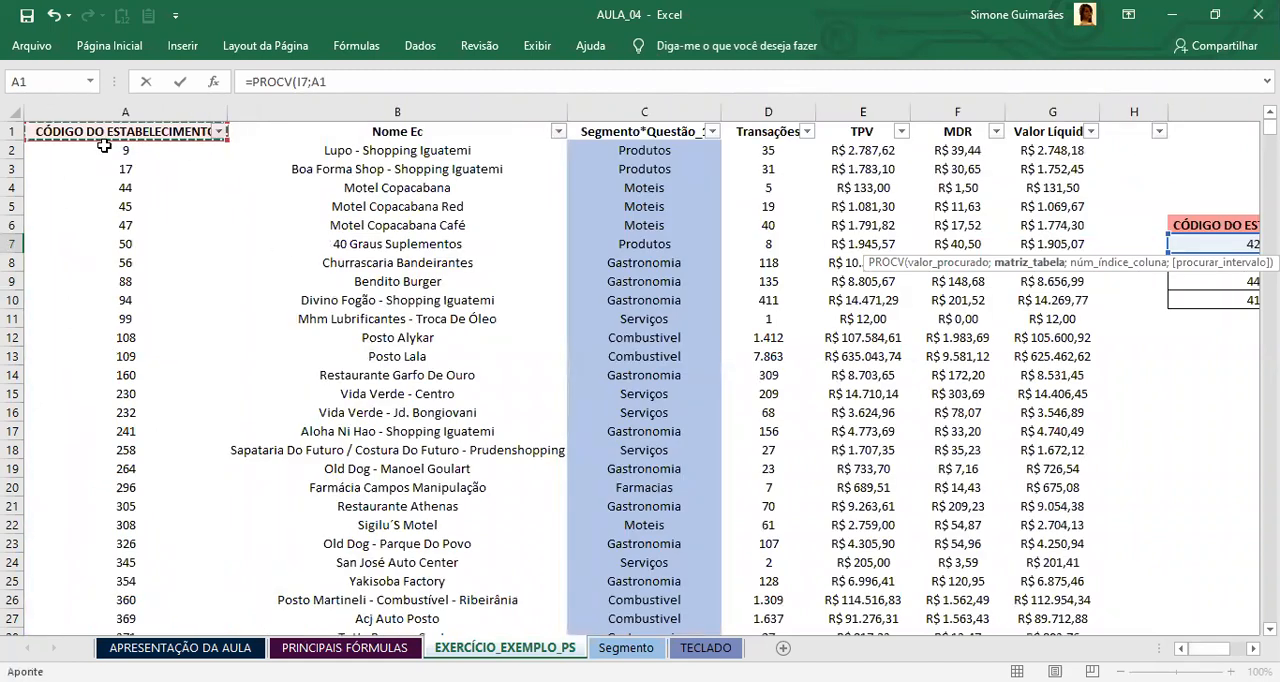
pyautogui.hotkey('ctrl', 'shift', 'Right')
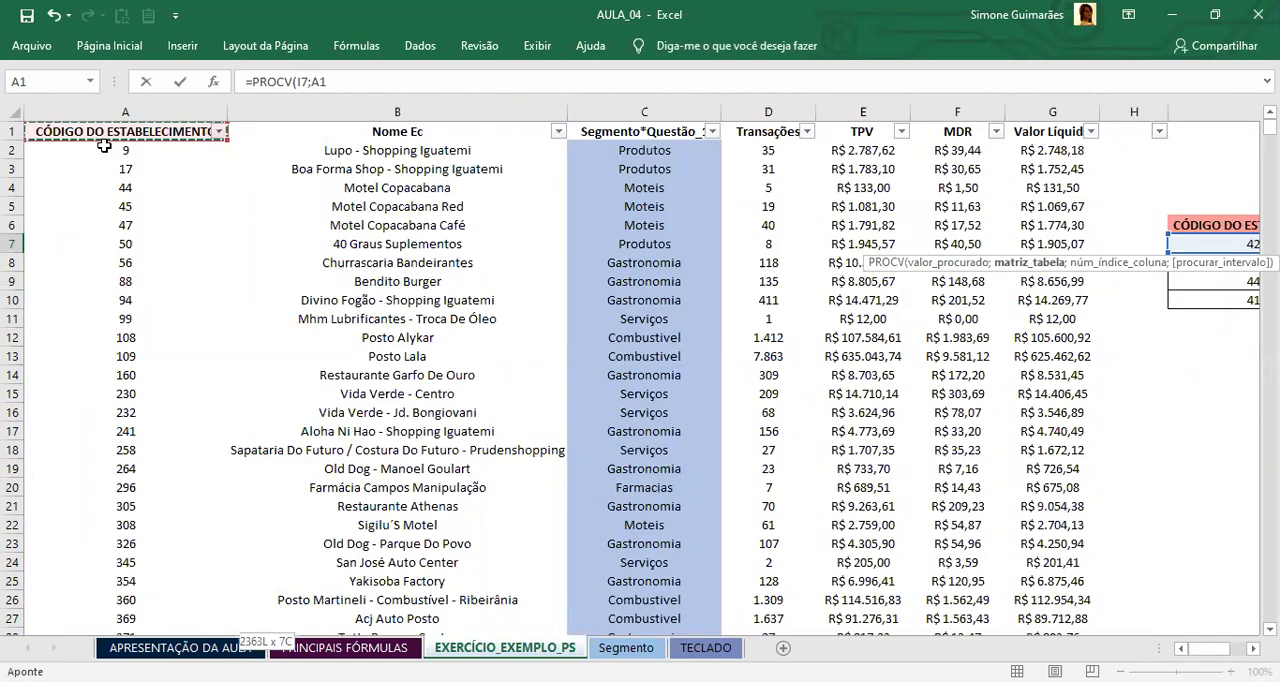
pyautogui.hotkey('ctrl', 'shift', 'Down')
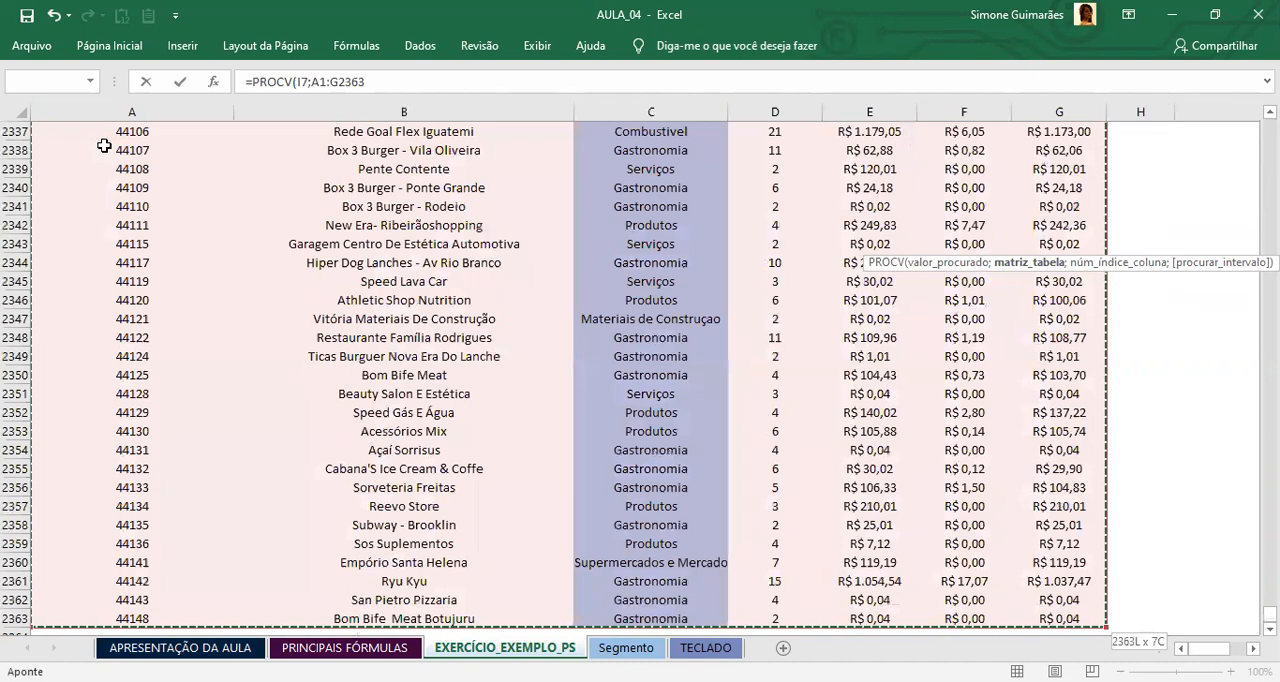
pyautogui.press('F4')
pyautogui.write(';')
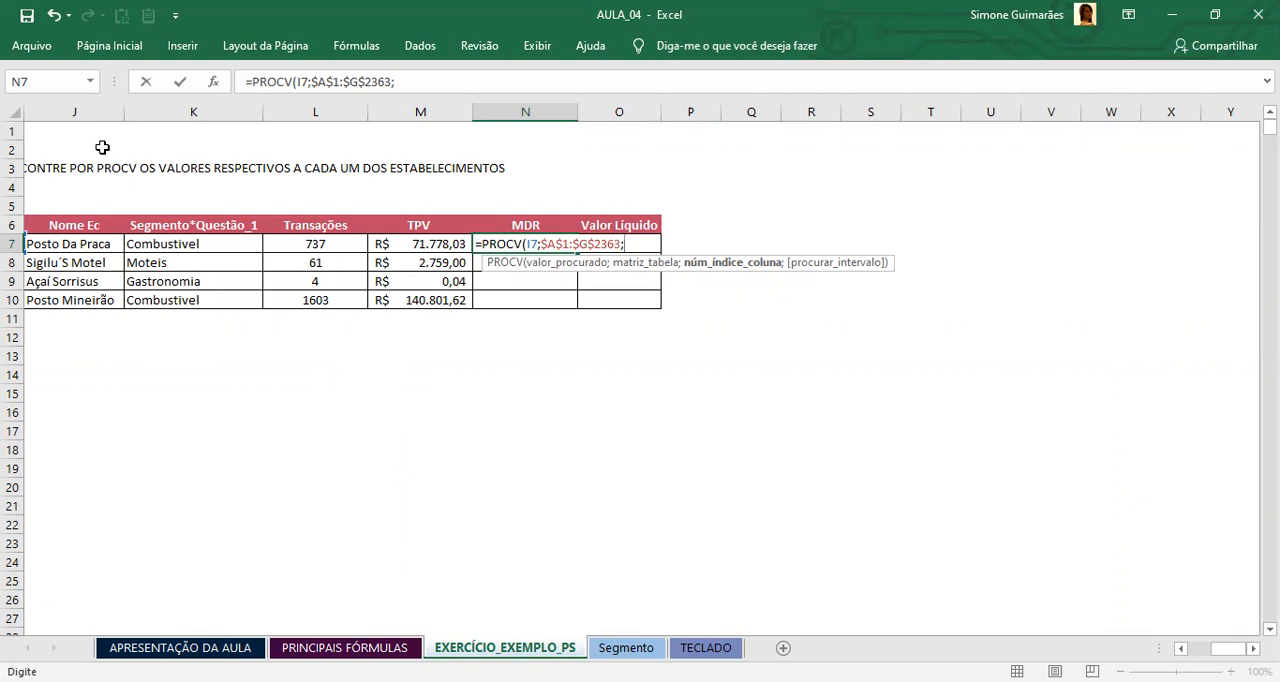
# Step: Complete the N7 formula with column index 6 for MDR and 0 for an exact match
pyautogui.write('6;0')
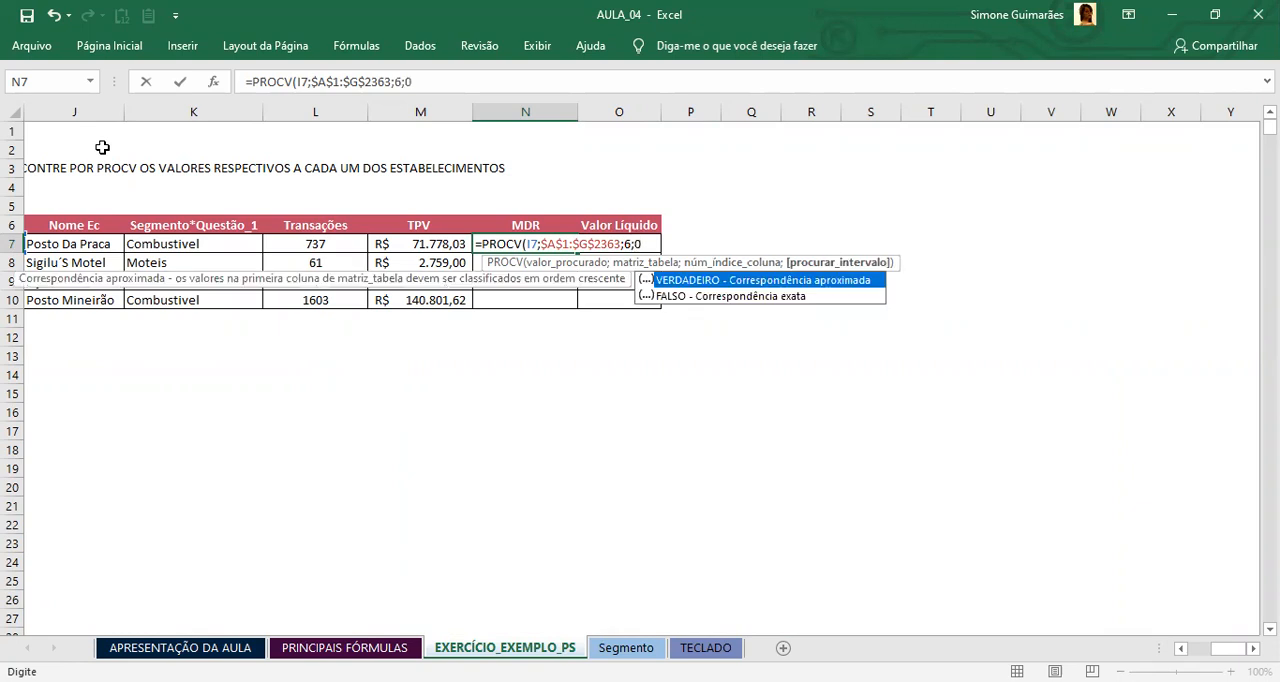
pyautogui.write(')')
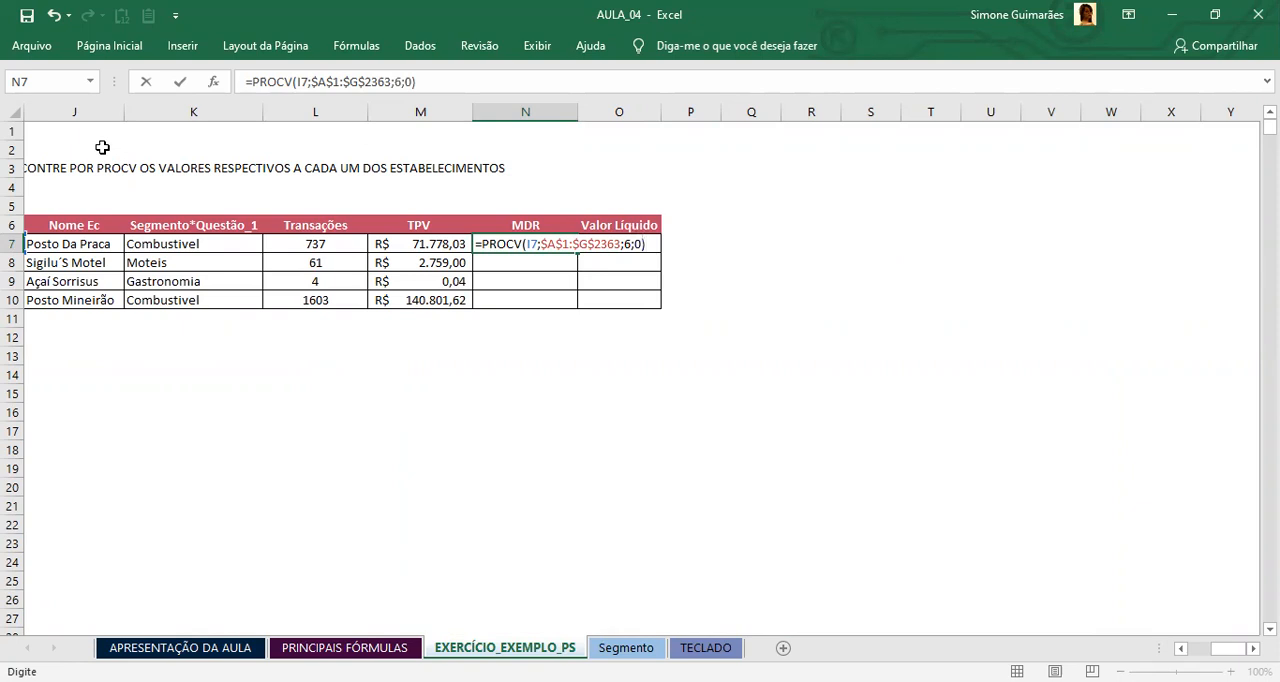
pyautogui.click(637, 244)
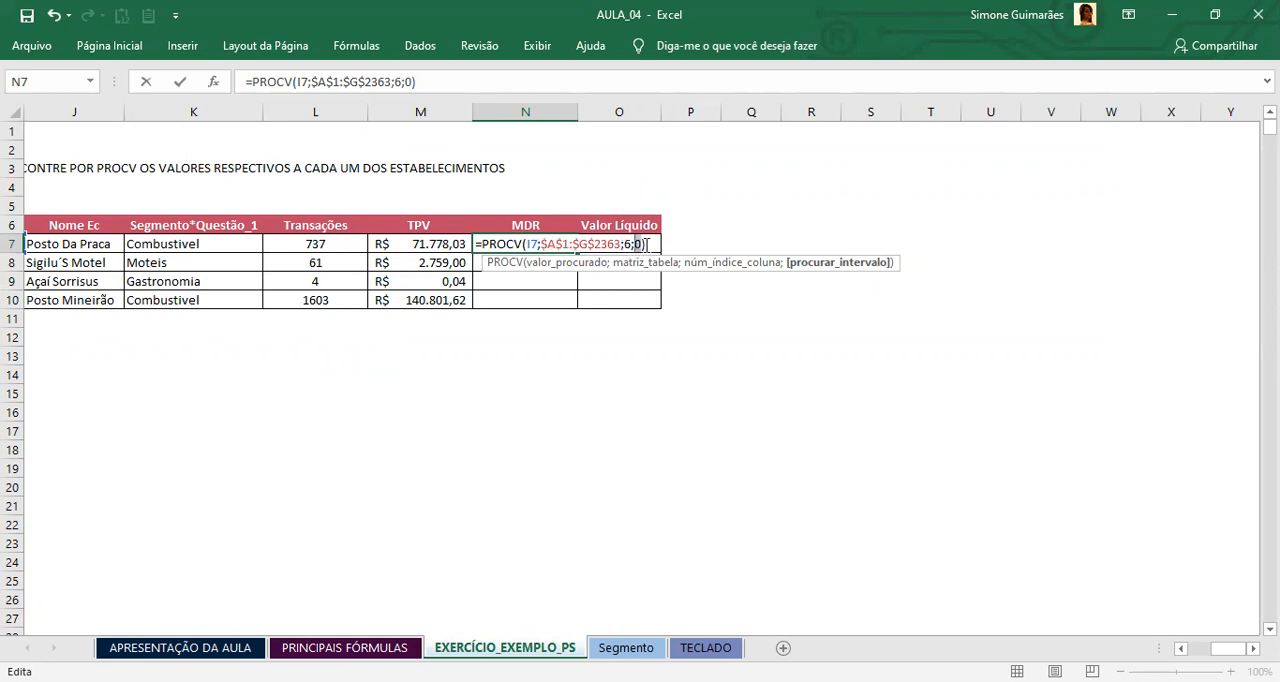
pyautogui.moveTo(647, 244); pyautogui.dragTo(641, 244)
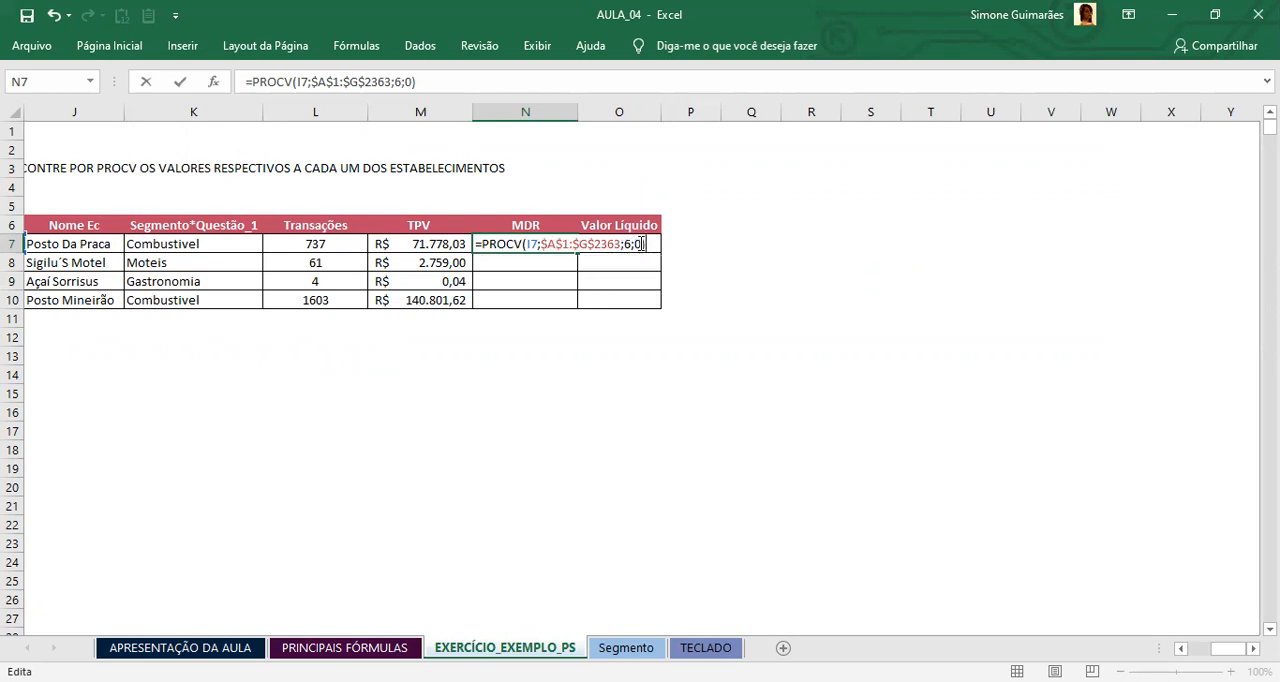
pyautogui.press('Return')
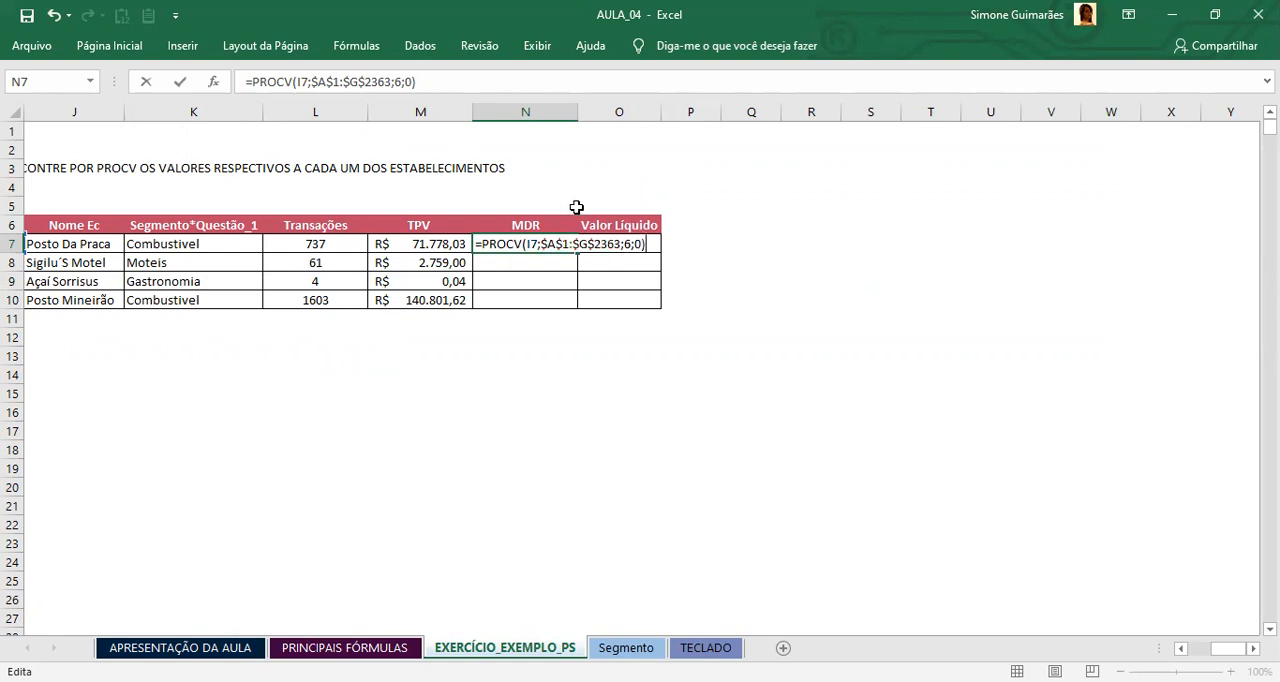
# Step: Copy the N7 formula down through N10 and apply the R$ accounting format to the MDR cells
pyautogui.click(535, 244)
pyautogui.moveTo(580, 255); pyautogui.dragTo(580, 300)
pyautogui.moveTo(545, 245); pyautogui.dragTo(558, 300)
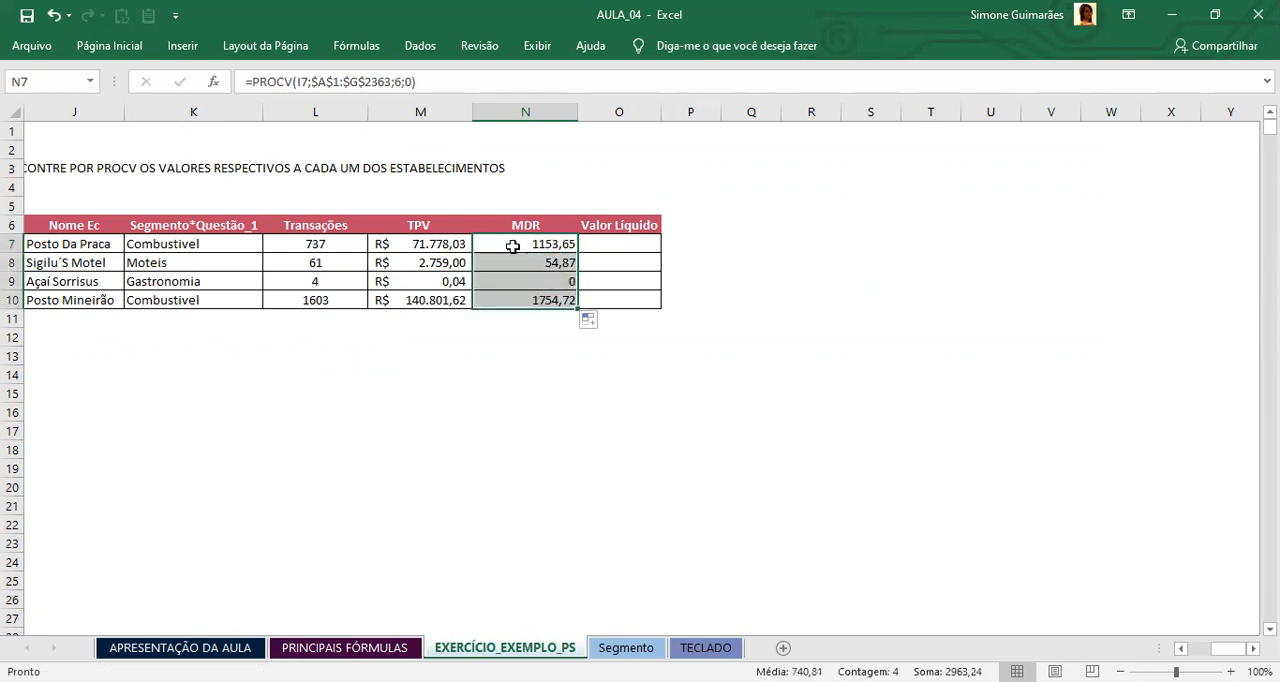
pyautogui.click(108, 46)
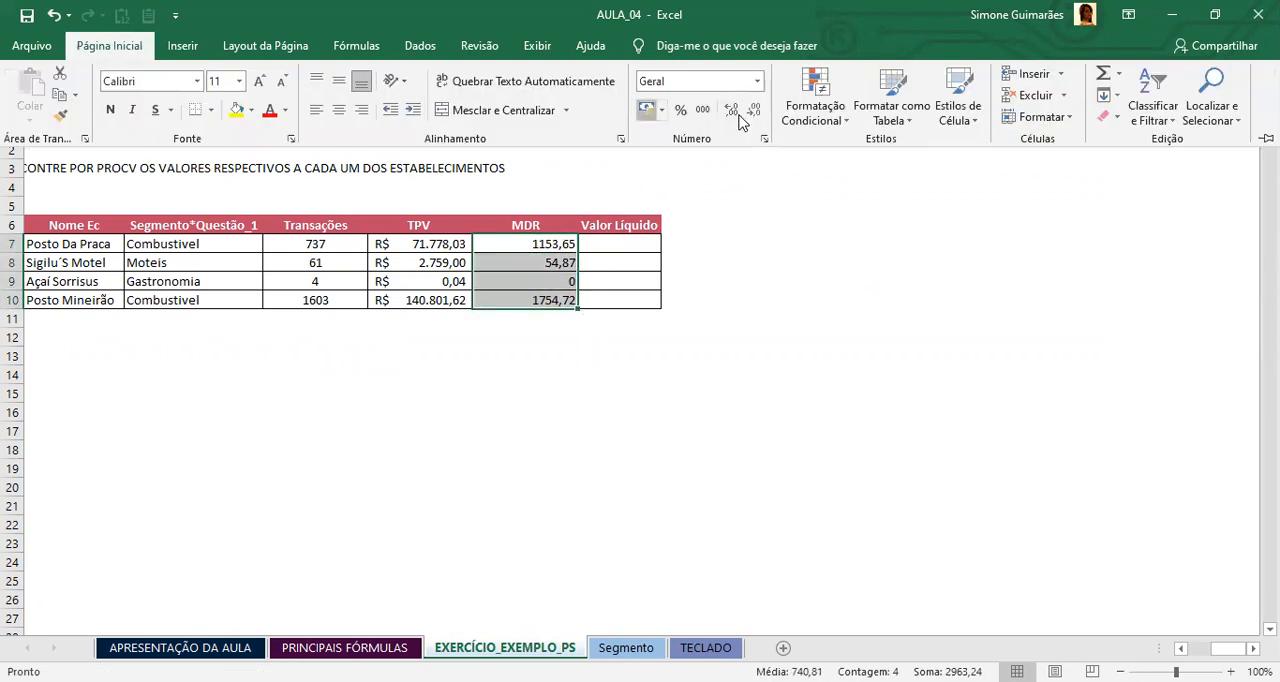
pyautogui.click(646, 109)
# Step: Review the MDR results in N7:N10 against their establishments, including the Açaí Sorrisus row
pyautogui.click(562, 262)
pyautogui.click(551, 245)
pyautogui.click(543, 282)
pyautogui.click(536, 304)
pyautogui.click(530, 244)
pyautogui.click(525, 262)
pyautogui.click(523, 282)
pyautogui.click(522, 294)
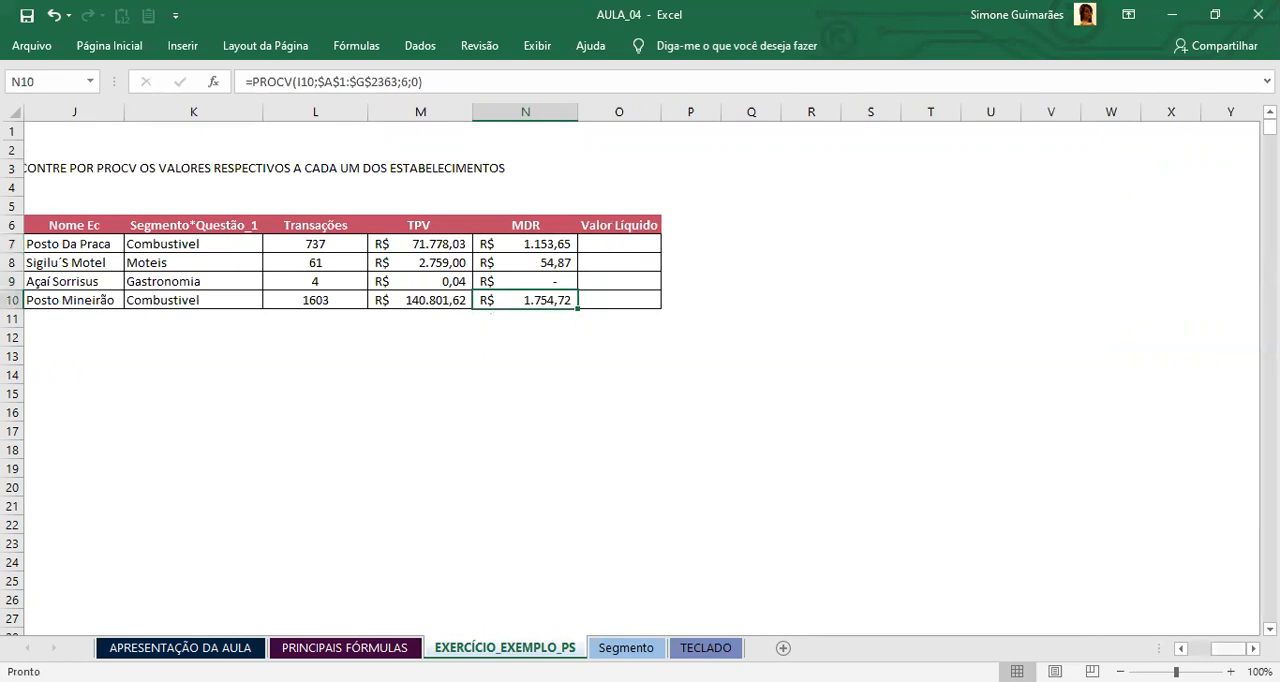
pyautogui.hscroll(-5, 640, 370)
pyautogui.hscroll(2, 640, 370)
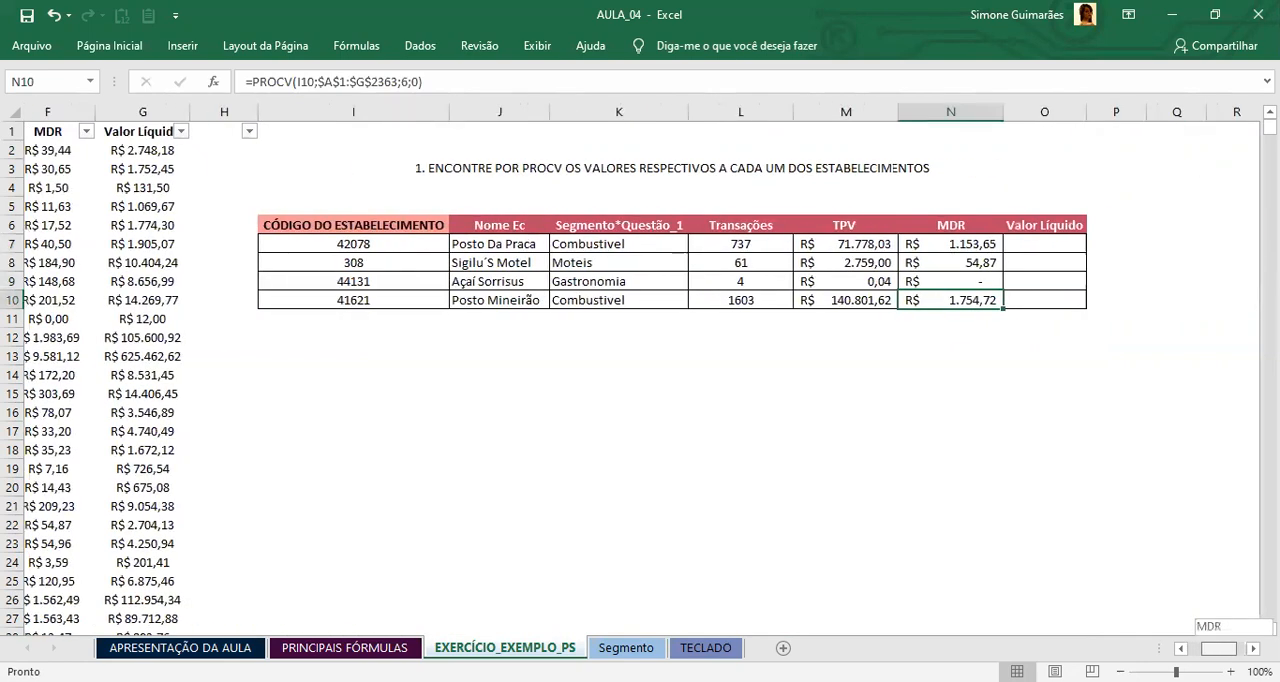
pyautogui.hscroll(-1, 531, 297)
pyautogui.moveTo(525, 283); pyautogui.dragTo(962, 289)
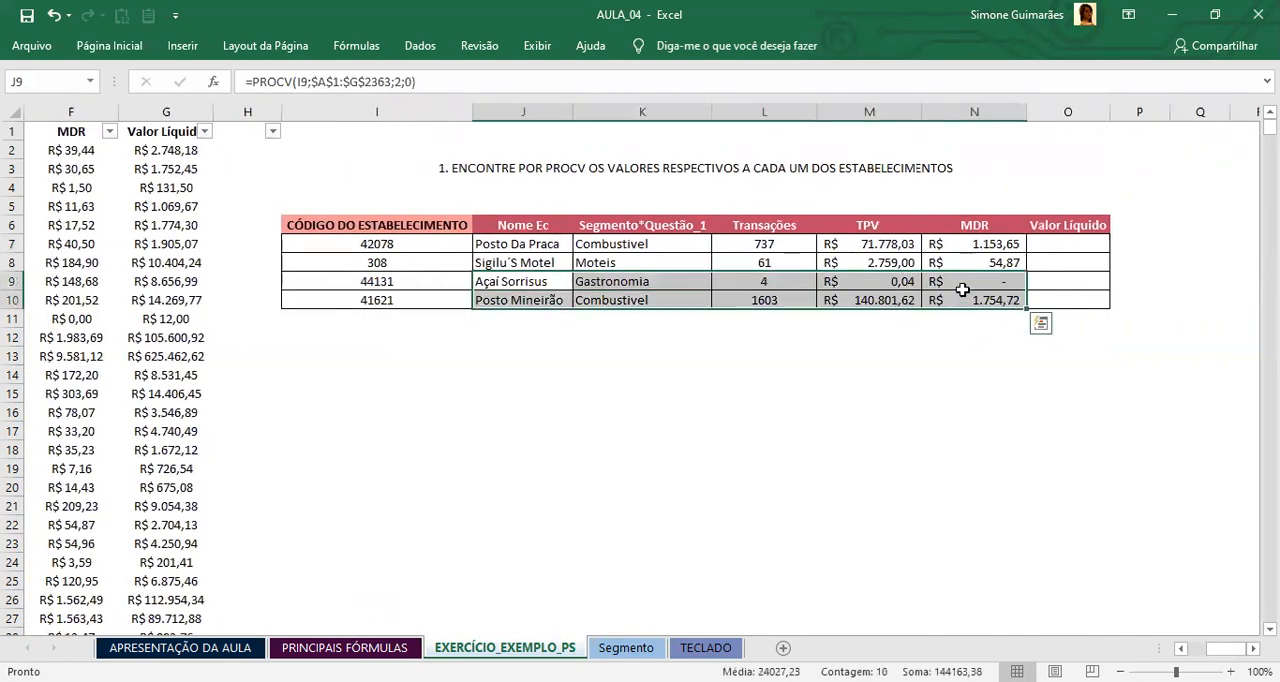
pyautogui.click(972, 248)
# Step: Begin a PROCV formula in O7 under Valor Líquido with I7 as the lookup value
pyautogui.click(1064, 242)
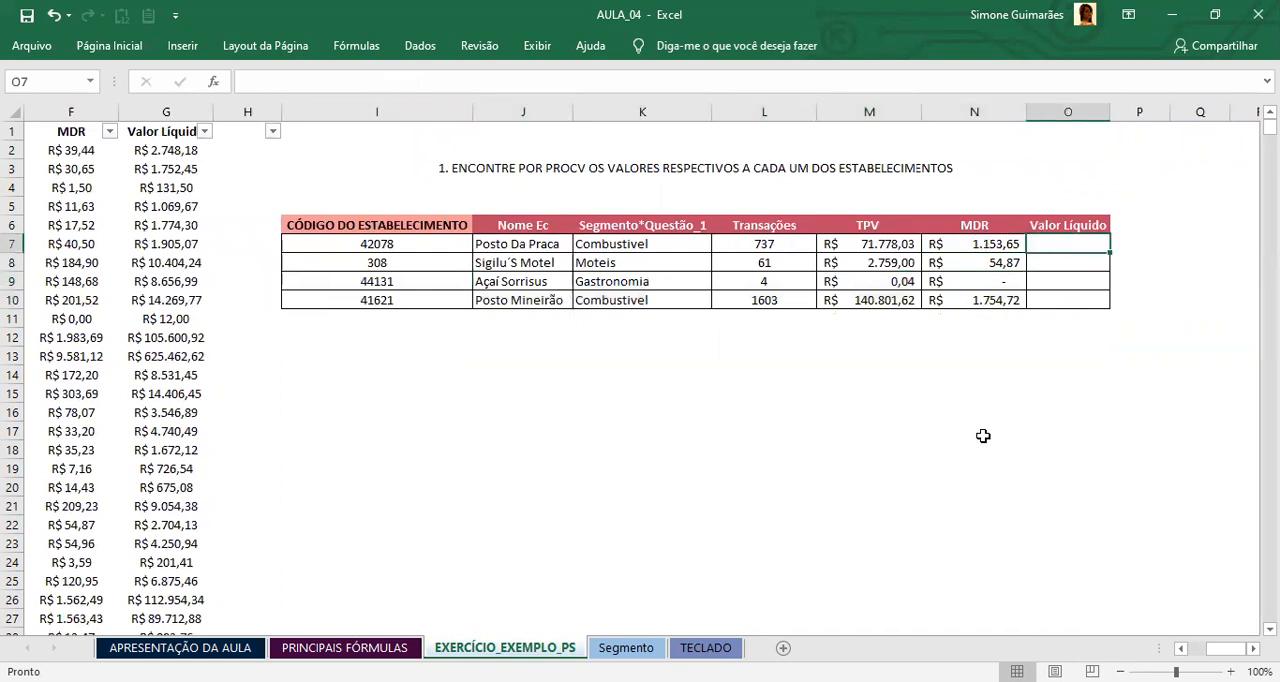
pyautogui.write('=')
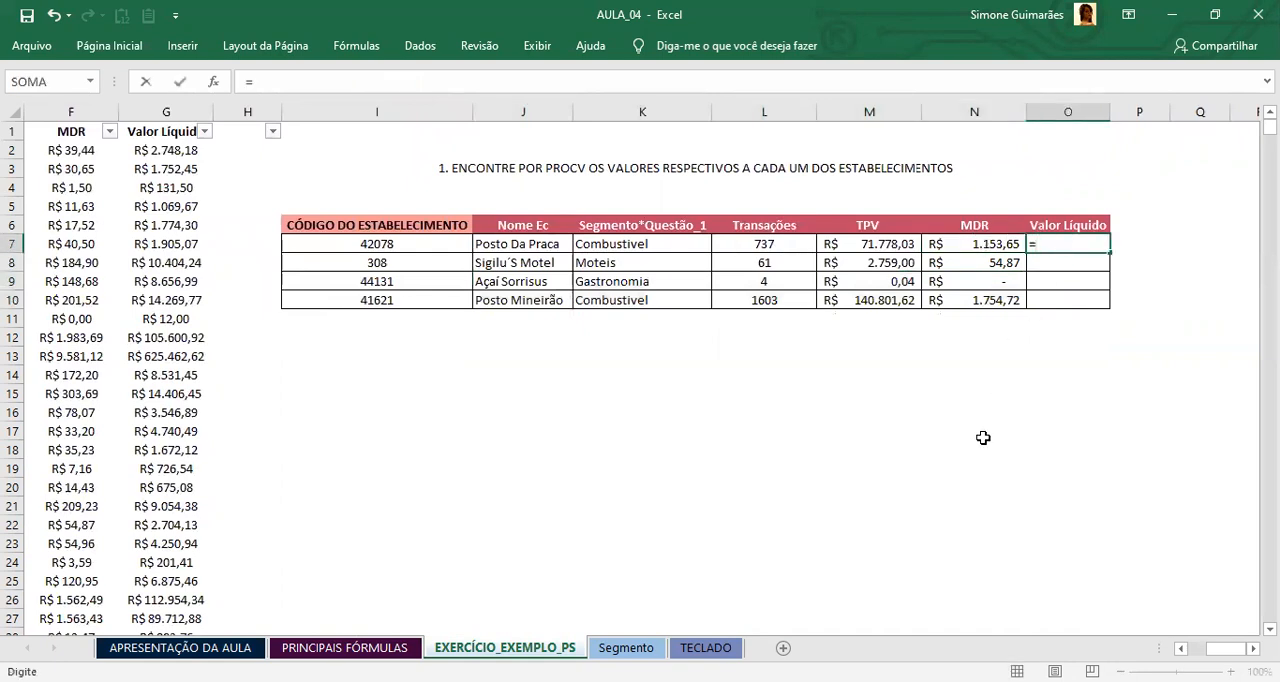
pyautogui.write('PROCV')
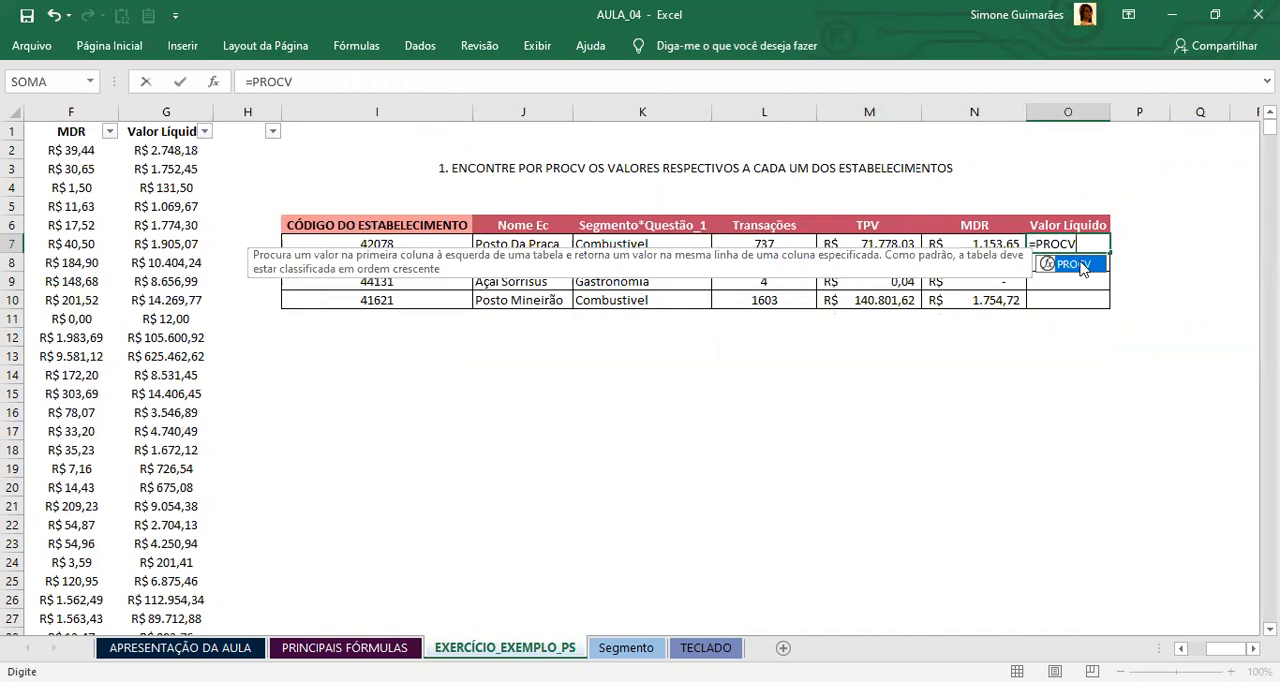
pyautogui.write('(')
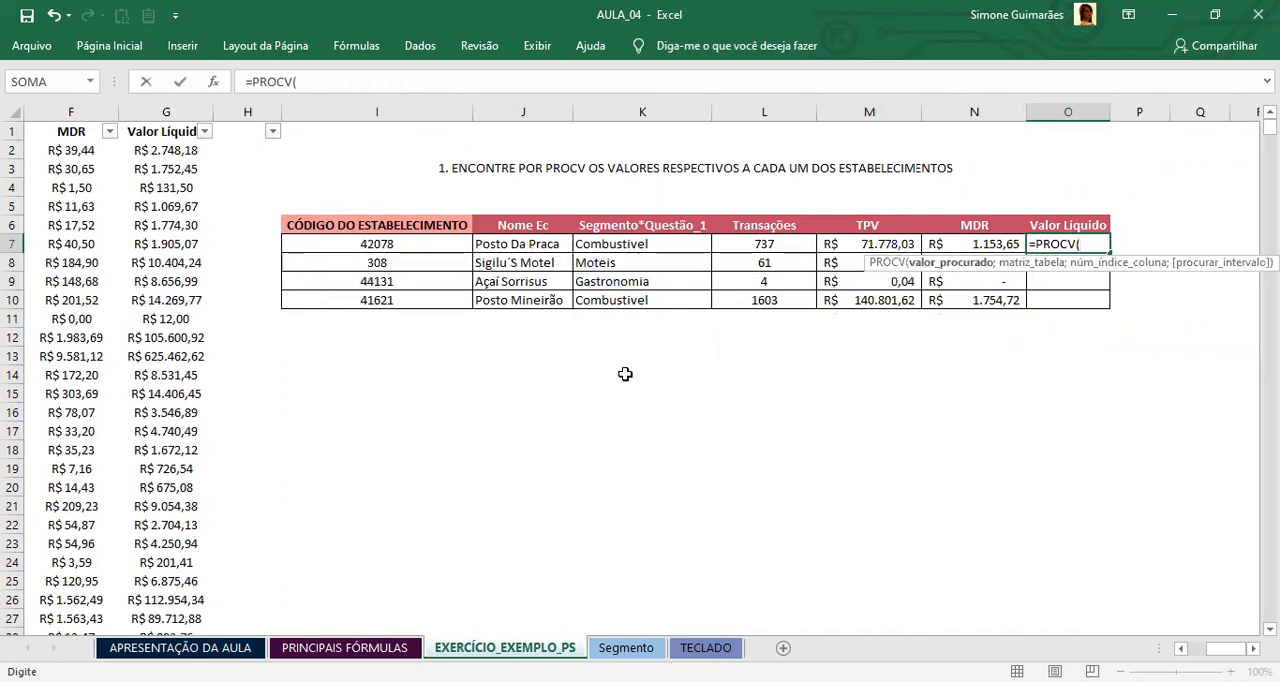
pyautogui.click(352, 246)
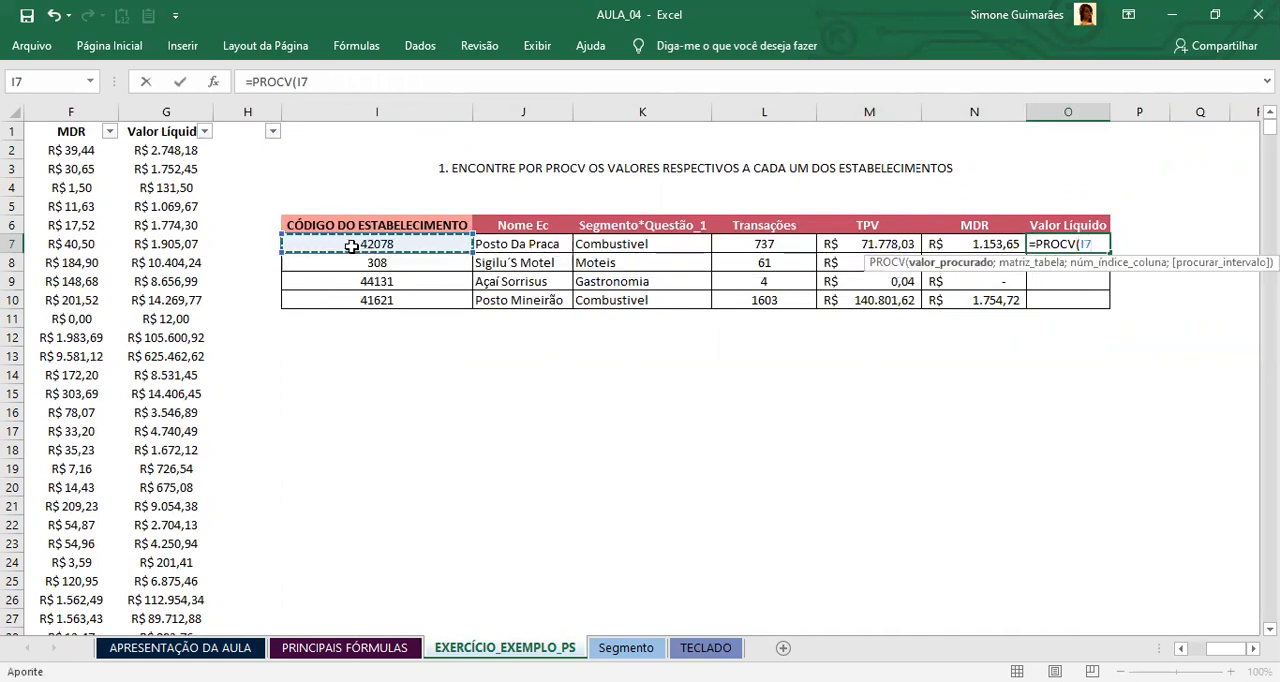
pyautogui.write(';')
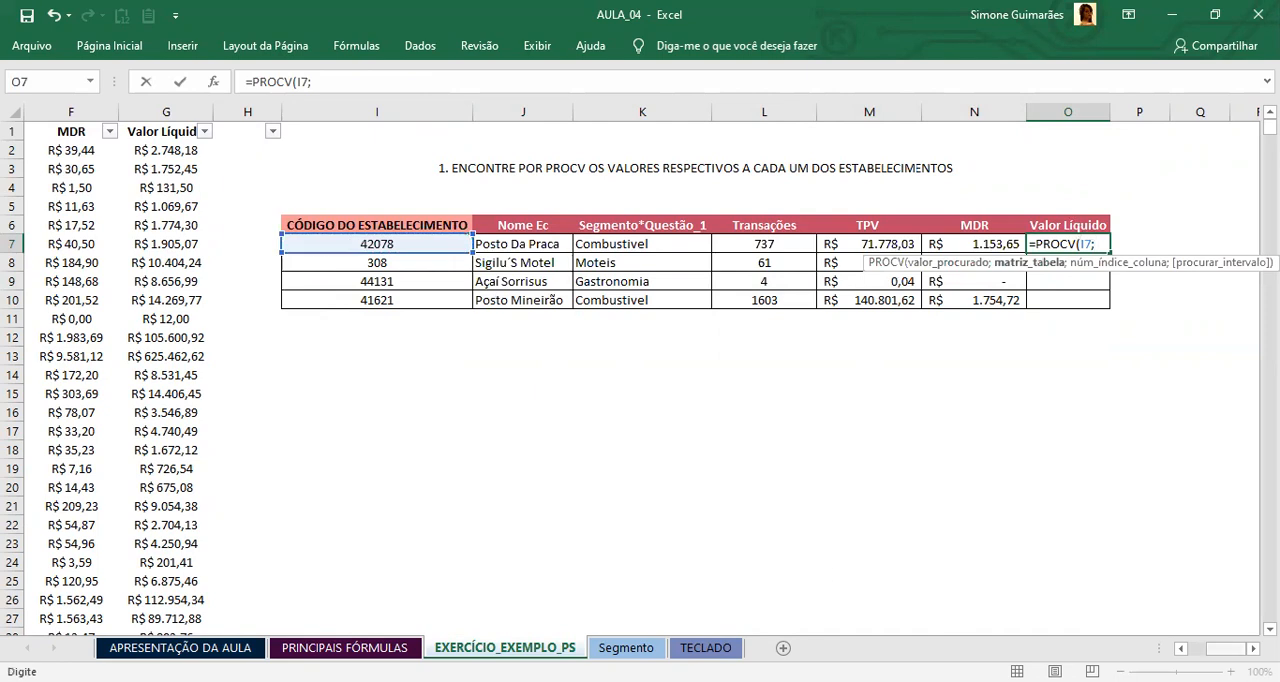
# Step: Set the O7 formula's table array to the whole establishment base as the absolute range $A$1:$G$2363
pyautogui.hotkey('ctrl', 'Home')
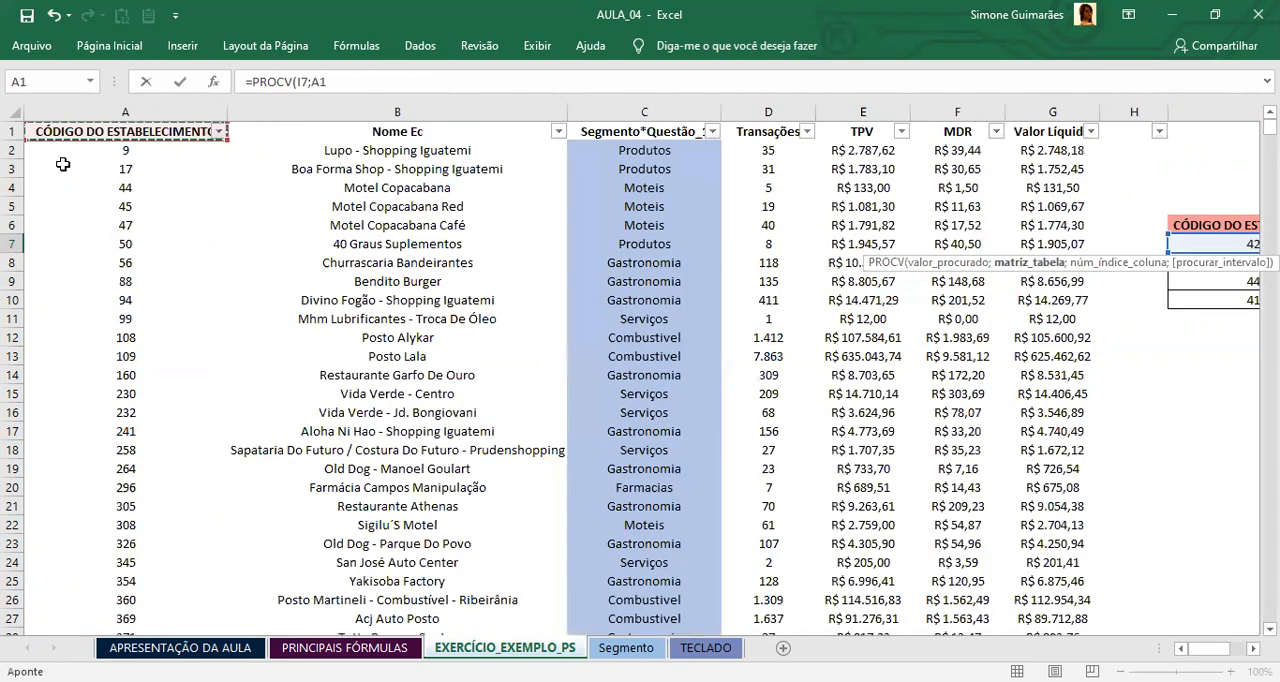
pyautogui.hotkey('ctrl', 'shift', 'Right')
pyautogui.hotkey('ctrl', 'shift', 'Down')
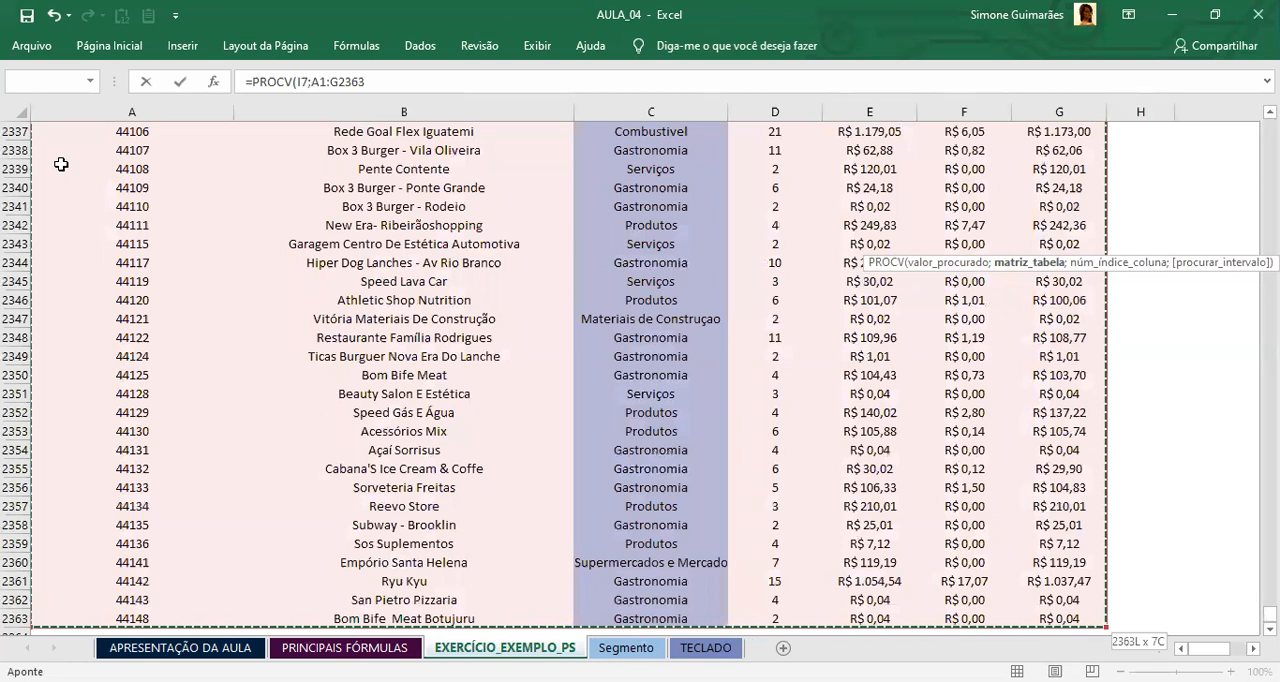
pyautogui.press('F4')
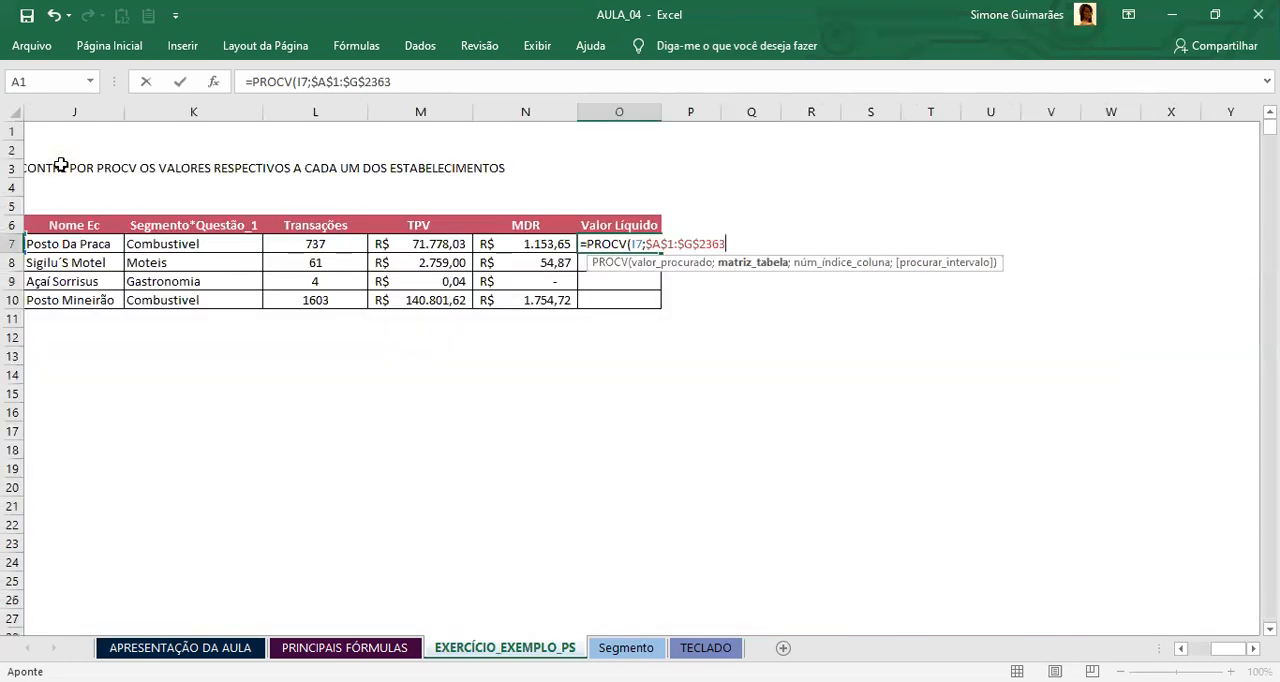
pyautogui.write(';')
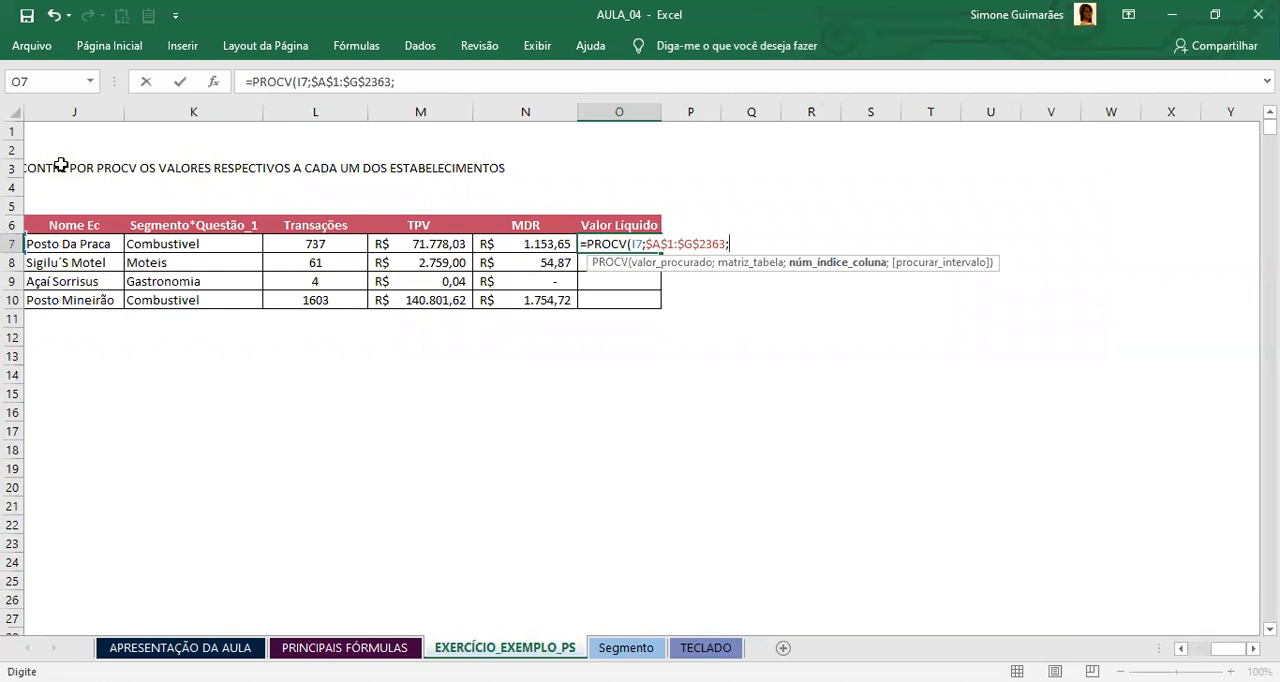
# Step: Complete the O7 formula with column index 7 for the net value and 0 for an exact match
pyautogui.write('7')
pyautogui.write(';0')
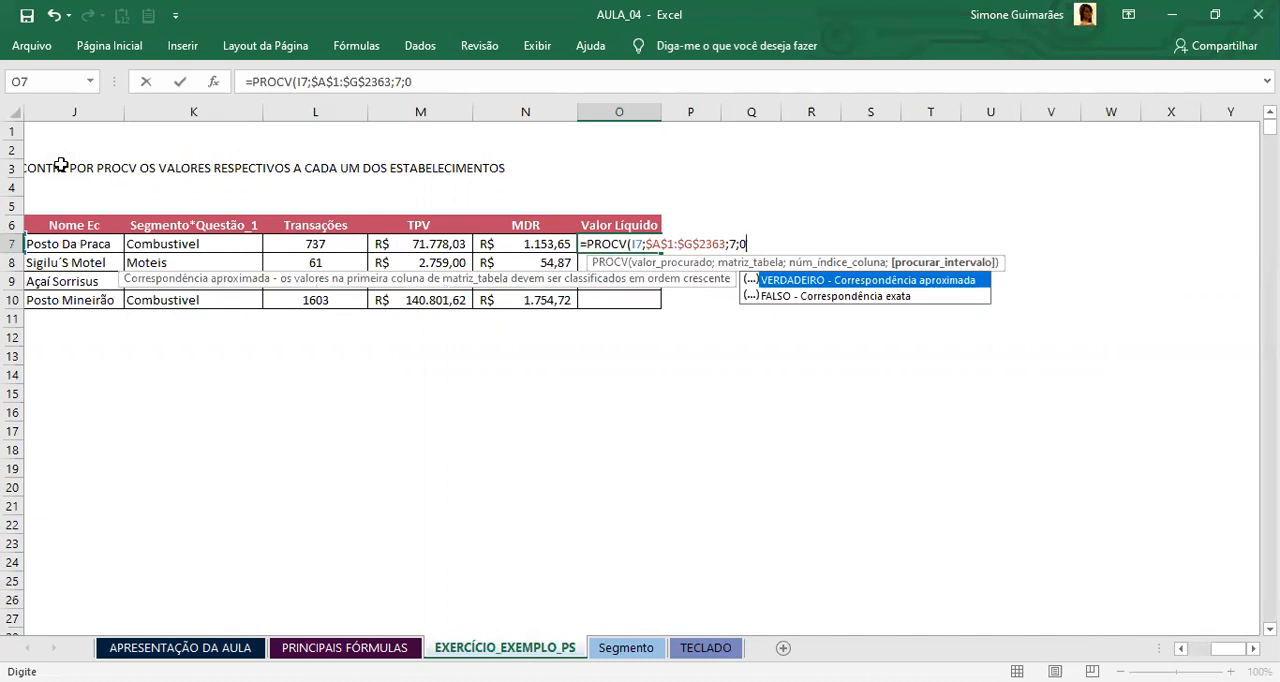
pyautogui.press('Return')
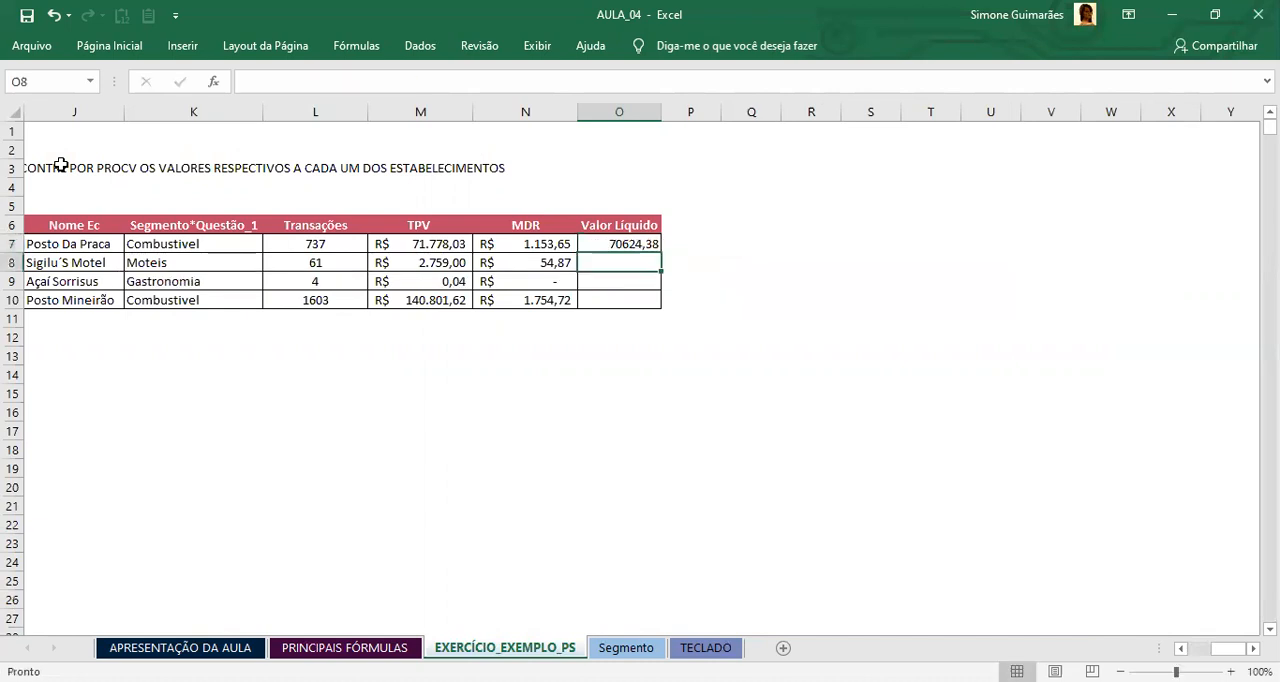
# Step: Apply the R$ accounting format to O7 and copy its formula down through O10
pyautogui.click(624, 244)
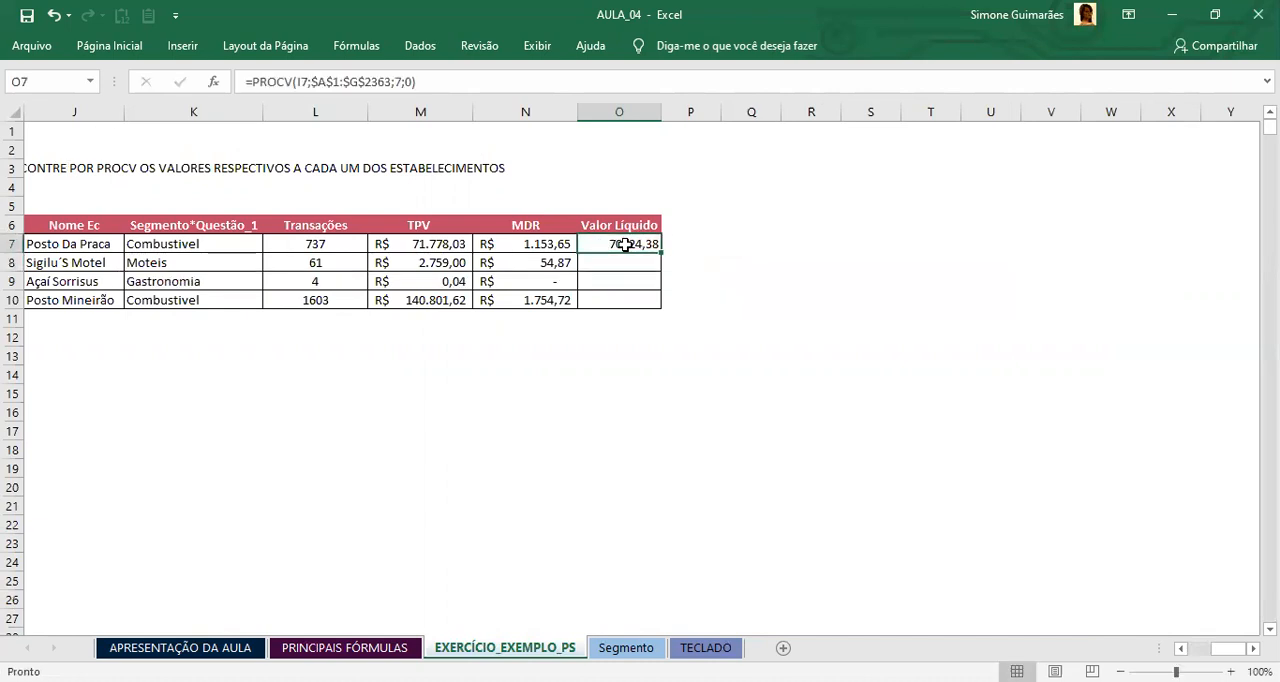
pyautogui.click(109, 46)
pyautogui.click(646, 110)
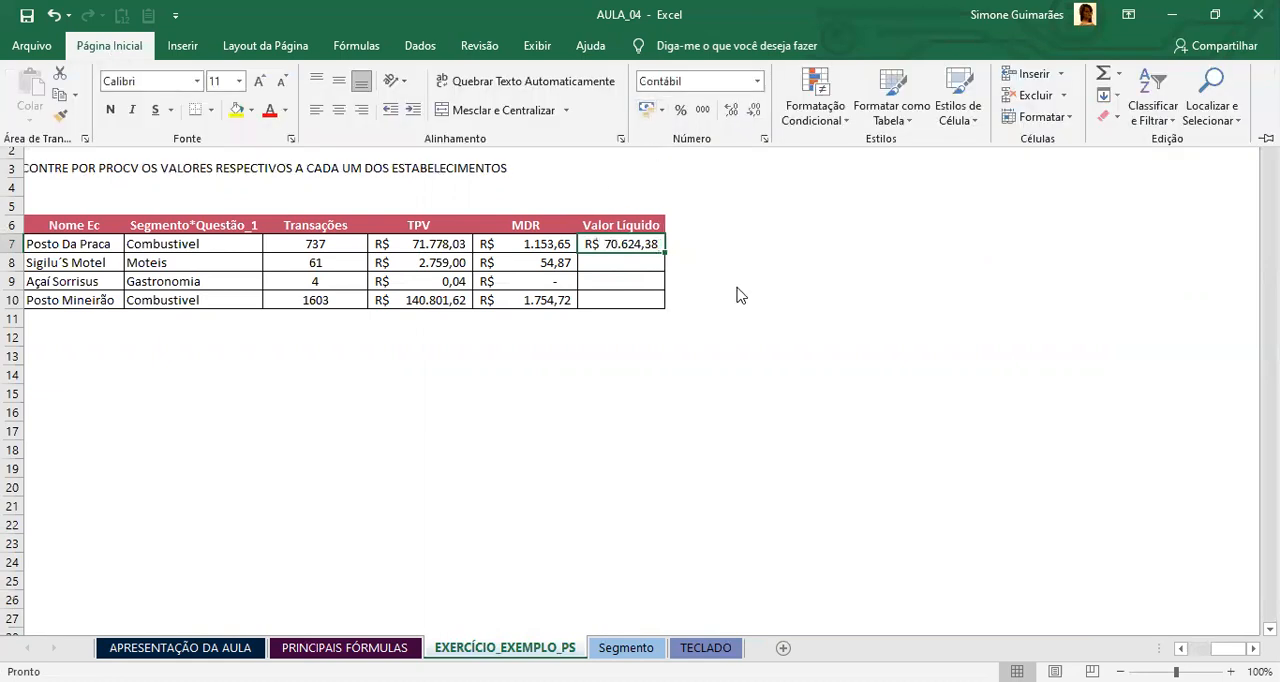
pyautogui.click(638, 262)
pyautogui.click(650, 248)
pyautogui.moveTo(663, 253); pyautogui.dragTo(663, 305)
# Step: Autofit column O to the width of its net values
pyautogui.click(624, 300)
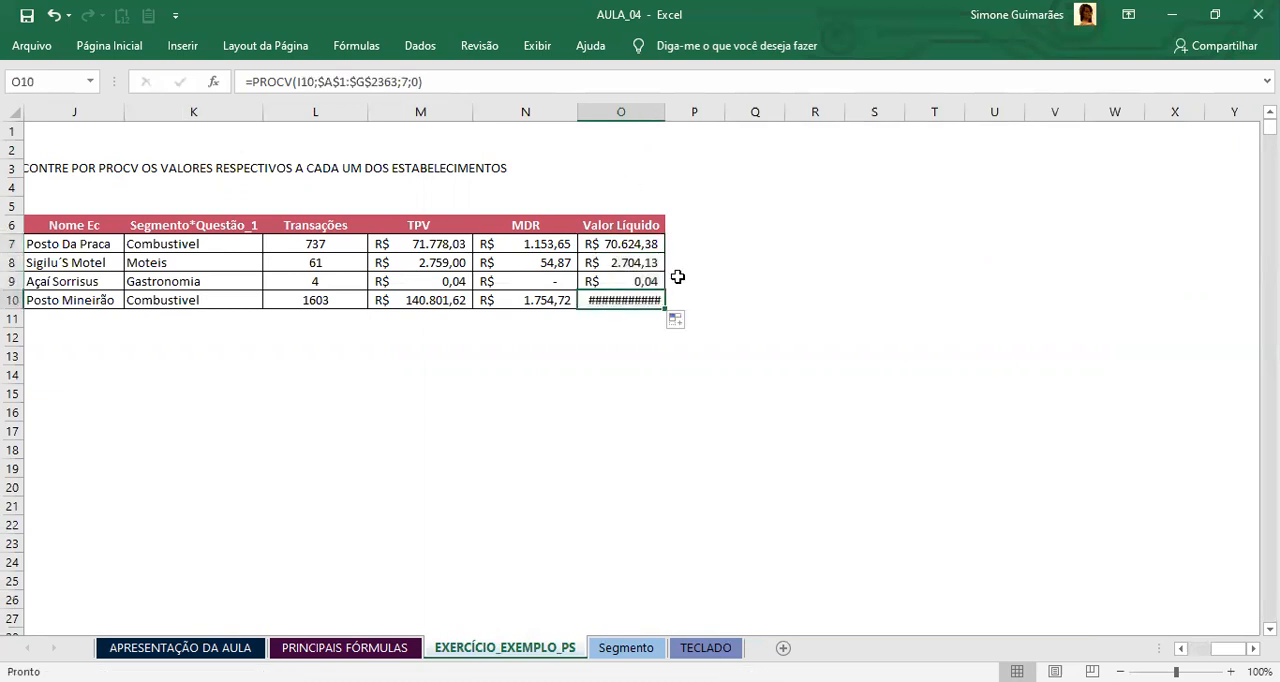
pyautogui.doubleClick(665, 112)
pyautogui.click(530, 337)
pyautogui.click(533, 299)
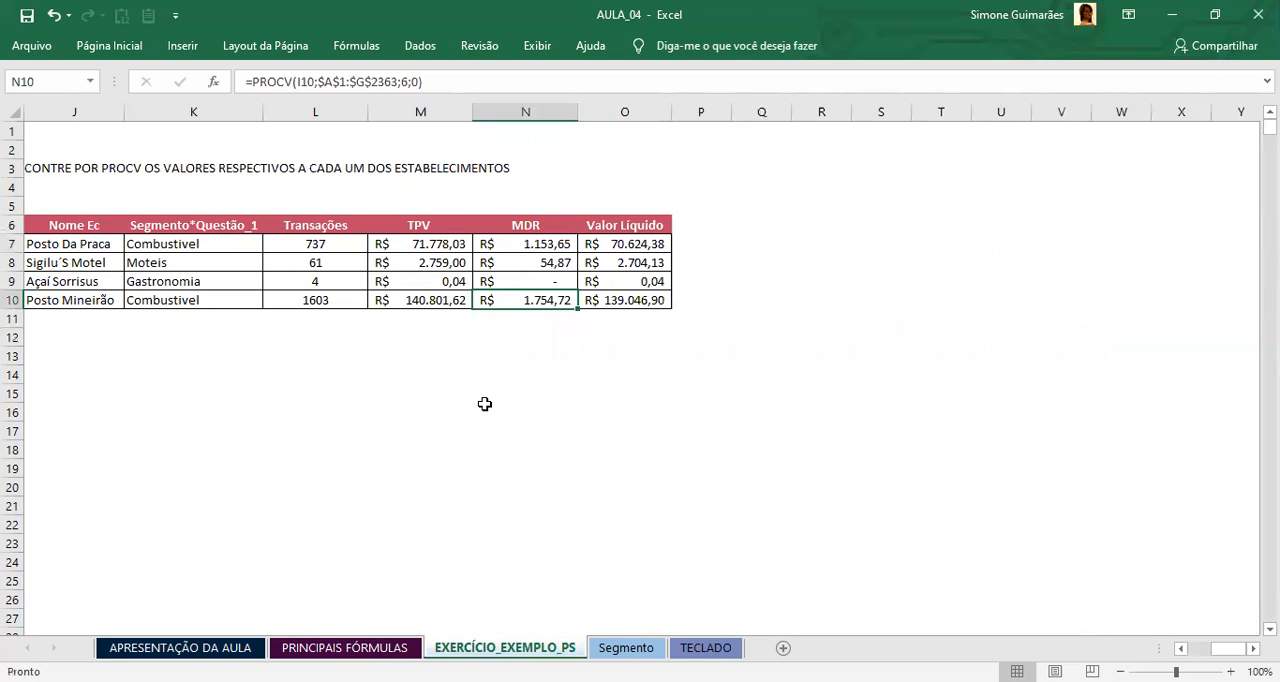
# Step: Review the PROCV formulas across row 10, from the establishment code in I10 to the net value in O10
pyautogui.press('Left')
pyautogui.press('Left')
pyautogui.press('Left')
pyautogui.press('Left')
pyautogui.press('Left')
pyautogui.press('Left')
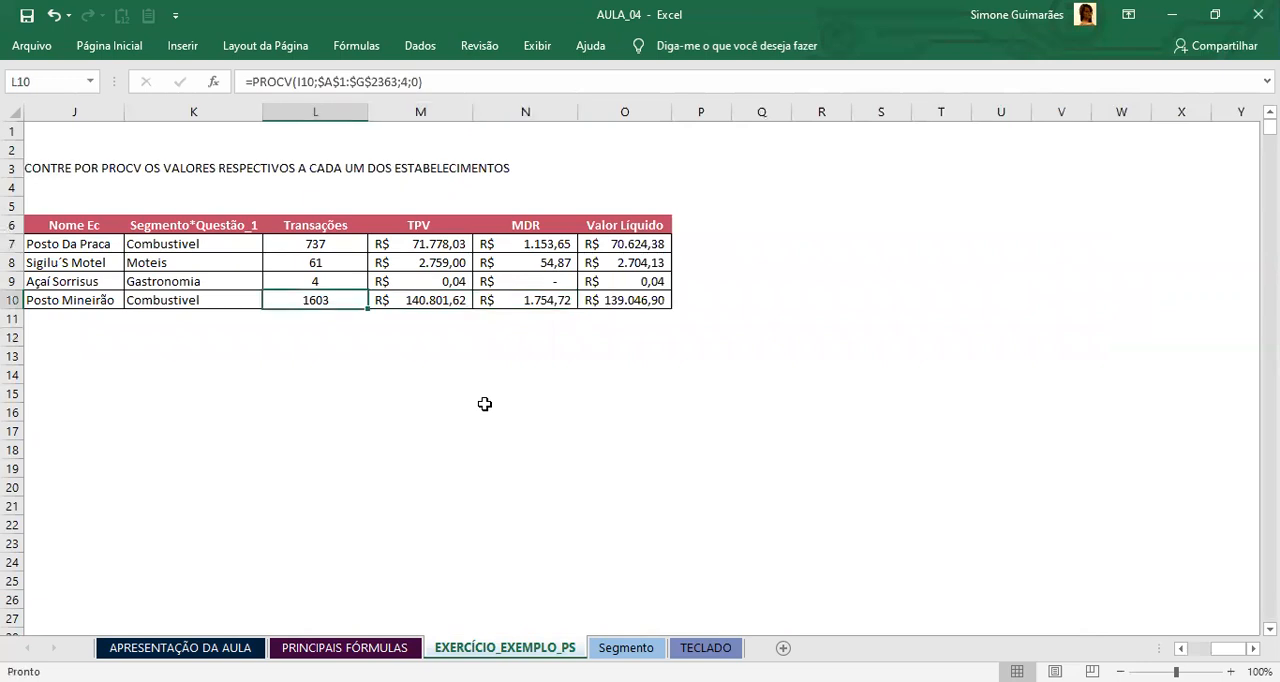
pyautogui.press('Right')
pyautogui.press('Right')
pyautogui.press('Left')
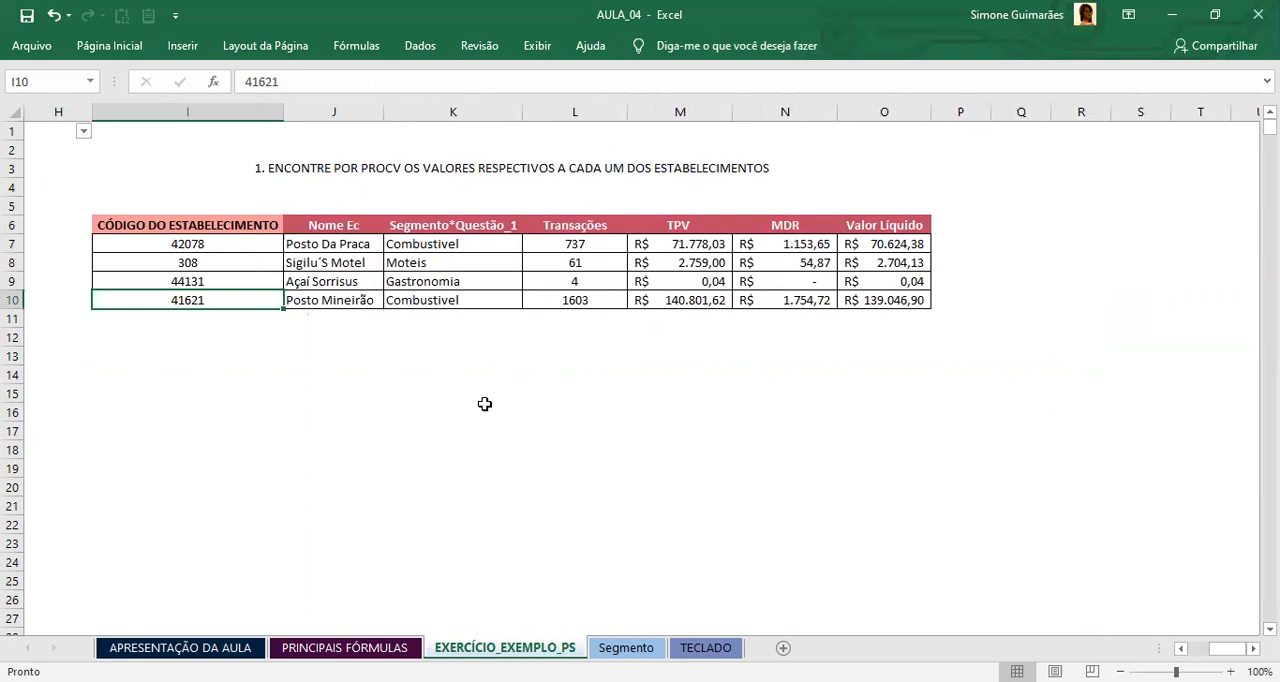
pyautogui.press('Right')
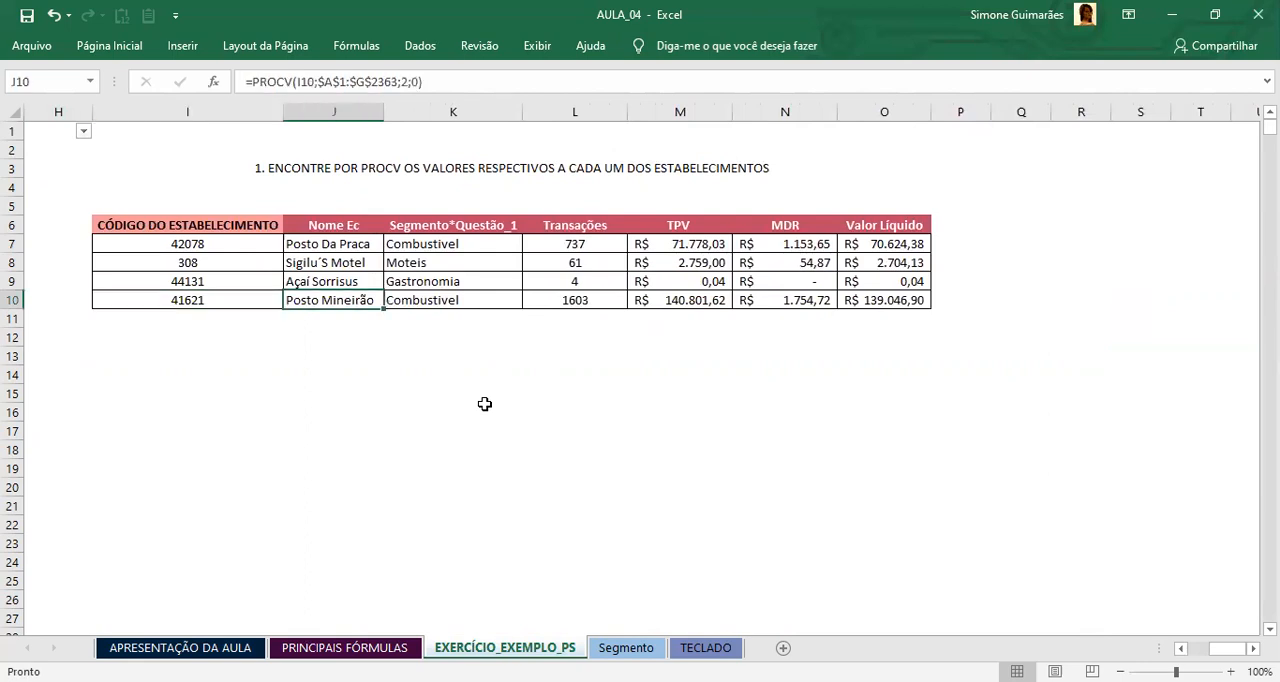
pyautogui.press('Left')
pyautogui.press('Right')
pyautogui.press('Right')
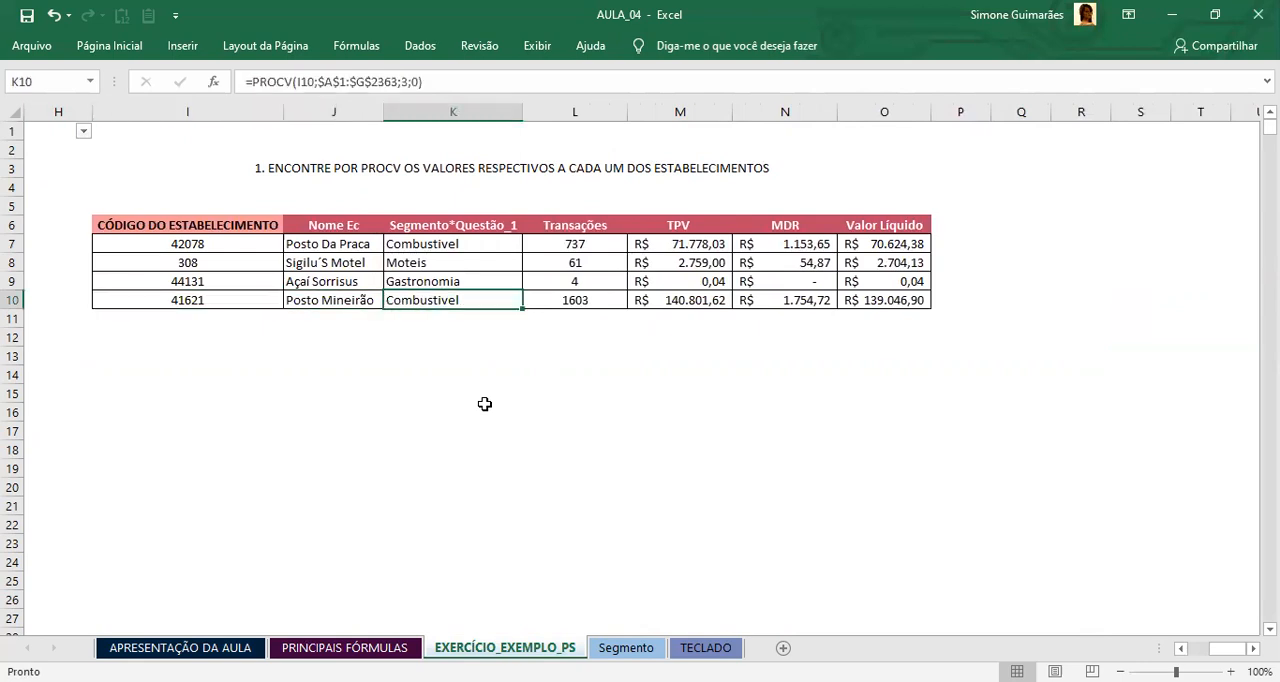
pyautogui.press('Right')
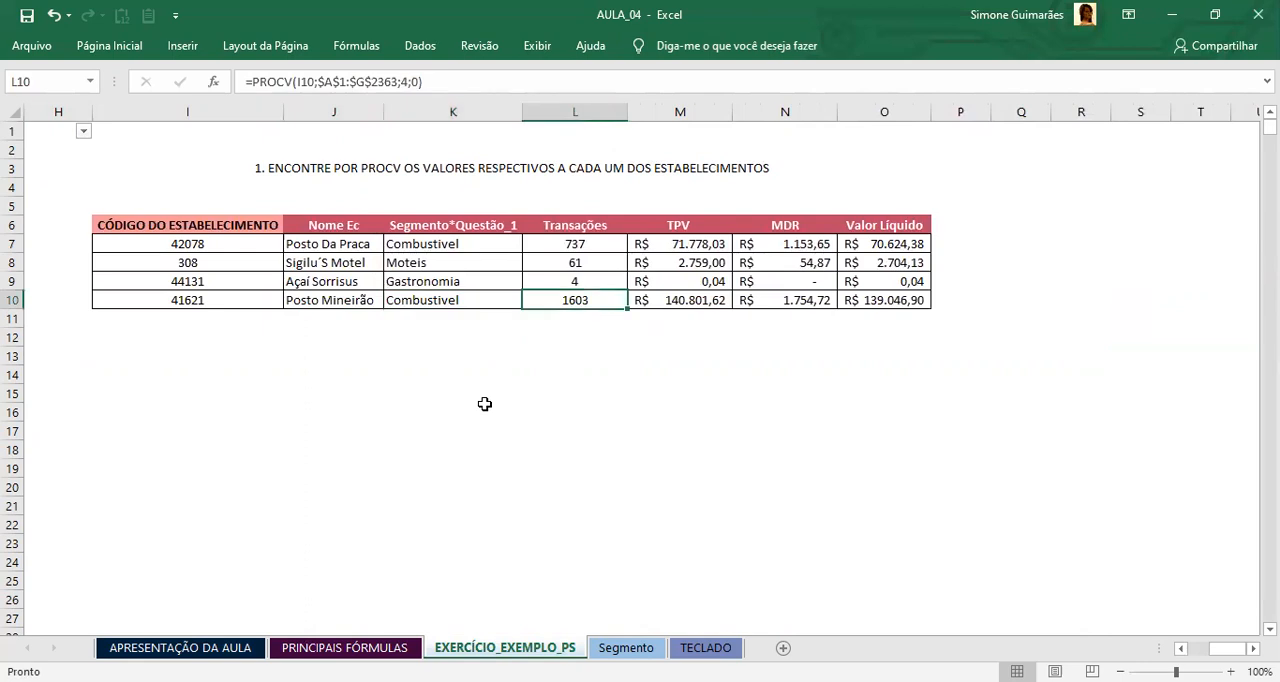
pyautogui.press('Right')
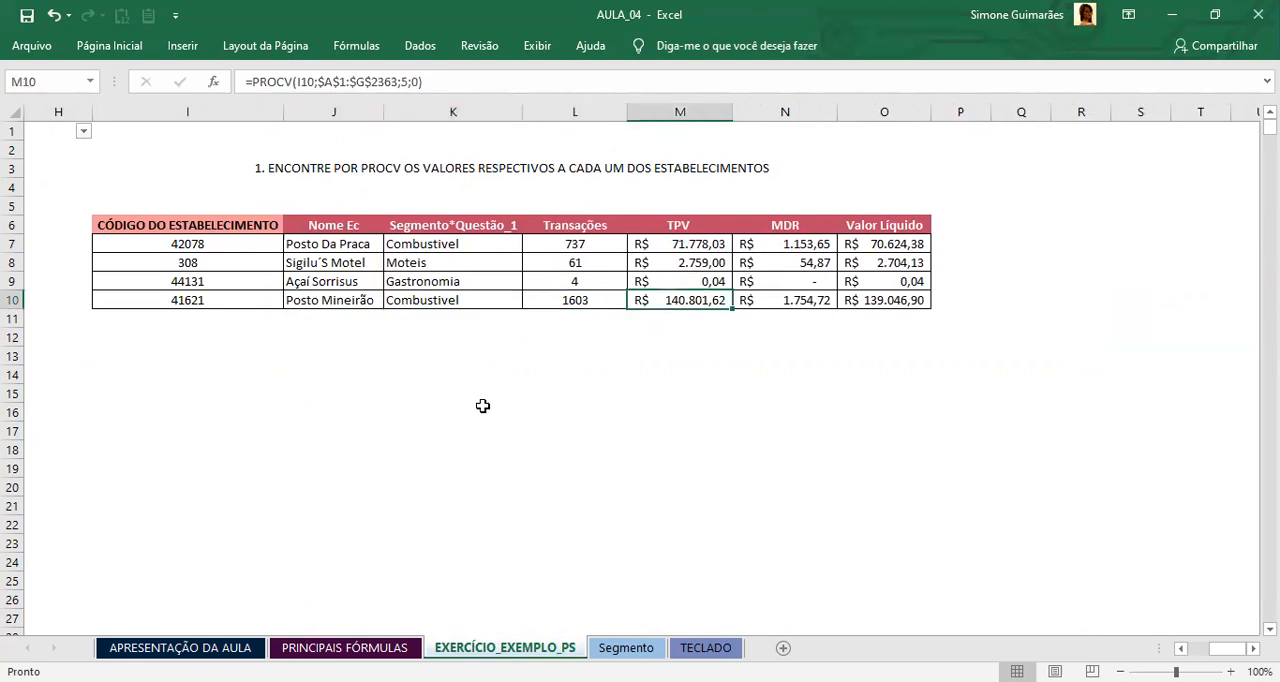
pyautogui.press('Right')
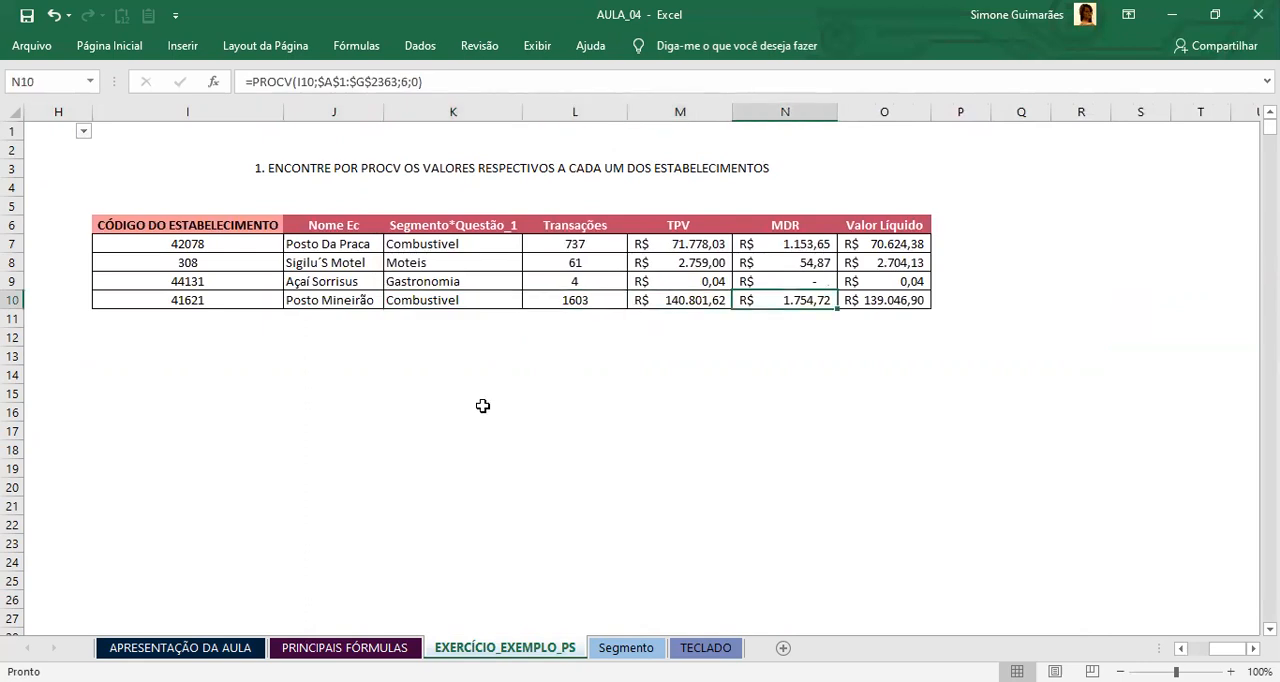
pyautogui.press('Right')
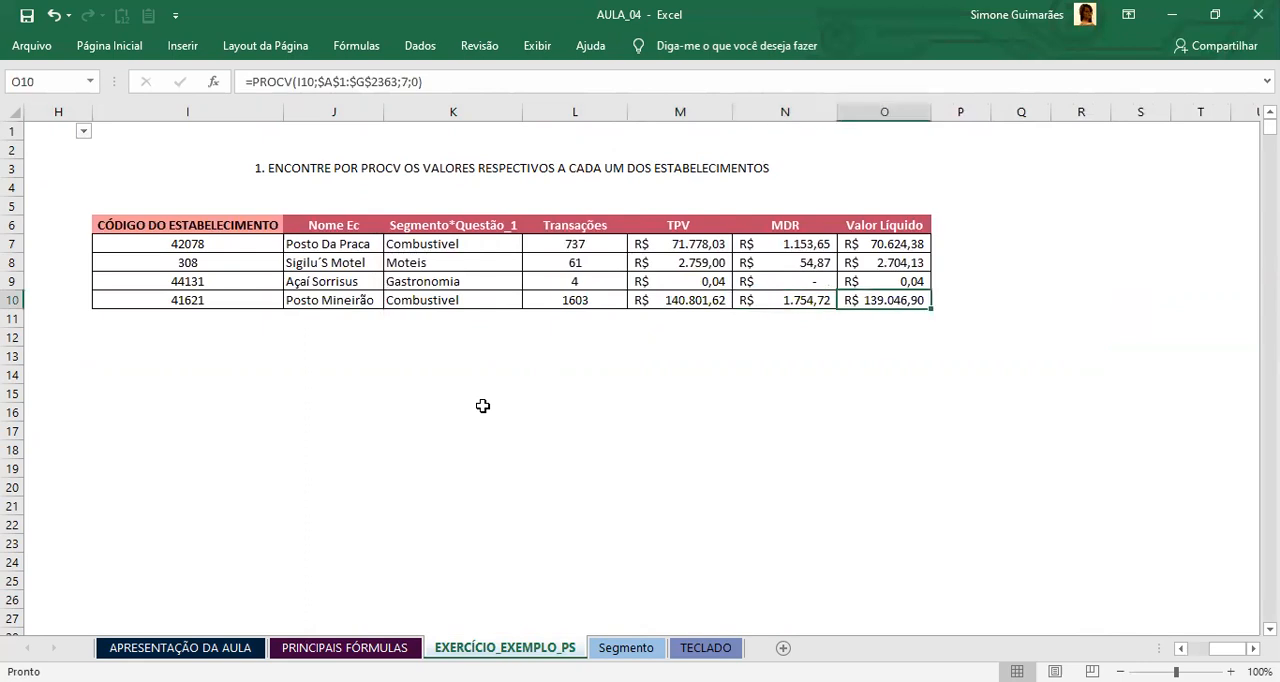
pyautogui.click(176, 301)
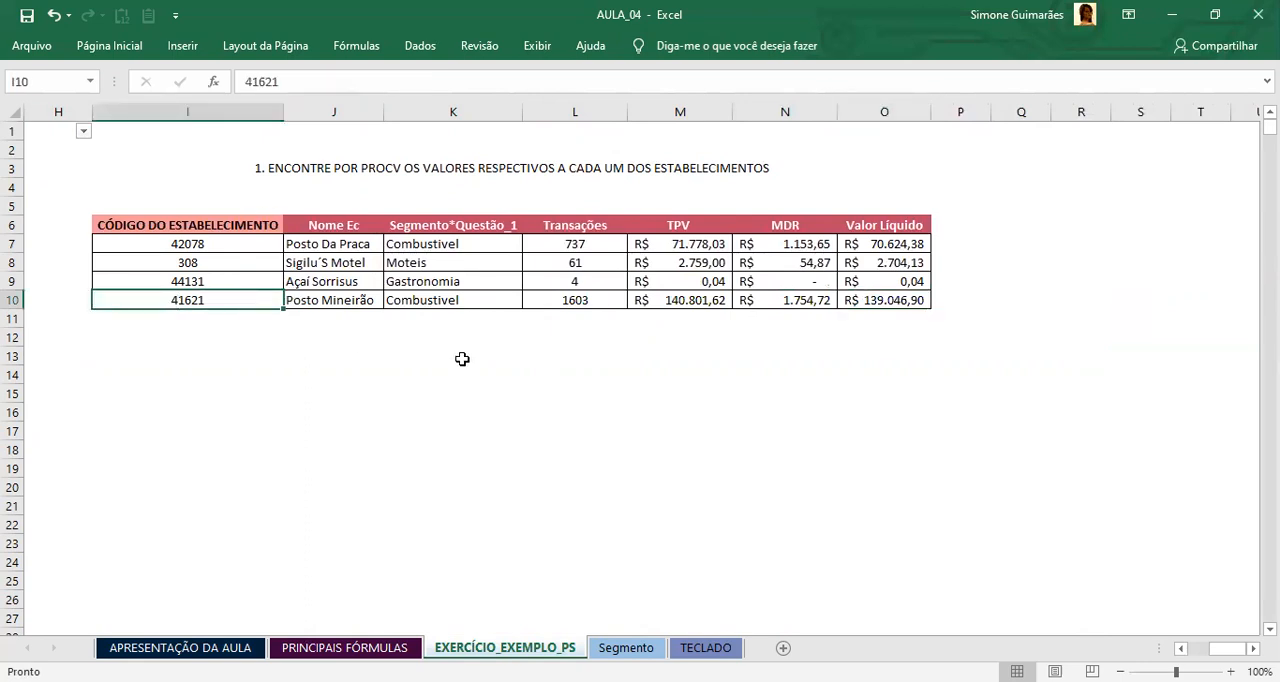
pyautogui.click(881, 298)
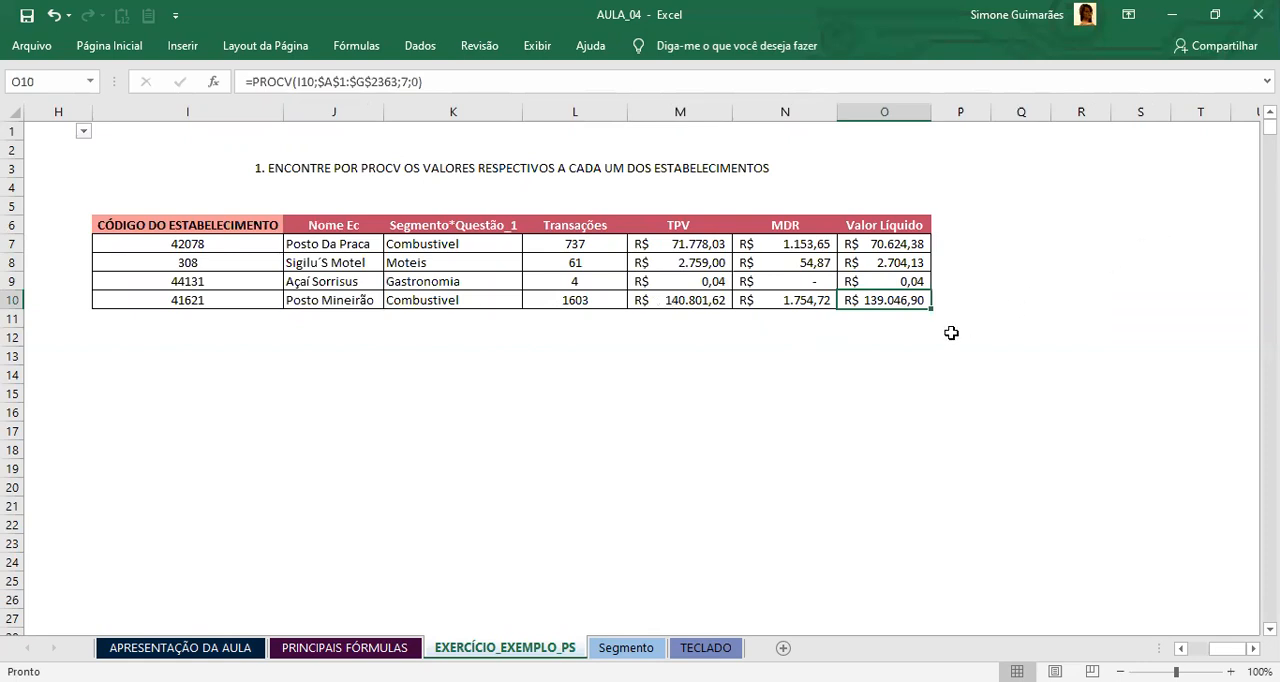
pyautogui.click(792, 291)
pyautogui.click(786, 258)
pyautogui.click(746, 280)
pyautogui.click(646, 266)
pyautogui.click(794, 262)
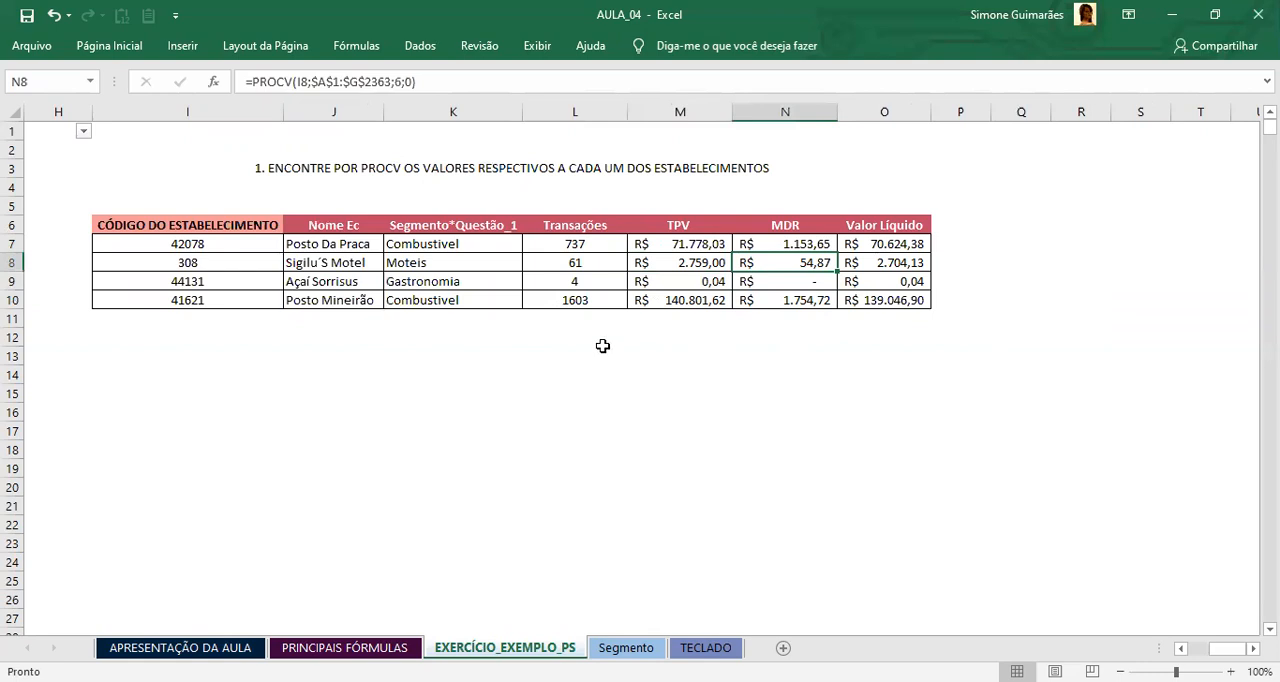
pyautogui.click(550, 266)
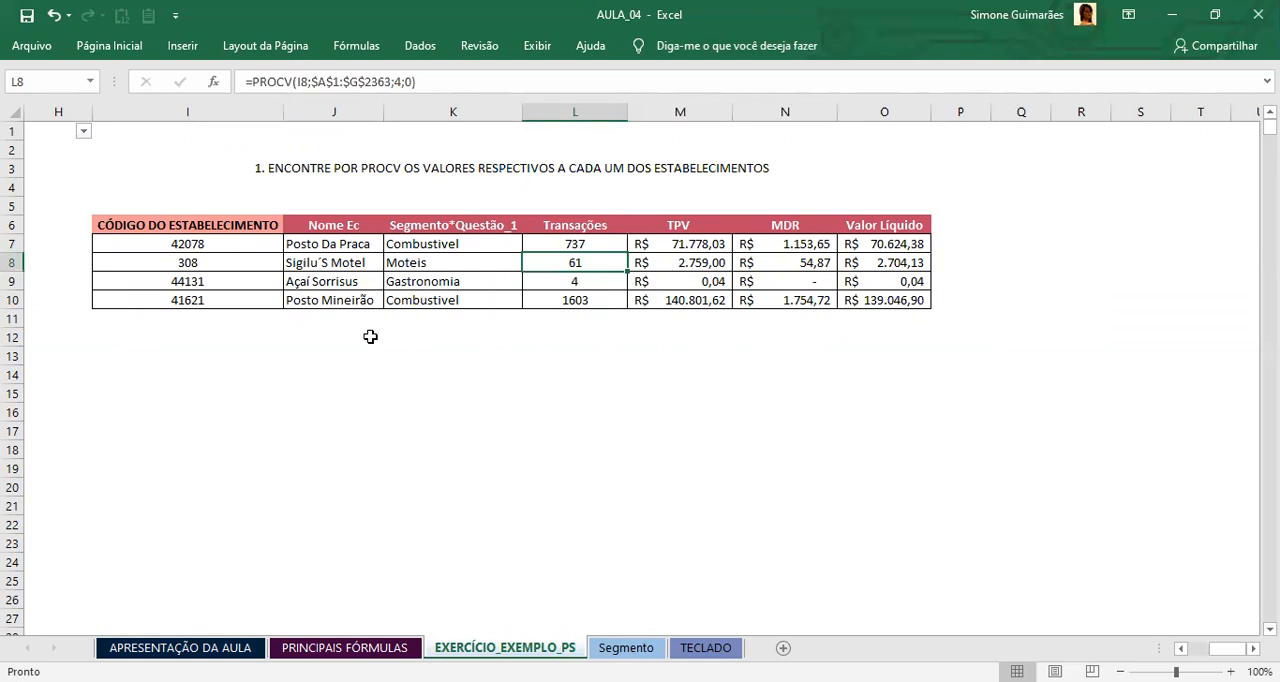
# Step: Highlight the Motel Copacabana Café record in A6:G6 of the establishment base with a yellow fill
pyautogui.hscroll(-3, 370, 337)
pyautogui.click(127, 221)
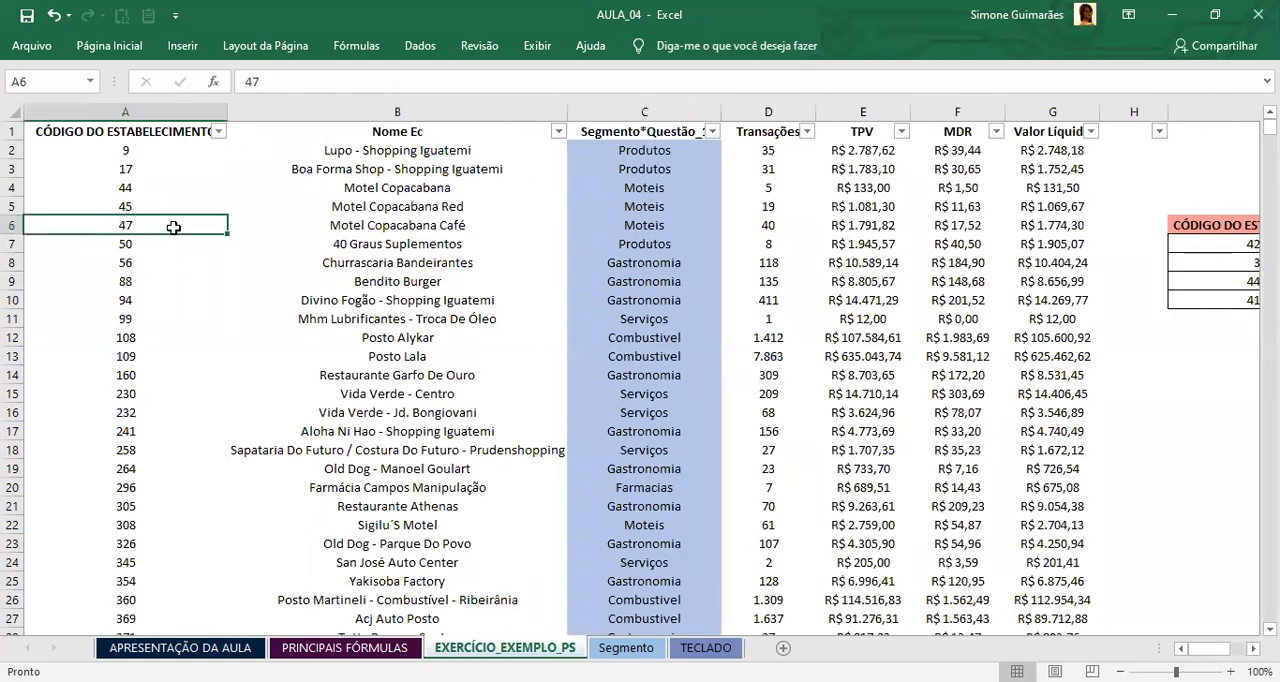
pyautogui.moveTo(153, 224); pyautogui.dragTo(1026, 227)
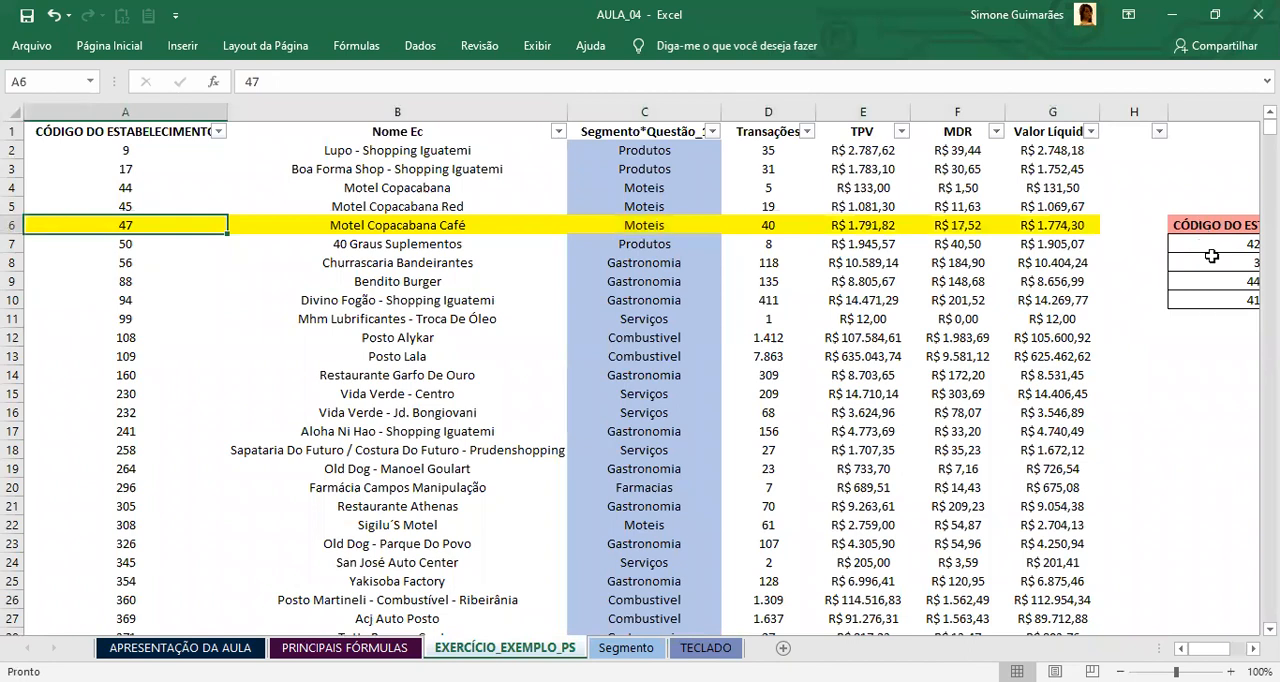
# Step: Trace the PROCV search path down the establishment codes in A2:A6 and across row 6 to the net value in G6
pyautogui.moveTo(119, 148); pyautogui.dragTo(110, 221)
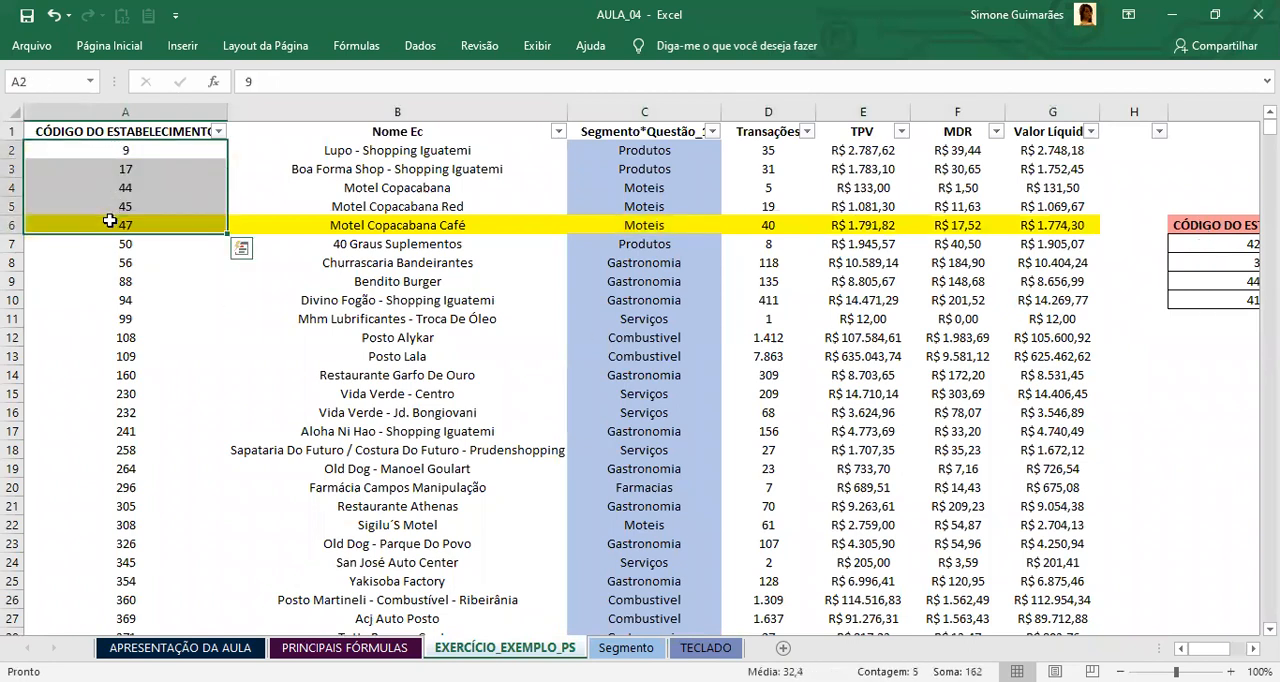
pyautogui.click(104, 226)
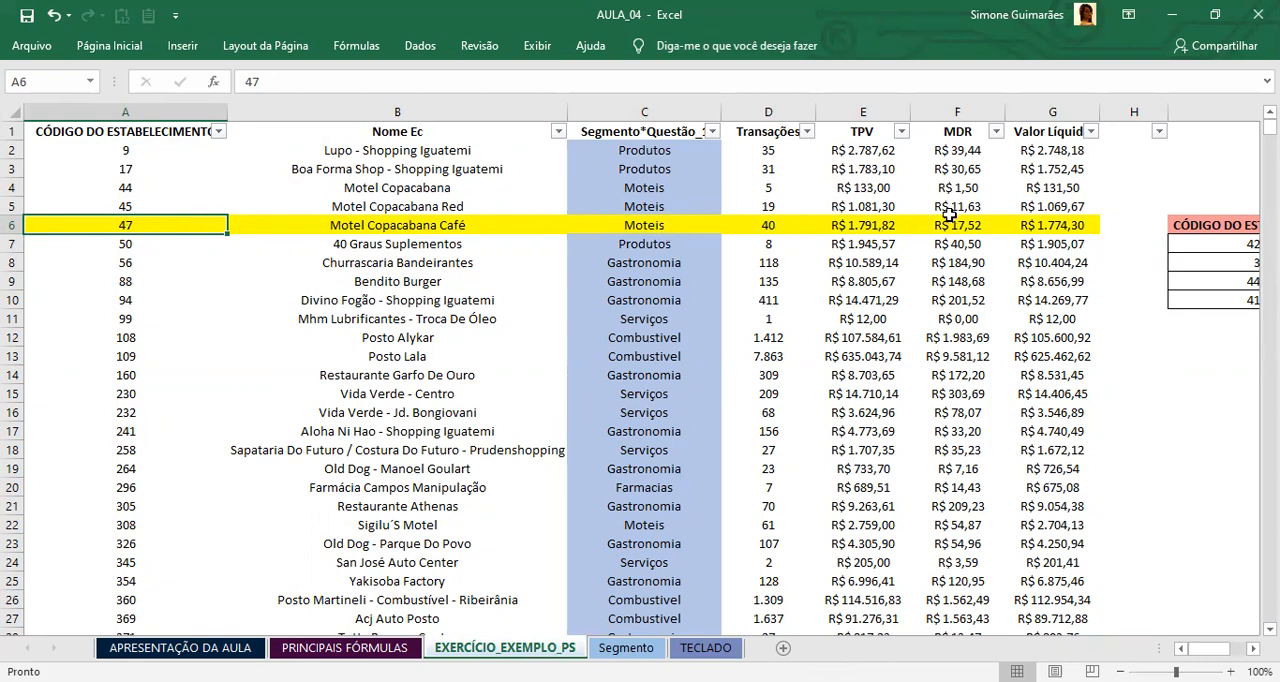
pyautogui.click(1070, 224)
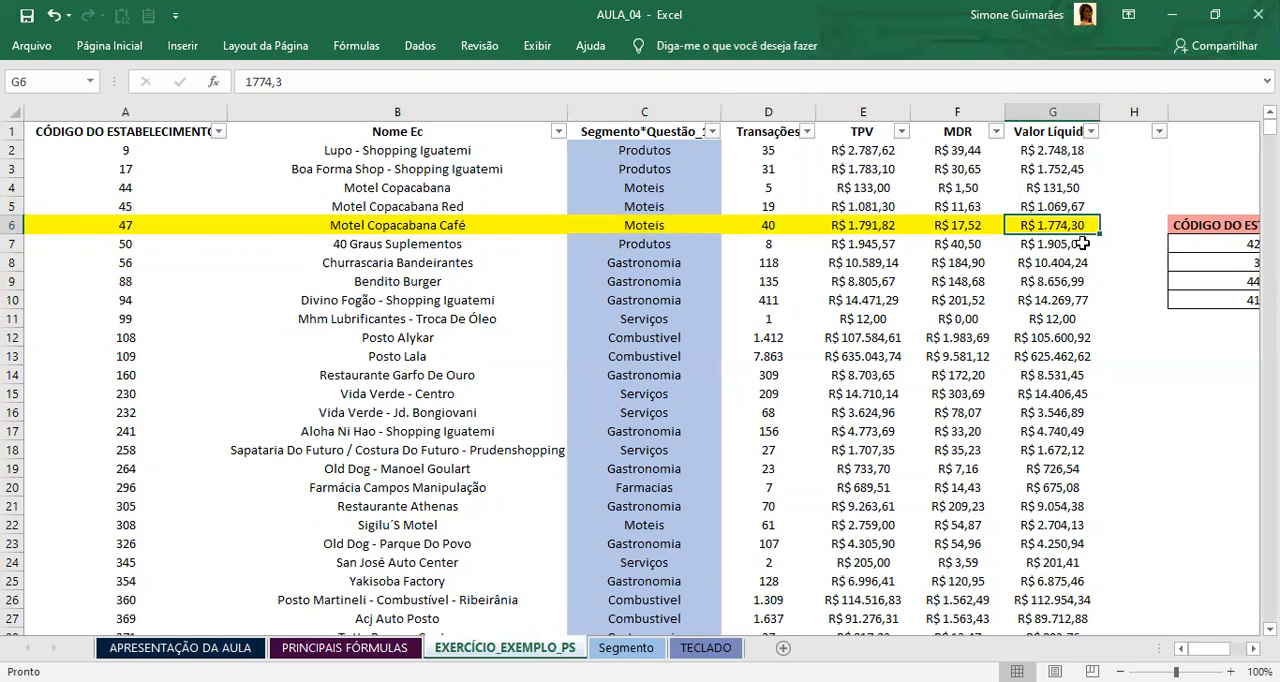
pyautogui.scroll(-1, 1055, 243)
pyautogui.scroll(1, 1055, 243)
pyautogui.click(980, 380)
pyautogui.click(630, 648)
pyautogui.hotkey('ctrl', 'pageup')
pyautogui.click(630, 648)
pyautogui.click(715, 648)
pyautogui.click(626, 648)
pyautogui.click(547, 648)
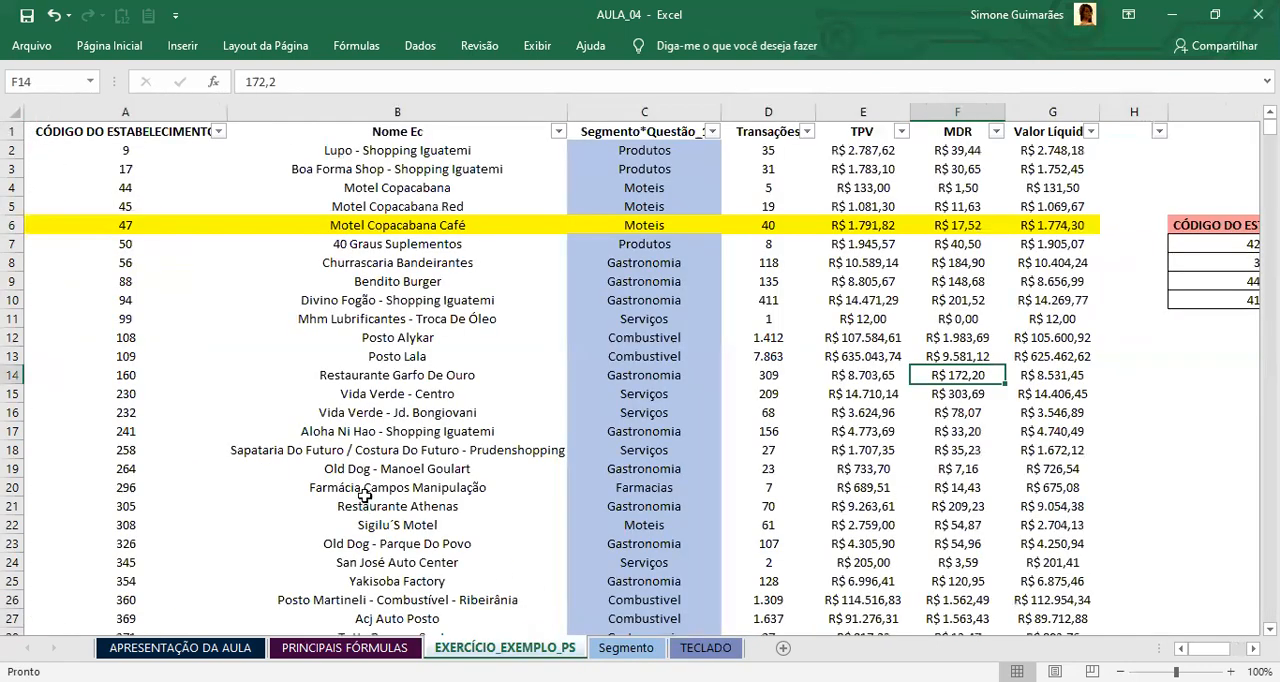
pyautogui.click(362, 431)
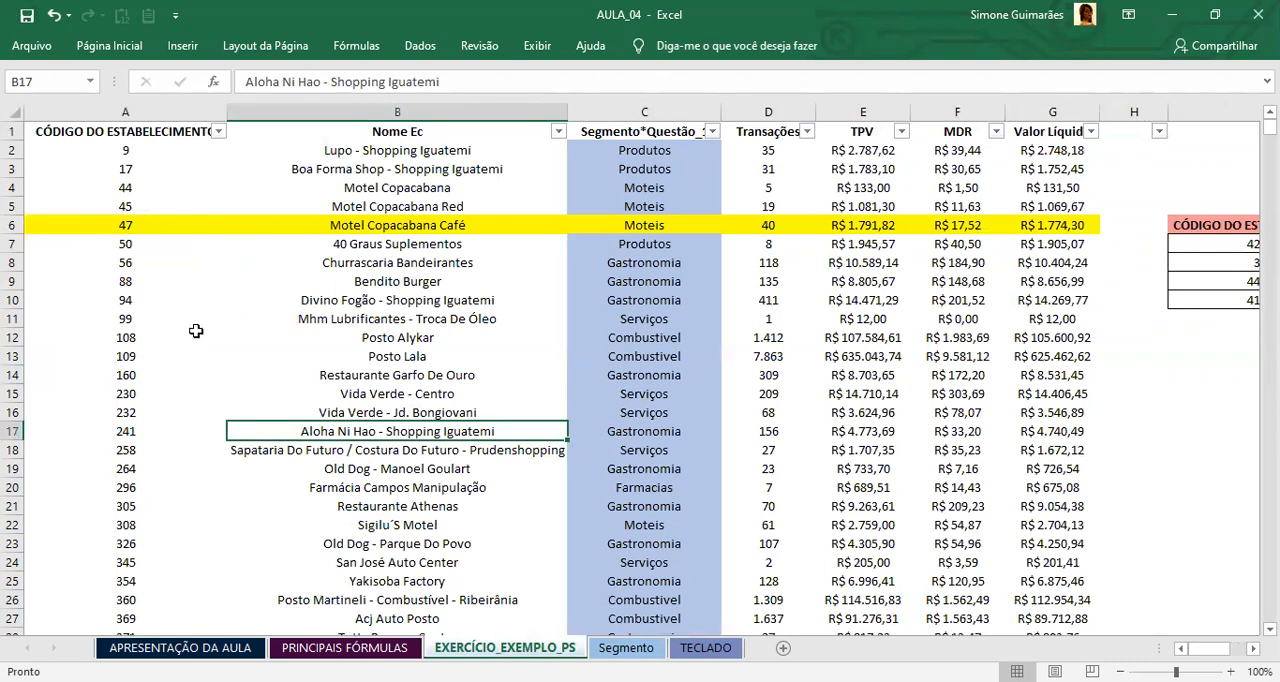